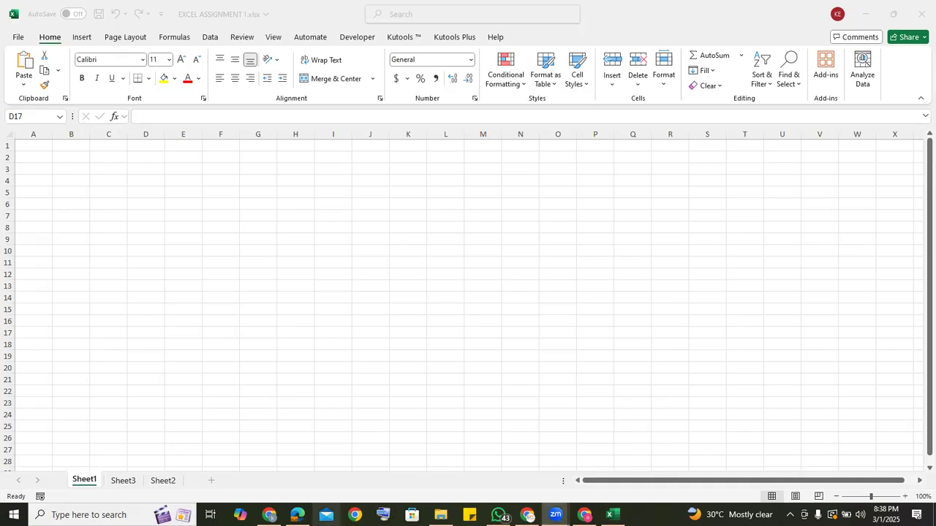
Switch to the Chrome browser, pause the playing YouTube video, and minimize the browser window.
{"action": "left_click", "coordinate": [269, 515]}
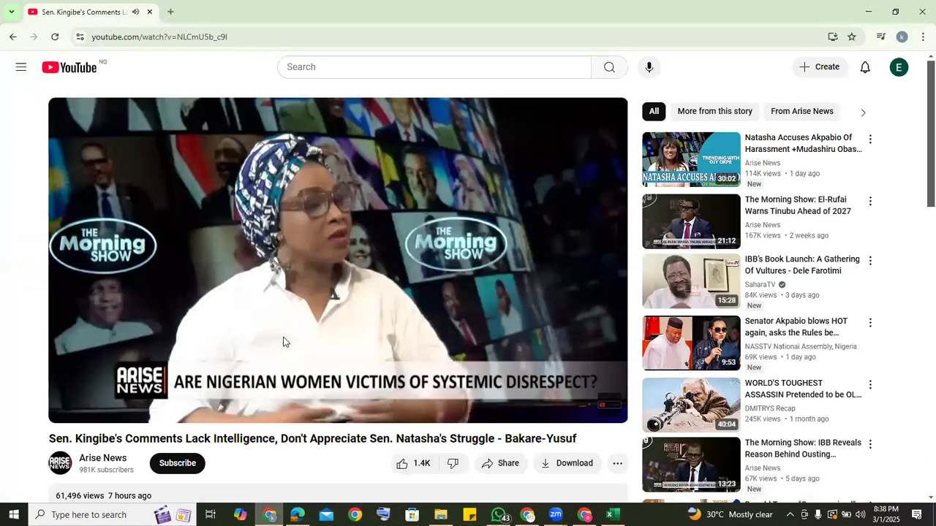
{"action": "left_click", "coordinate": [310, 276]}
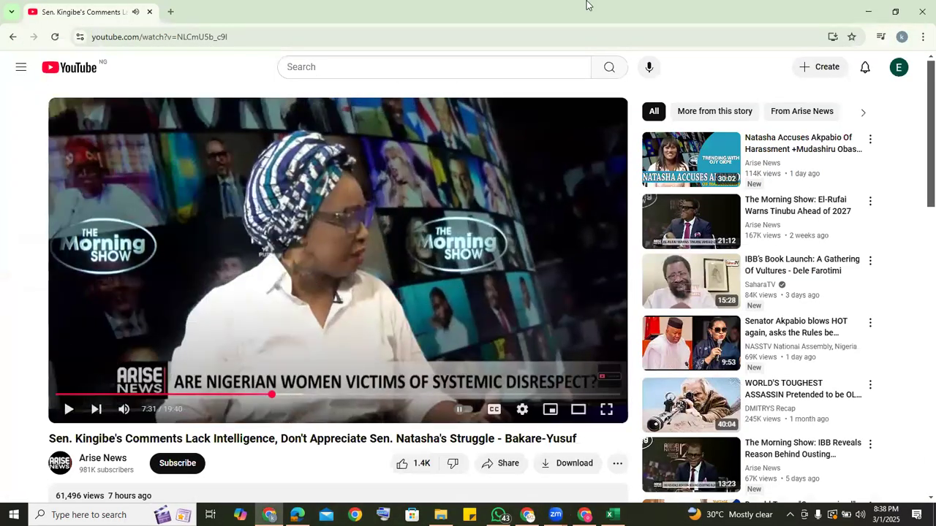
{"action": "left_click", "coordinate": [871, 11]}
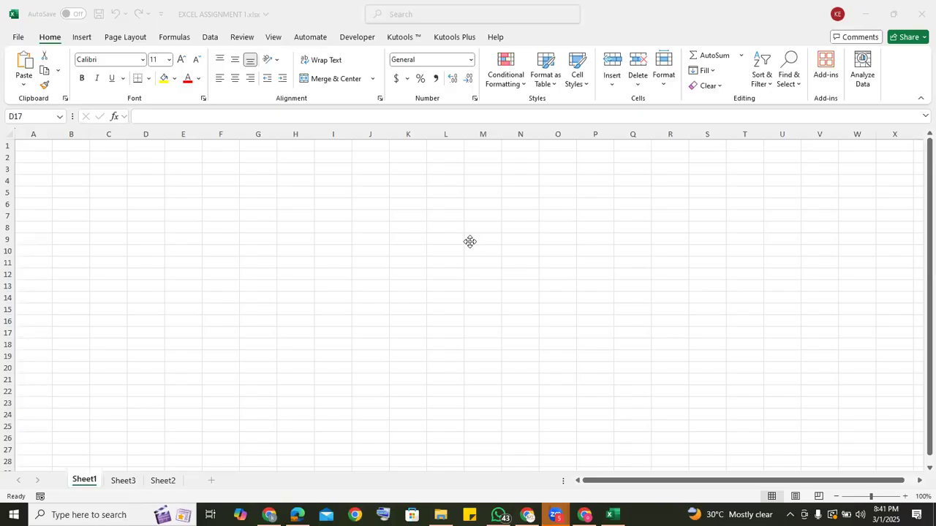
Look over the SS3 mathematics examination record on Sheet3, then return to the empty Sheet1.
{"action": "left_click", "coordinate": [336, 310]}
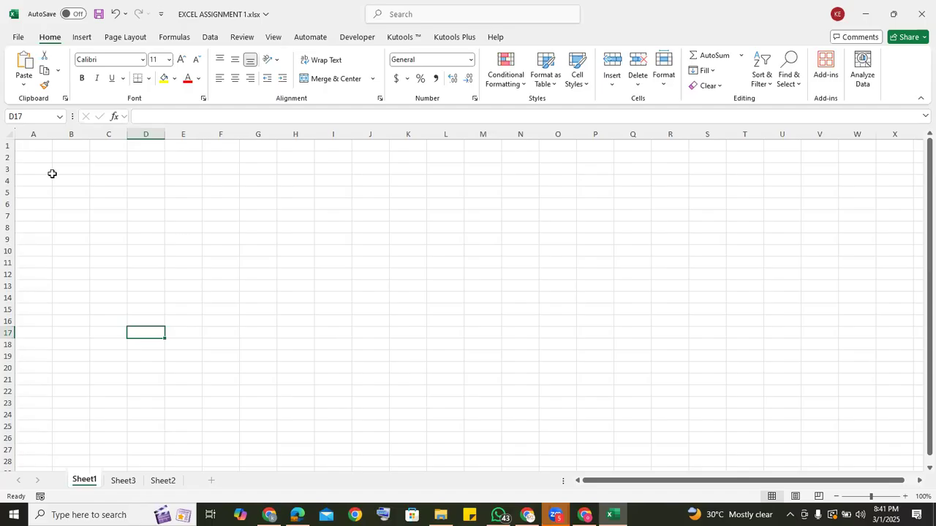
{"action": "left_click", "coordinate": [31, 149]}
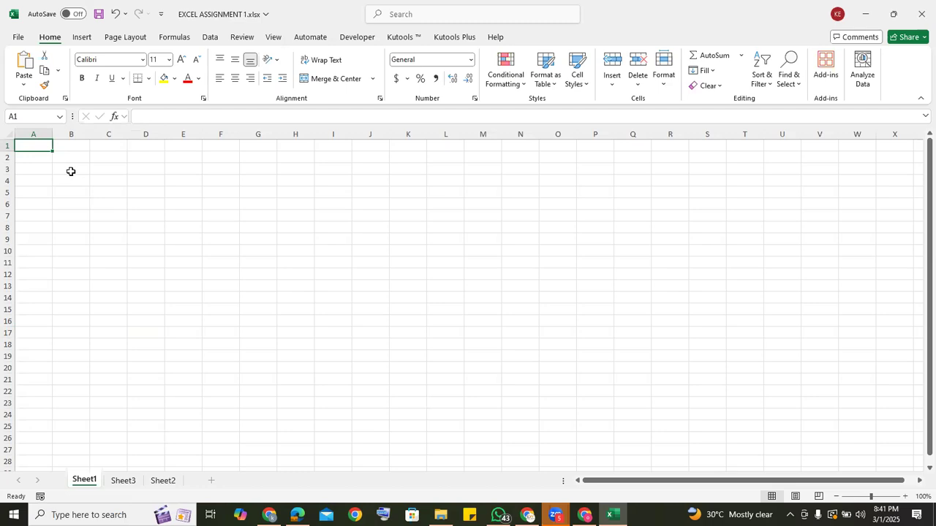
{"action": "left_click", "coordinate": [122, 483]}
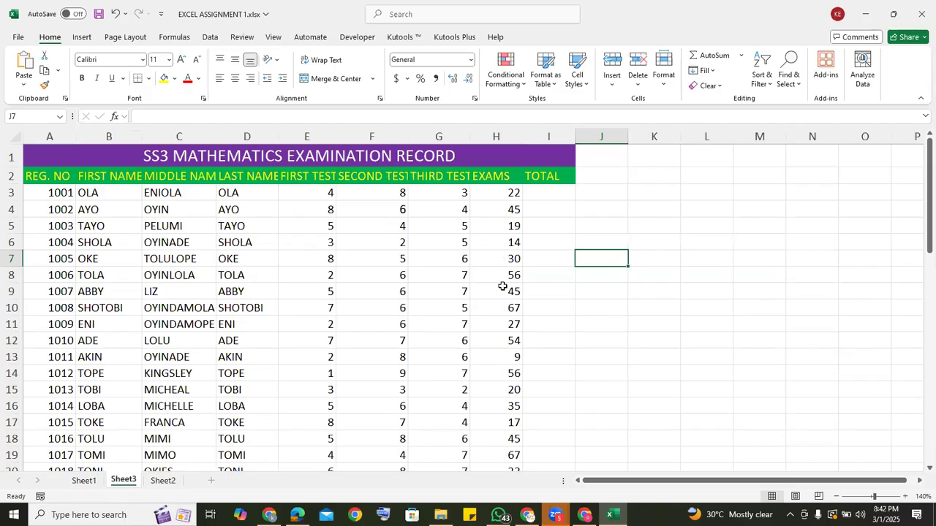
{"action": "left_click", "coordinate": [82, 482]}
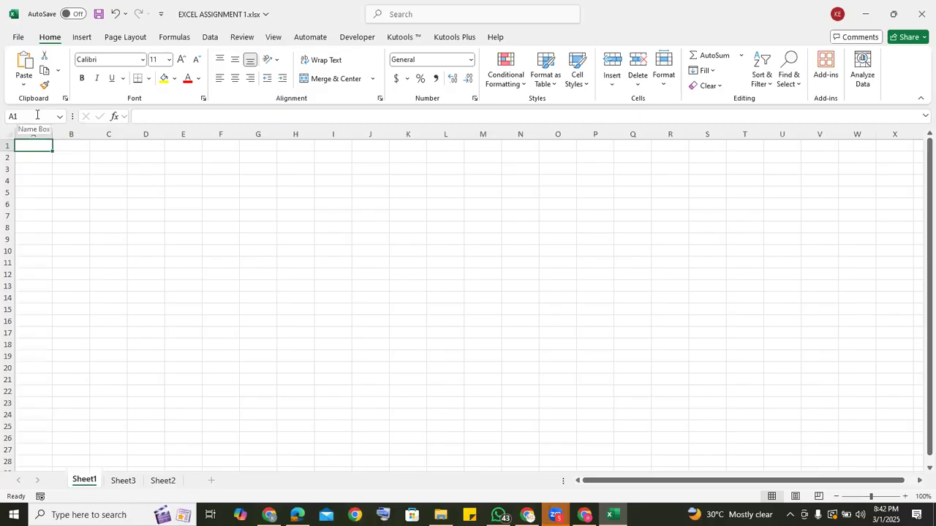
Move the active cell from A1 along row 1 to G1 and back to A1.
{"action": "key", "text": "Right"}
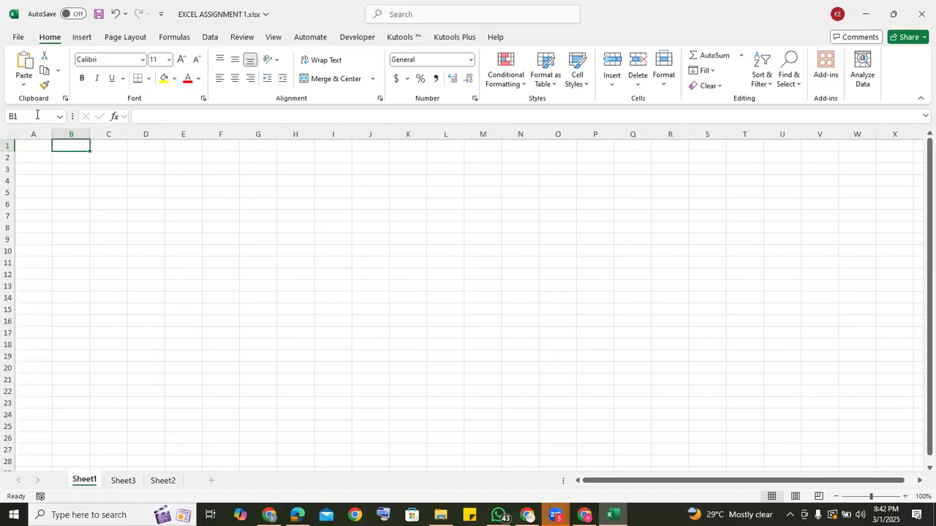
{"action": "left_click", "coordinate": [25, 146]}
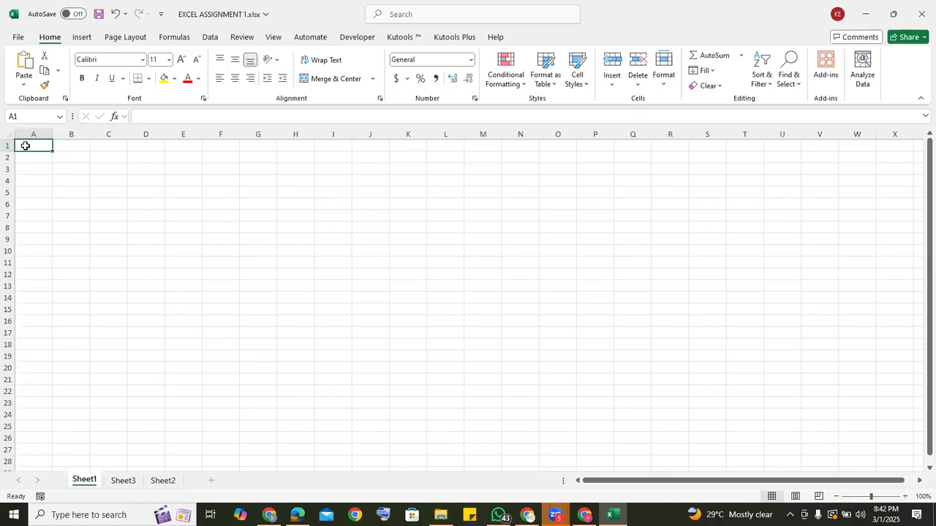
{"action": "key", "text": "Right"}
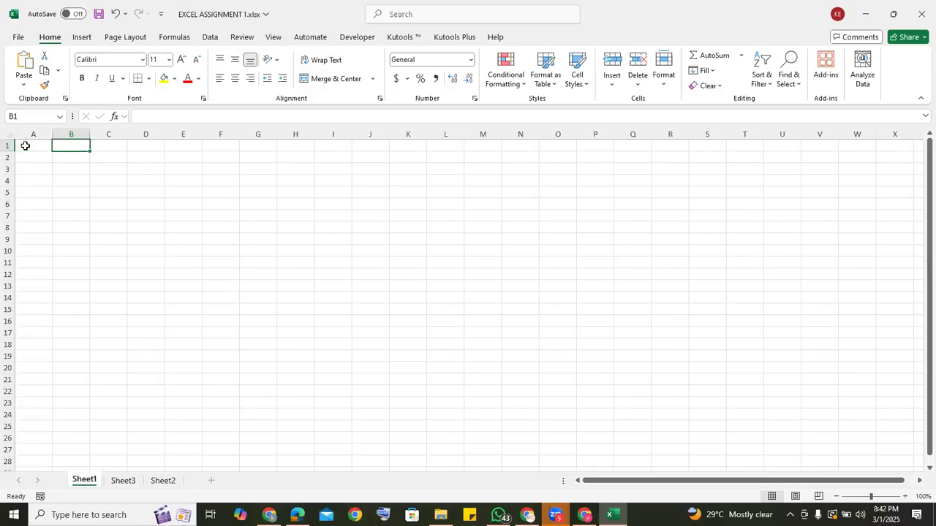
{"action": "key", "text": "Right"}
{"action": "key", "text": "Right"}
{"action": "key", "text": "Right"}
{"action": "key", "text": "Right"}
{"action": "key", "text": "Right"}
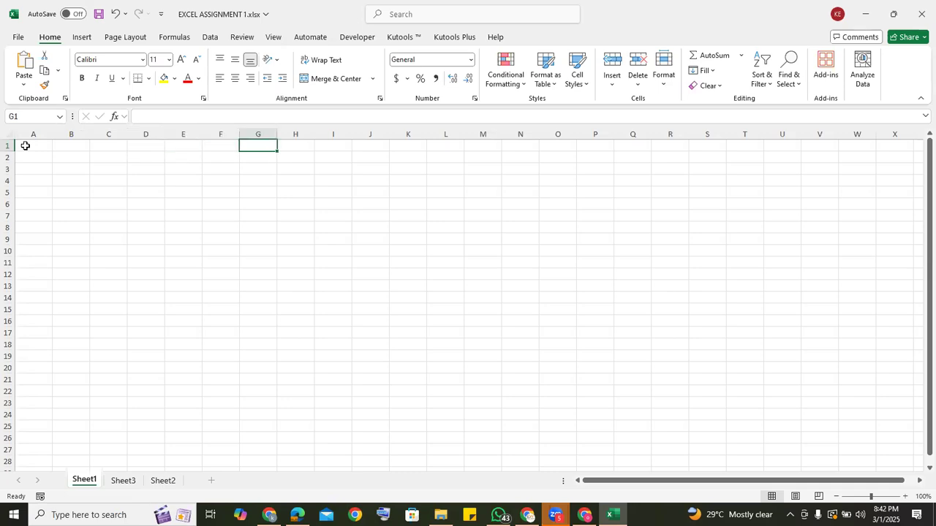
{"action": "key", "text": "Home"}
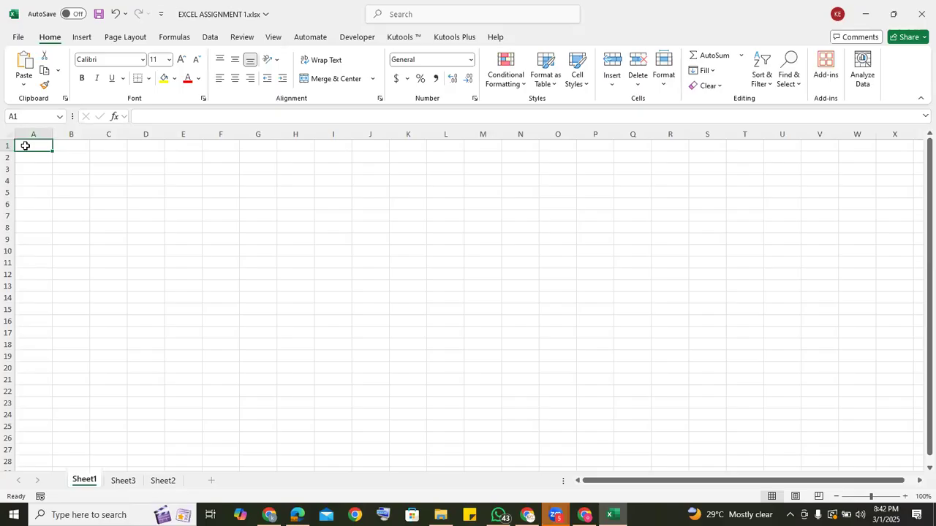
Move the active cell down column A to A14, across row 14, on to A15, and back to A1.
{"action": "key", "text": "Down"}
{"action": "key", "text": "Down"}
{"action": "key", "text": "Down"}
{"action": "key", "text": "Down"}
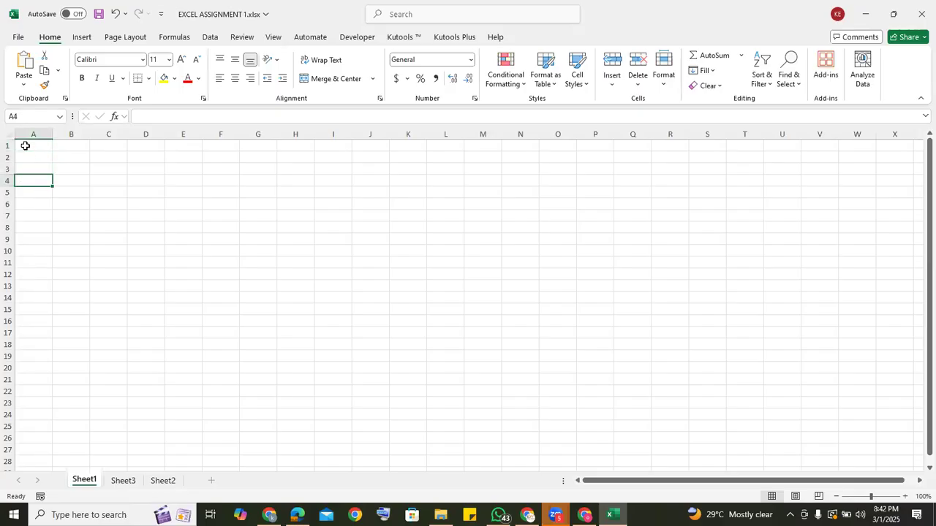
{"action": "key", "text": "Down"}
{"action": "key", "text": "Down"}
{"action": "key", "text": "Down"}
{"action": "key", "text": "Down"}
{"action": "key", "text": "Down"}
{"action": "key", "text": "Down"}
{"action": "key", "text": "Down"}
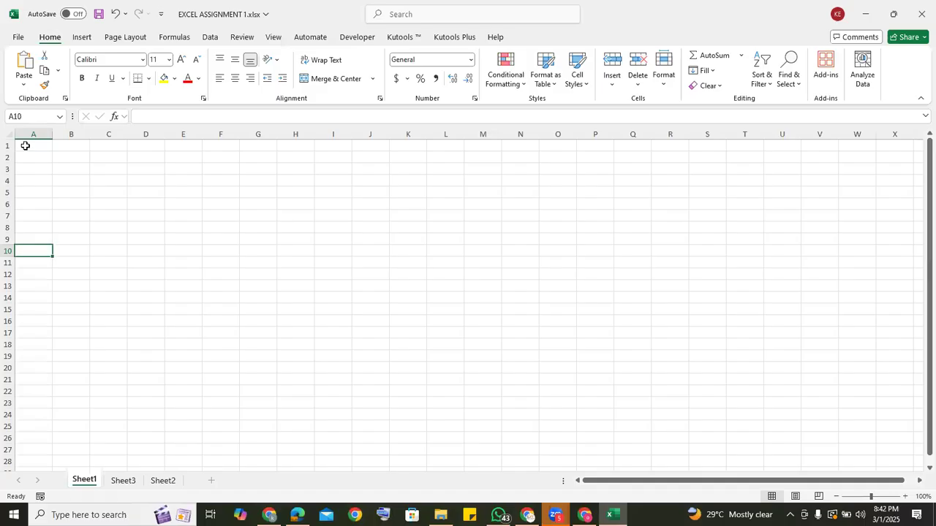
{"action": "key", "text": "Down"}
{"action": "key", "text": "Down"}
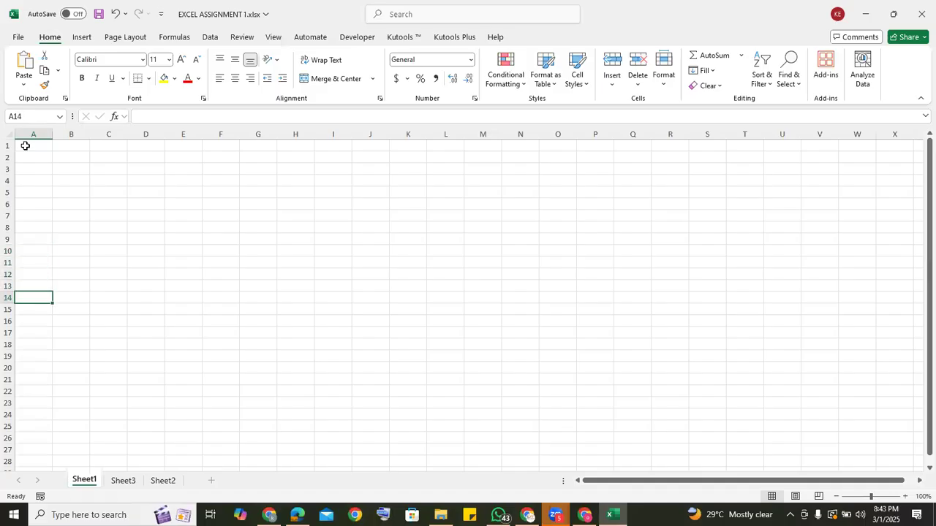
{"action": "key", "text": "Right"}
{"action": "key", "text": "Right"}
{"action": "key", "text": "Right"}
{"action": "key", "text": "Right"}
{"action": "key", "text": "Right"}
{"action": "key", "text": "Right"}
{"action": "key", "text": "Right"}
{"action": "key", "text": "Right"}
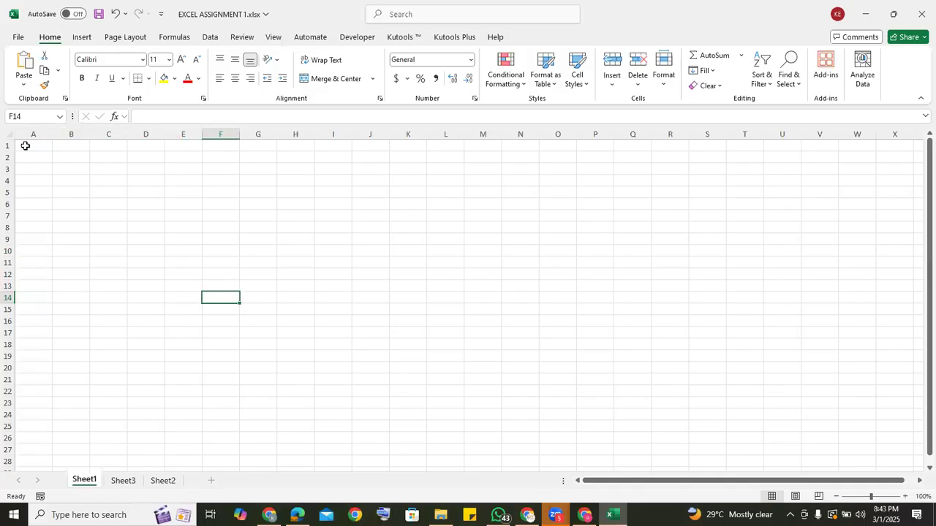
{"action": "key", "text": "Tab"}
{"action": "key", "text": "Return"}
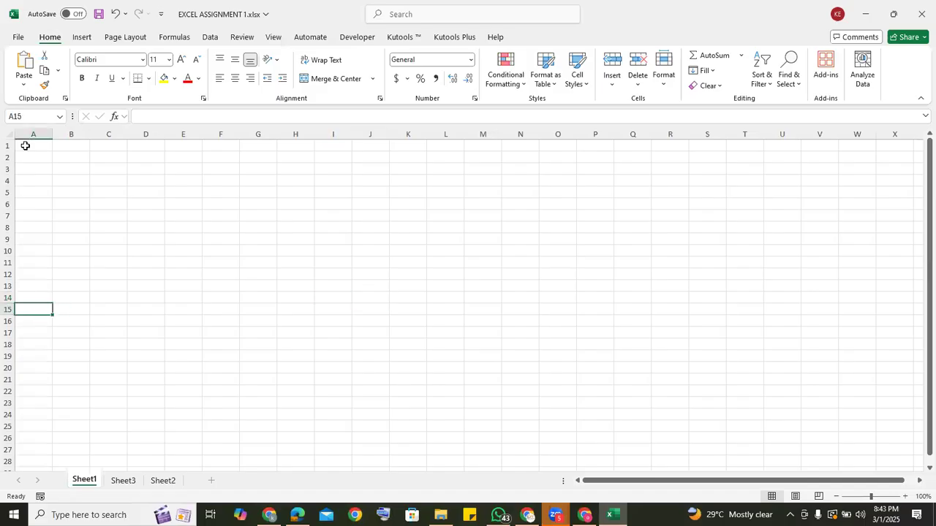
{"action": "left_click", "coordinate": [25, 145]}
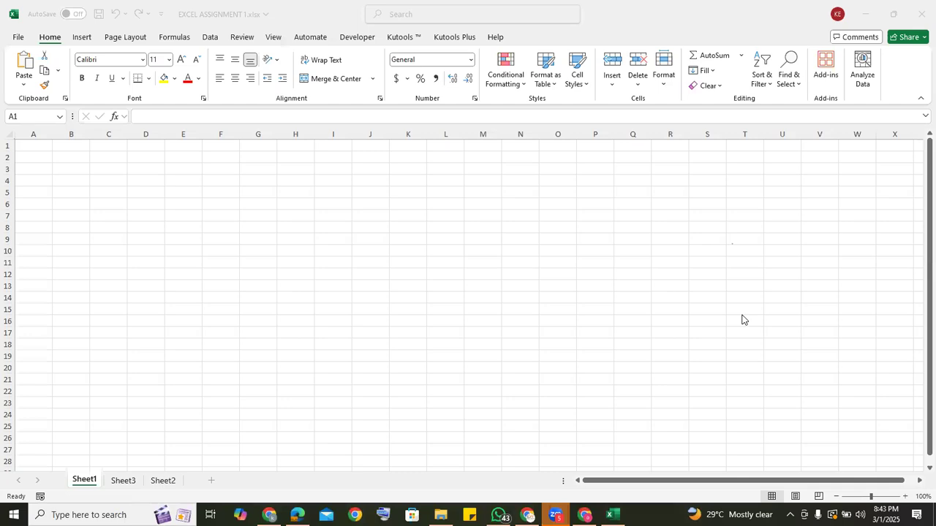
Enter the title "SS 3 MATHEMATICS EAMINATION RECORD" in cell A1 of Sheet1.
{"action": "left_click", "coordinate": [34, 145]}
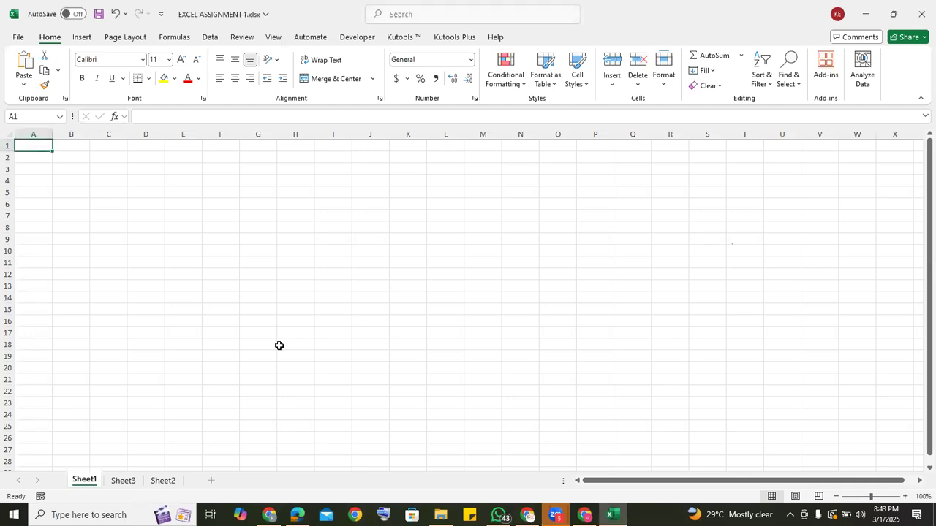
{"action": "left_click", "coordinate": [554, 104]}
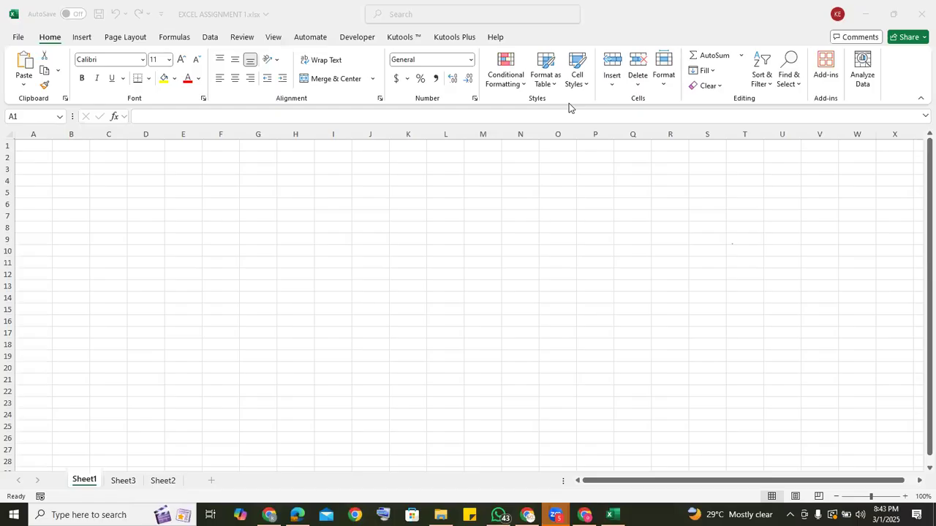
{"action": "left_click", "coordinate": [22, 143]}
{"action": "type", "text": "SS"}
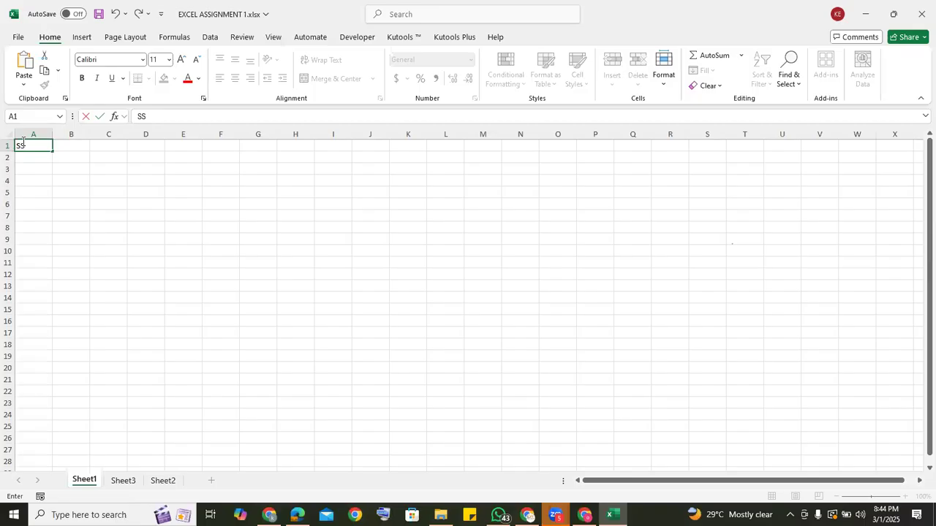
{"action": "type", "text": " 3 MATHEMATICS"}
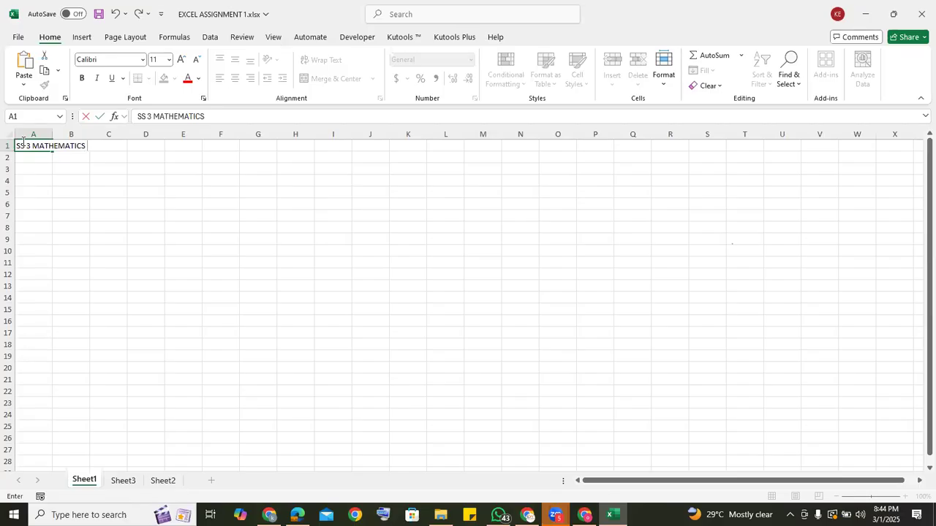
{"action": "type", "text": "EAMINATION RECO"}
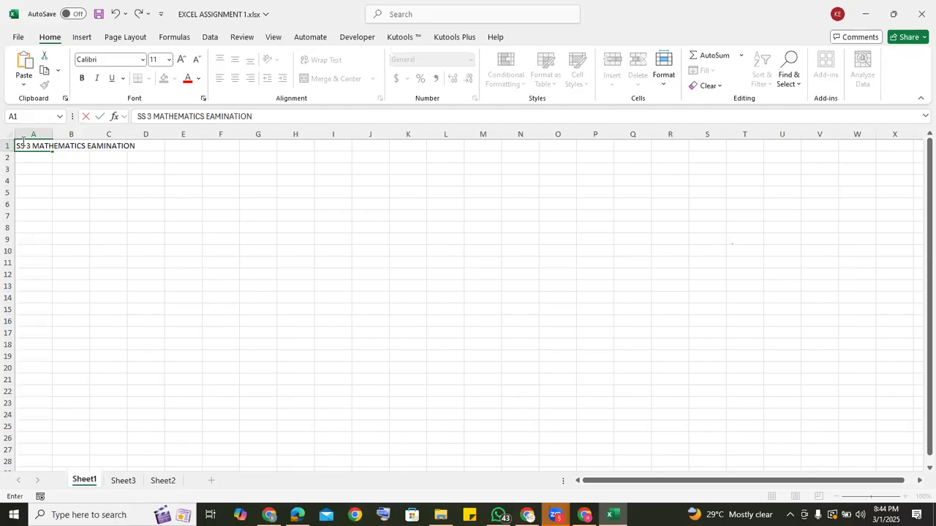
{"action": "type", "text": "RD"}
Enter the column headers "REG NO." in A2 and "FIRST NAME" in B2.
{"action": "left_click", "coordinate": [22, 158]}
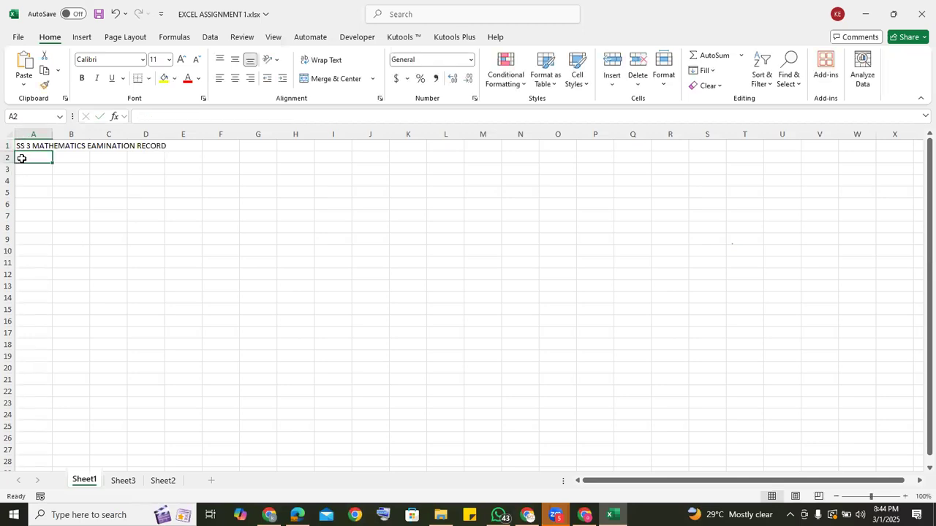
{"action": "type", "text": "REG"}
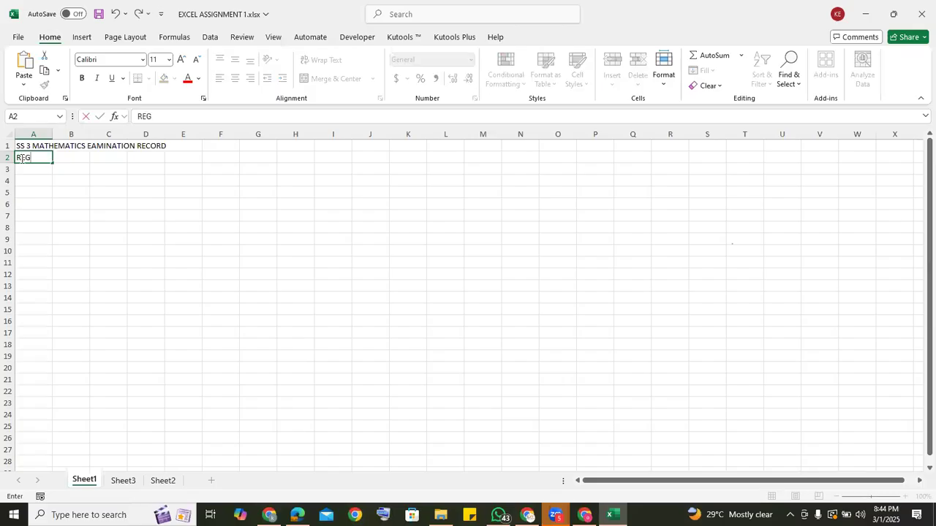
{"action": "type", "text": " NO."}
{"action": "key", "text": "Tab"}
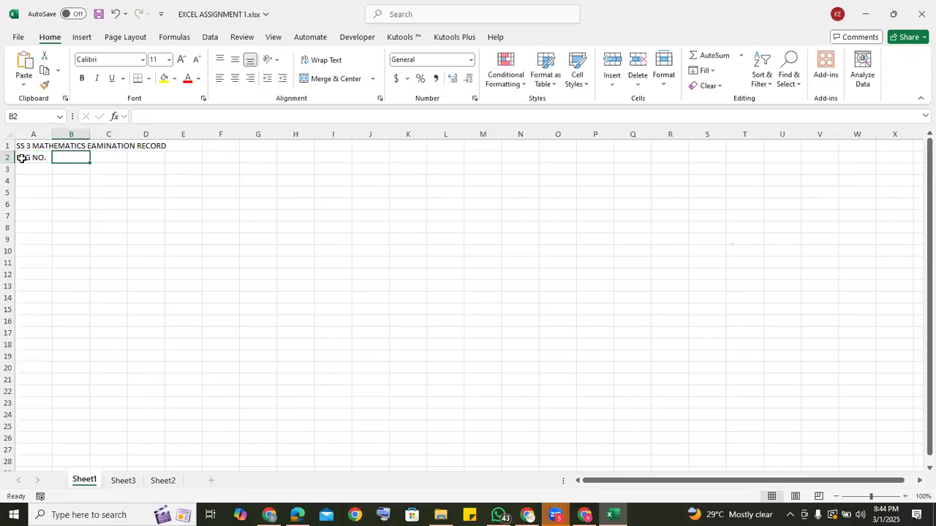
{"action": "type", "text": "FIRST"}
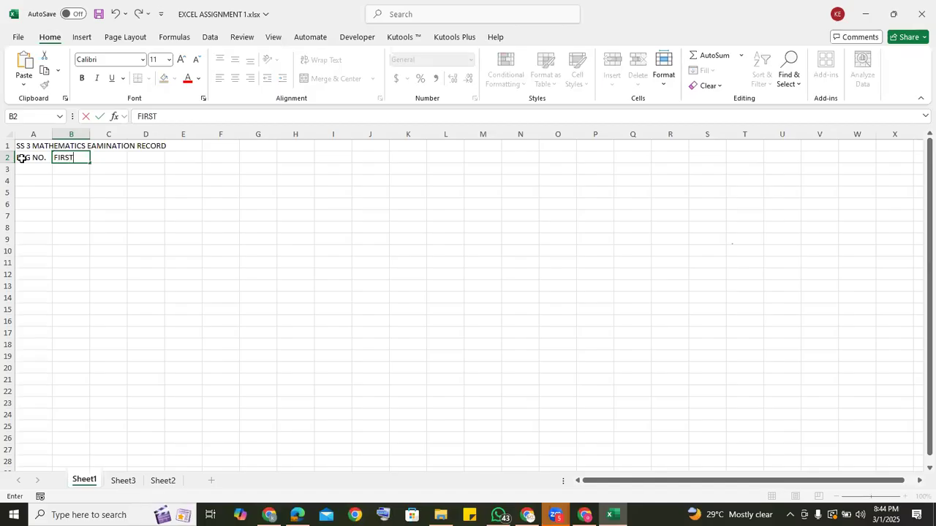
{"action": "type", "text": " NAME"}
{"action": "key", "text": "Tab"}
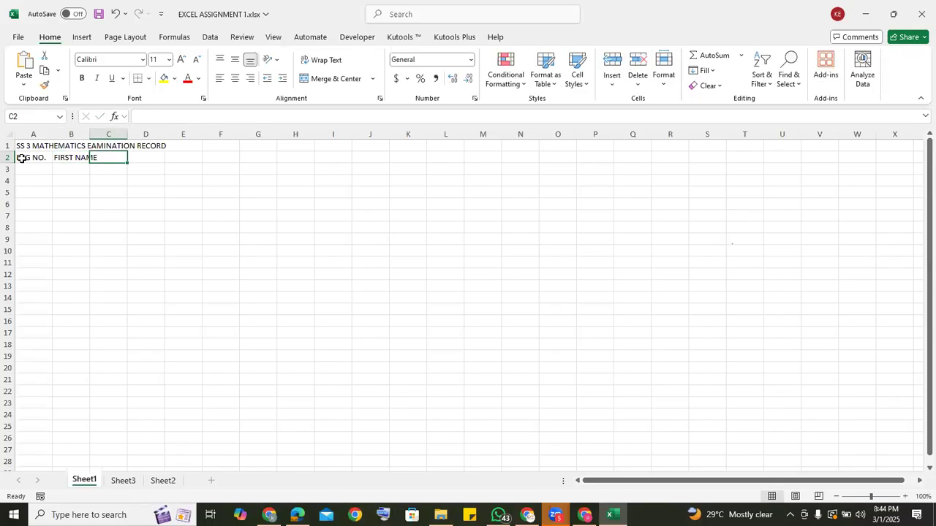
Enter the column headers "MIDDLE NAME" in C2 and "LAST NAME" in D2.
{"action": "type", "text": "MIDDLE NAM"}
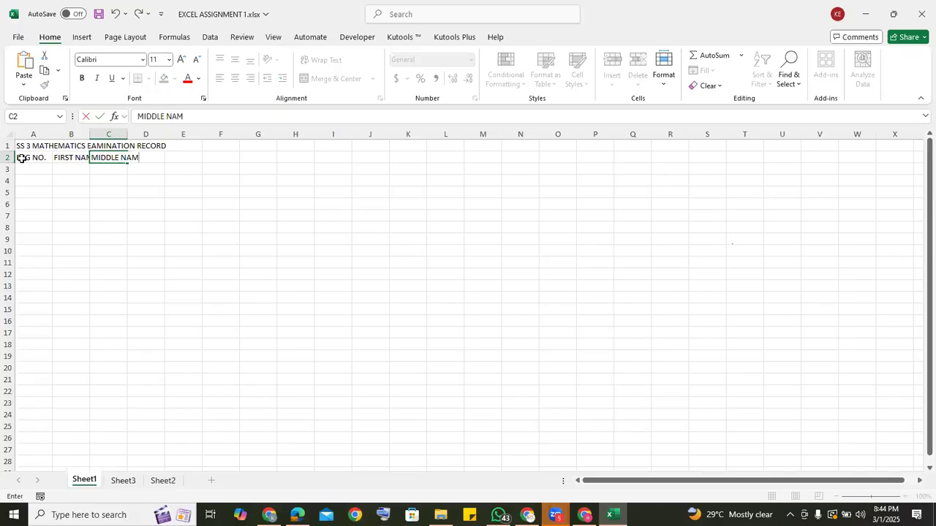
{"action": "type", "text": "E"}
{"action": "key", "text": "Tab"}
{"action": "type", "text": "L"}
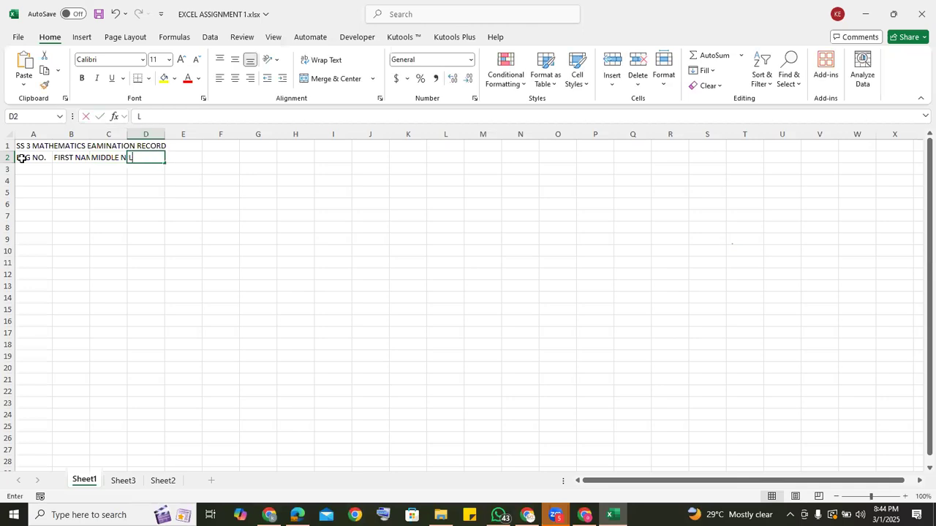
{"action": "type", "text": "AST NAME"}
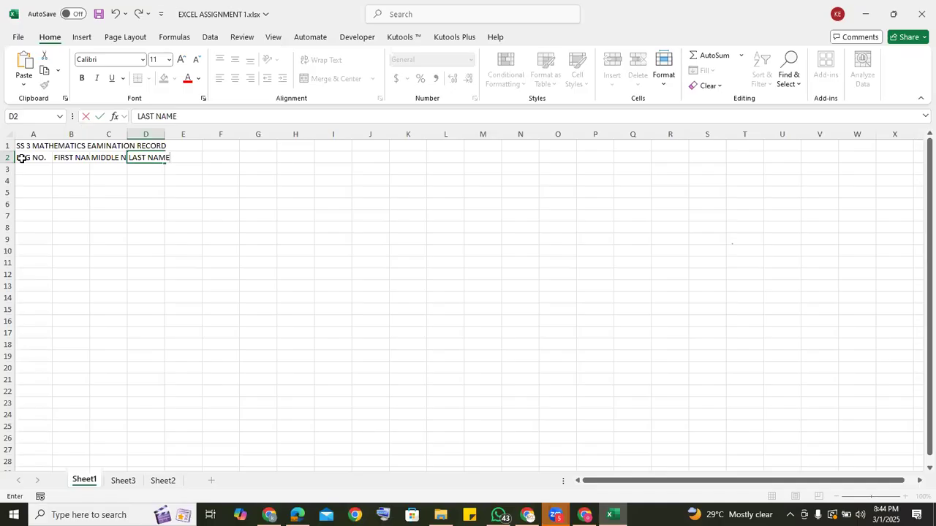
{"action": "key", "text": "Tab"}
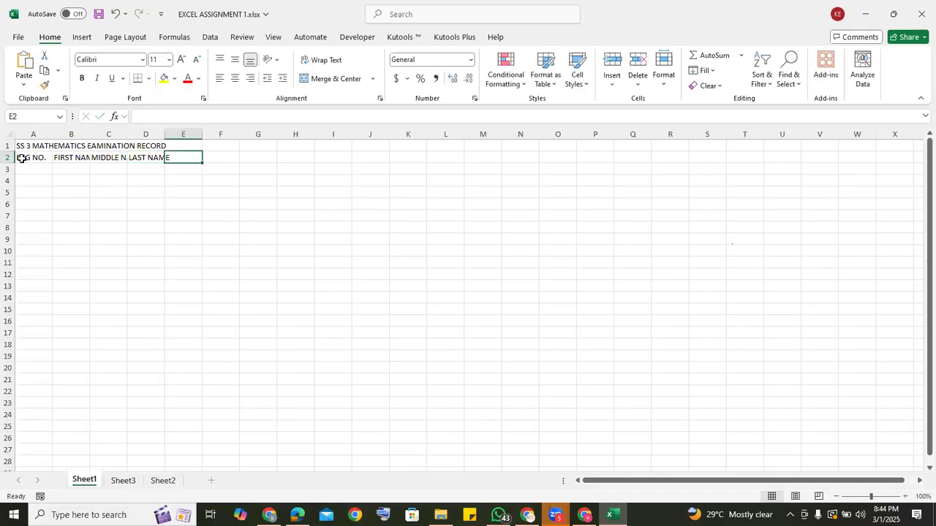
Enter the column headers "FIRST TEST" in E2 and "SECOND TEST" in F2.
{"action": "type", "text": "FIRST"}
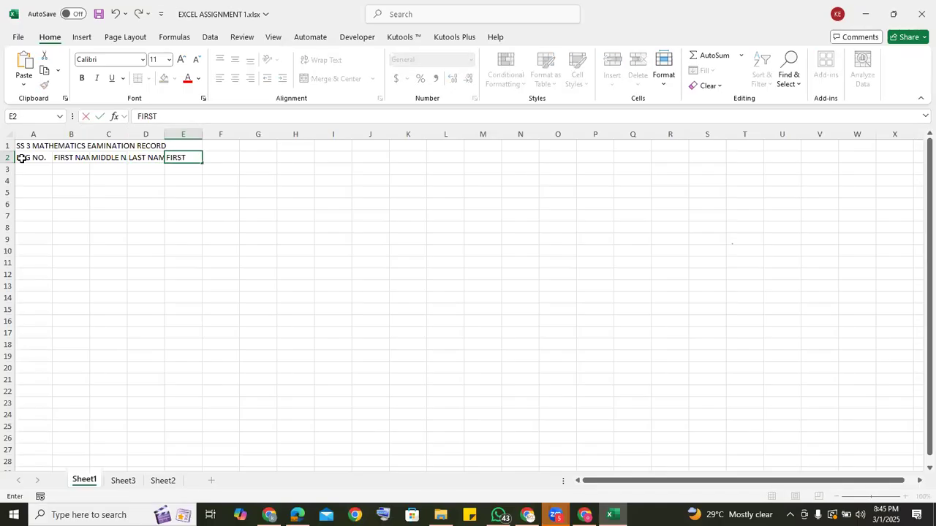
{"action": "type", "text": " TEST"}
{"action": "key", "text": "Tab"}
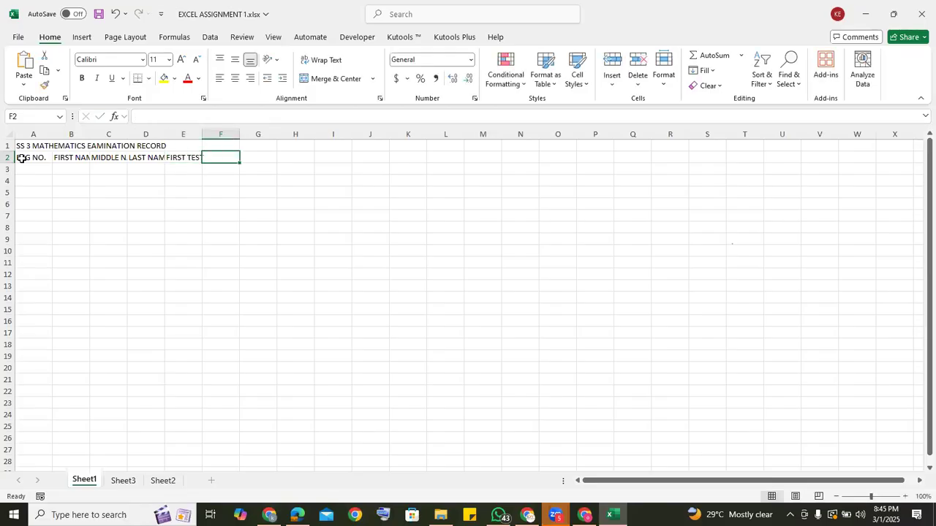
{"action": "type", "text": "SE"}
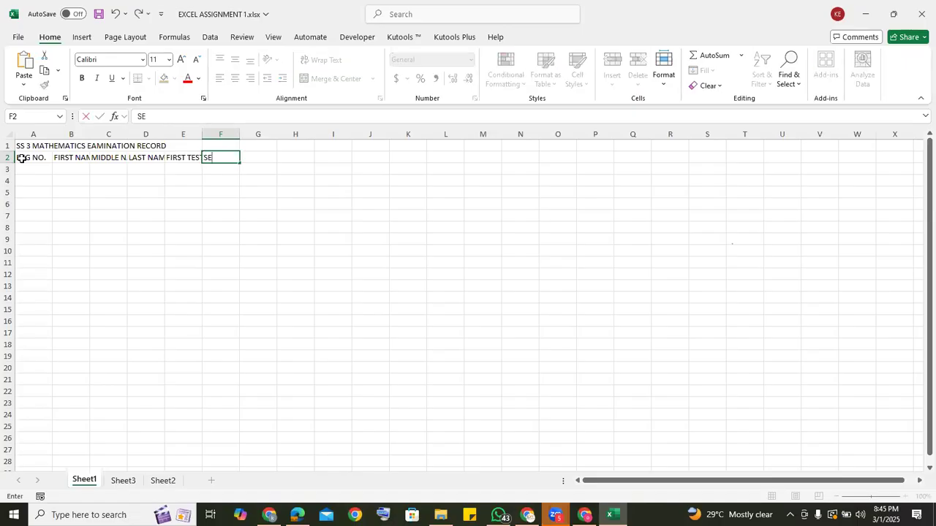
{"action": "type", "text": "COND TEST"}
{"action": "key", "text": "Tab"}
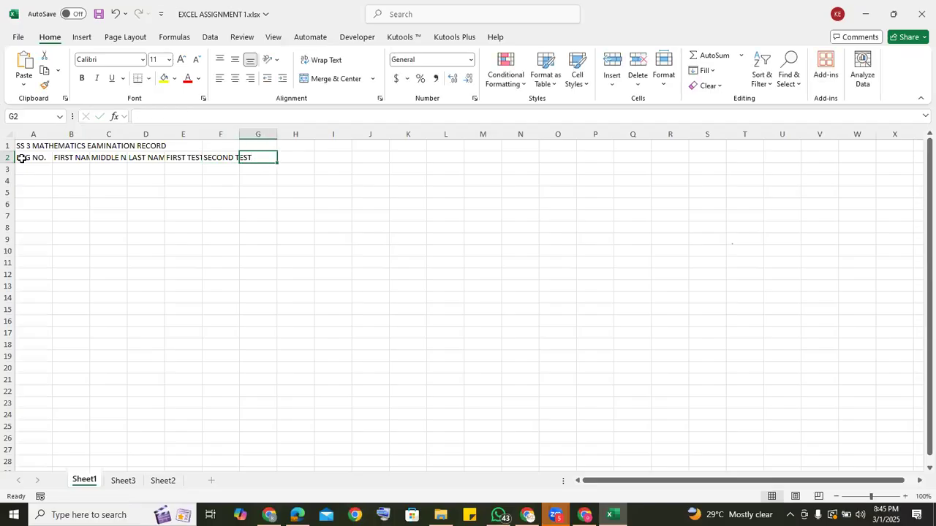
Enter the column header "THIRD TEST" in G2.
{"action": "type", "text": "THIRD TES"}
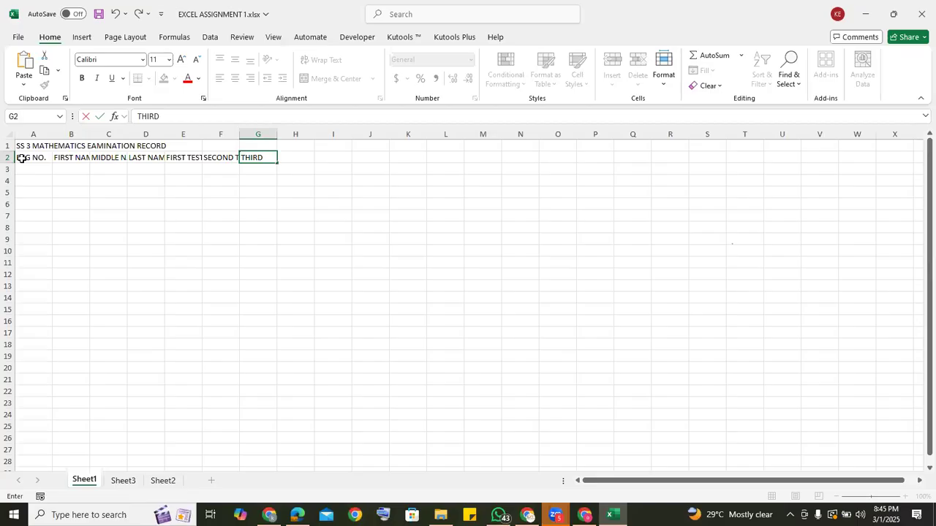
{"action": "type", "text": "T"}
{"action": "key", "text": "Tab"}
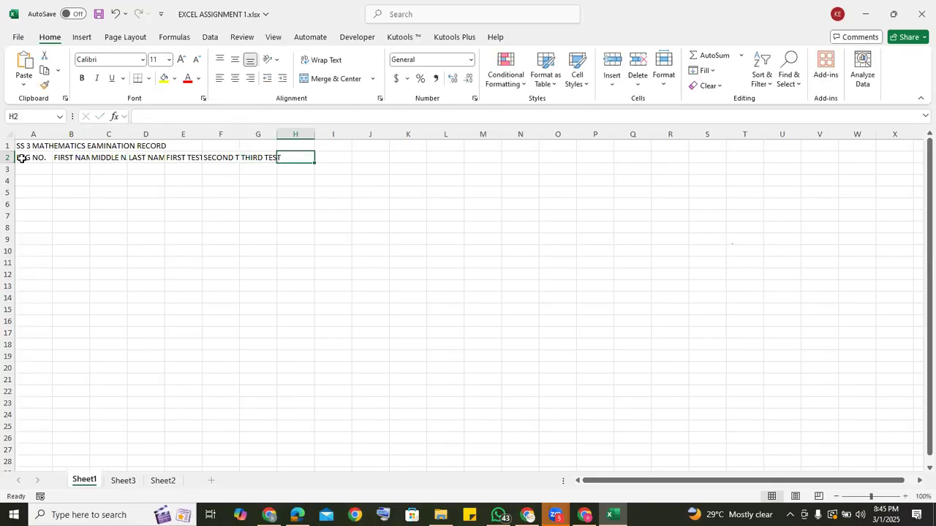
Enter the column headers "EXAMS" in H2 and "TOTAL" in I2.
{"action": "type", "text": "EXA"}
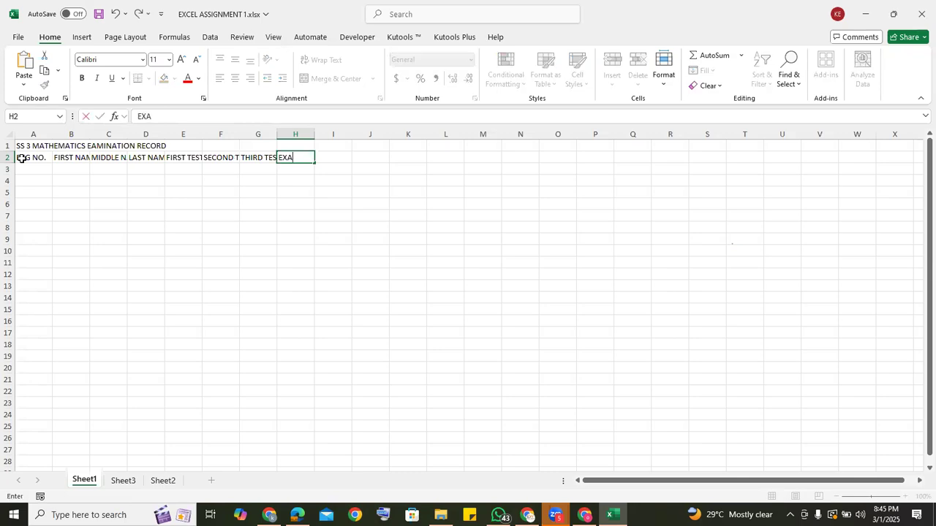
{"action": "type", "text": "MS"}
{"action": "key", "text": "Tab"}
{"action": "type", "text": "TOTAL"}
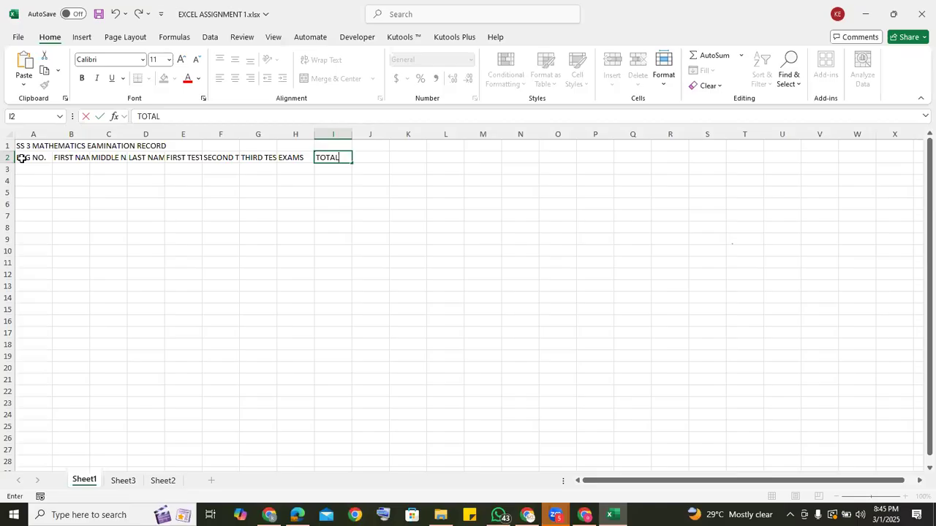
{"action": "left_click", "coordinate": [25, 166]}
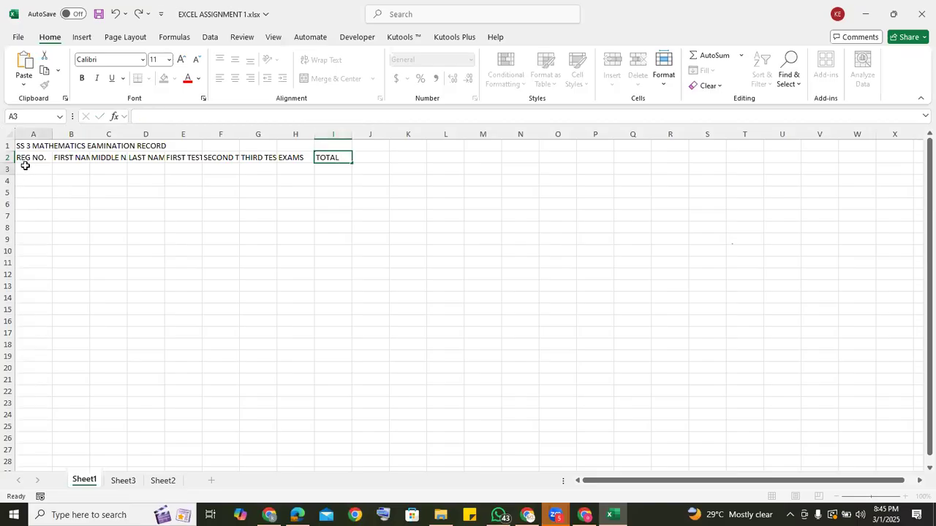
View the example record on Sheet3, and inspect cells A1 through D1 of Sheet1 to check which one holds the title.
{"action": "left_click", "coordinate": [123, 481]}
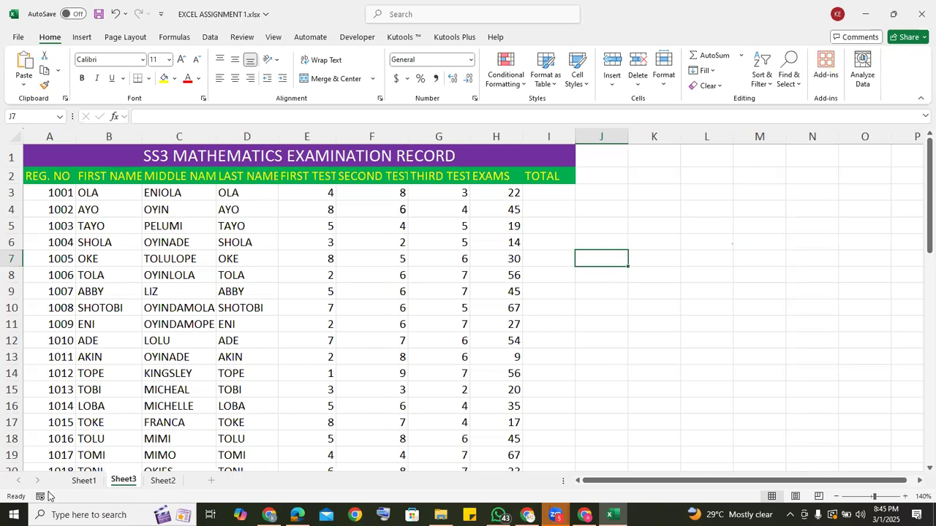
{"action": "left_click", "coordinate": [83, 484]}
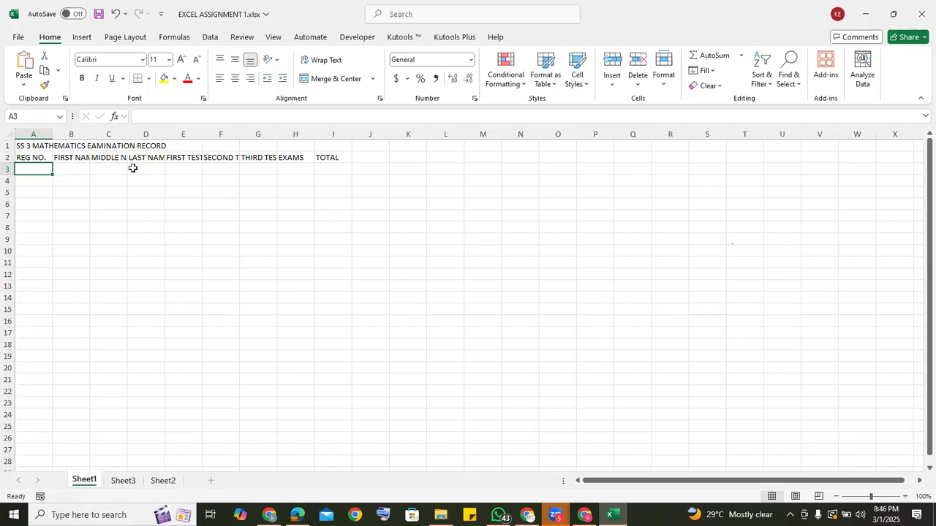
{"action": "left_click", "coordinate": [43, 145]}
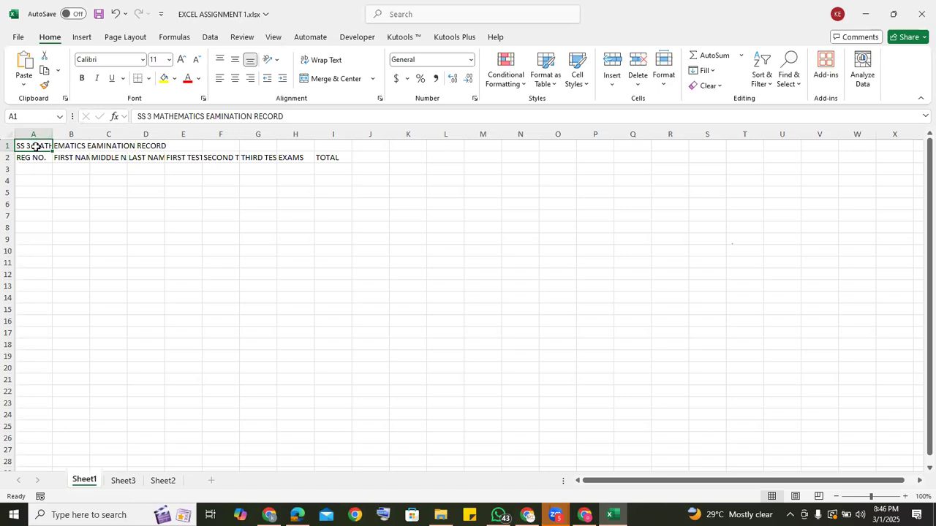
{"action": "left_click", "coordinate": [72, 147]}
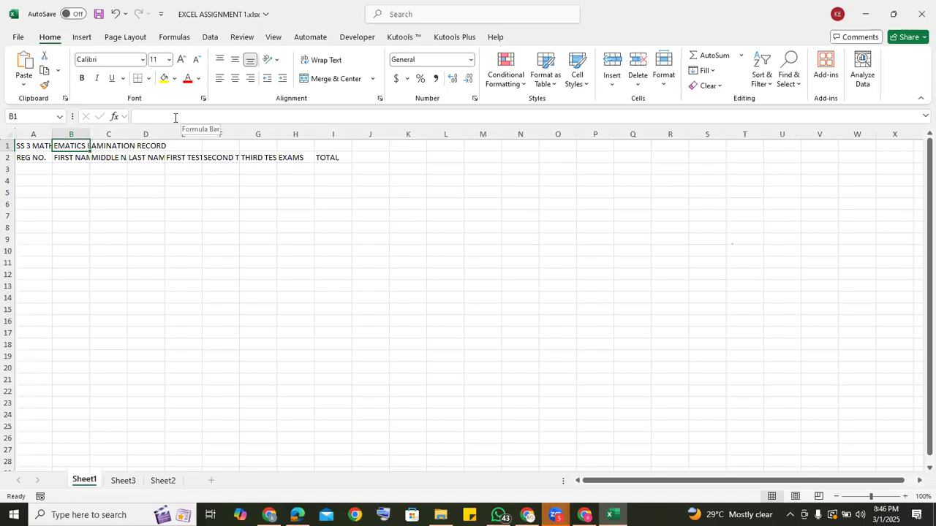
{"action": "left_click", "coordinate": [35, 147]}
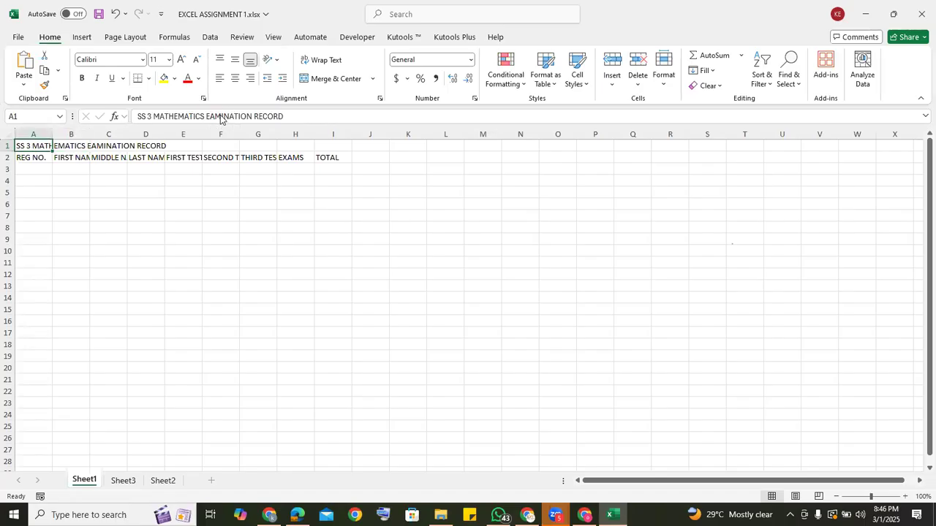
{"action": "left_click", "coordinate": [115, 146]}
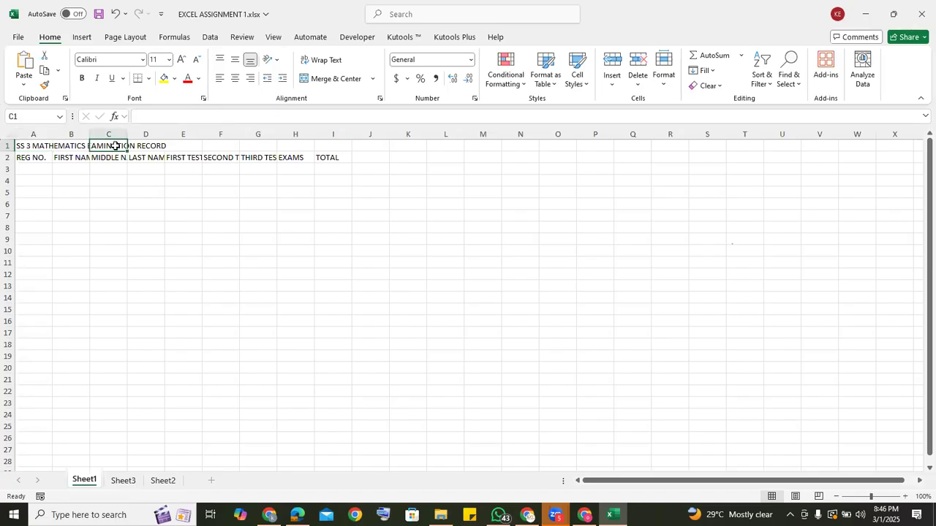
{"action": "left_click", "coordinate": [156, 146]}
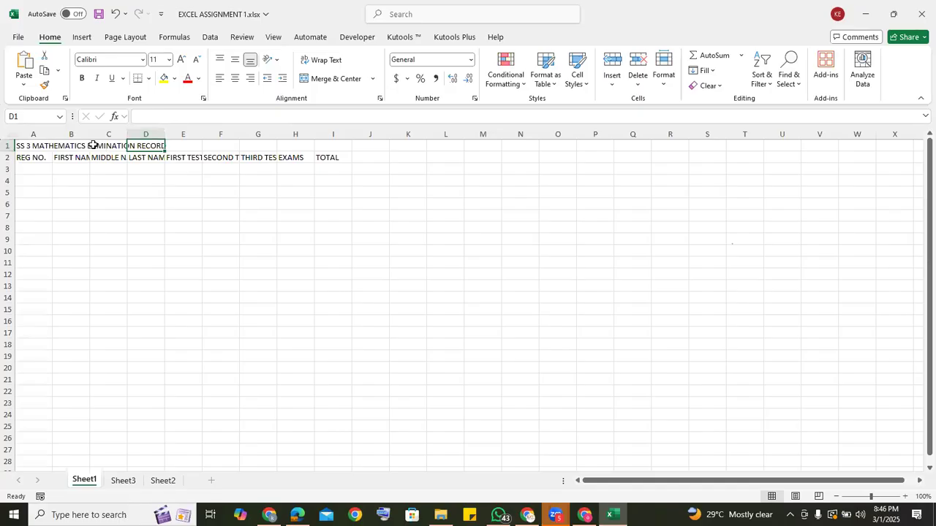
{"action": "left_click", "coordinate": [36, 147]}
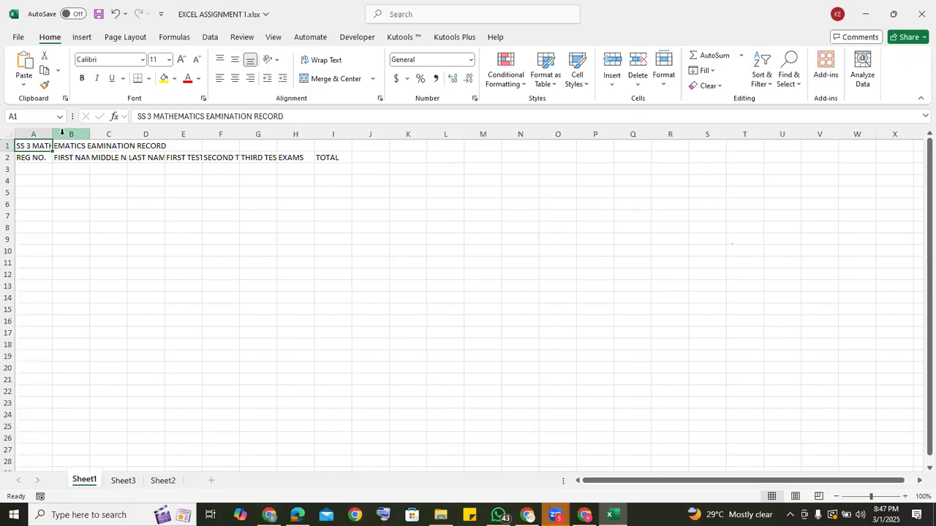
Try widening column A manually until it fits the title in A1, and undo the width change.
{"action": "left_click", "coordinate": [906, 497]}
{"action": "left_click", "coordinate": [906, 497]}
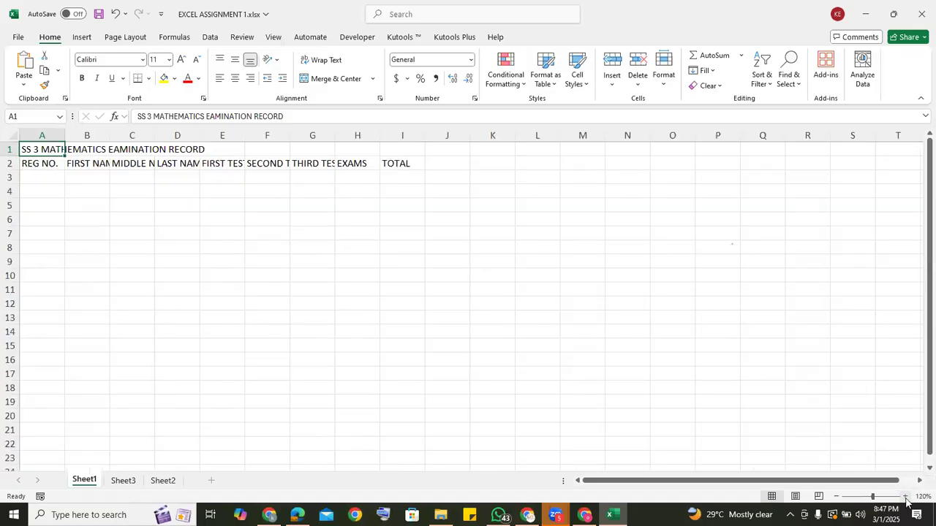
{"action": "left_click", "coordinate": [906, 497]}
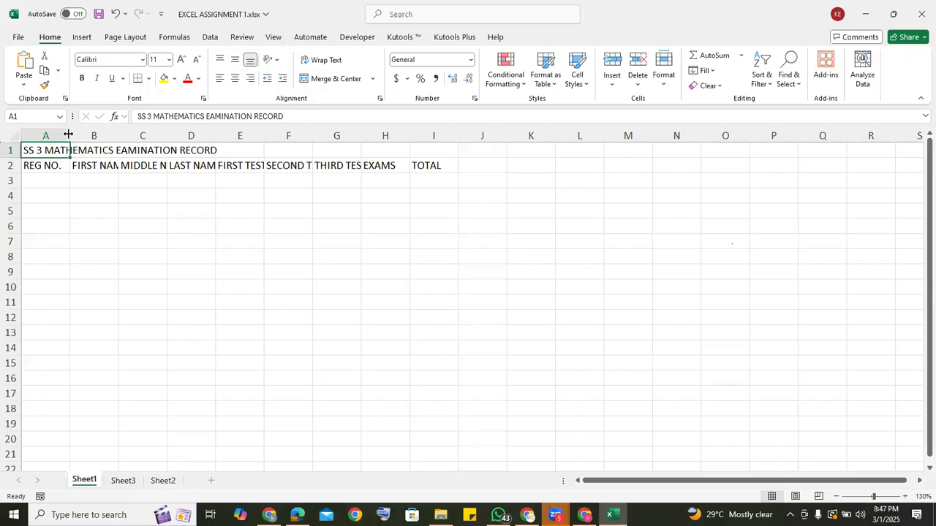
{"action": "left_click_drag", "start_coordinate": [68, 135], "coordinate": [219, 122]}
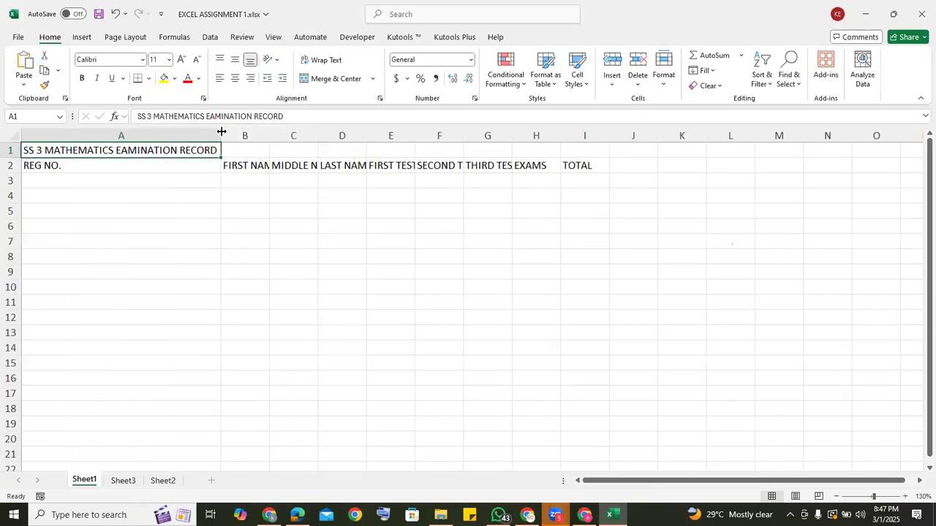
{"action": "key", "text": "ctrl+z"}
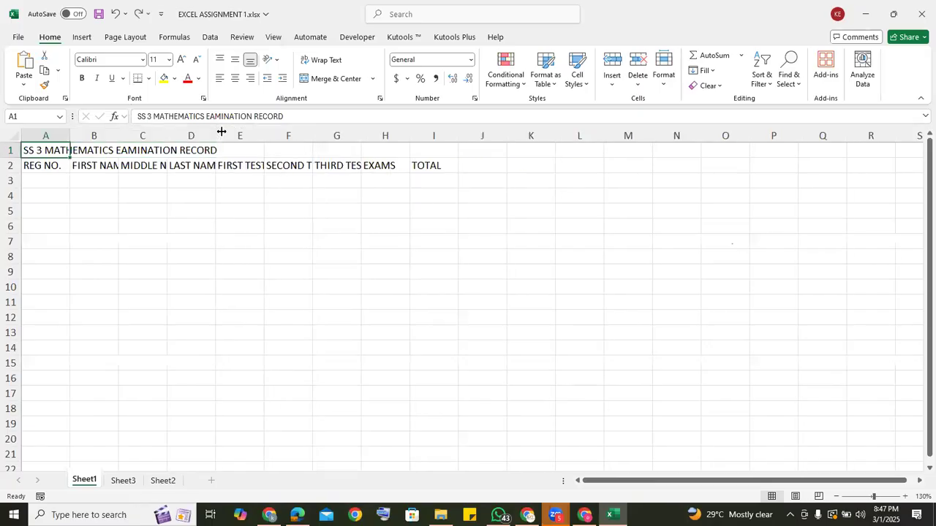
AutoFit the widths of columns A through I to their contents.
{"action": "double_click", "coordinate": [70, 134]}
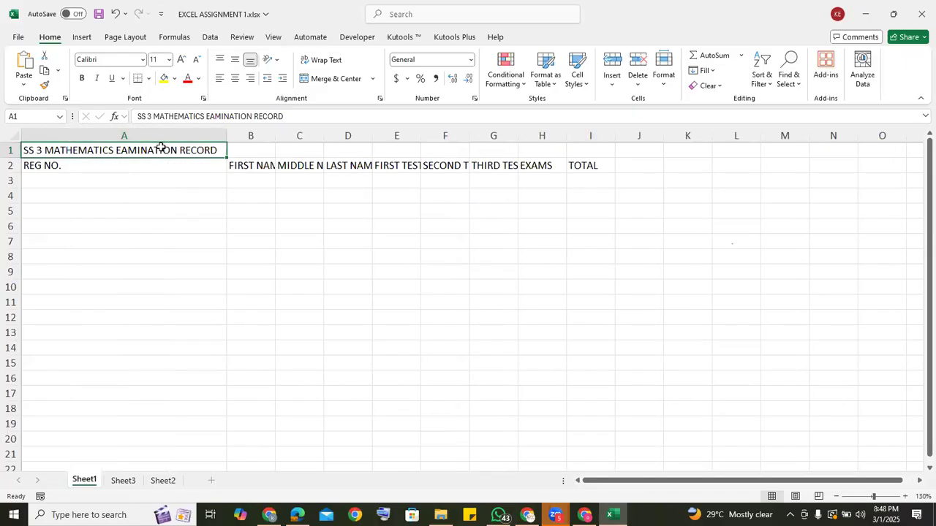
{"action": "double_click", "coordinate": [275, 134]}
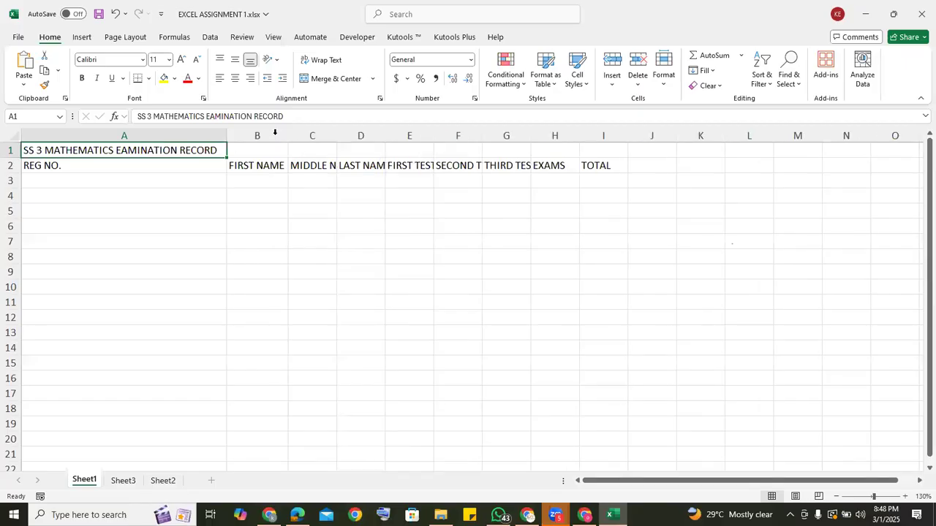
{"action": "double_click", "coordinate": [337, 135]}
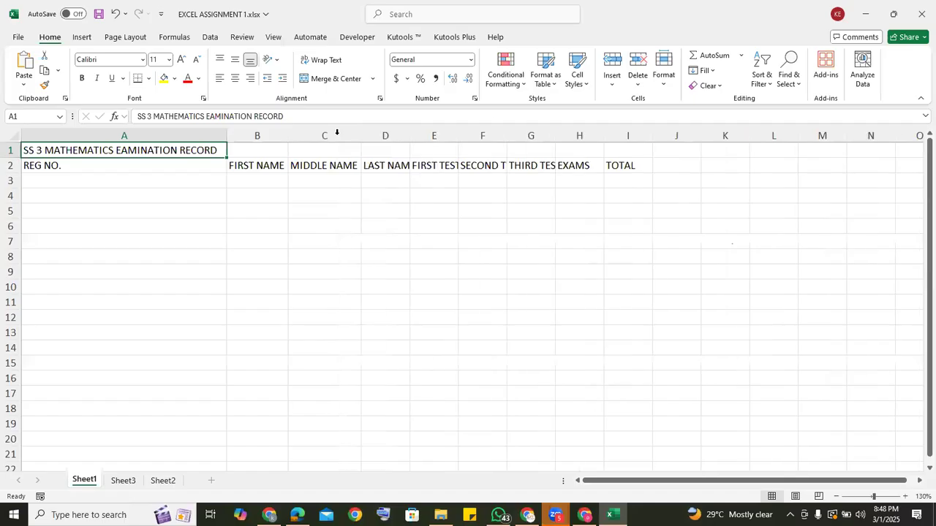
{"action": "double_click", "coordinate": [411, 135]}
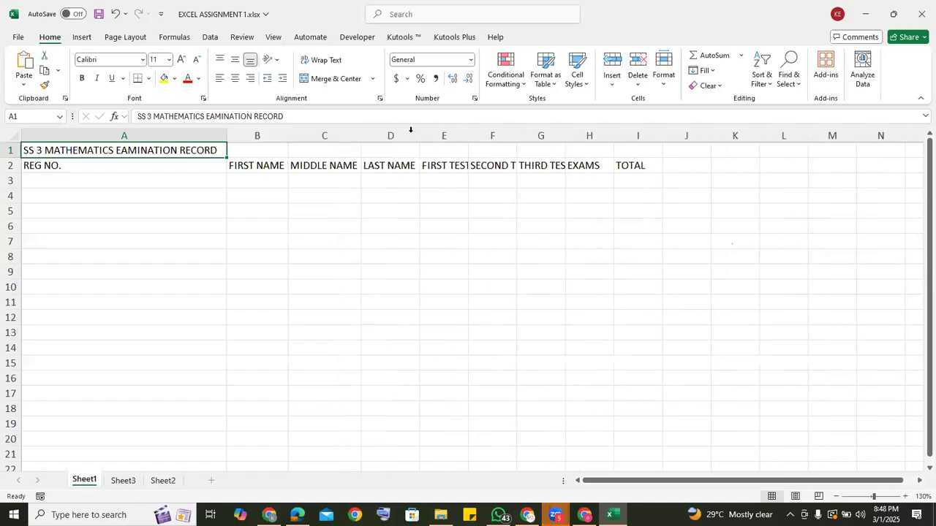
{"action": "double_click", "coordinate": [468, 130]}
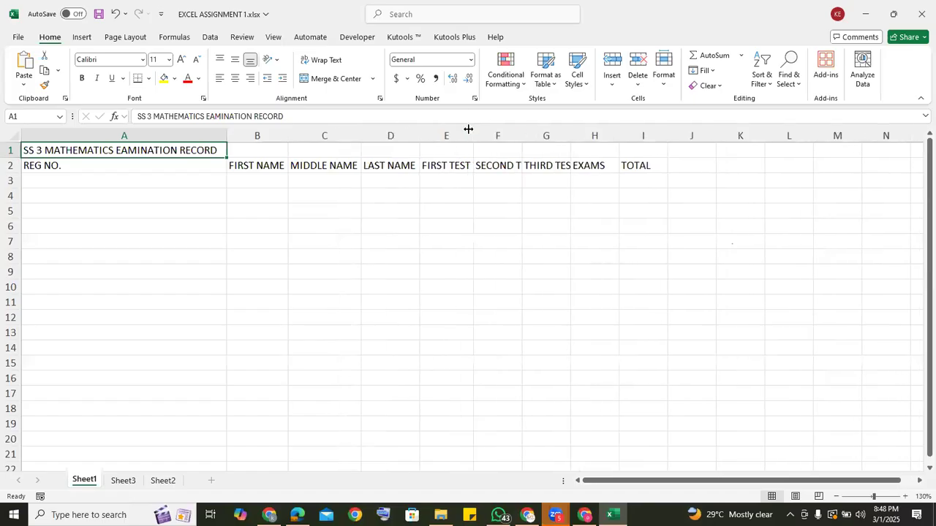
{"action": "double_click", "coordinate": [522, 134]}
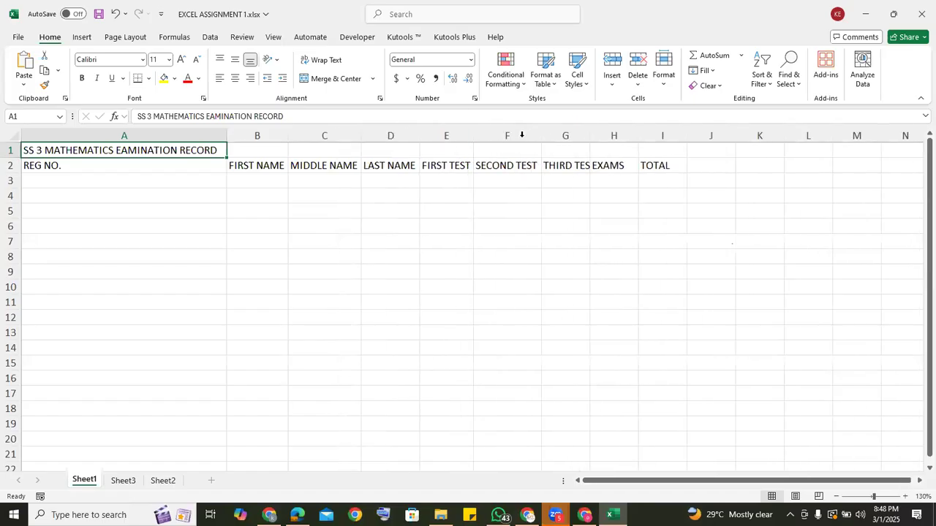
{"action": "double_click", "coordinate": [590, 132]}
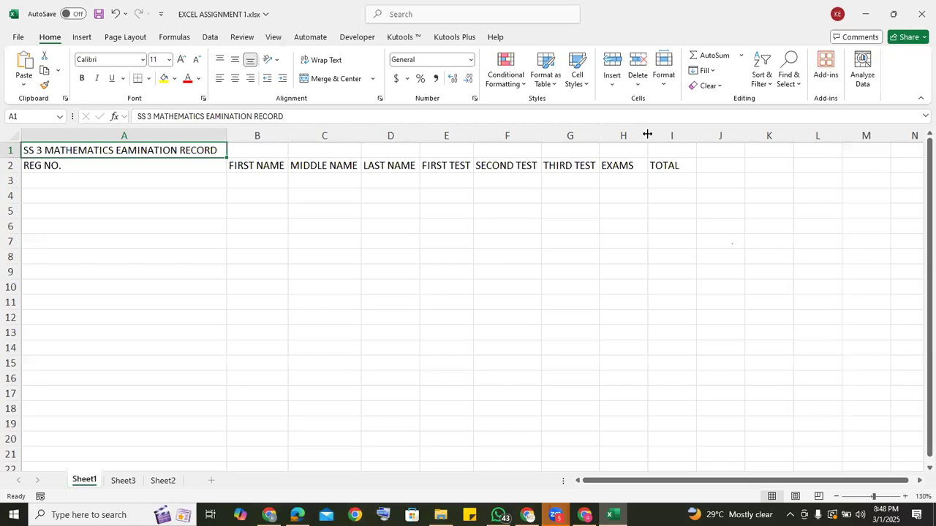
{"action": "double_click", "coordinate": [648, 134]}
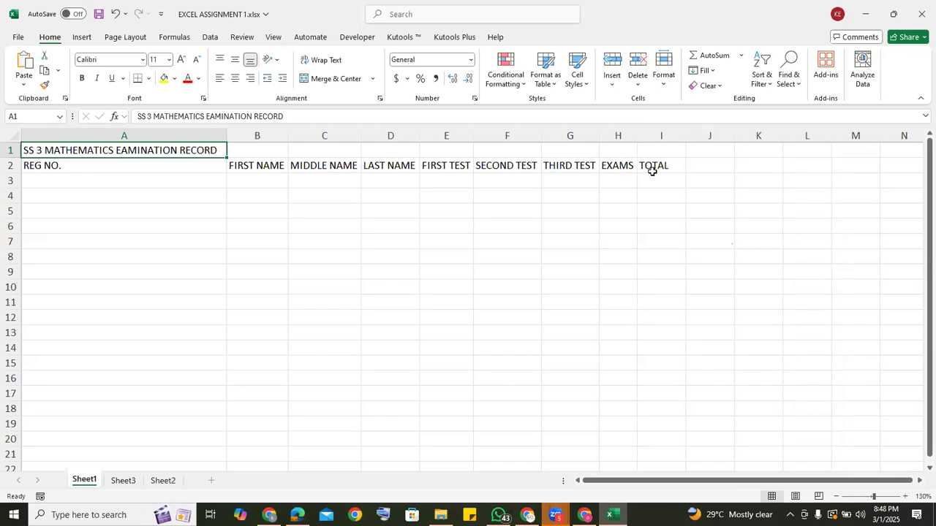
{"action": "double_click", "coordinate": [687, 133]}
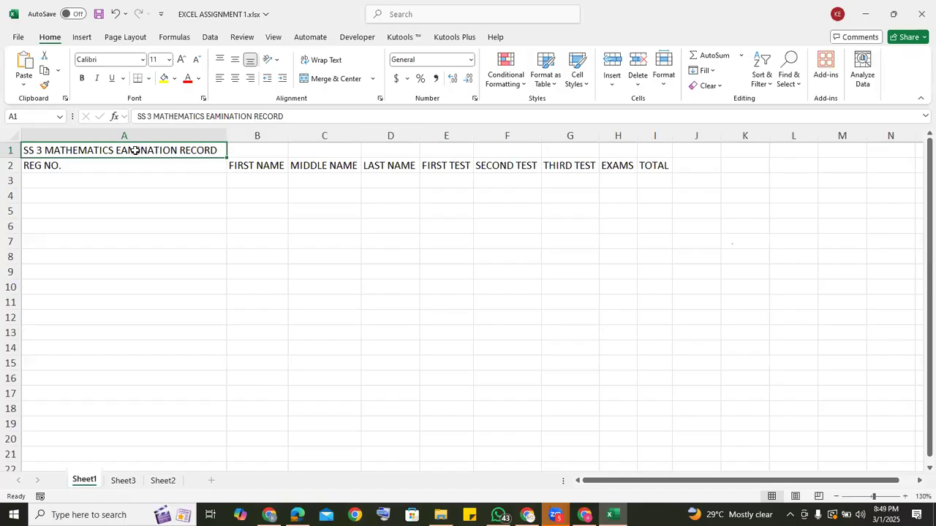
Select the title range A1:I1 and look through the available cell merge options without applying one.
{"action": "left_click_drag", "start_coordinate": [135, 150], "coordinate": [653, 149]}
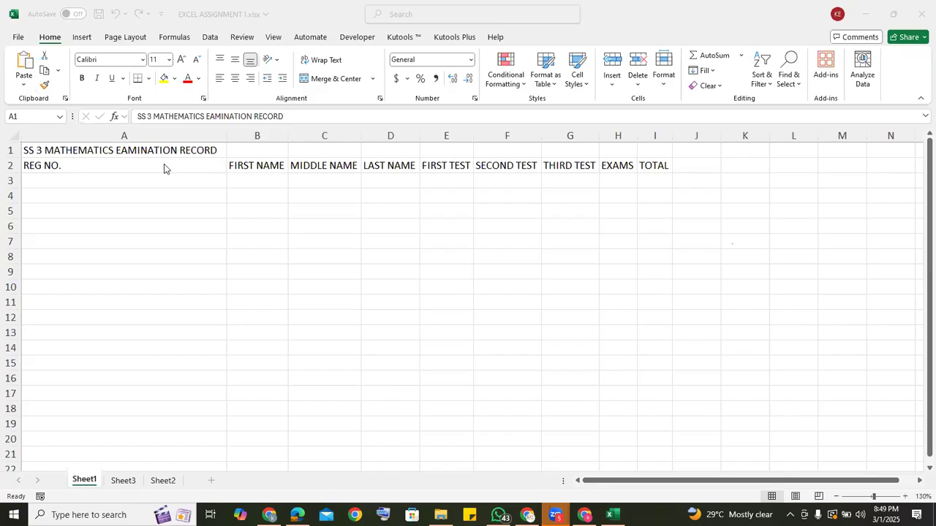
{"action": "left_click", "coordinate": [143, 145]}
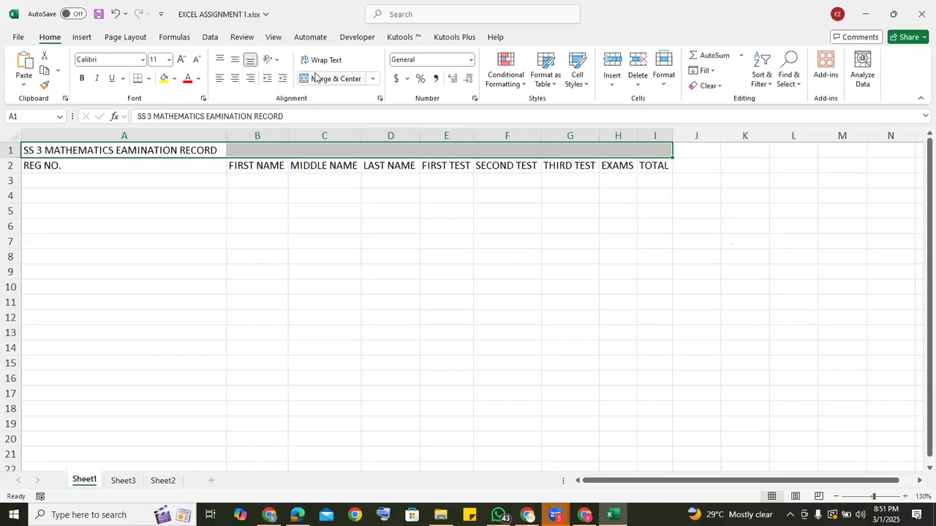
{"action": "left_click", "coordinate": [373, 80]}
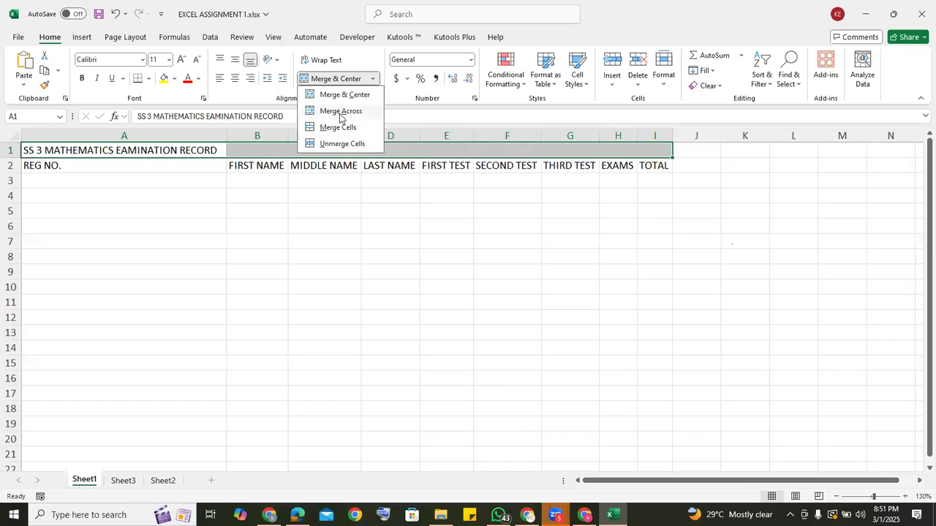
{"action": "left_click", "coordinate": [304, 255]}
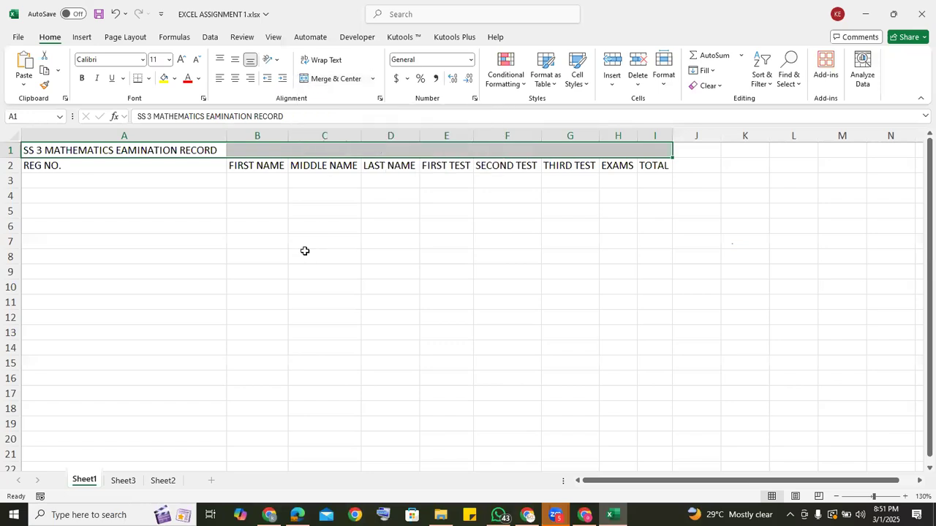
Apply Merge Across to the blank range B9:E15 and check the merged cell in each row from 9 to 15.
{"action": "left_click", "coordinate": [268, 285]}
{"action": "left_click_drag", "start_coordinate": [260, 266], "coordinate": [426, 357]}
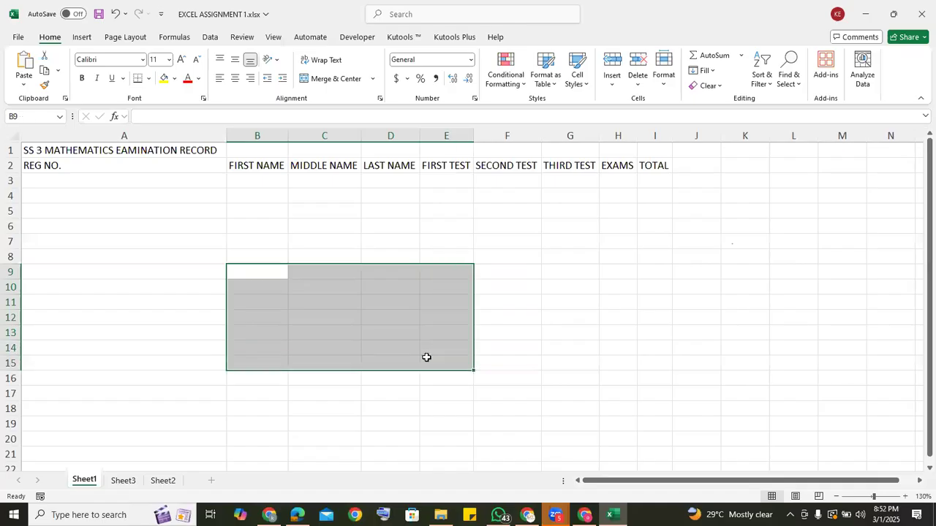
{"action": "left_click", "coordinate": [372, 79]}
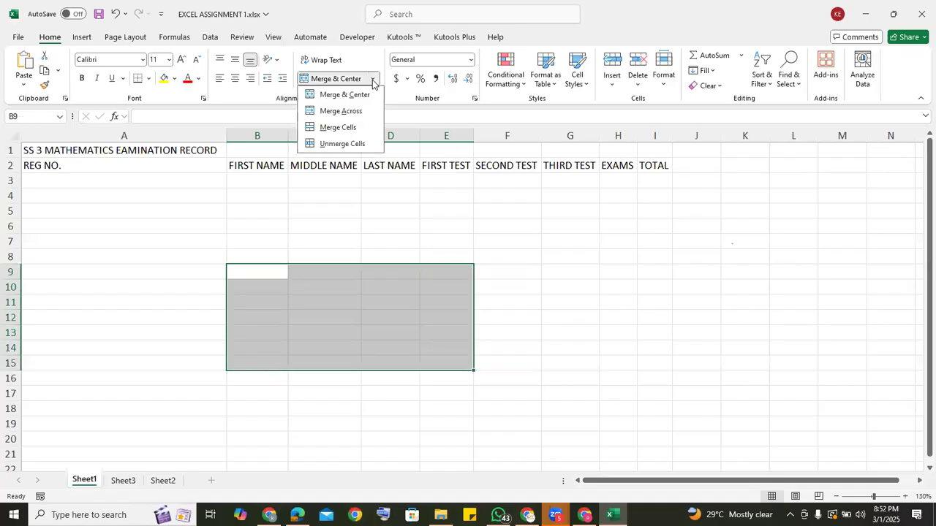
{"action": "left_click", "coordinate": [346, 112]}
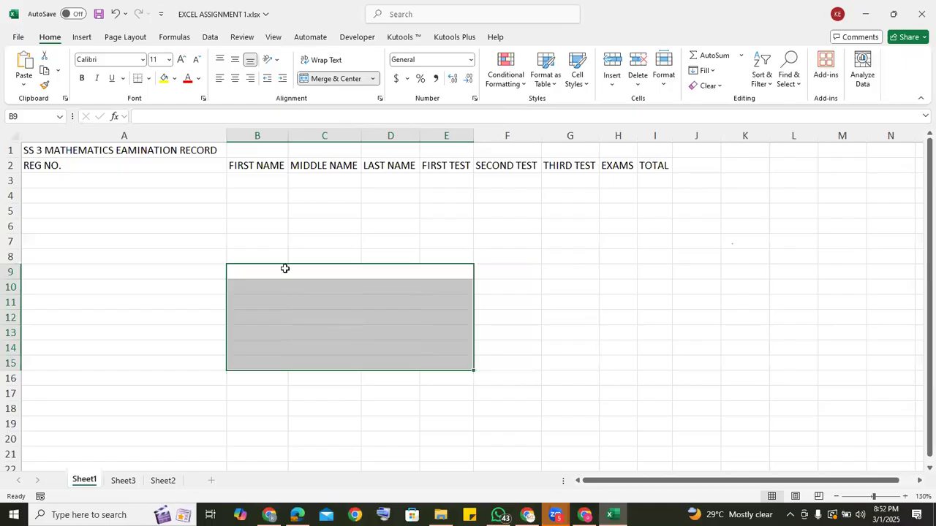
{"action": "left_click", "coordinate": [285, 290]}
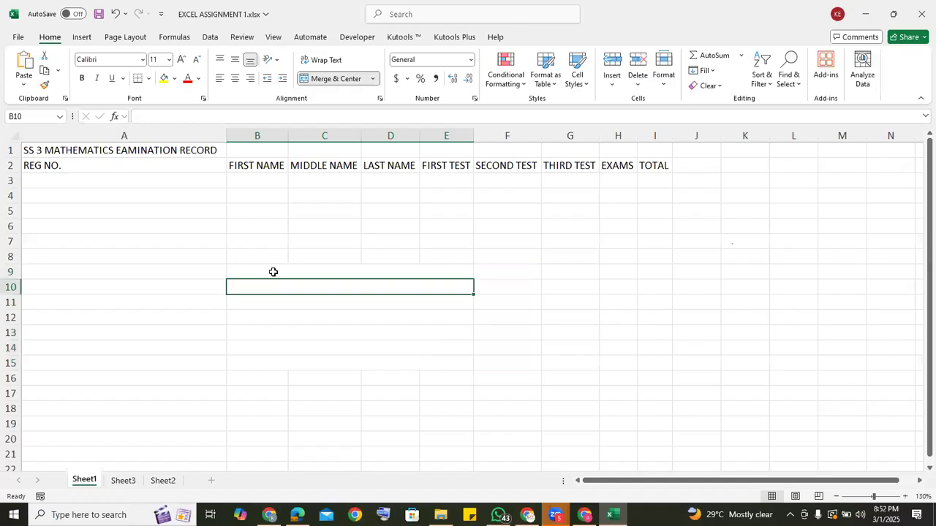
{"action": "left_click", "coordinate": [272, 272]}
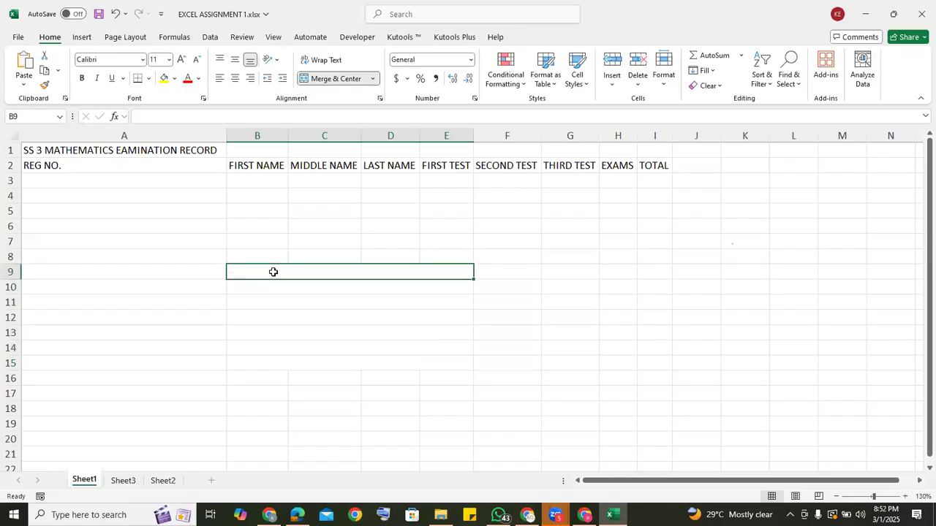
{"action": "left_click", "coordinate": [283, 286]}
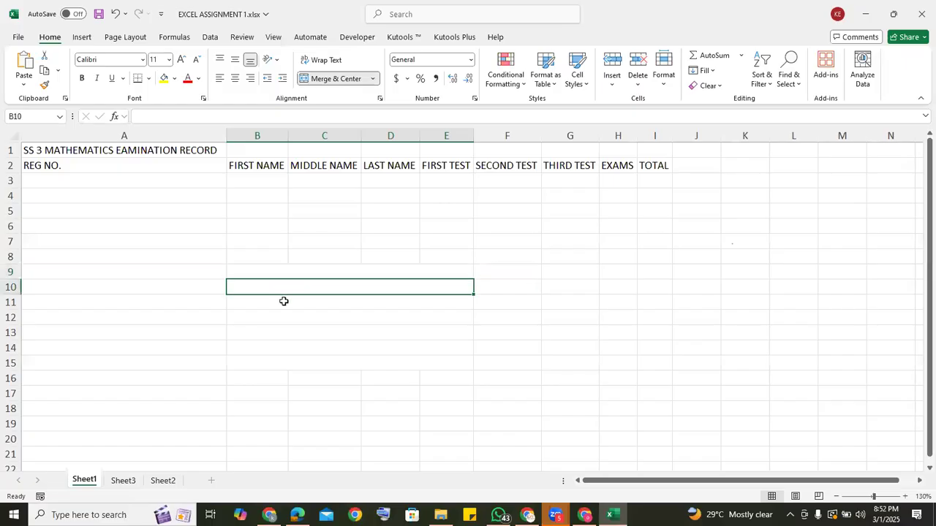
{"action": "left_click", "coordinate": [283, 304]}
{"action": "left_click", "coordinate": [284, 316]}
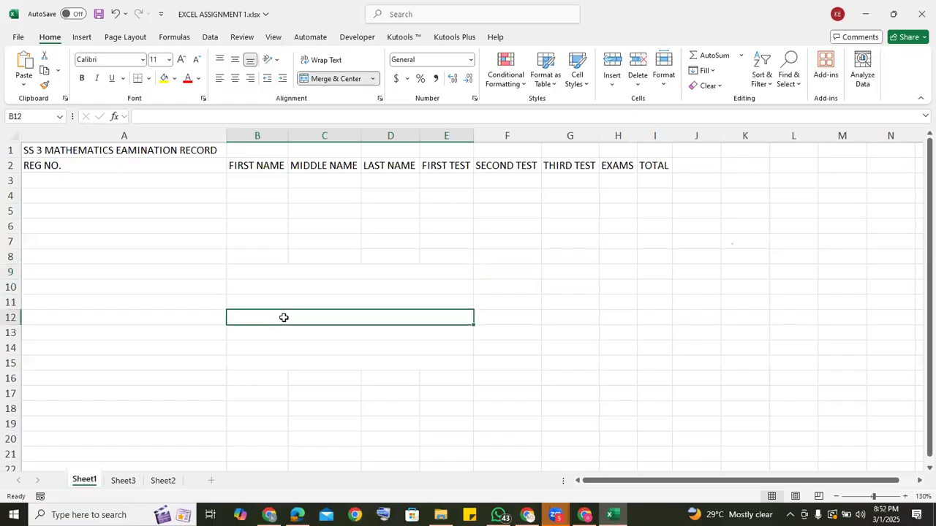
{"action": "left_click", "coordinate": [281, 334]}
{"action": "left_click", "coordinate": [282, 349]}
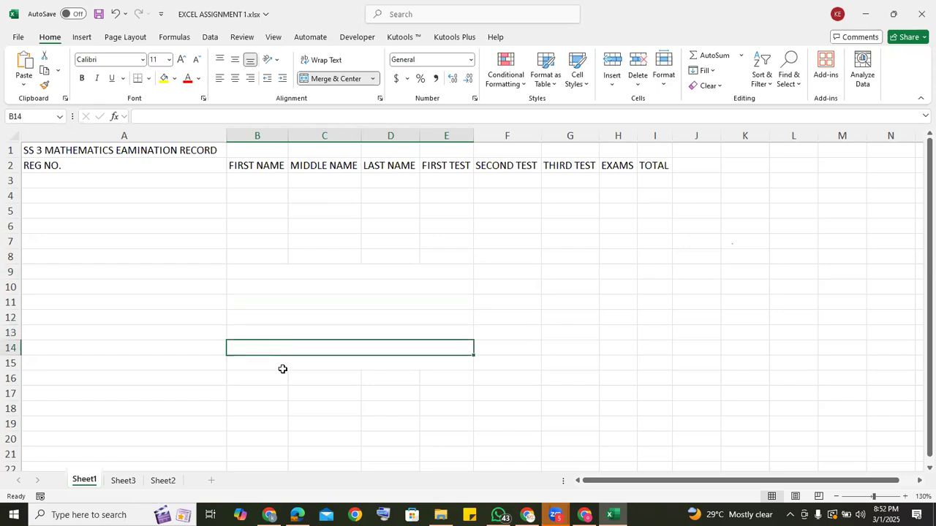
{"action": "left_click", "coordinate": [282, 369]}
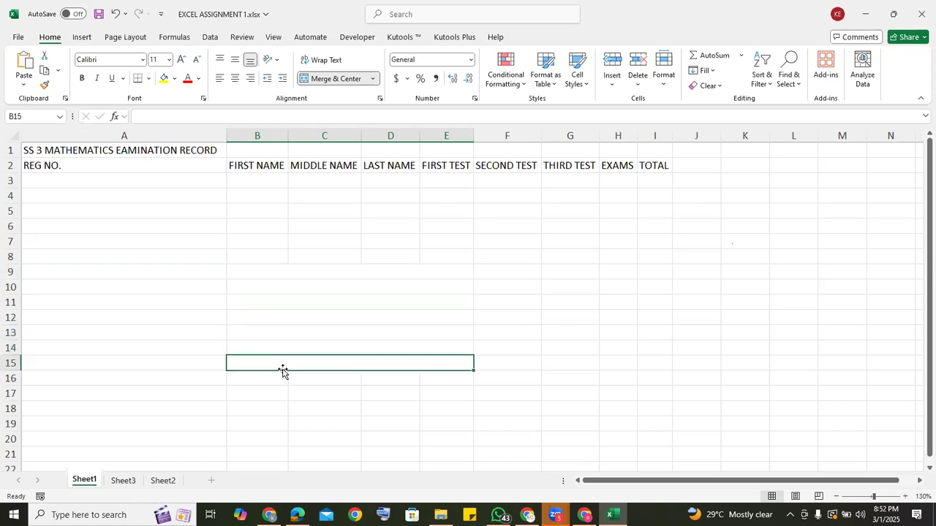
Unmerge the row-wise merged cells in B9:E15.
{"action": "left_click", "coordinate": [286, 271]}
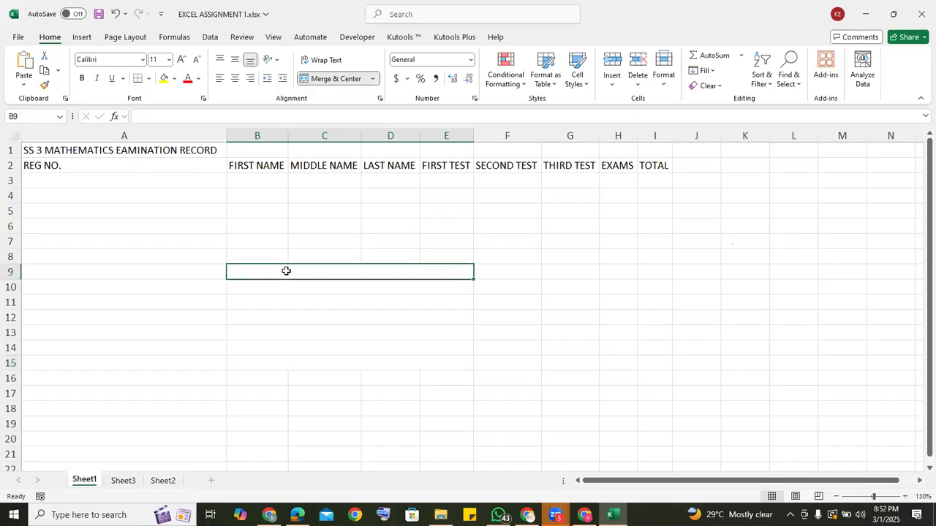
{"action": "left_click_drag", "start_coordinate": [282, 269], "coordinate": [278, 359]}
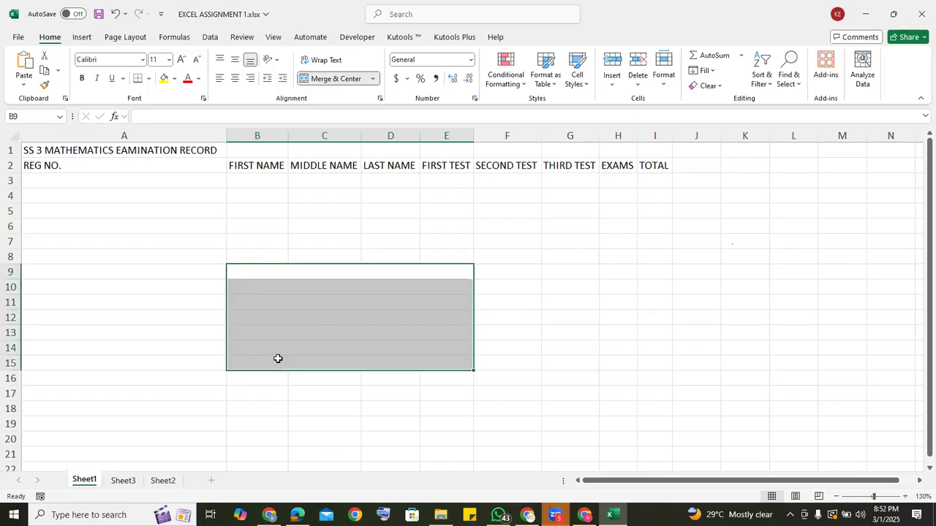
{"action": "left_click", "coordinate": [373, 79]}
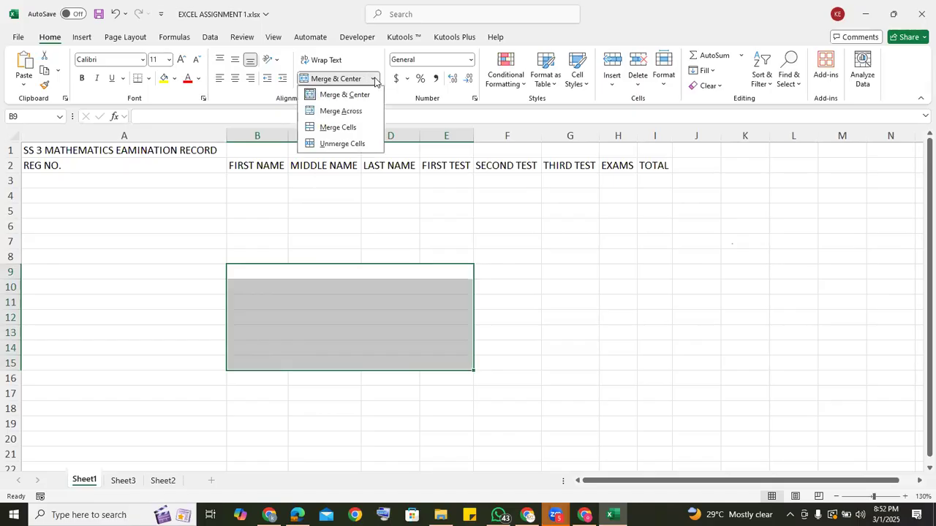
{"action": "left_click", "coordinate": [354, 144]}
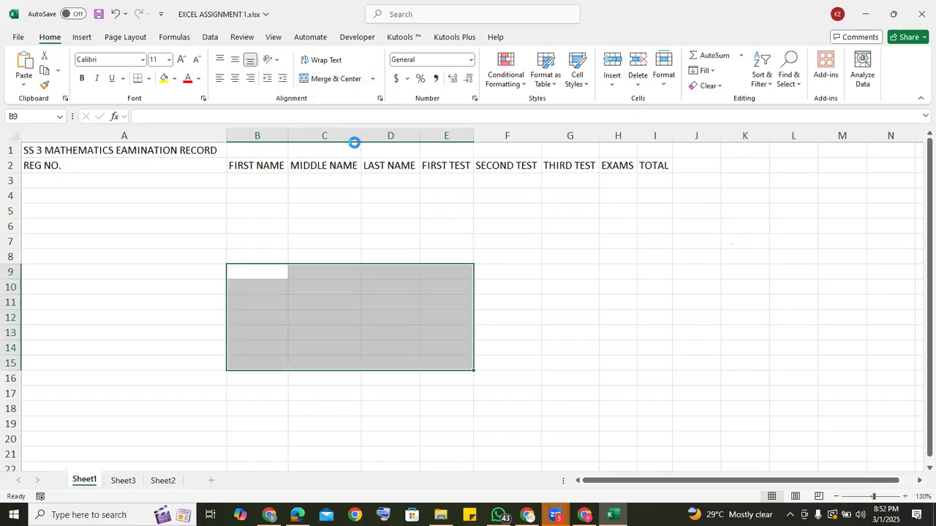
Merge the blank range B9:E15 into one single cell without centering, and compare it with the unmerged cells above.
{"action": "left_click", "coordinate": [373, 80]}
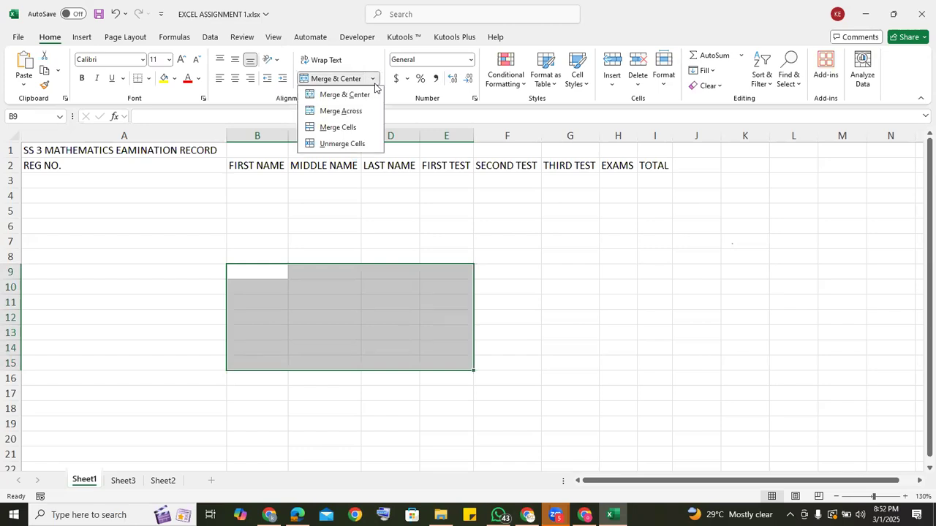
{"action": "left_click", "coordinate": [340, 130]}
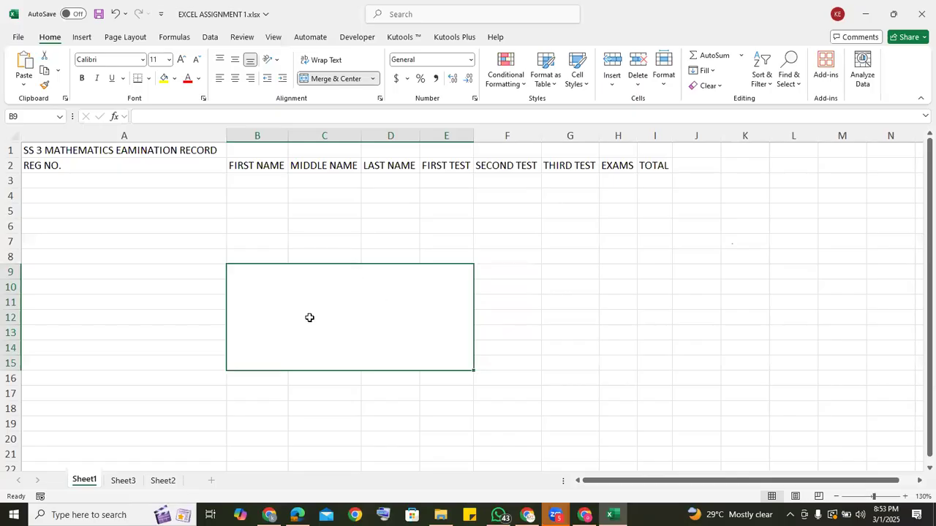
{"action": "left_click", "coordinate": [307, 239]}
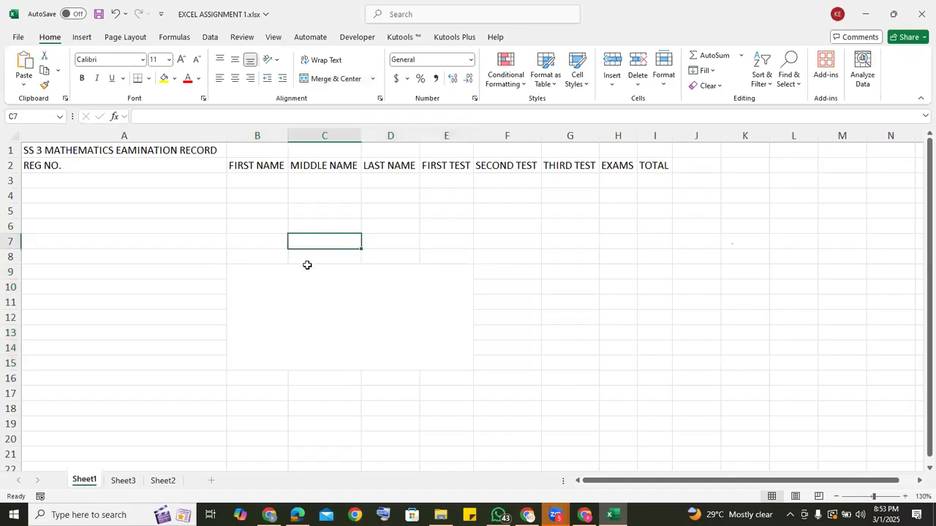
{"action": "left_click", "coordinate": [341, 224]}
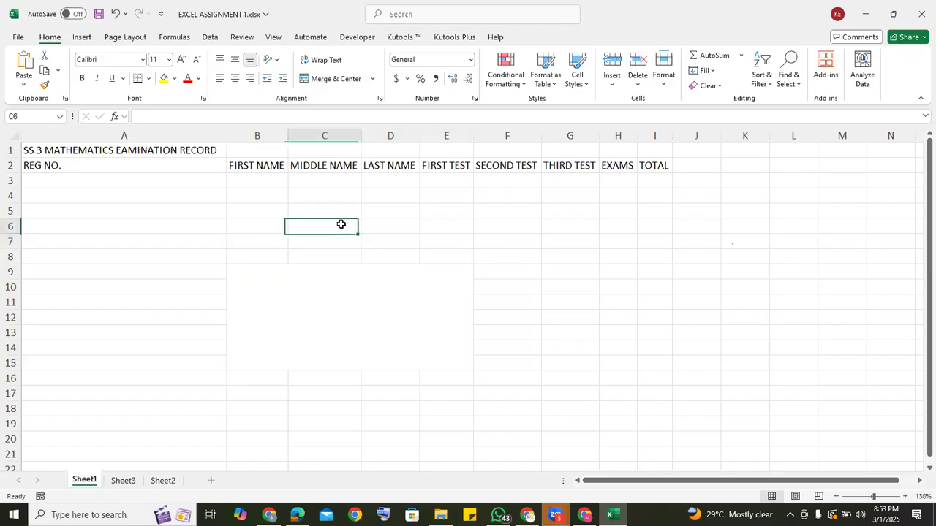
{"action": "left_click", "coordinate": [417, 201]}
Split the large merged cell B9:E15 back into individual cells.
{"action": "left_click", "coordinate": [362, 291]}
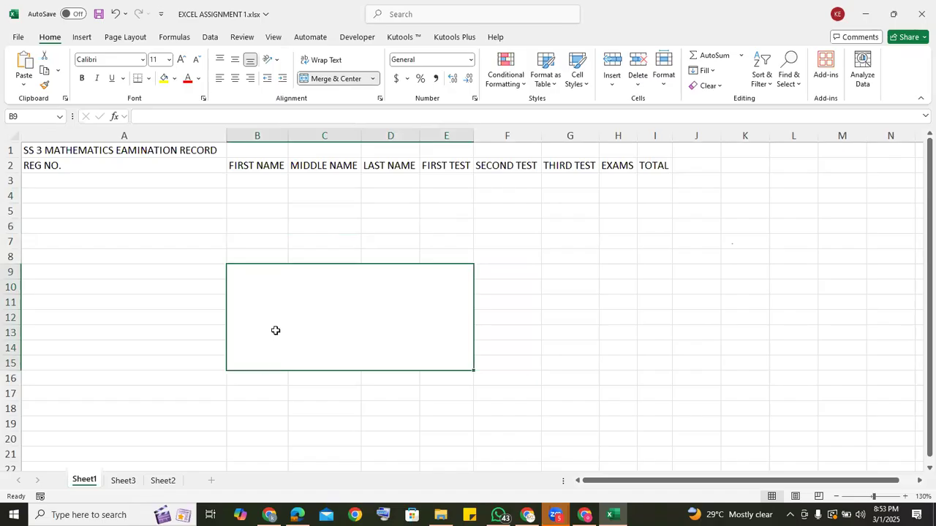
{"action": "left_click", "coordinate": [373, 79]}
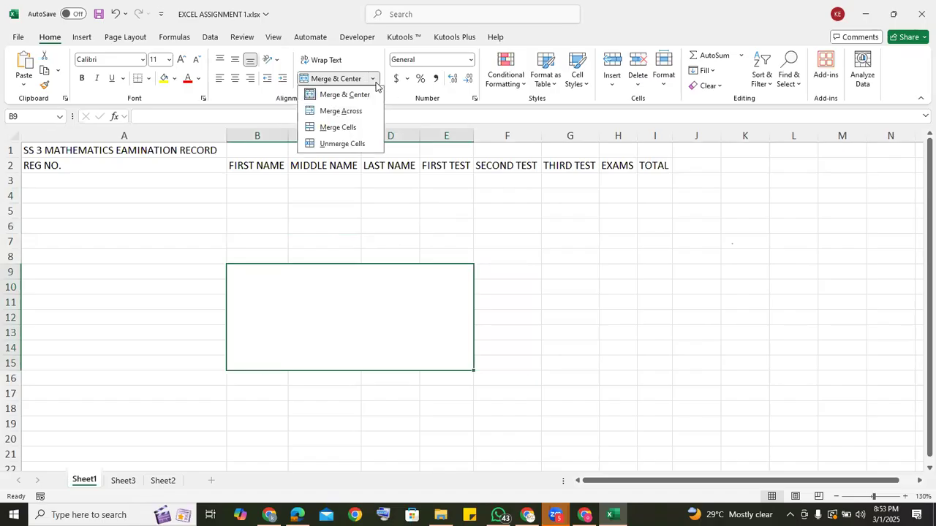
{"action": "left_click", "coordinate": [354, 150]}
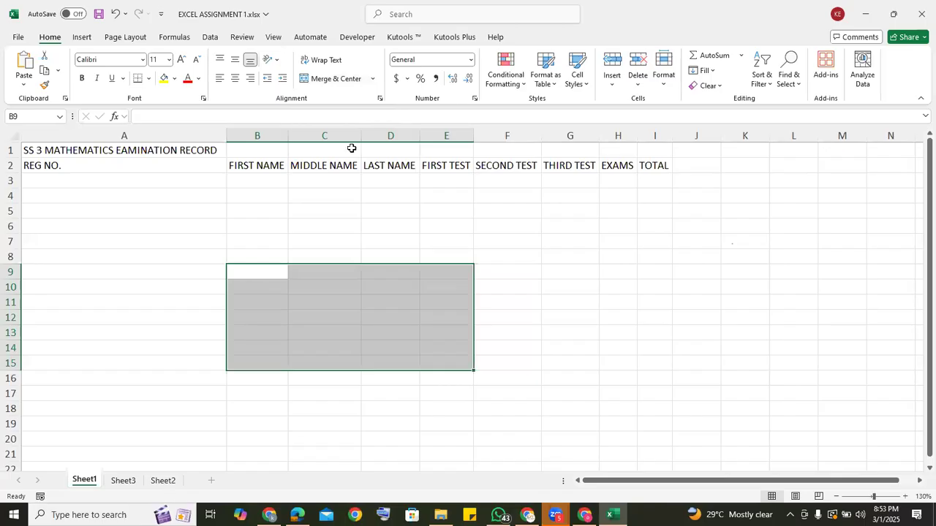
Merge and center the title across A1:I1.
{"action": "left_click", "coordinate": [177, 149]}
{"action": "left_click_drag", "start_coordinate": [177, 149], "coordinate": [669, 160]}
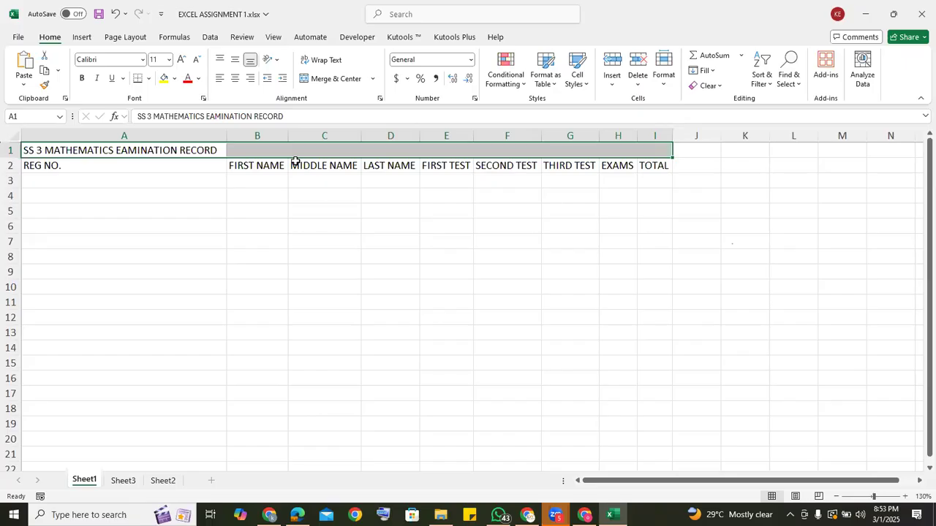
{"action": "left_click", "coordinate": [327, 81]}
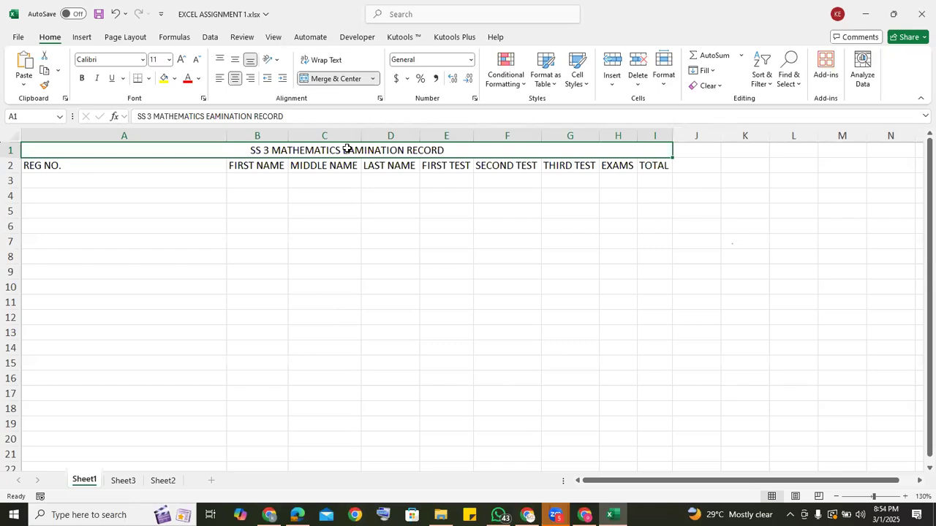
Set the title's font size to 18 and fill its merged cell with standard purple.
{"action": "left_click", "coordinate": [180, 61]}
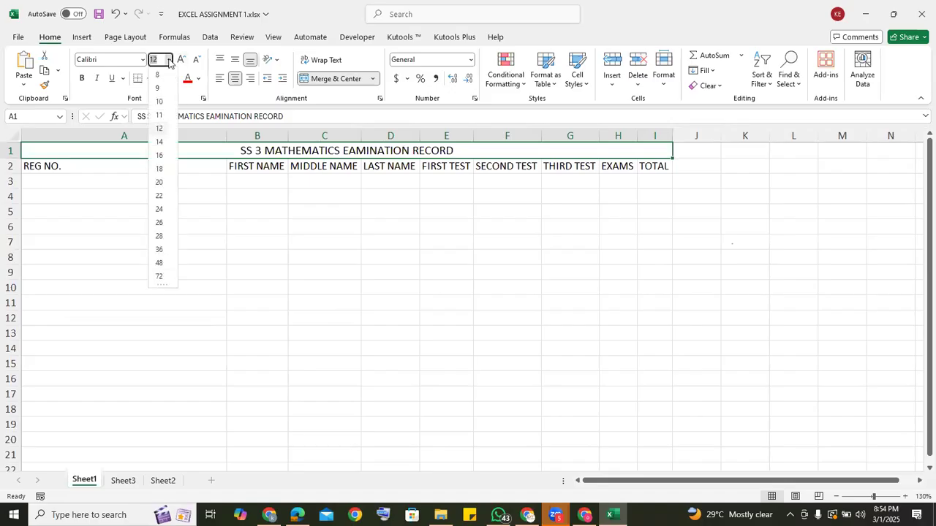
{"action": "left_click", "coordinate": [160, 169]}
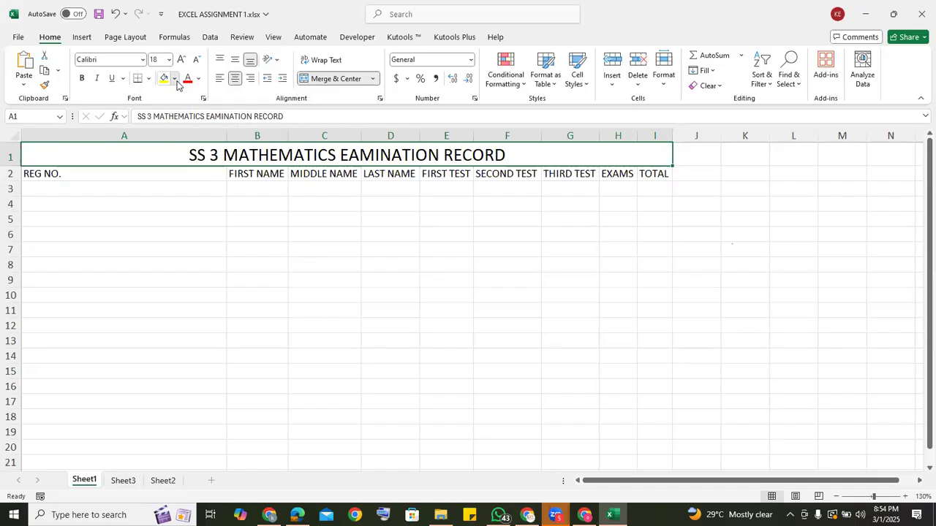
{"action": "left_click", "coordinate": [175, 79]}
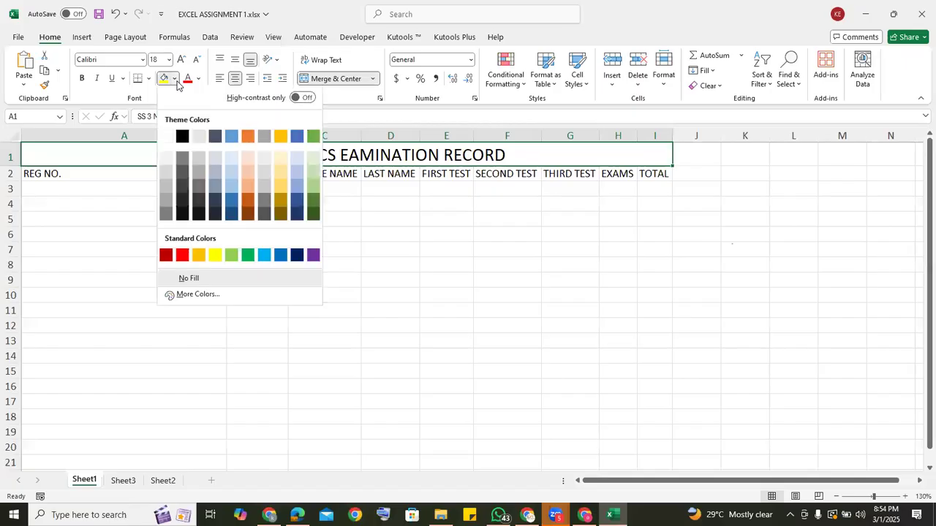
{"action": "left_click", "coordinate": [313, 256]}
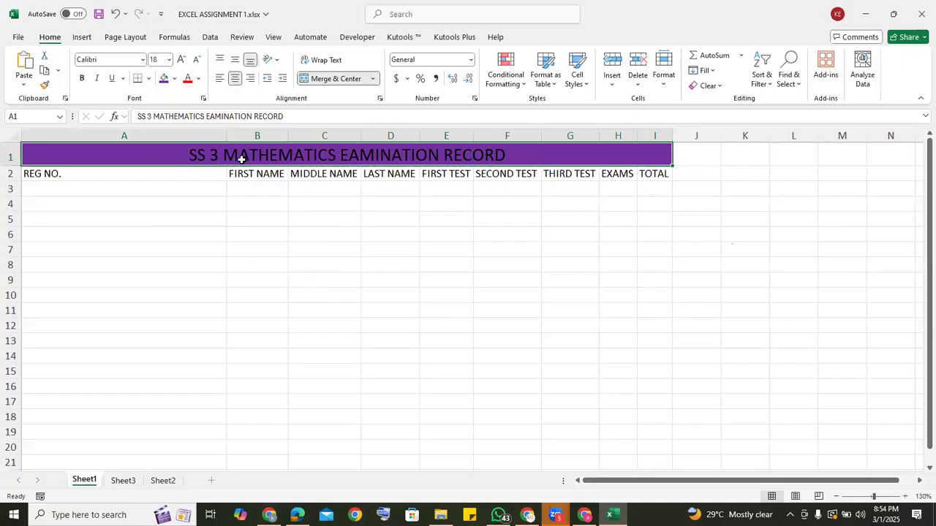
Change the title text to white and make it bold and underlined.
{"action": "left_click", "coordinate": [199, 79]}
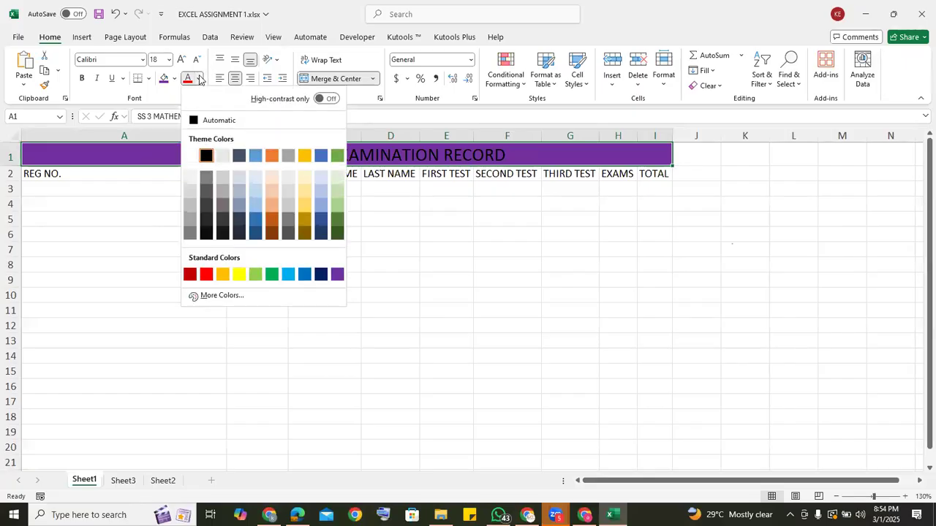
{"action": "left_click", "coordinate": [190, 157]}
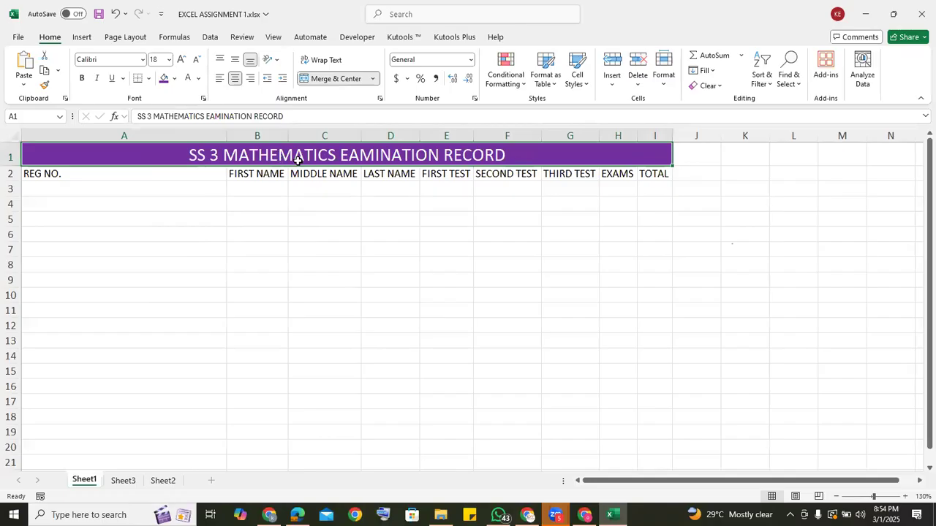
{"action": "left_click", "coordinate": [81, 79]}
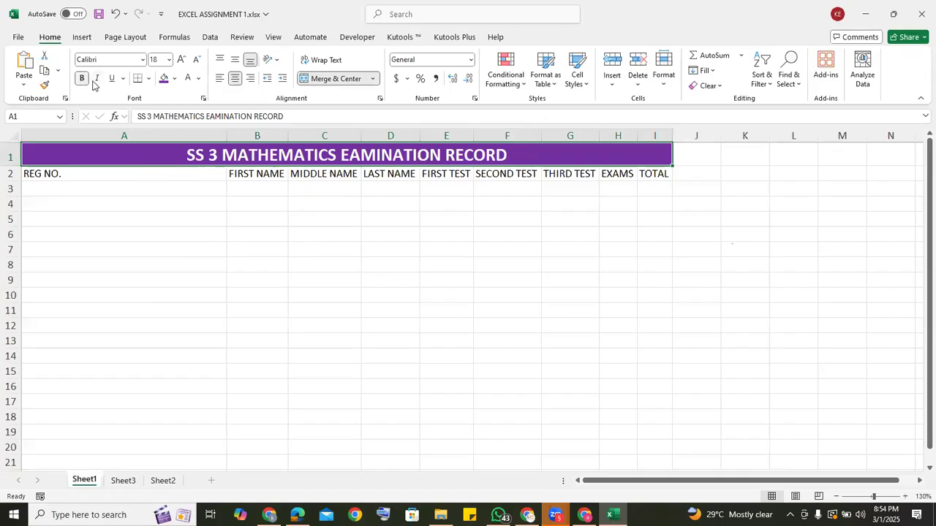
{"action": "left_click", "coordinate": [110, 79]}
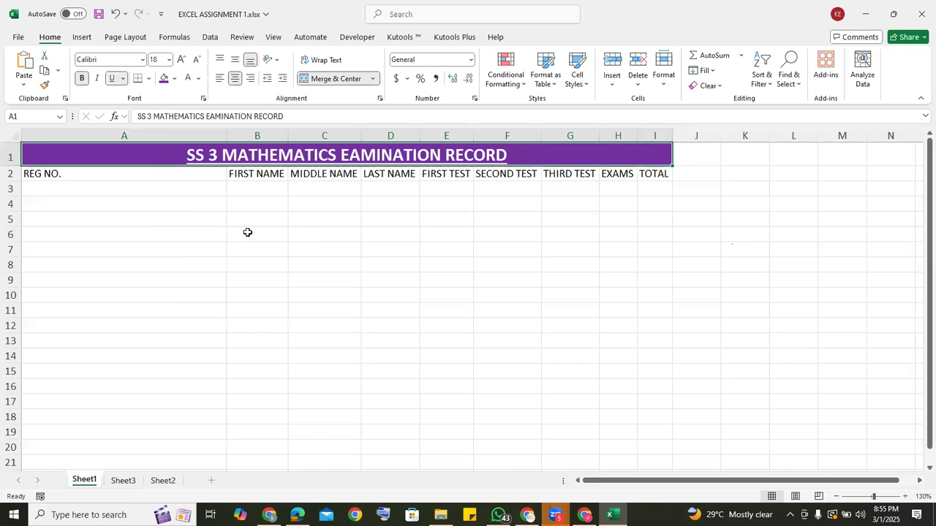
AutoFit the width of column A to its REG NO. header.
{"action": "left_click", "coordinate": [169, 231]}
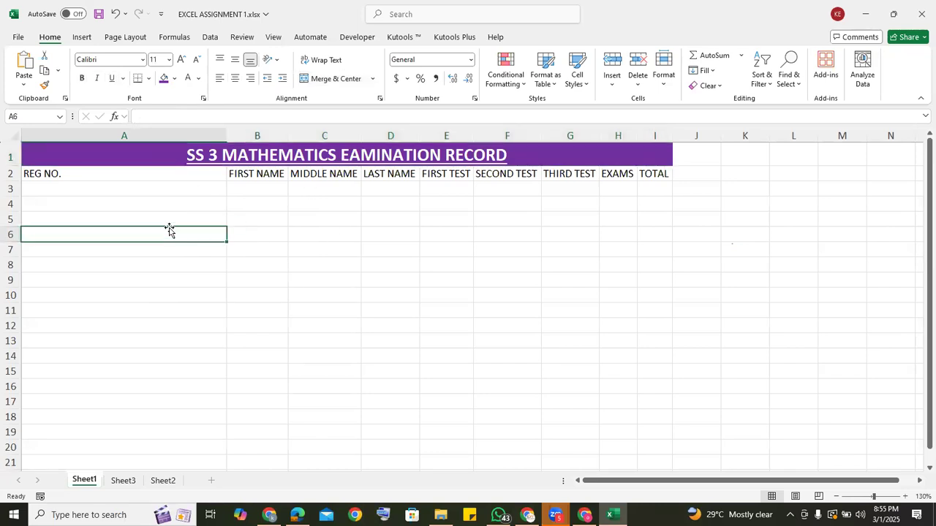
{"action": "left_click", "coordinate": [84, 188]}
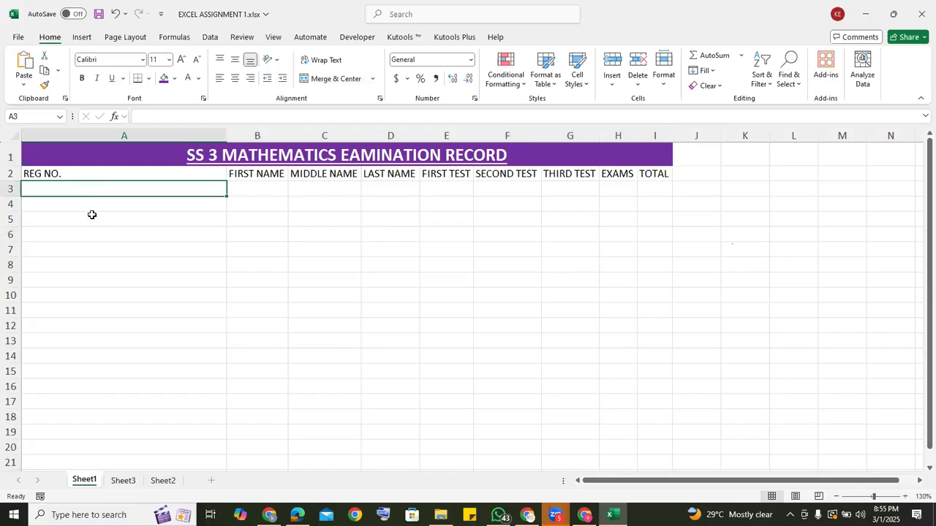
{"action": "left_click", "coordinate": [105, 172]}
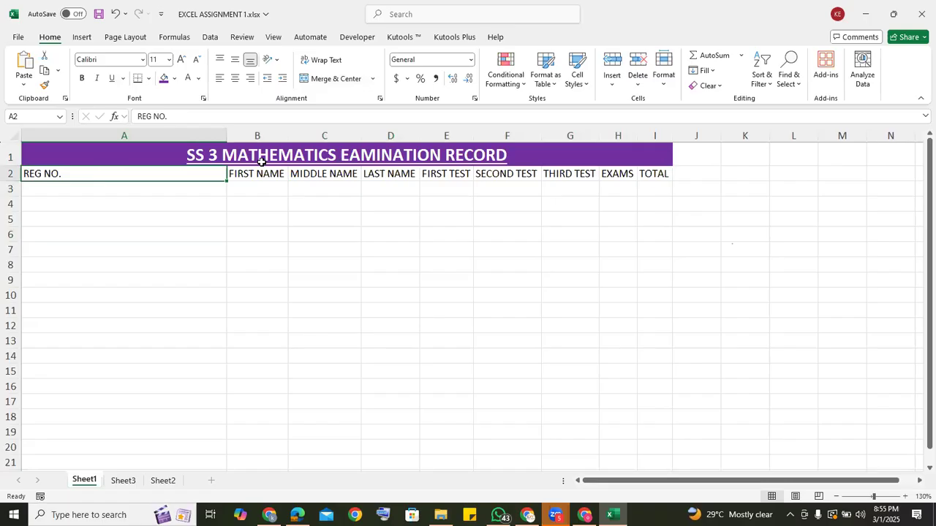
{"action": "left_click", "coordinate": [88, 190]}
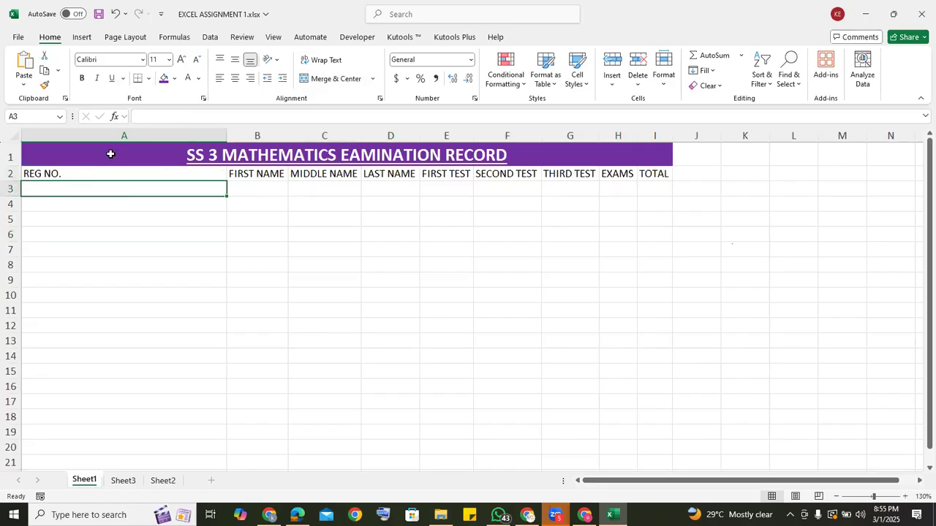
{"action": "left_click", "coordinate": [123, 218]}
{"action": "left_click", "coordinate": [100, 190]}
{"action": "double_click", "coordinate": [225, 131]}
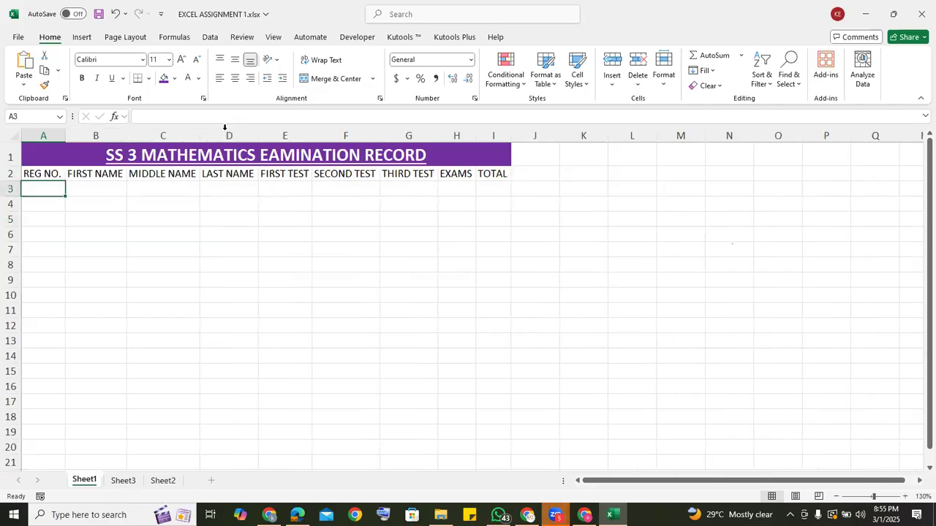
Set the header row A2:I2 to font size 14 and make it bold.
{"action": "left_click", "coordinate": [131, 234]}
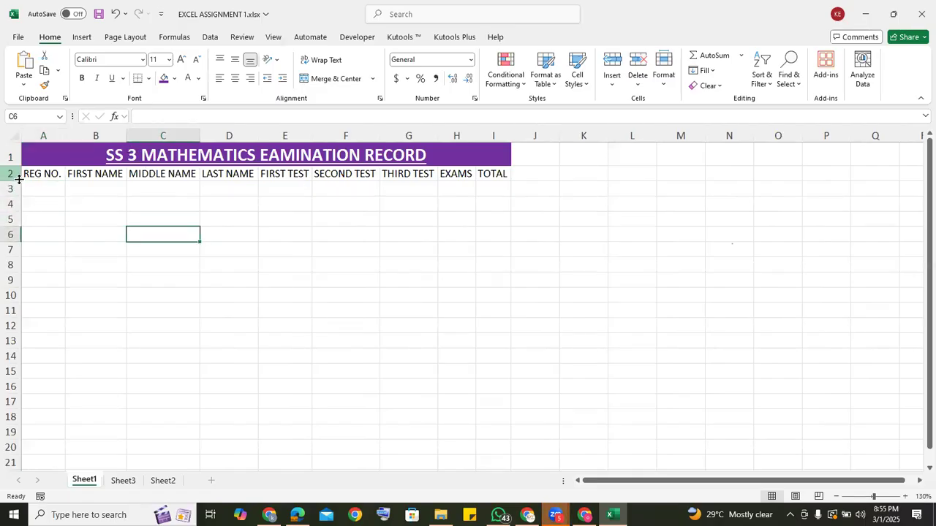
{"action": "left_click_drag", "start_coordinate": [35, 174], "coordinate": [489, 182]}
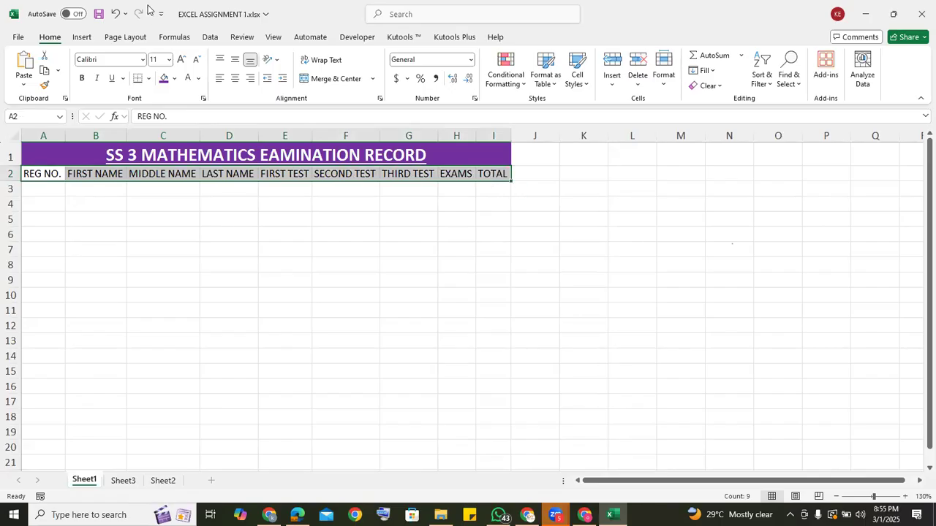
{"action": "left_click", "coordinate": [169, 60]}
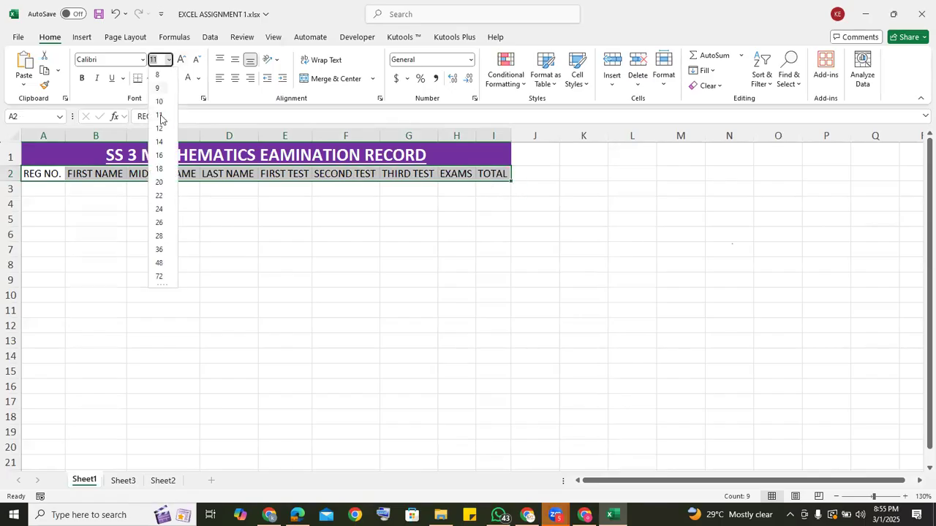
{"action": "left_click", "coordinate": [158, 142]}
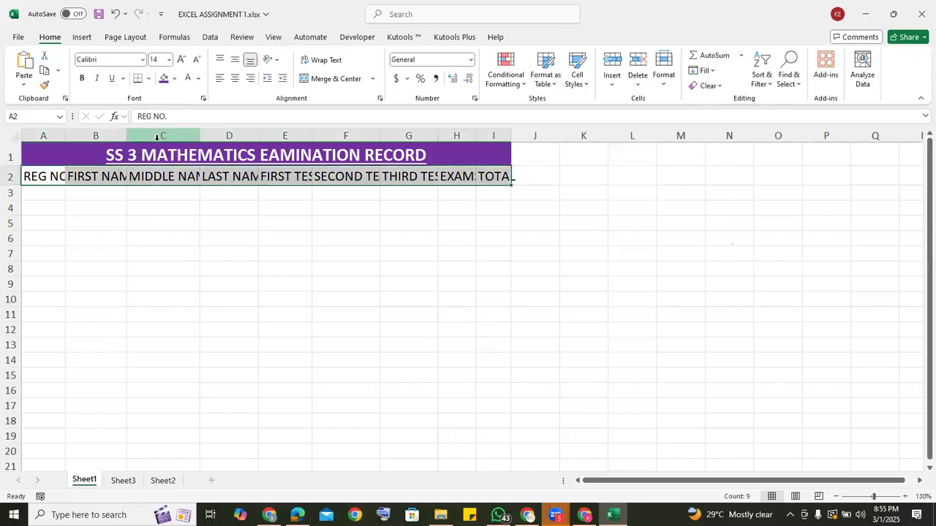
{"action": "left_click", "coordinate": [82, 79]}
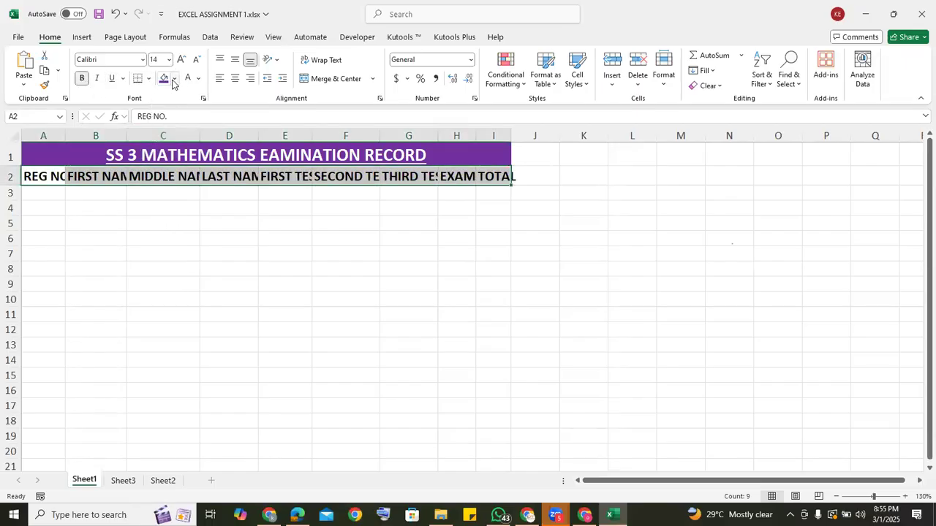
Using Sheet3's header row as reference, fill A2:I2 on Sheet1 with standard light green and color its text standard yellow.
{"action": "left_click", "coordinate": [127, 481]}
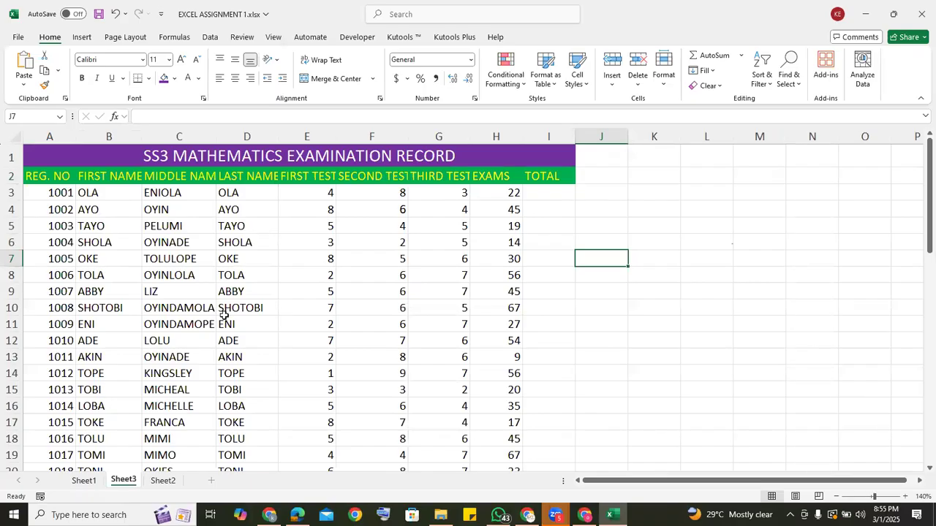
{"action": "left_click", "coordinate": [94, 483]}
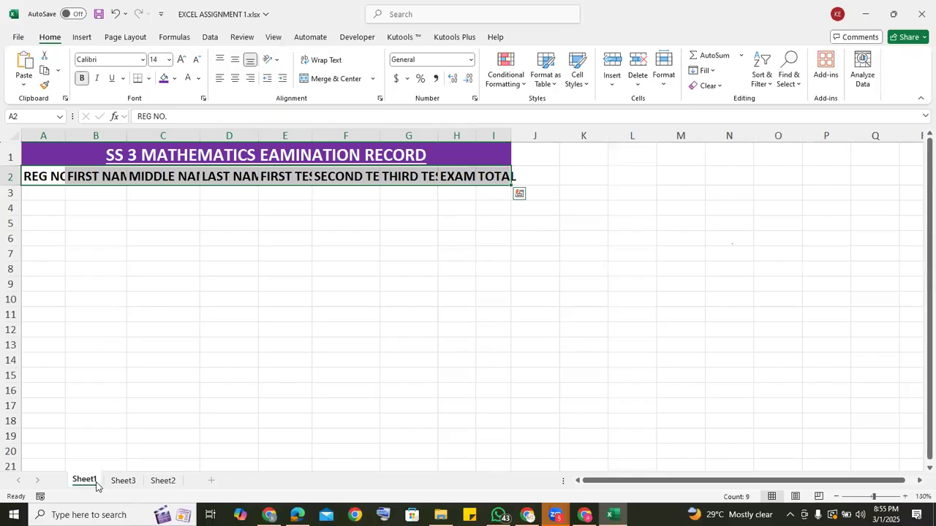
{"action": "left_click", "coordinate": [176, 79]}
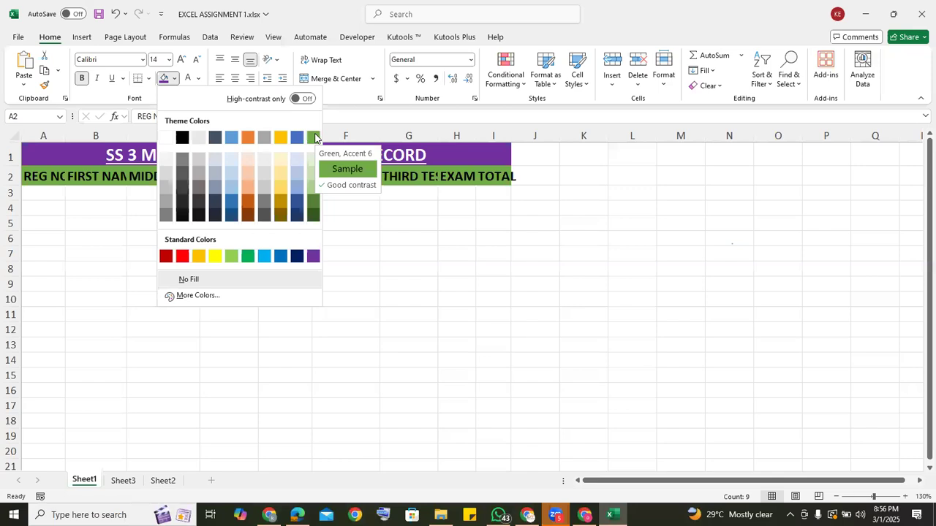
{"action": "left_click", "coordinate": [232, 257]}
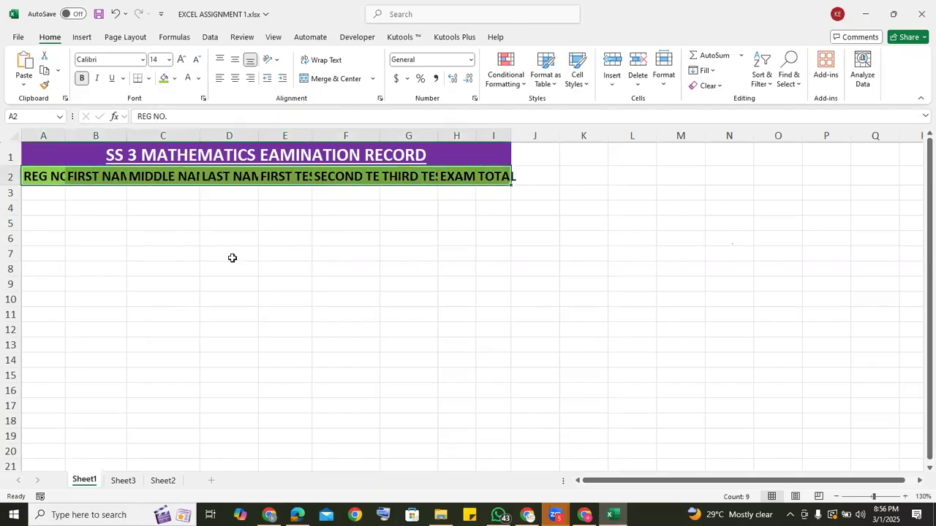
{"action": "left_click", "coordinate": [197, 79]}
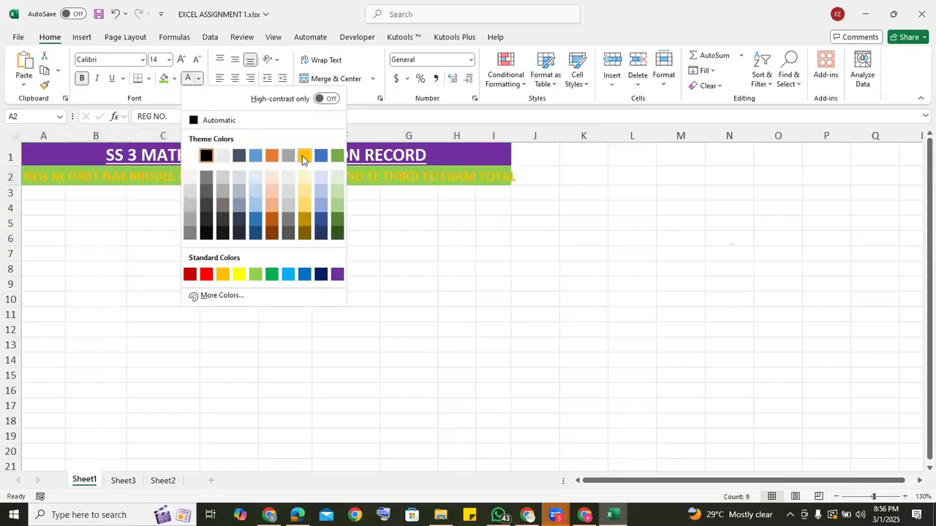
{"action": "left_click", "coordinate": [238, 274]}
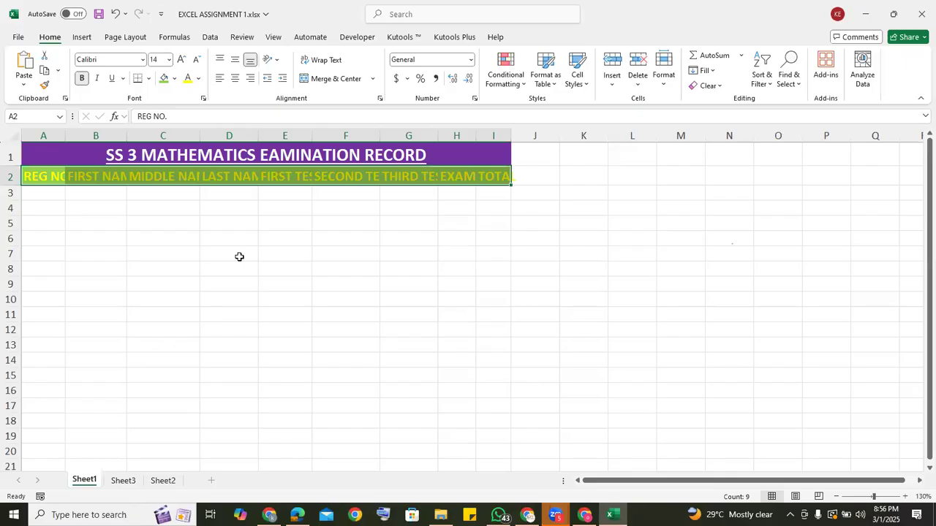
{"action": "left_click", "coordinate": [229, 256]}
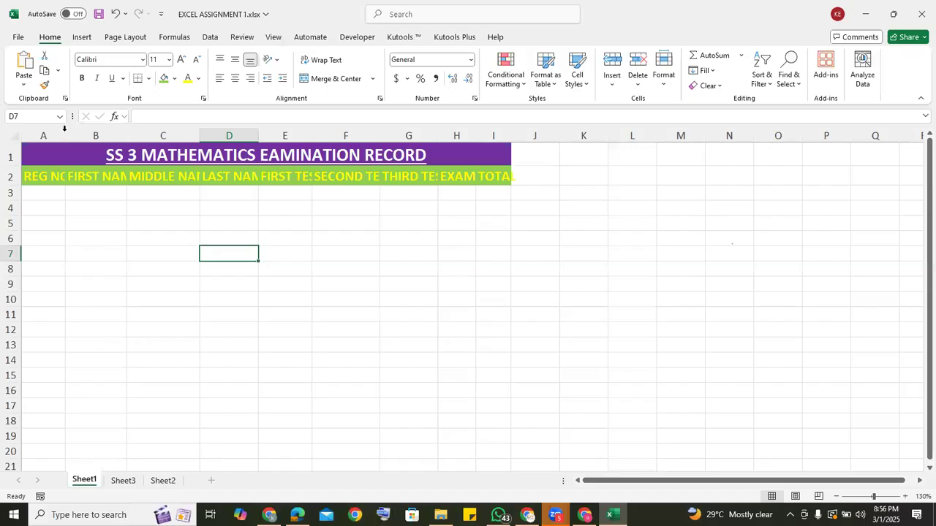
Widen columns A through C and AutoFit columns D through I so every header in row 2 fits.
{"action": "left_click_drag", "start_coordinate": [64, 128], "coordinate": [79, 128]}
{"action": "left_click_drag", "start_coordinate": [140, 132], "coordinate": [160, 133]}
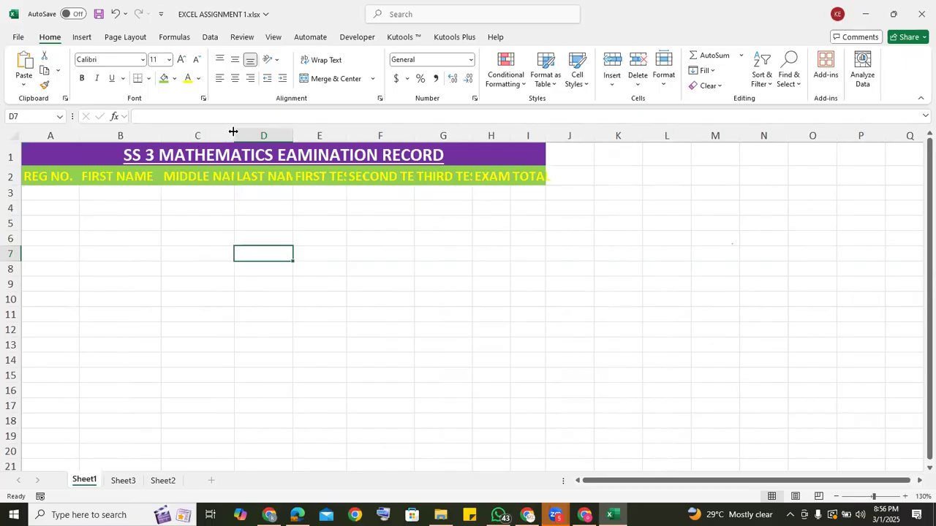
{"action": "left_click_drag", "start_coordinate": [233, 131], "coordinate": [259, 131]}
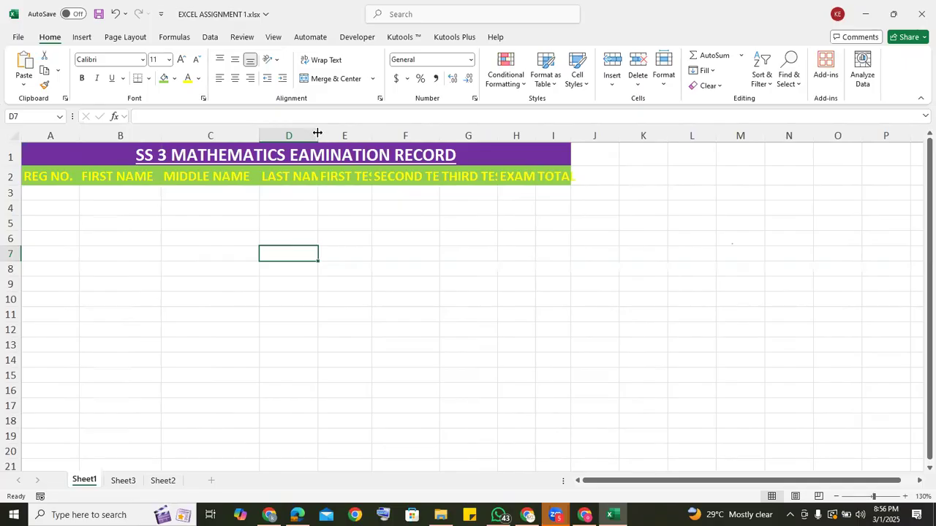
{"action": "double_click", "coordinate": [317, 133]}
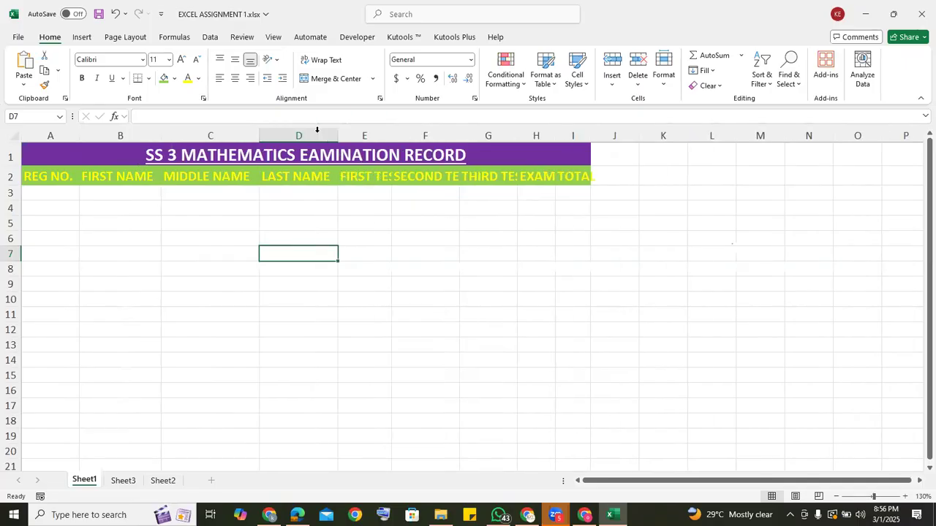
{"action": "double_click", "coordinate": [392, 132]}
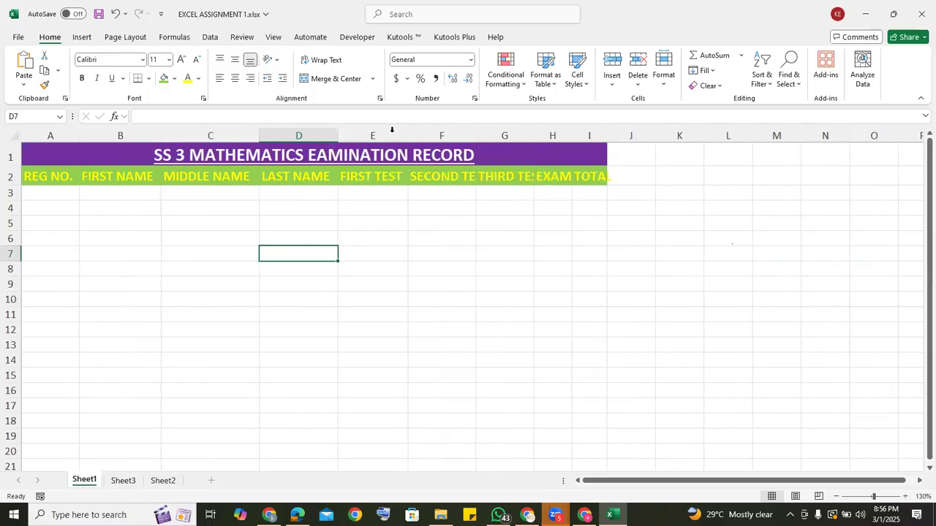
{"action": "double_click", "coordinate": [475, 135]}
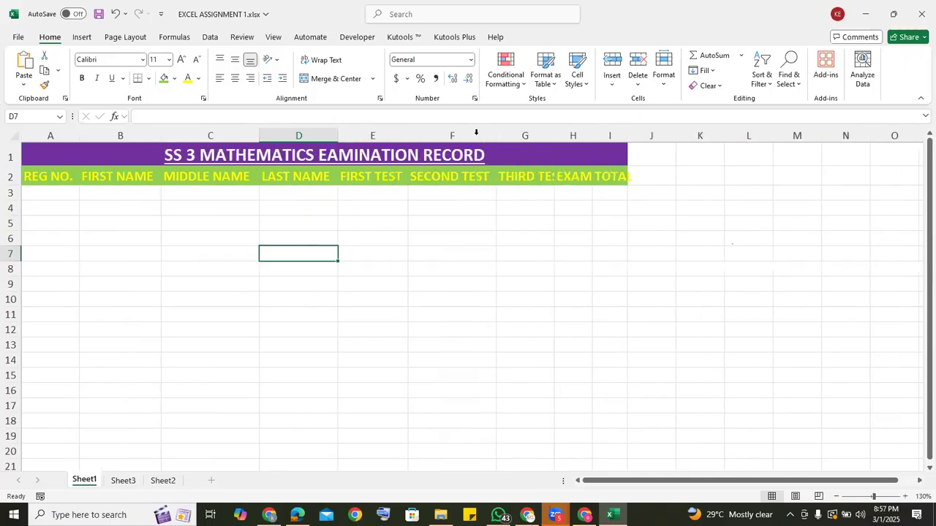
{"action": "double_click", "coordinate": [555, 135]}
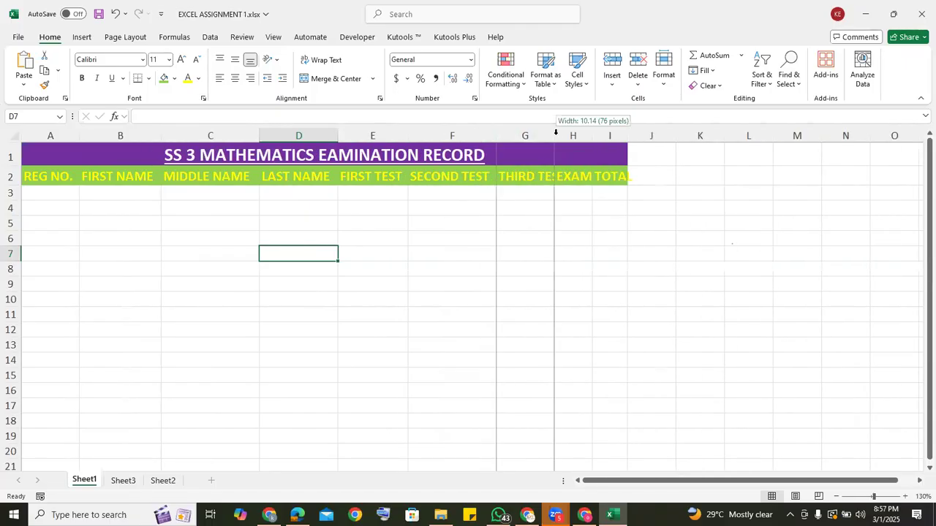
{"action": "double_click", "coordinate": [609, 135]}
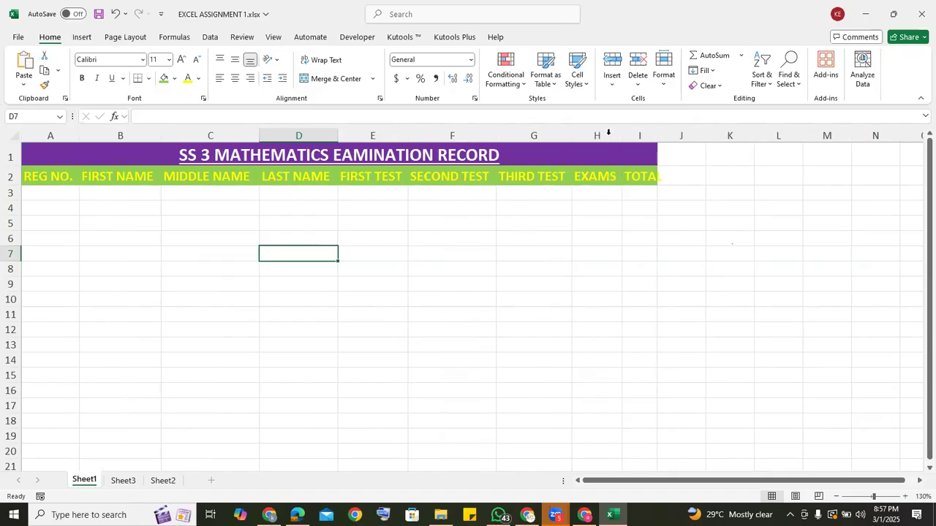
{"action": "double_click", "coordinate": [656, 136]}
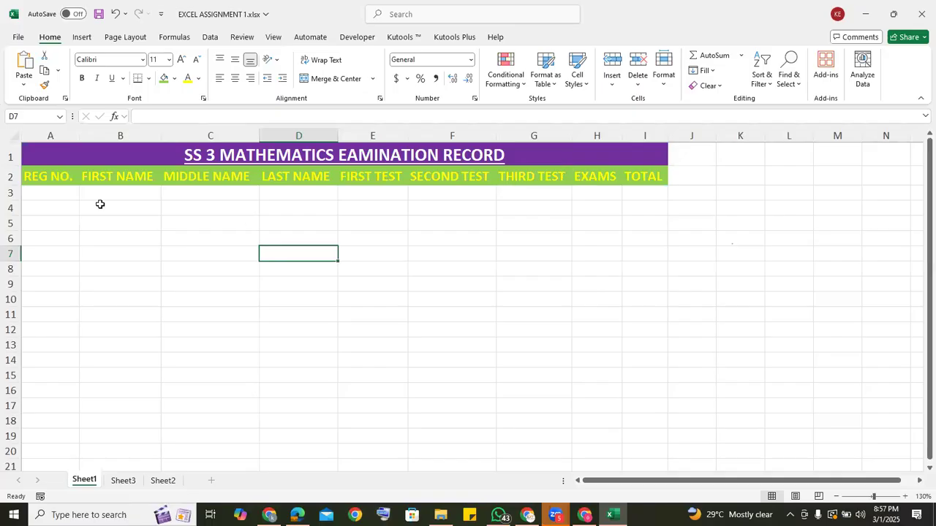
Check the registration number range in Sheet3's record, and enter 1001 in A3 and 1002 in A4 on Sheet1.
{"action": "left_click", "coordinate": [63, 192]}
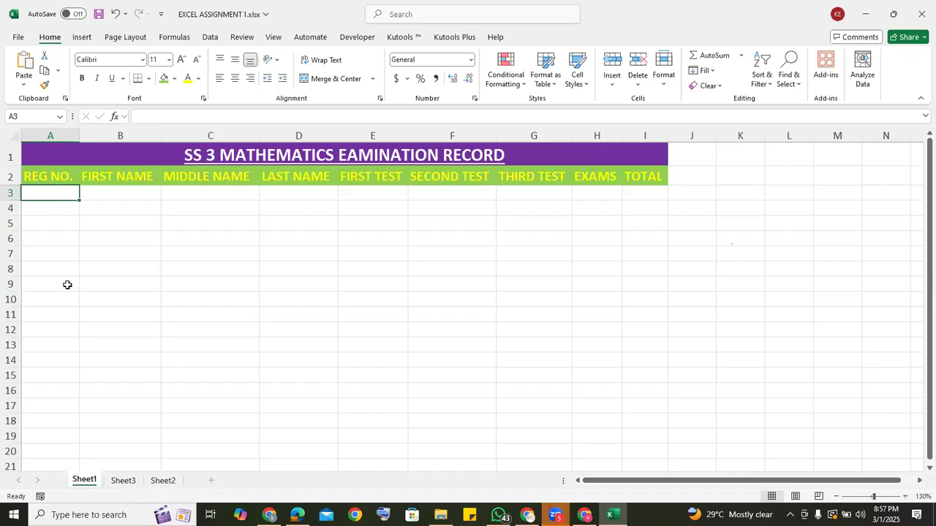
{"action": "left_click", "coordinate": [115, 481]}
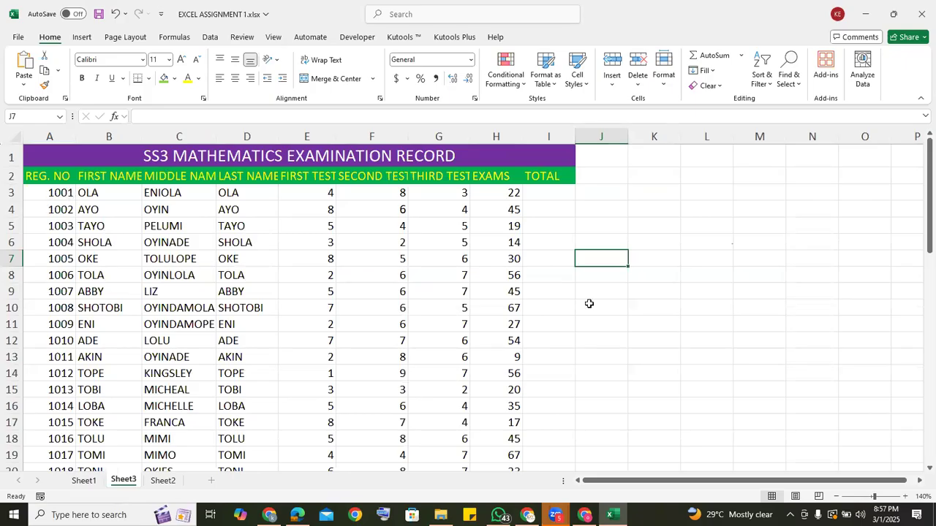
{"action": "left_click", "coordinate": [920, 430]}
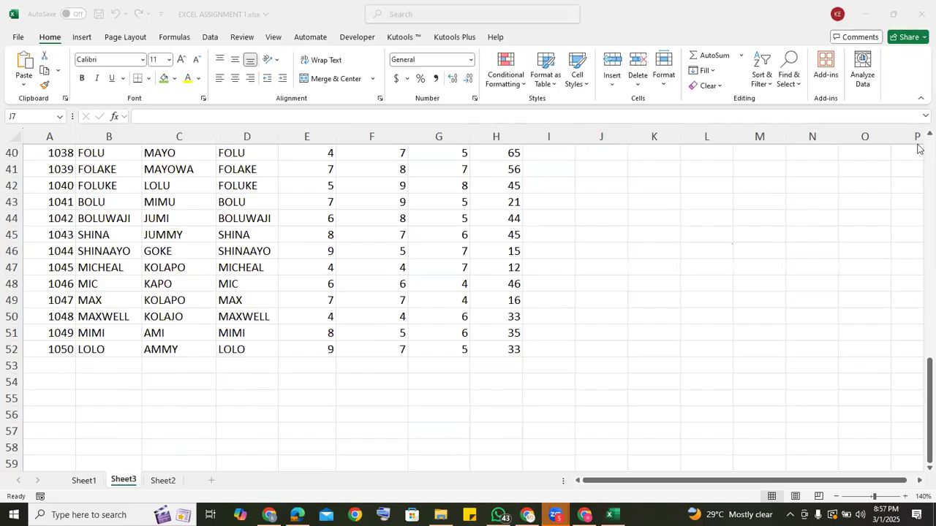
{"action": "scroll", "coordinate": [918, 157], "scroll_direction": "up", "scroll_amount": 13}
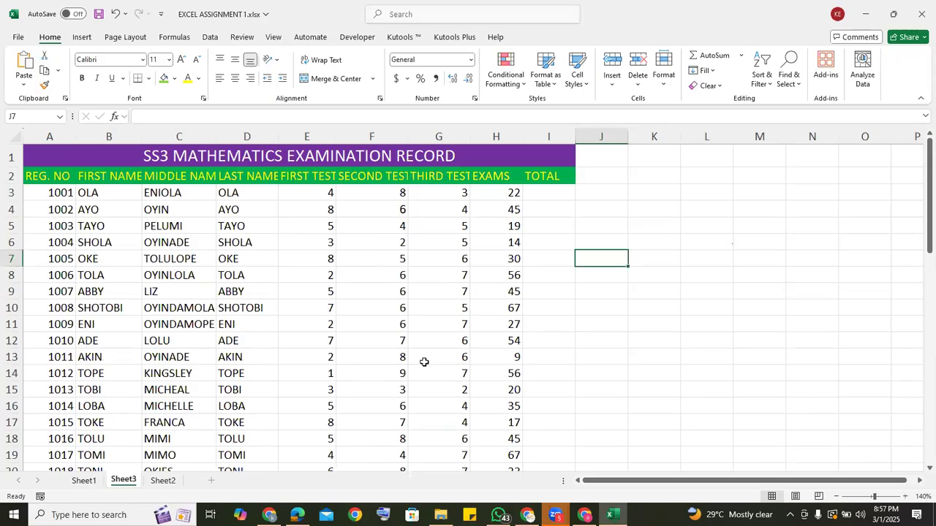
{"action": "left_click", "coordinate": [73, 483]}
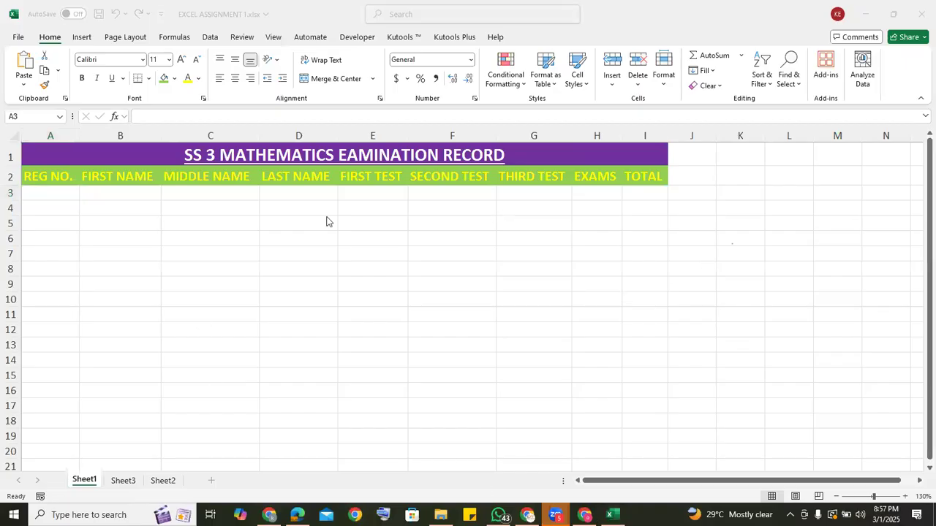
{"action": "left_click", "coordinate": [49, 195]}
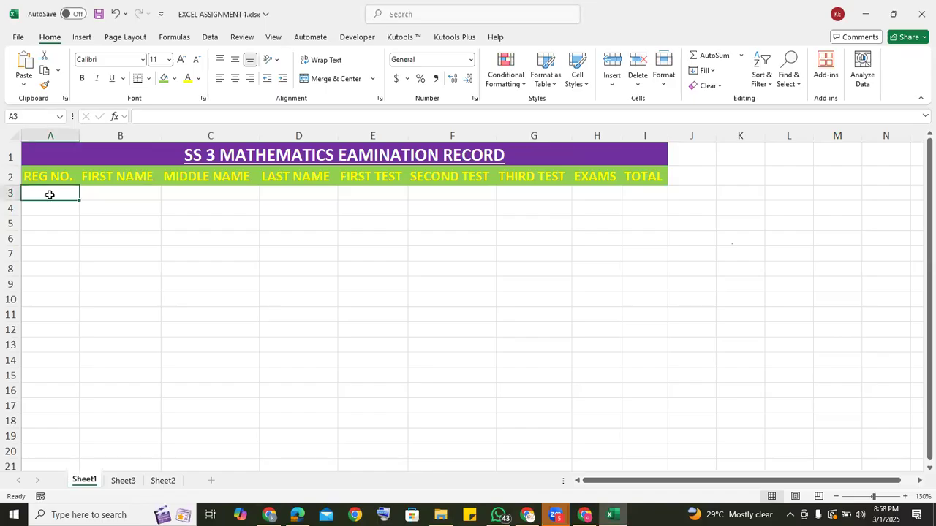
{"action": "type", "text": "1001"}
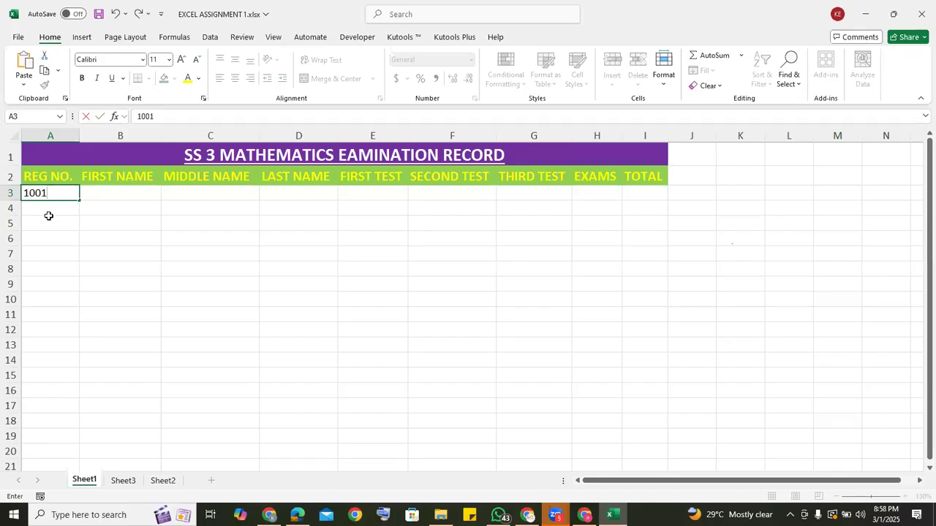
{"action": "key", "text": "Return"}
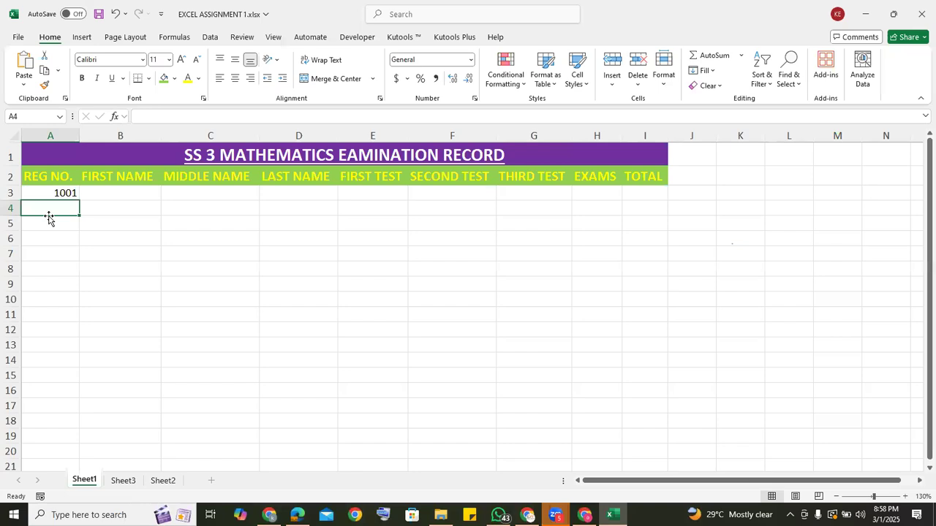
{"action": "type", "text": "1002"}
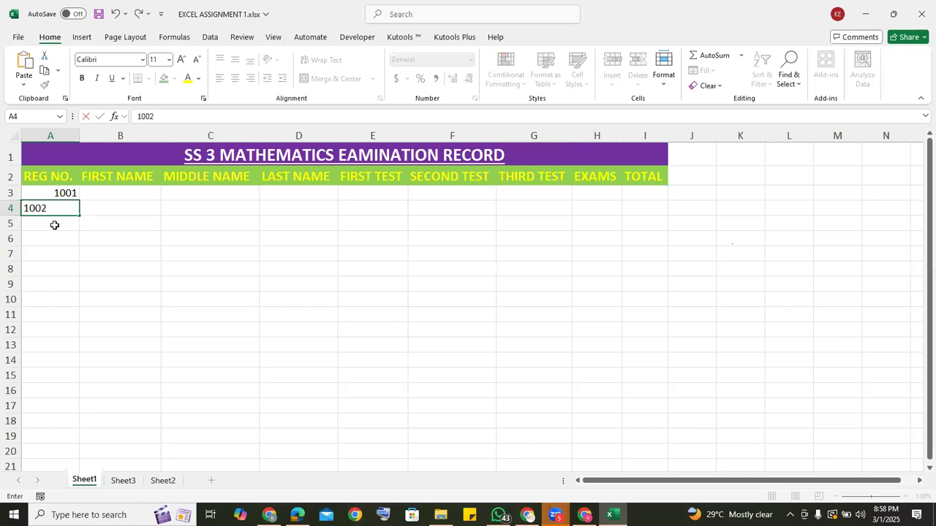
{"action": "left_click", "coordinate": [54, 225]}
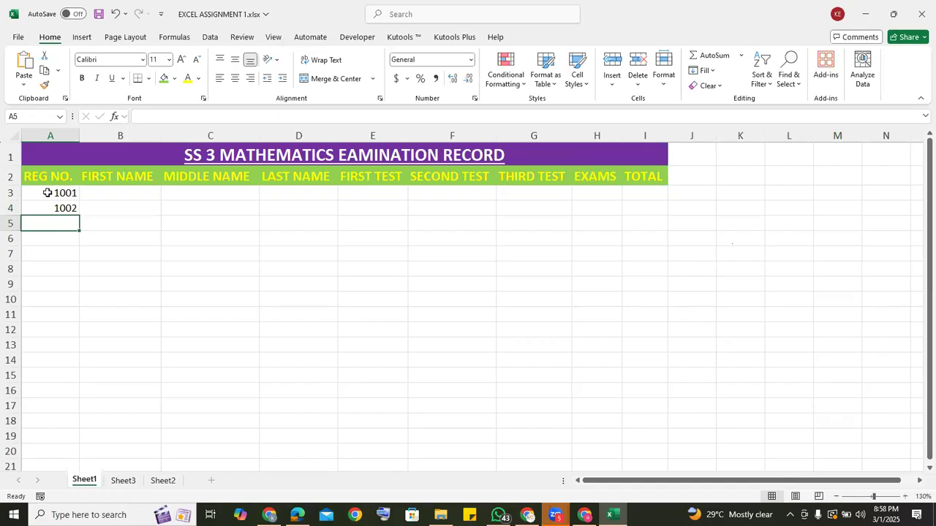
Extend the registration number series from A3:A4 down to 1050 in A52.
{"action": "left_click_drag", "start_coordinate": [47, 193], "coordinate": [53, 218]}
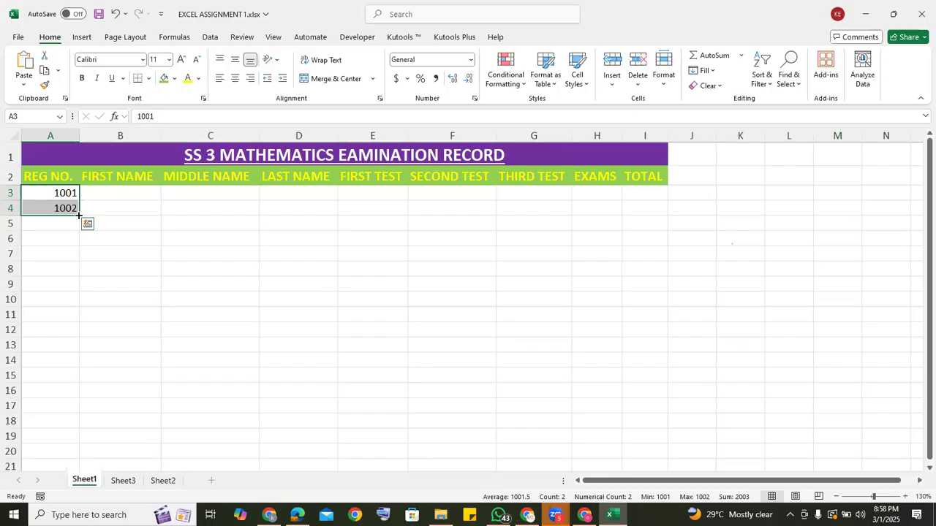
{"action": "left_click_drag", "start_coordinate": [79, 216], "coordinate": [77, 345]}
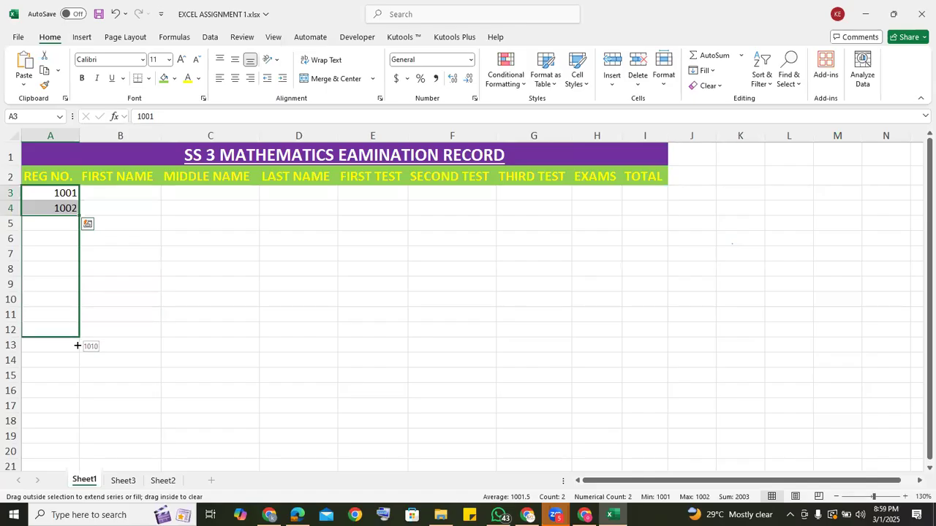
{"action": "left_click_drag", "start_coordinate": [77, 345], "coordinate": [76, 267]}
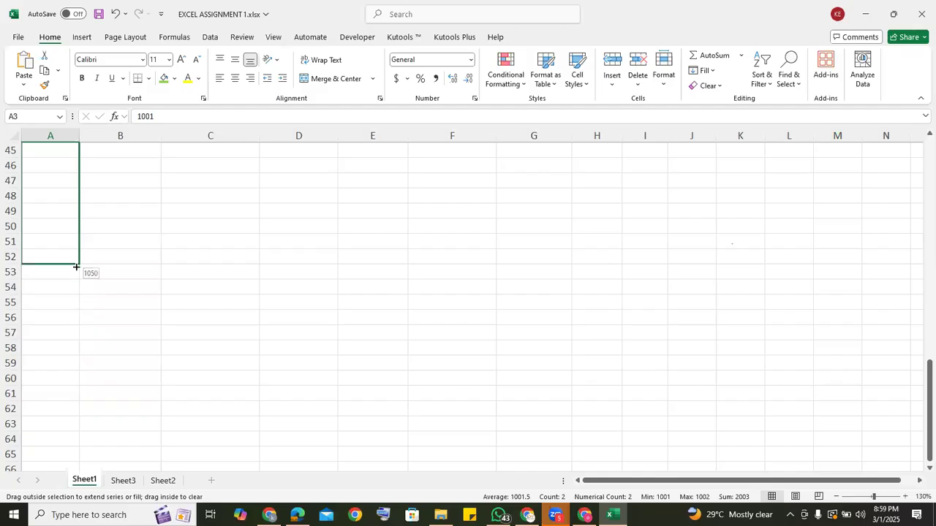
{"action": "left_click_drag", "start_coordinate": [76, 267], "coordinate": [76, 267]}
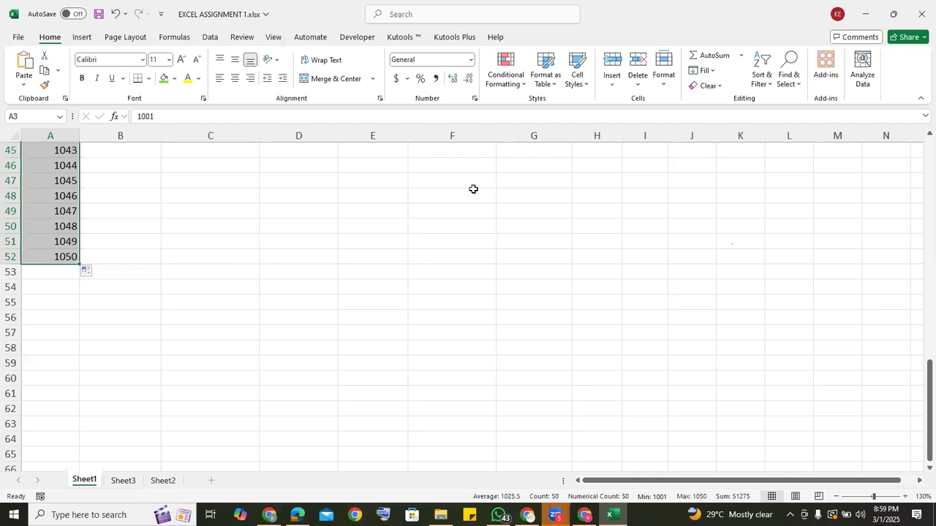
{"action": "left_click", "coordinate": [837, 109]}
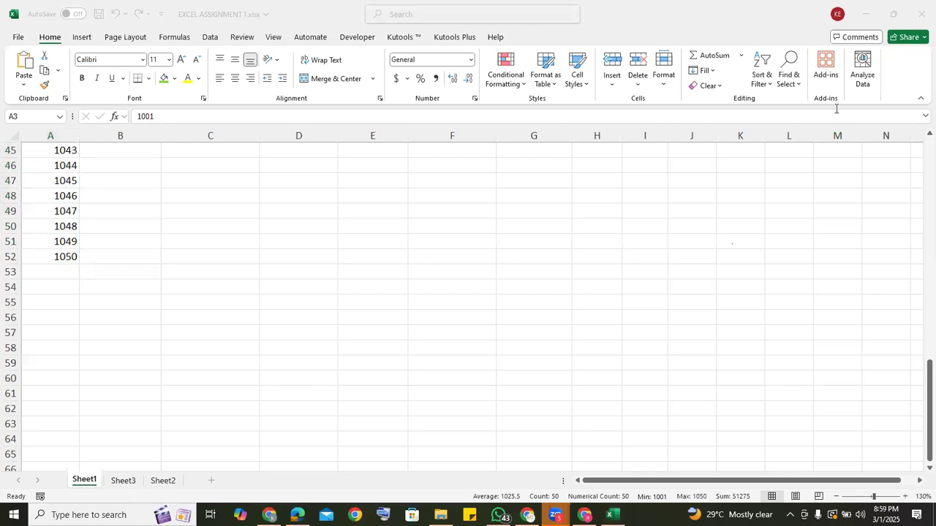
Clear the registration number series from A3:A52 on Sheet1.
{"action": "left_click", "coordinate": [920, 152]}
{"action": "scroll", "coordinate": [920, 152], "scroll_direction": "up", "scroll_amount": 14}
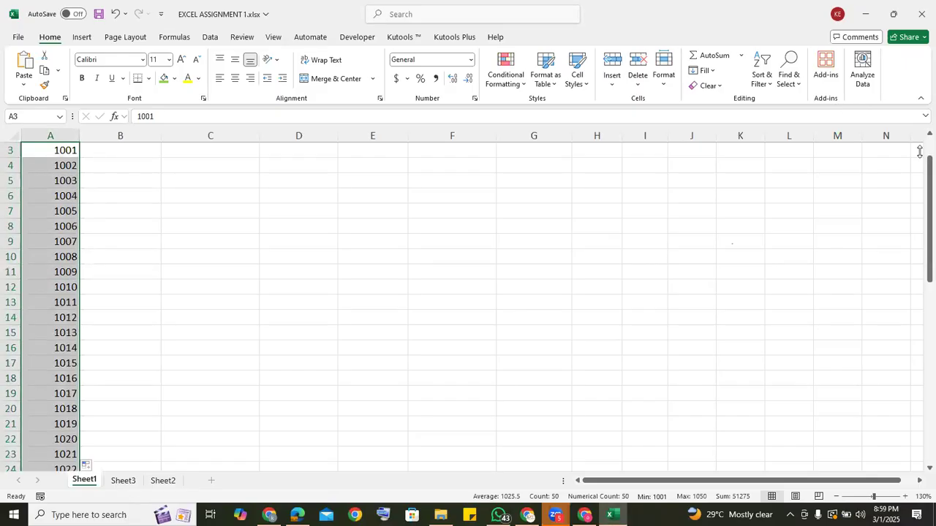
{"action": "scroll", "coordinate": [920, 147], "scroll_direction": "up", "scroll_amount": 1}
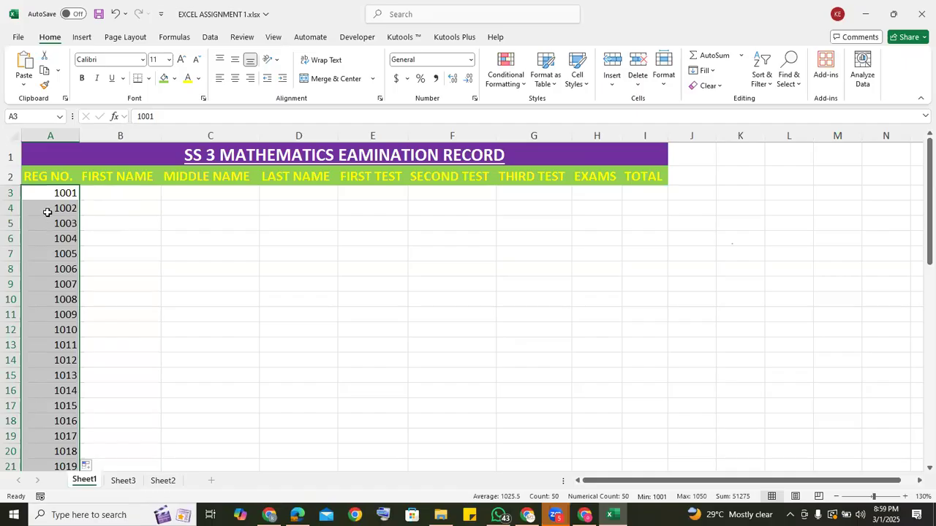
{"action": "key", "text": "Delete"}
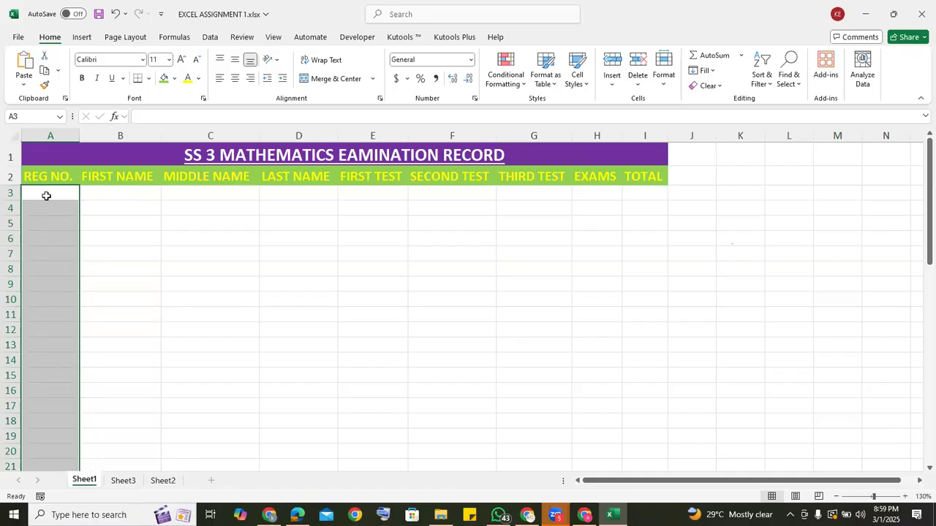
{"action": "left_click", "coordinate": [46, 193]}
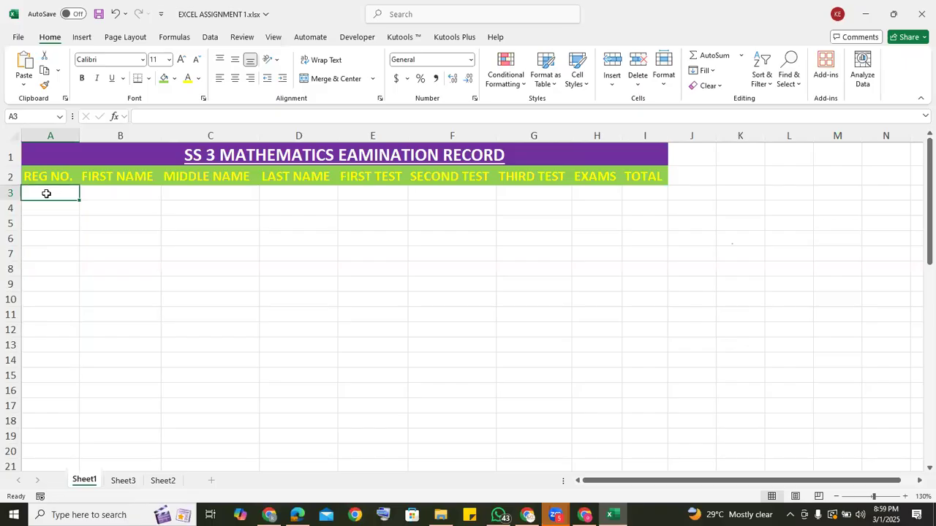
{"action": "type", "text": "="}
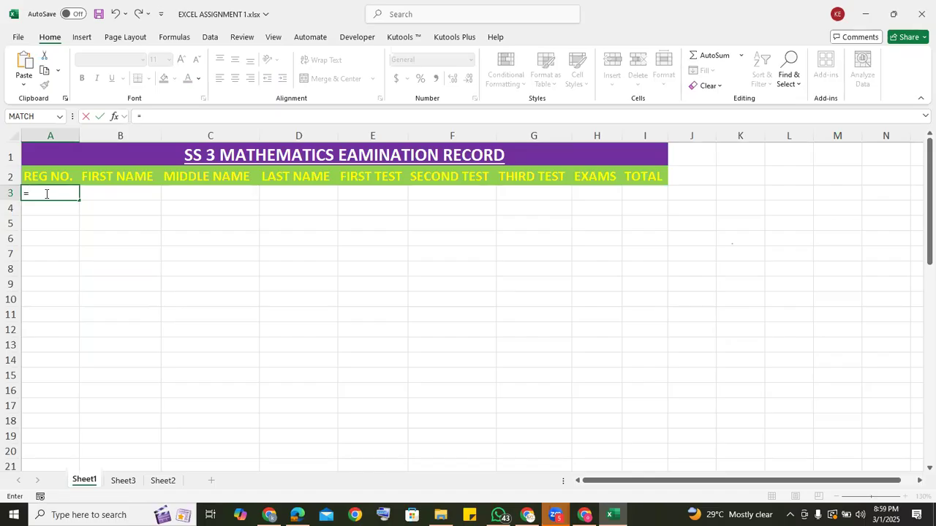
{"action": "key", "text": "Escape"}
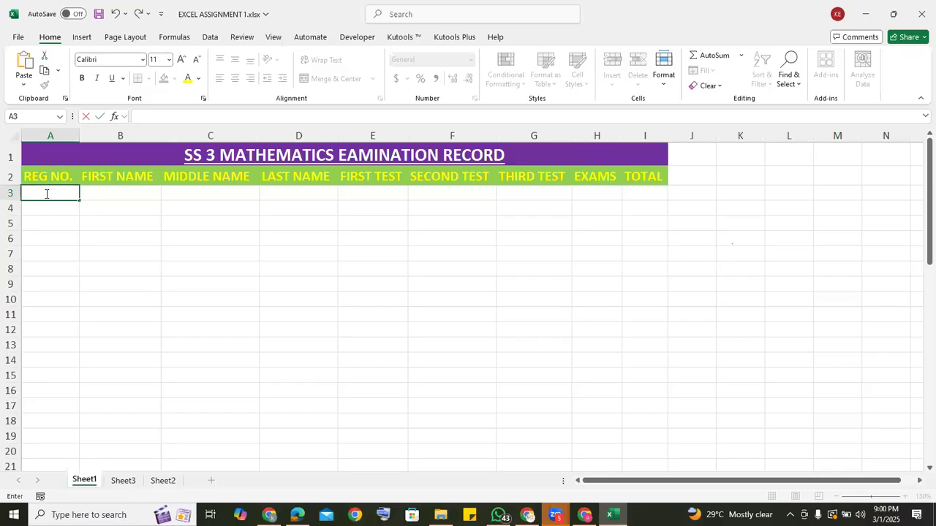
Correct the misspelled word in the A1 title so it reads SS 3 MATHEMATICS EXAMINATION RECORD.
{"action": "left_click", "coordinate": [357, 160]}
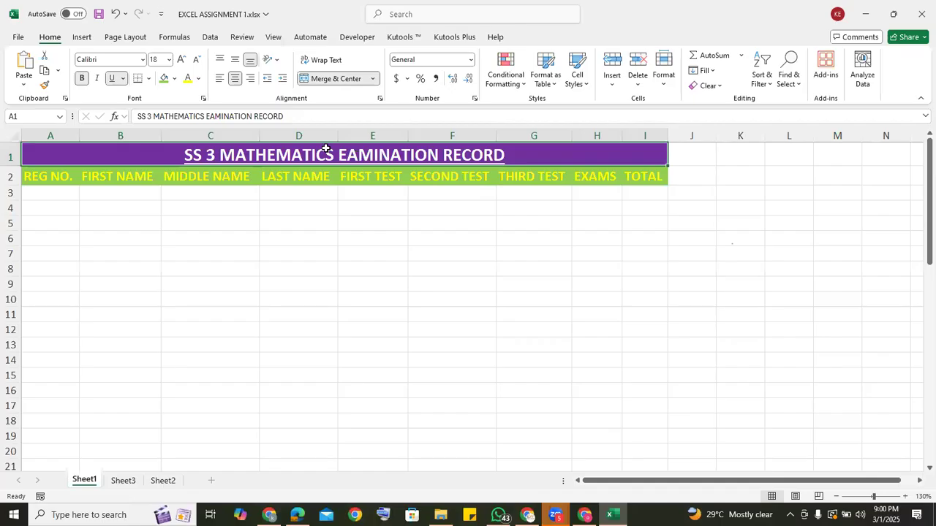
{"action": "left_click", "coordinate": [209, 115]}
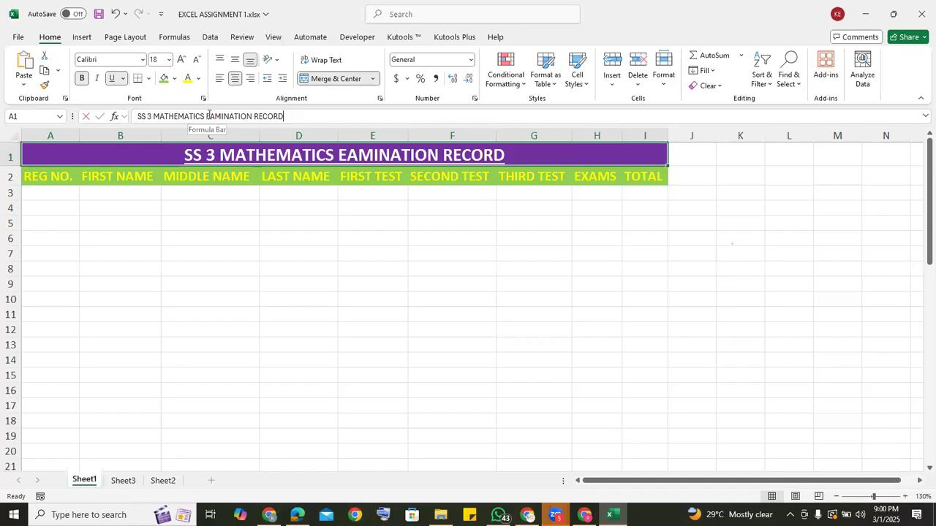
{"action": "type", "text": "X"}
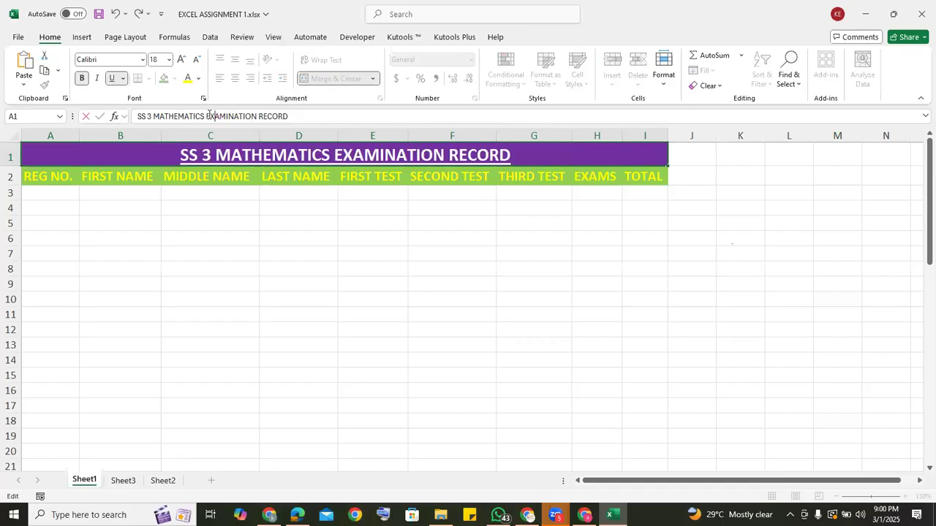
{"action": "left_click", "coordinate": [365, 232]}
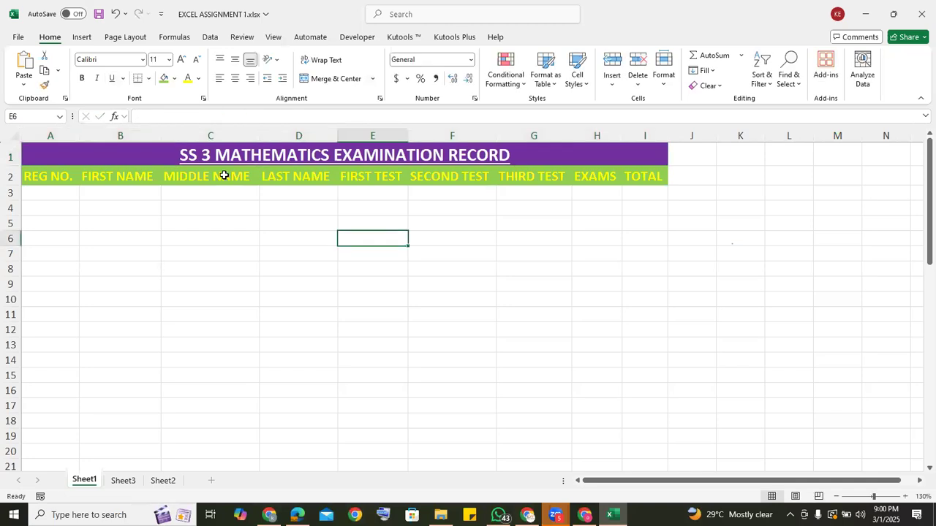
{"action": "left_click", "coordinate": [38, 194]}
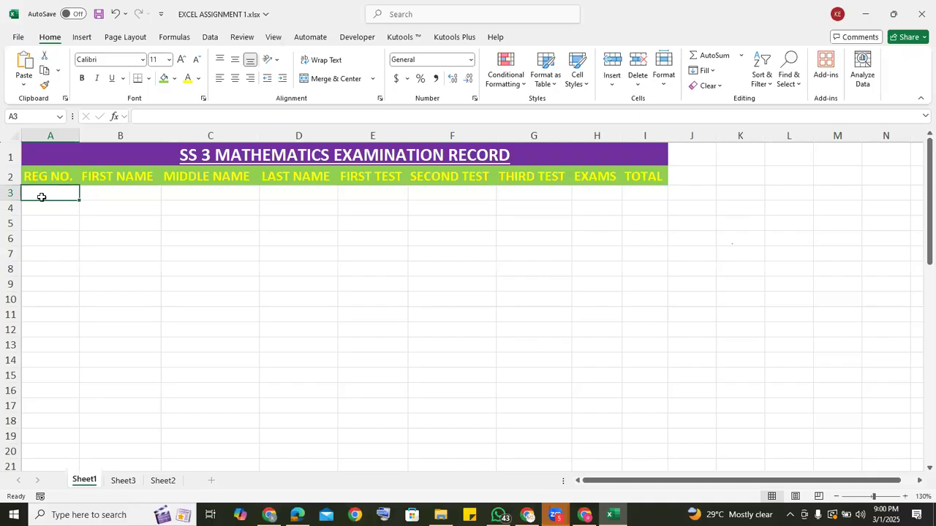
{"action": "type", "text": "="}
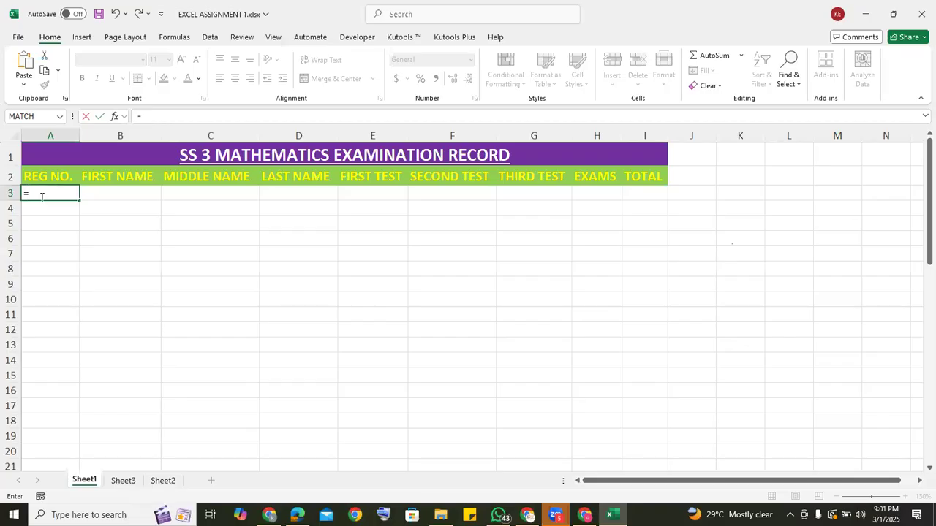
{"action": "key", "text": "Escape"}
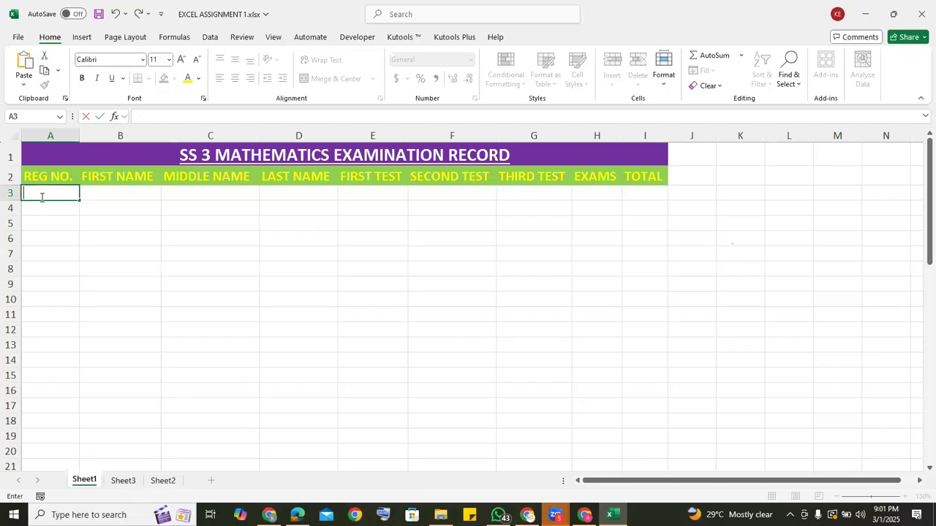
{"action": "left_click", "coordinate": [220, 251]}
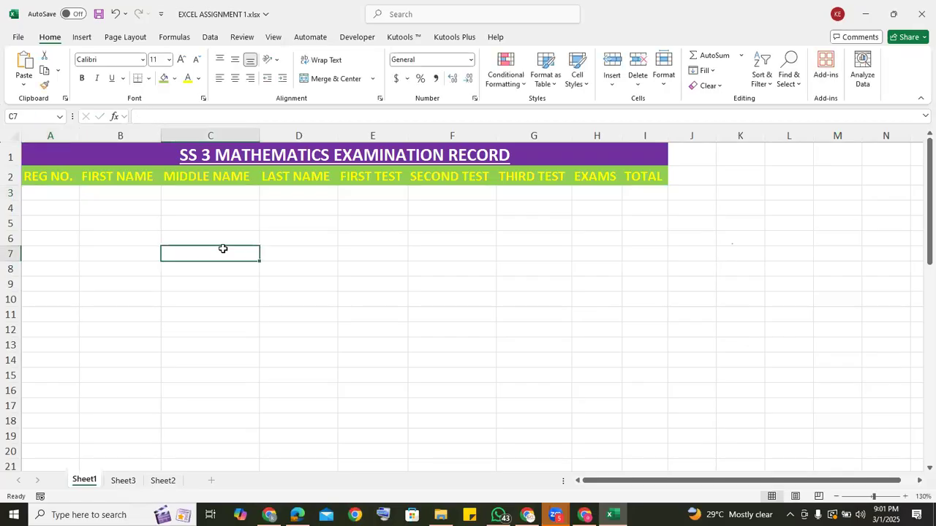
Enter 2+2 in D6 without an equals sign and check how the cell stores it.
{"action": "left_click", "coordinate": [314, 235]}
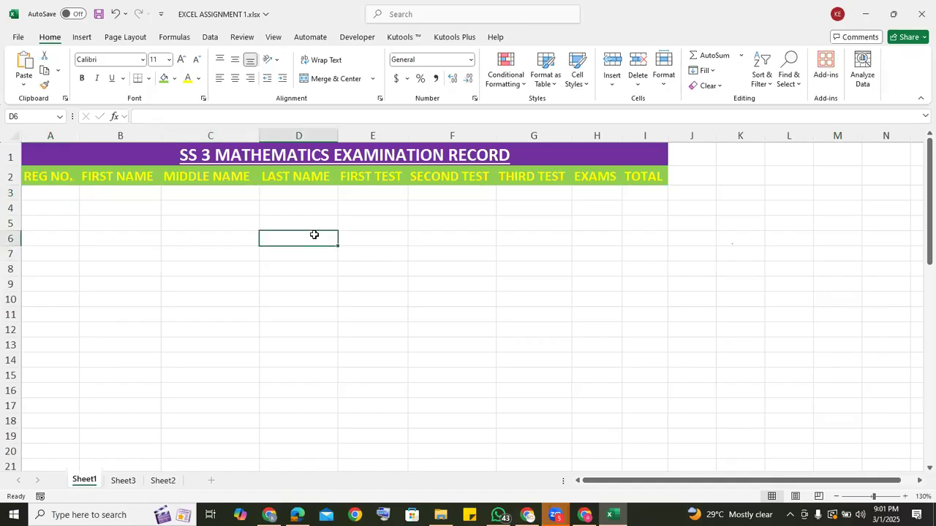
{"action": "type", "text": "2"}
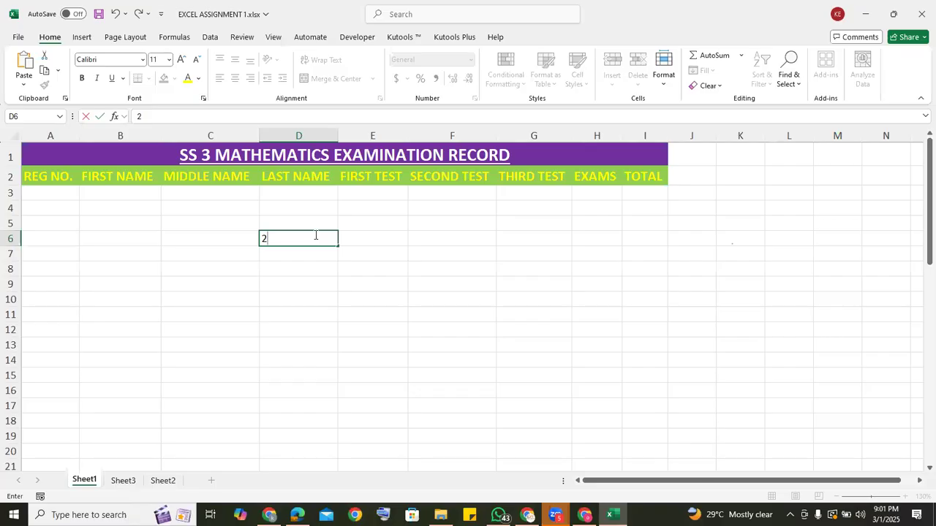
{"action": "type", "text": "+2"}
{"action": "key", "text": "Return"}
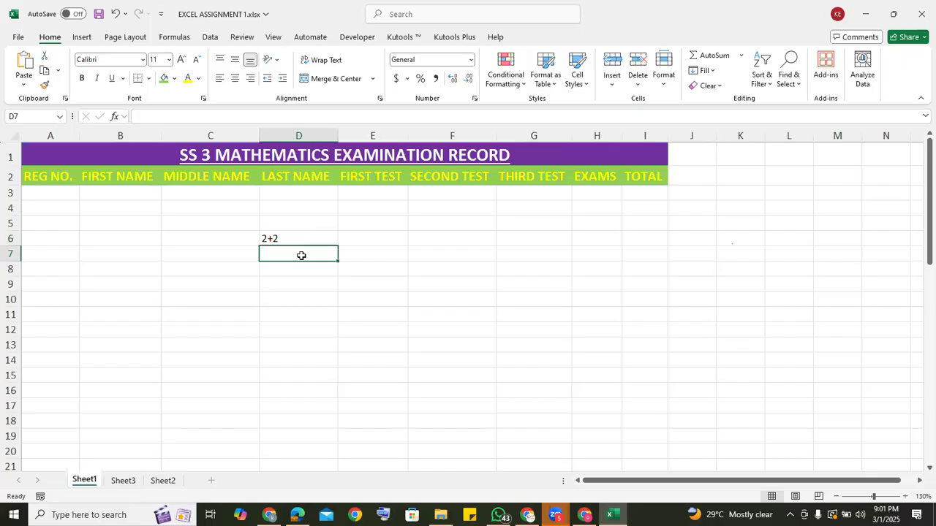
{"action": "left_click", "coordinate": [295, 240]}
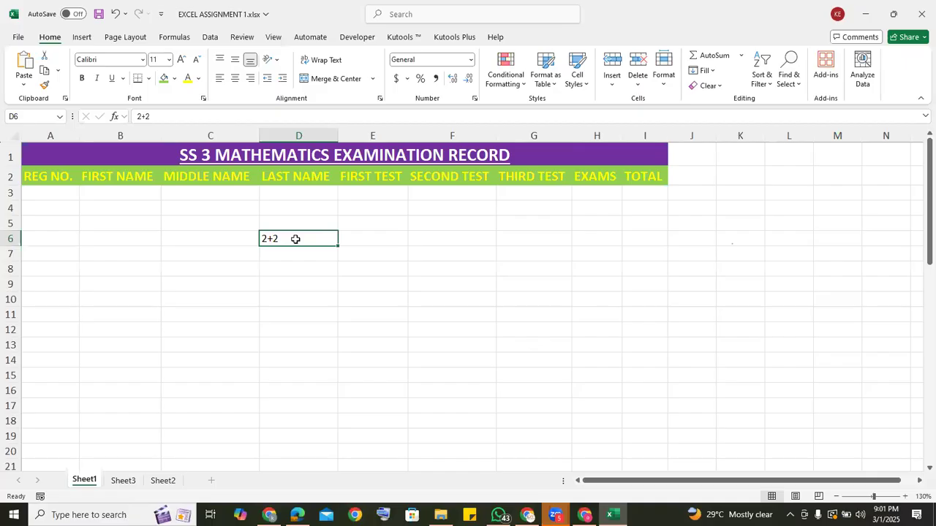
{"action": "left_click", "coordinate": [283, 253]}
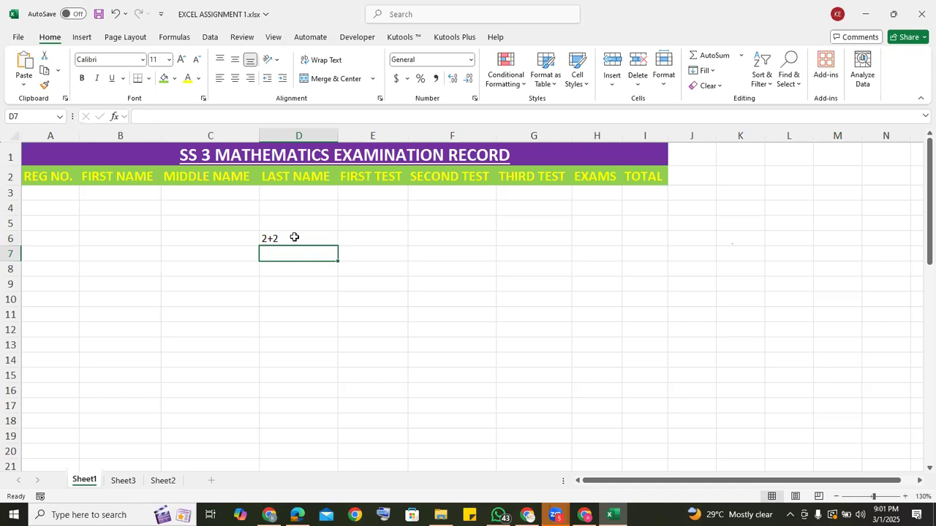
Replace the plain entry in D6 with the formula =2+2.
{"action": "left_click", "coordinate": [294, 238]}
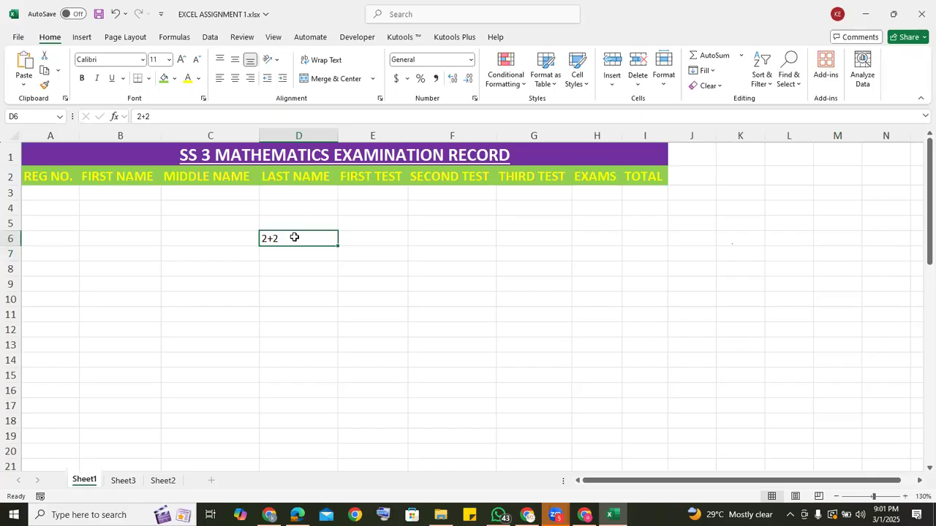
{"action": "key", "text": "Delete"}
{"action": "type", "text": "="}
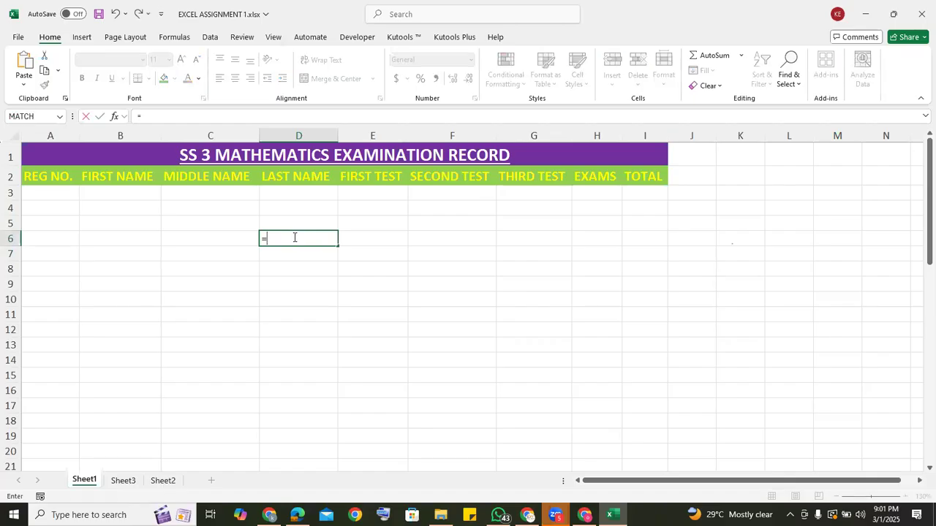
{"action": "type", "text": "2+2"}
{"action": "key", "text": "Return"}
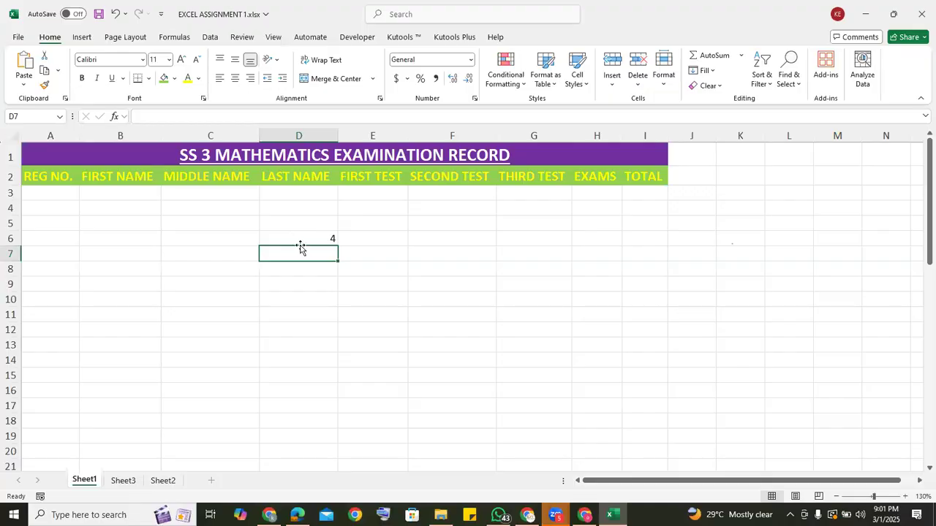
Check the formula behind the result in D6 and clear the cell.
{"action": "left_click", "coordinate": [304, 238]}
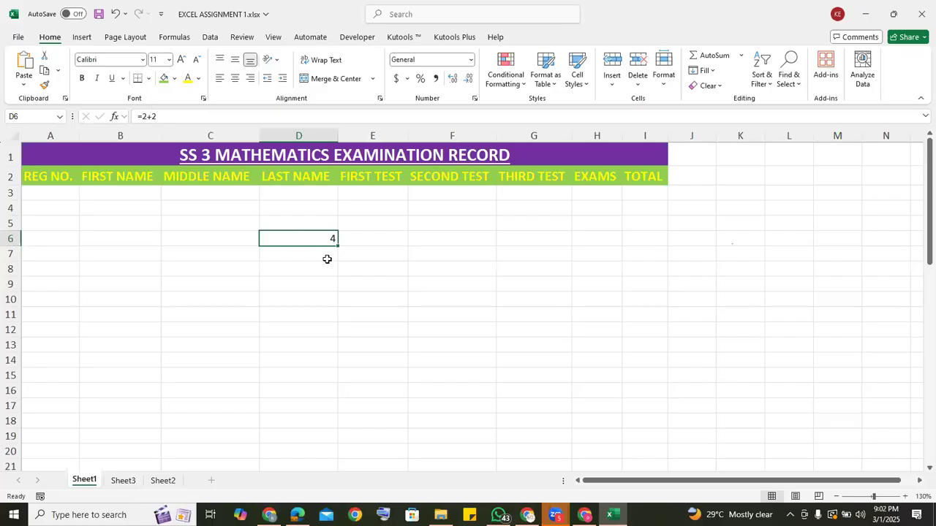
{"action": "left_click", "coordinate": [322, 256]}
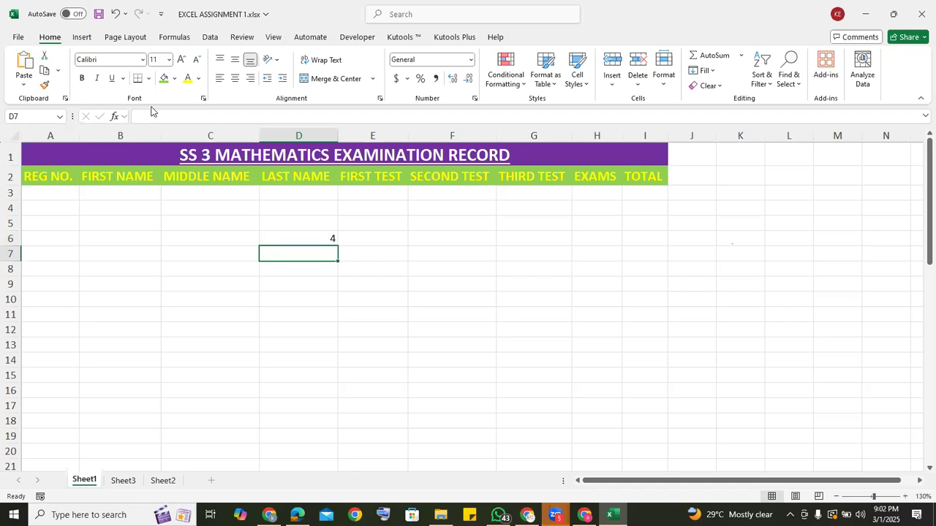
{"action": "left_click", "coordinate": [288, 238]}
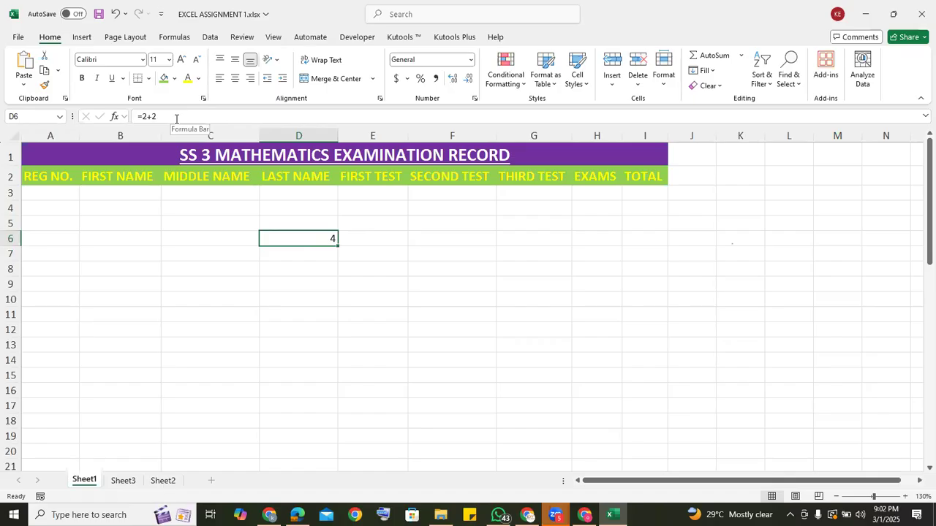
{"action": "key", "text": "Delete"}
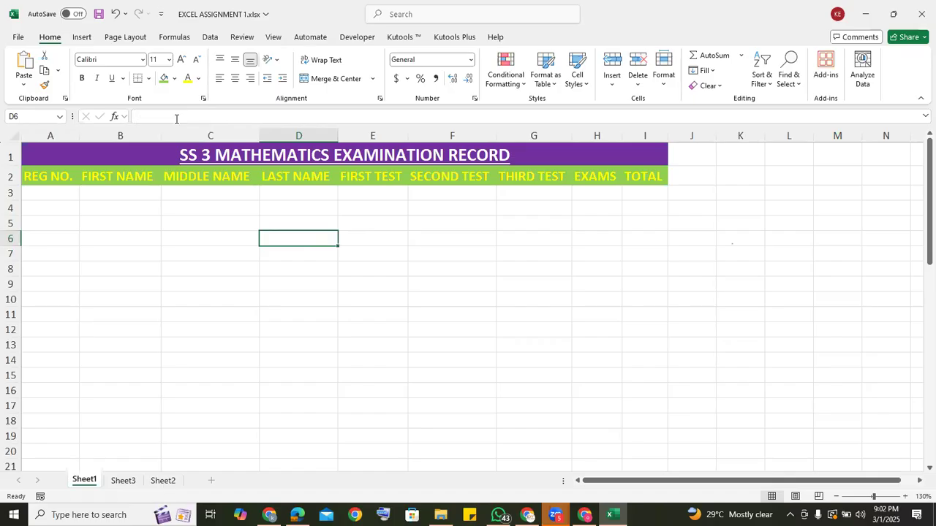
Start a SEQUENCE formula in A3 with 50 as the number of rows.
{"action": "left_click", "coordinate": [37, 193]}
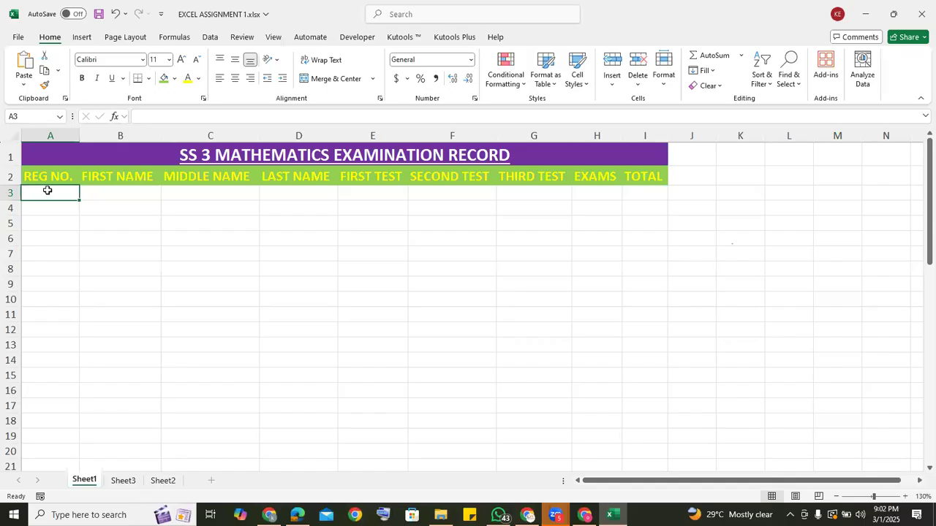
{"action": "type", "text": "="}
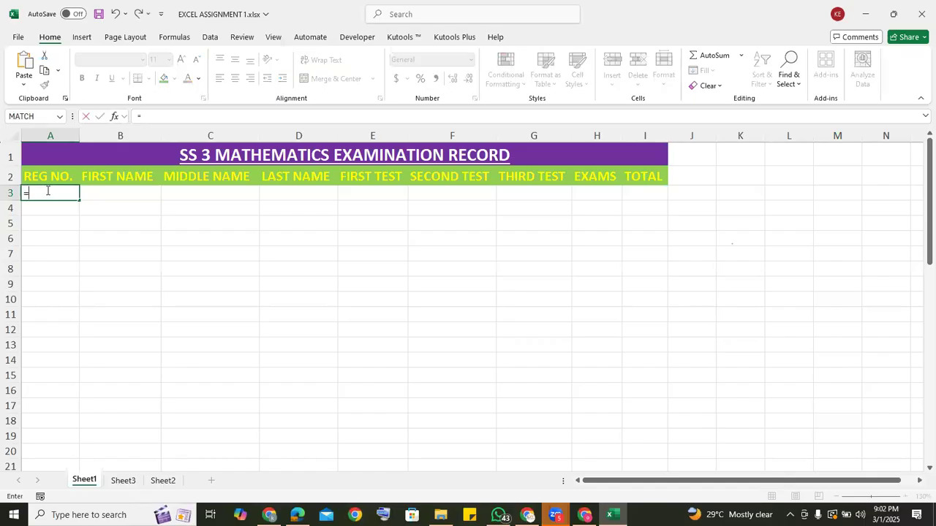
{"action": "type", "text": "SEQ"}
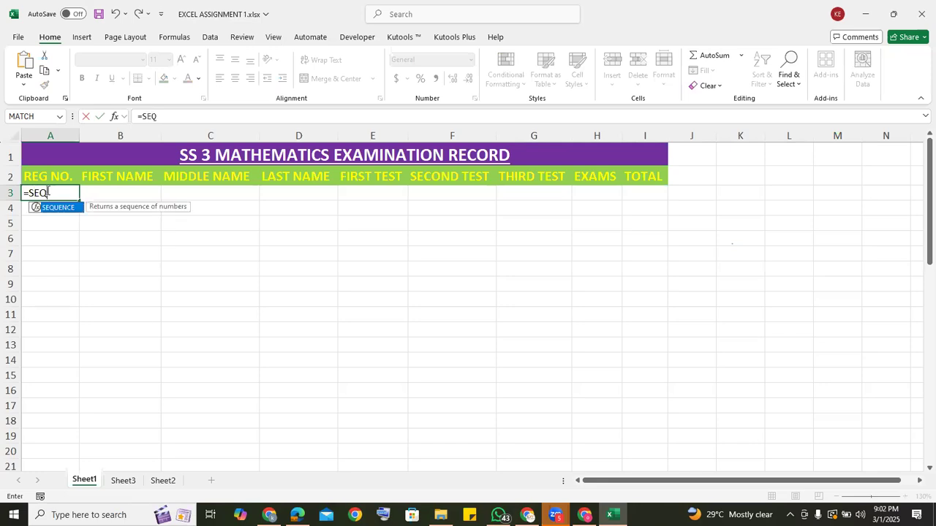
{"action": "double_click", "coordinate": [71, 209]}
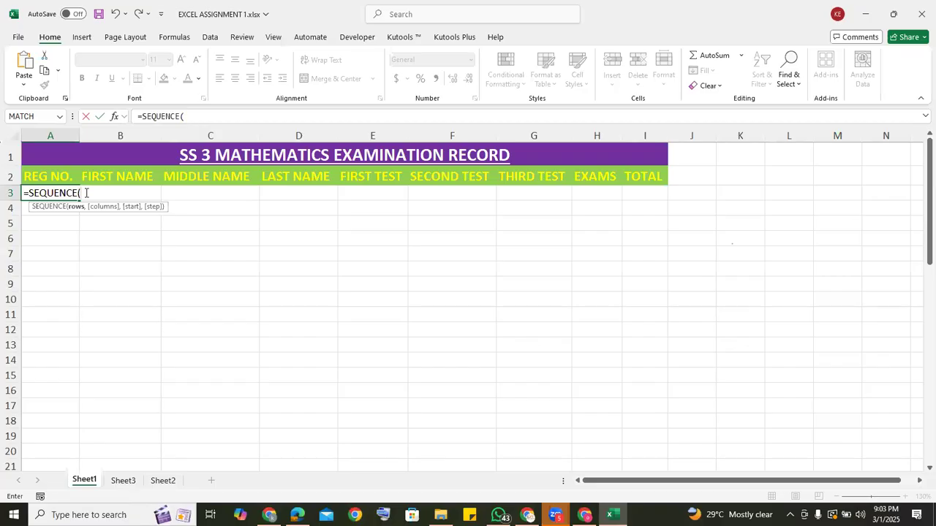
{"action": "type", "text": "0"}
{"action": "type", "text": ",1"}
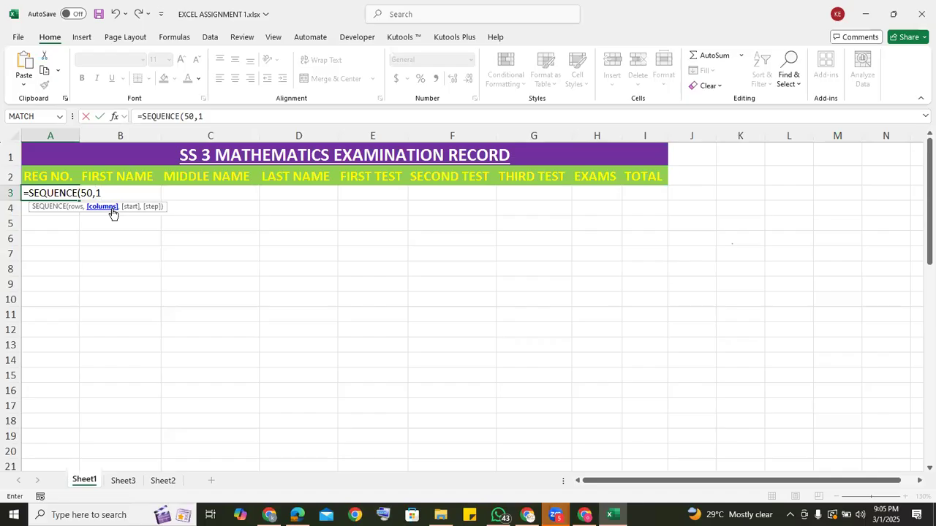
Complete the SEQUENCE formula in A3 with start 1001 and step 1, and check the generated numbers down the column.
{"action": "type", "text": ","}
{"action": "type", "text": "1001"}
{"action": "type", "text": ","}
{"action": "type", "text": "1"}
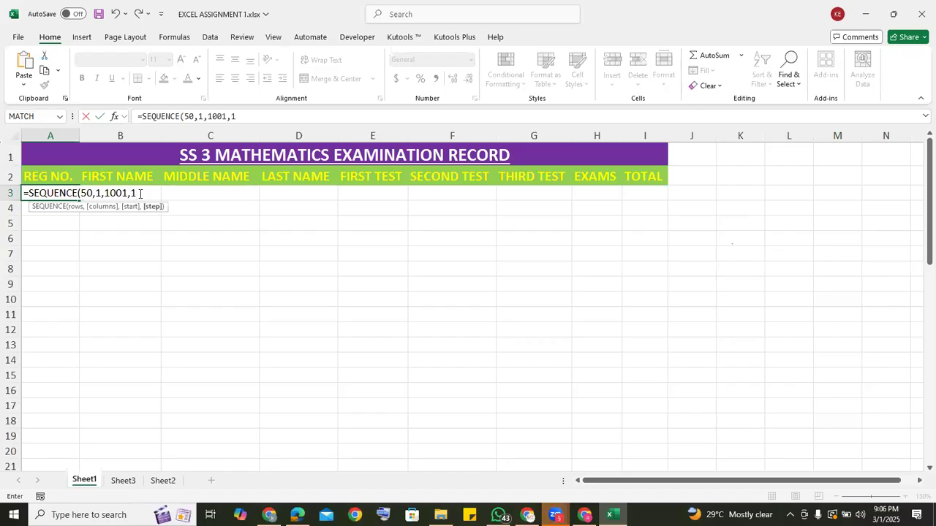
{"action": "type", "text": ")"}
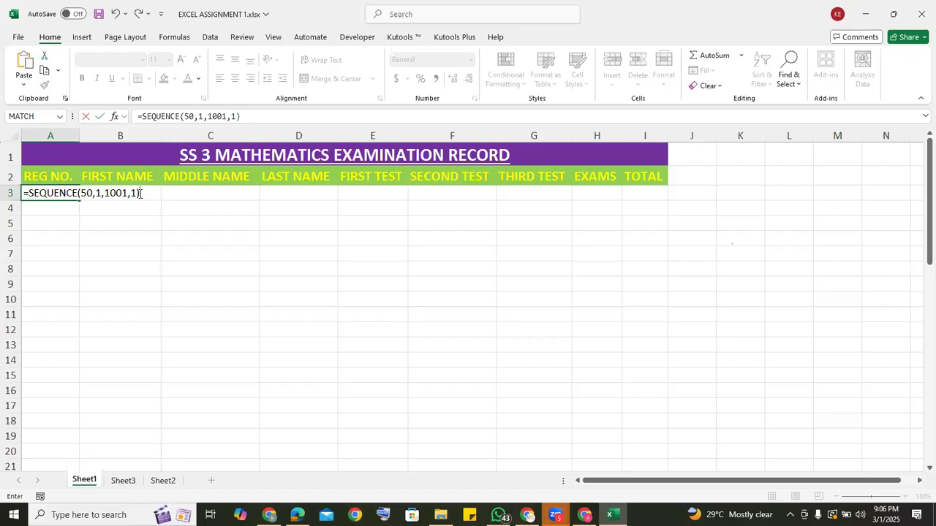
{"action": "key", "text": "Return"}
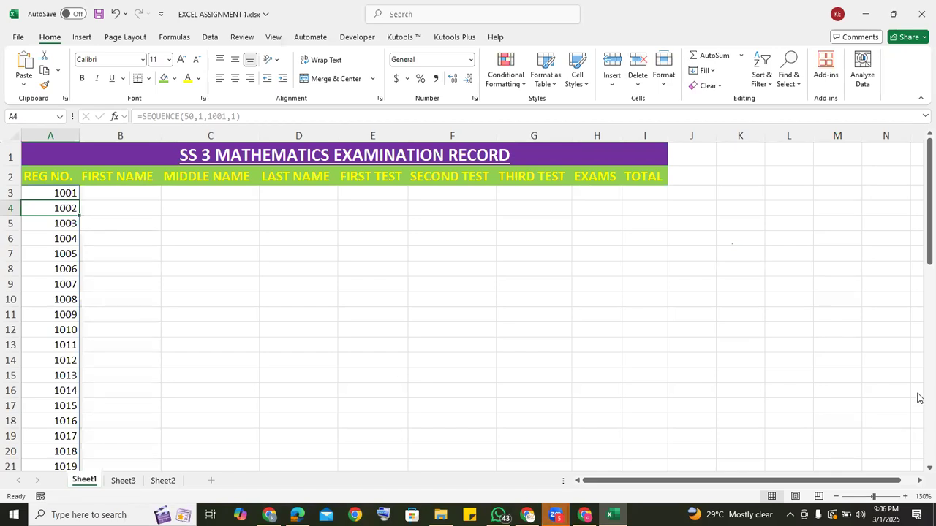
{"action": "scroll", "coordinate": [920, 398], "scroll_direction": "down", "scroll_amount": 7}
{"action": "scroll", "coordinate": [920, 398], "scroll_direction": "down", "scroll_amount": 7}
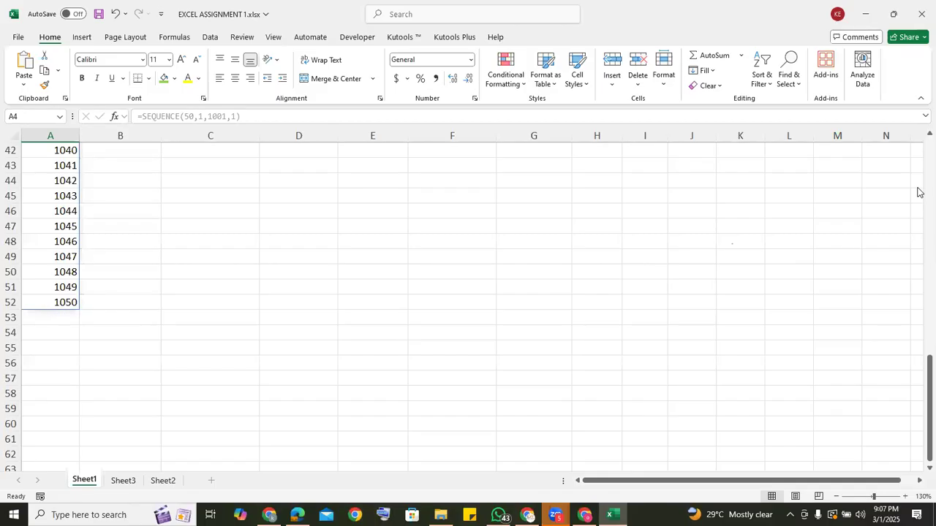
{"action": "scroll", "coordinate": [919, 192], "scroll_direction": "up", "scroll_amount": 7}
{"action": "scroll", "coordinate": [919, 192], "scroll_direction": "up", "scroll_amount": 7}
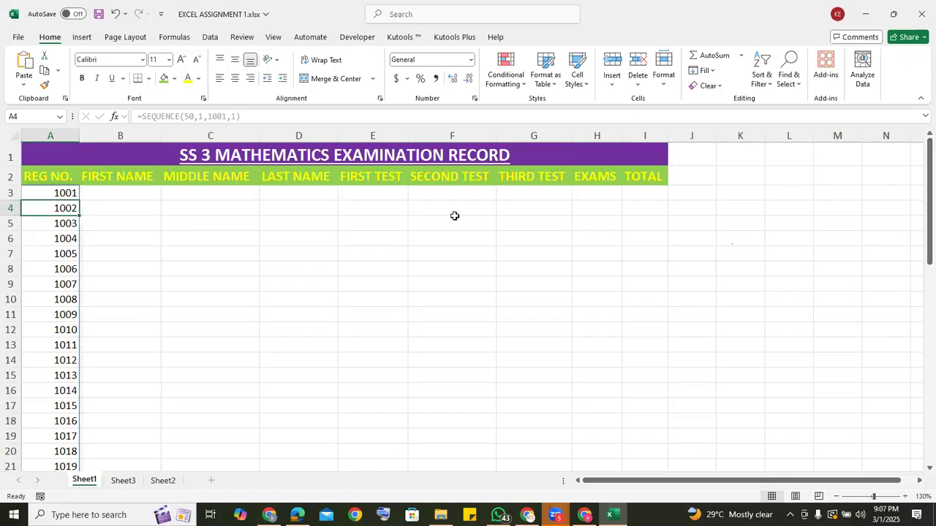
Replace the formula in A3 with the plain number 1001 and fill it down to A12.
{"action": "left_click", "coordinate": [36, 192]}
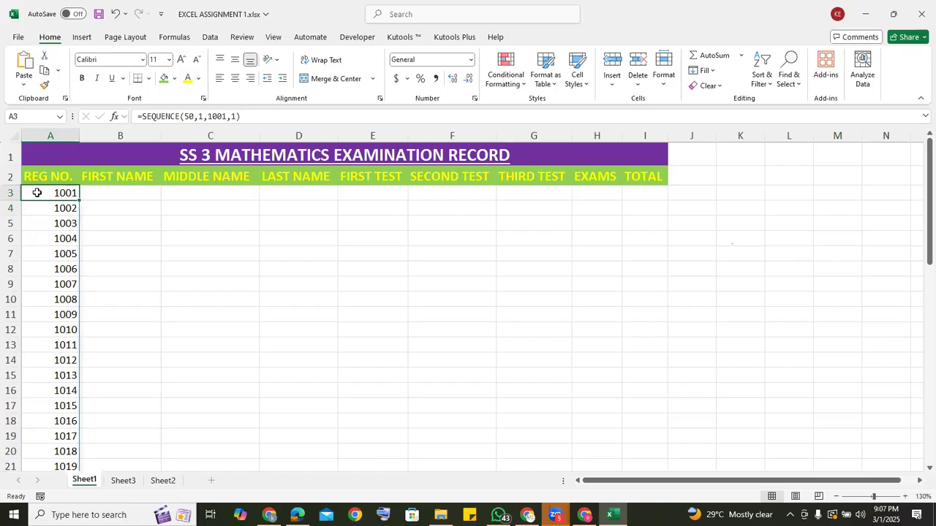
{"action": "key", "text": "Delete"}
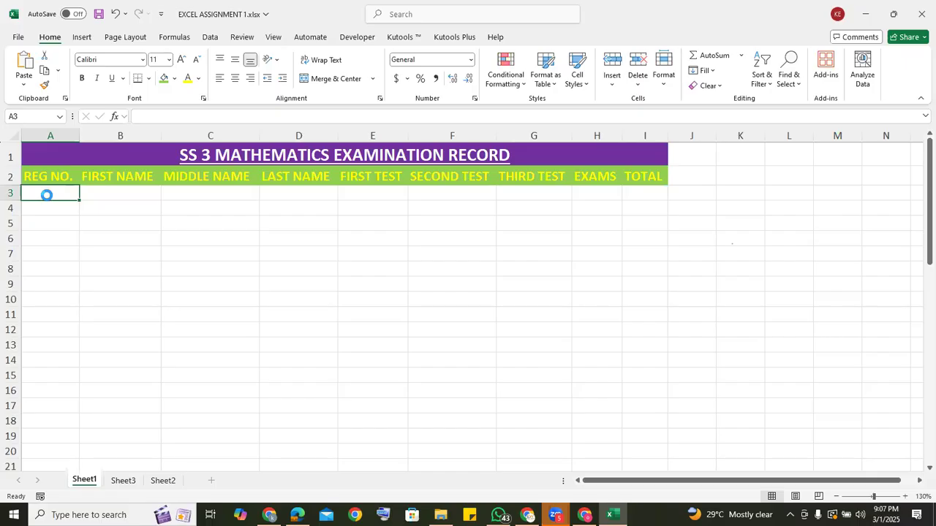
{"action": "type", "text": "1001"}
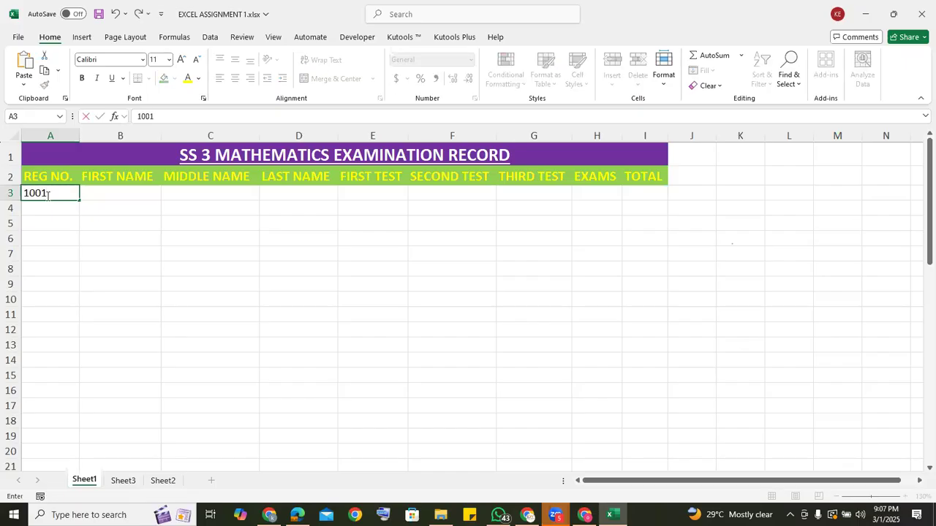
{"action": "left_click_drag", "start_coordinate": [77, 200], "coordinate": [70, 342]}
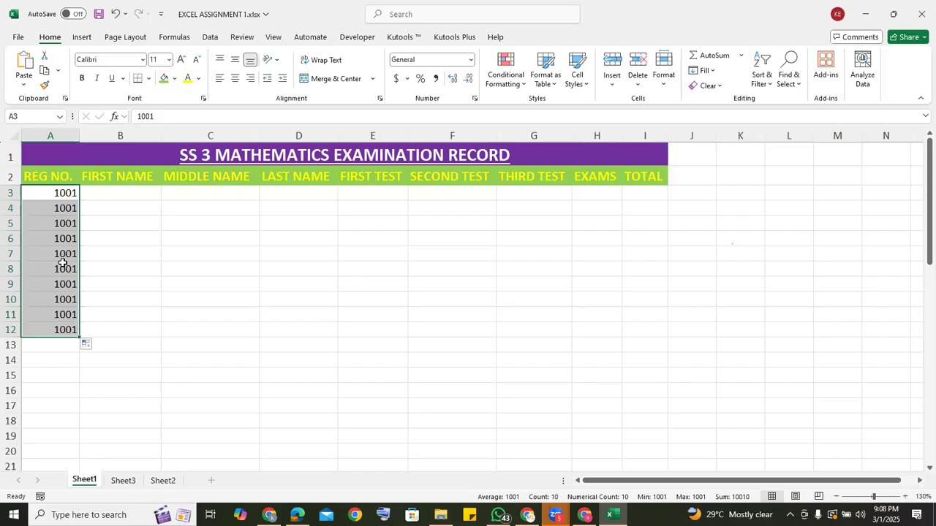
Clear A3:A12, and enter 1001 in A3 and 1002 in A4.
{"action": "key", "text": "Delete"}
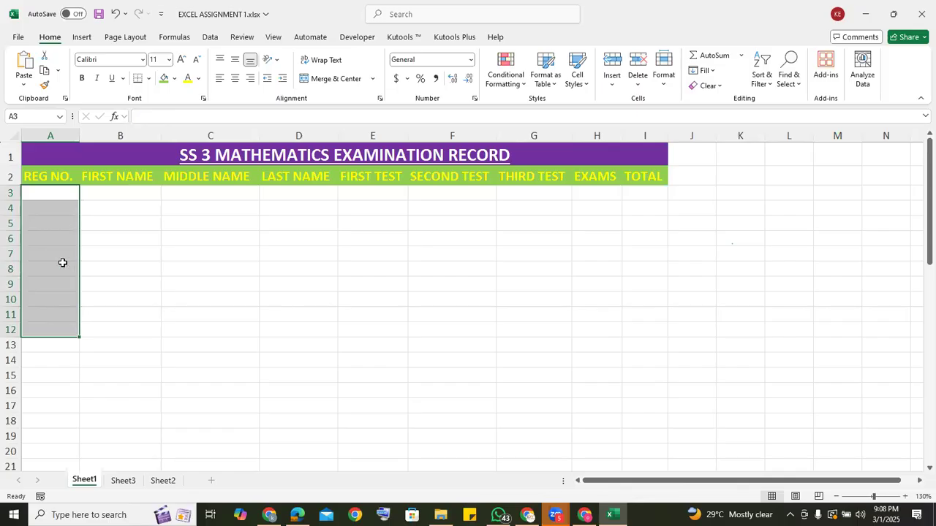
{"action": "left_click", "coordinate": [40, 193]}
{"action": "type", "text": "1001"}
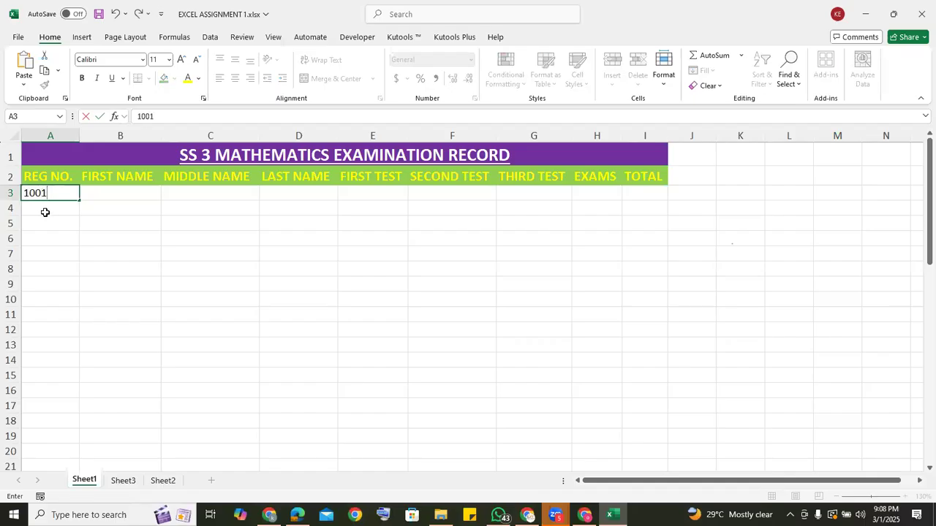
{"action": "left_click", "coordinate": [45, 212]}
{"action": "type", "text": "1002"}
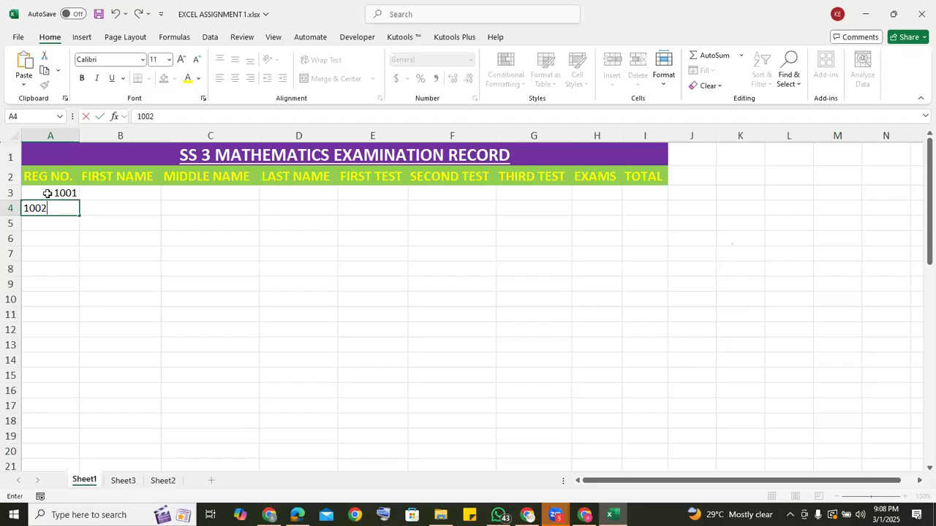
Fill the series from A3:A4 down to A52 so the numbers run from 1001 to 1050.
{"action": "left_click", "coordinate": [47, 194]}
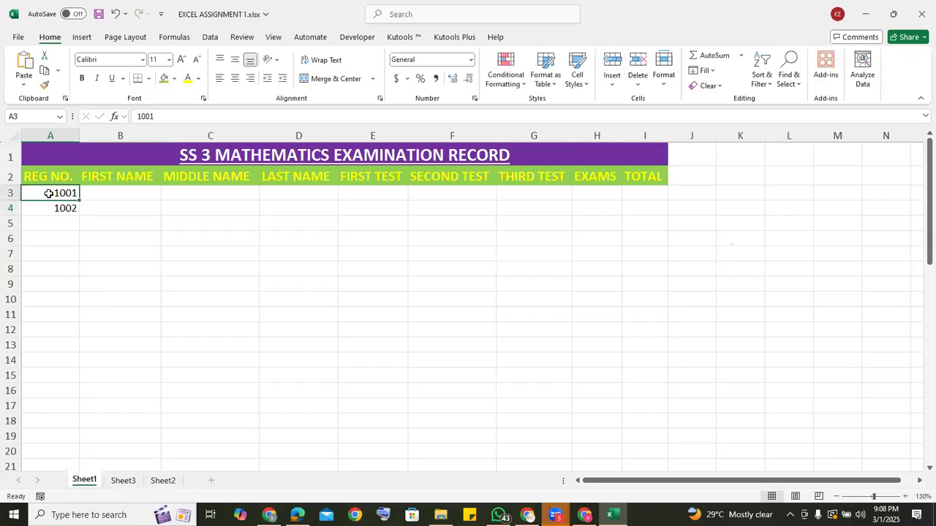
{"action": "left_click_drag", "start_coordinate": [49, 194], "coordinate": [54, 208]}
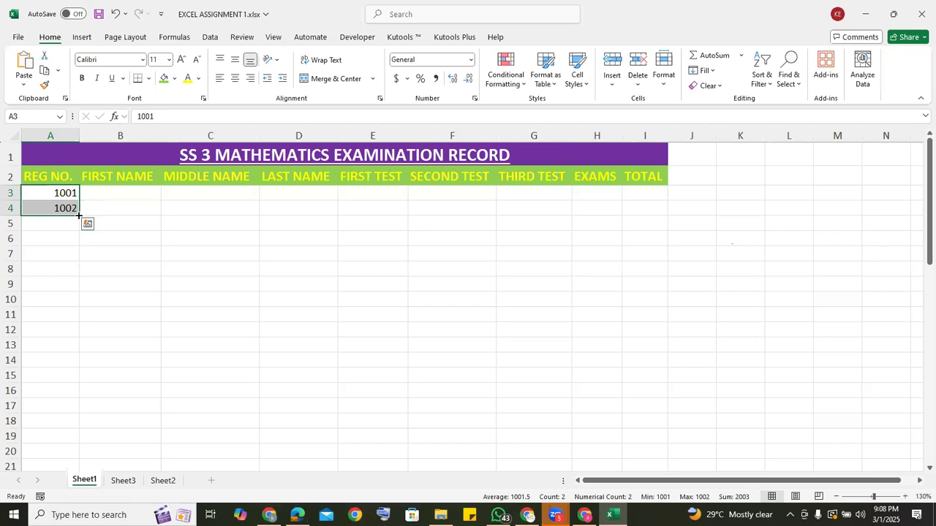
{"action": "left_click_drag", "start_coordinate": [79, 216], "coordinate": [81, 451]}
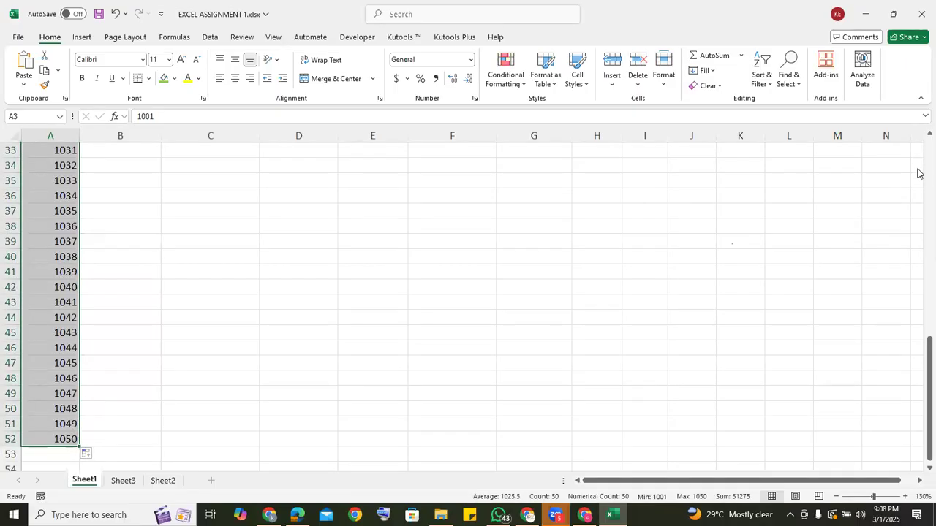
{"action": "scroll", "coordinate": [920, 173], "scroll_direction": "up", "scroll_amount": 11}
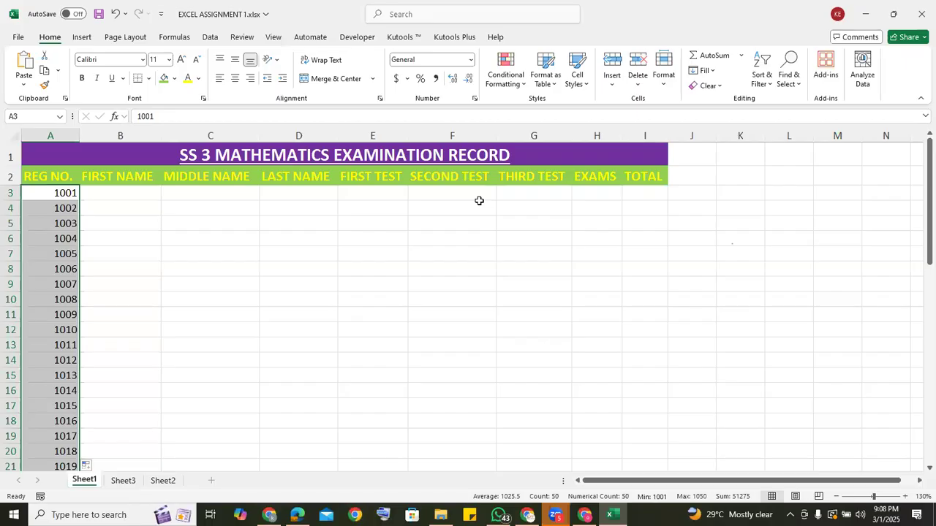
Clear the filled numbers in A3:A52 and start a SEQUENCE formula in A3.
{"action": "key", "text": "Delete"}
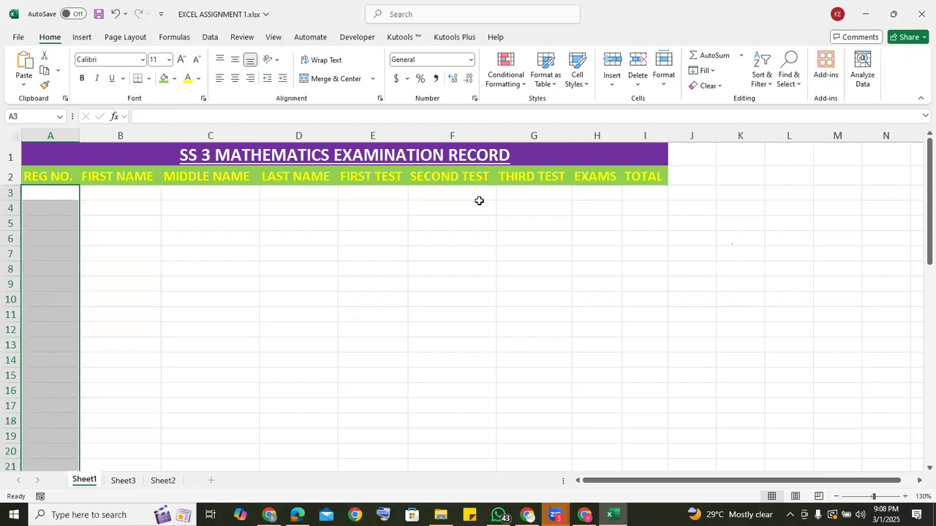
{"action": "left_click", "coordinate": [48, 194]}
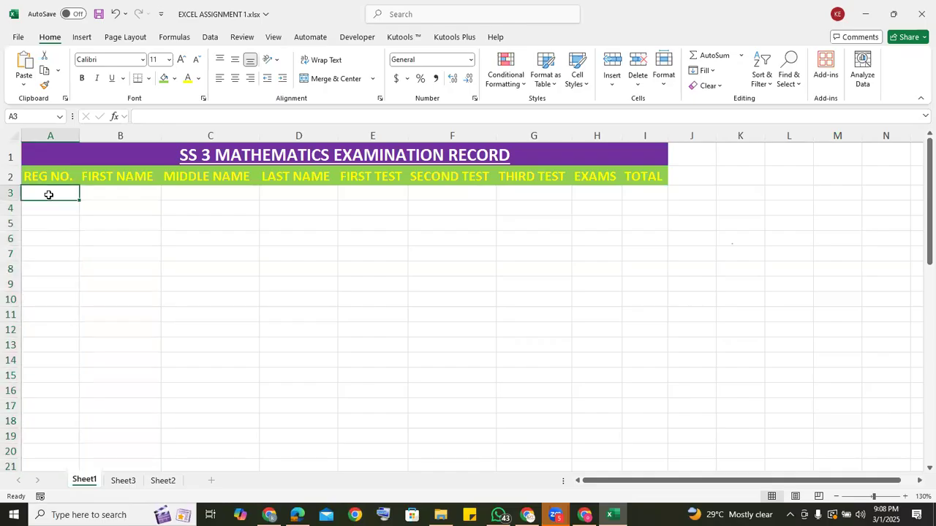
{"action": "type", "text": "="}
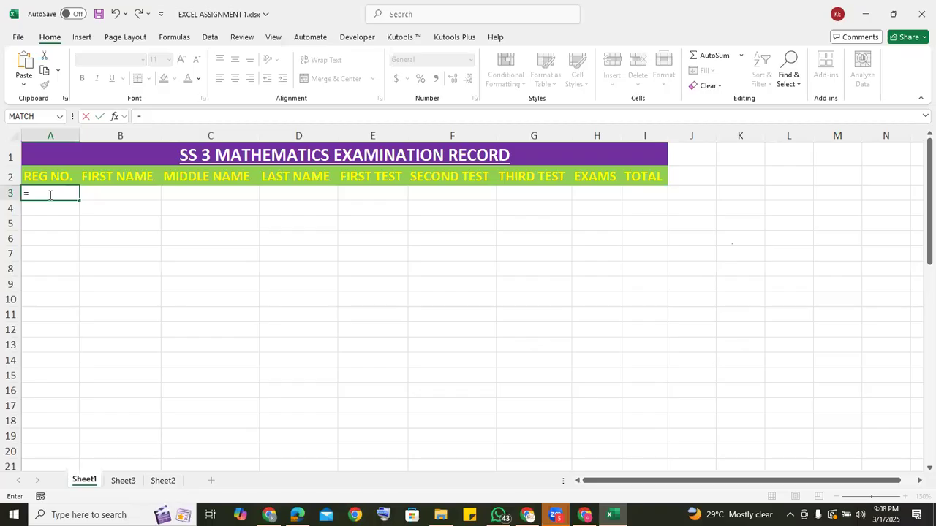
{"action": "type", "text": "SEQ"}
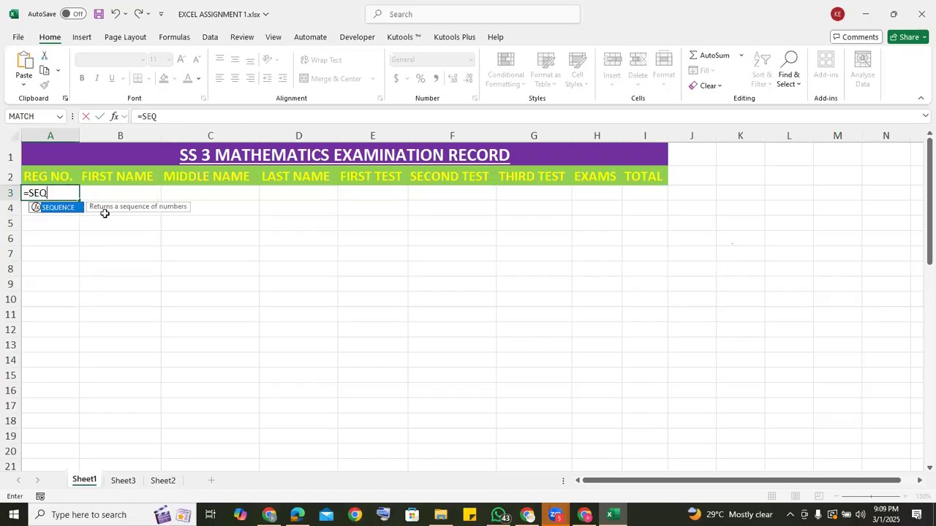
{"action": "double_click", "coordinate": [53, 209]}
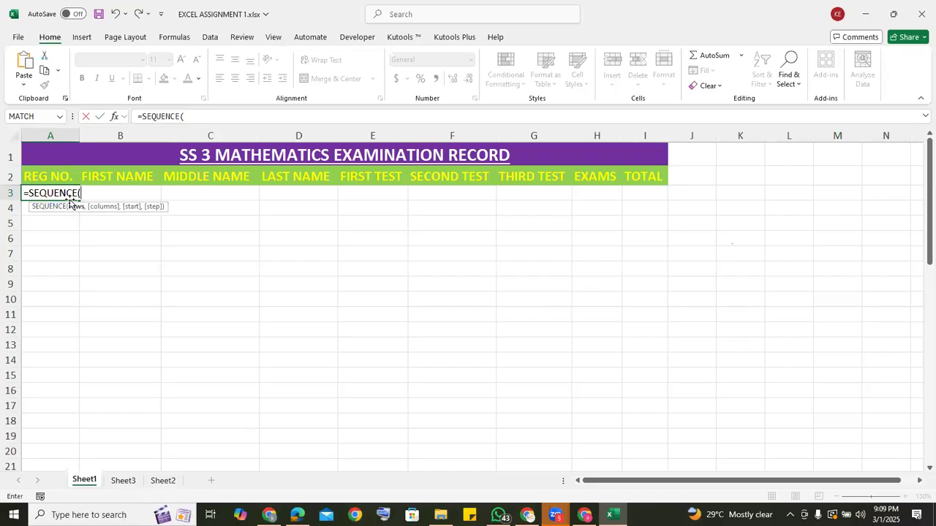
Erase the function name in A3 back to =S and insert SEQUENCE again from the suggestions for =SEQ.
{"action": "key", "text": "BackSpace"}
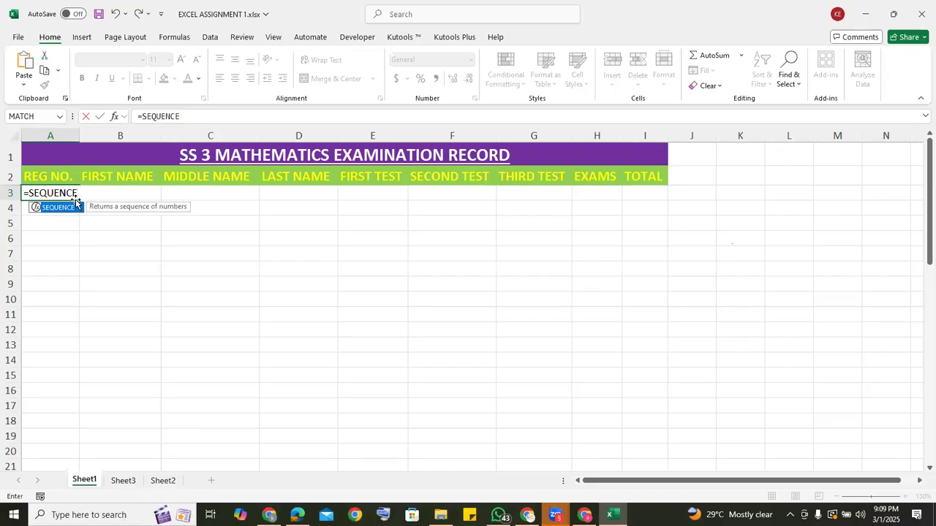
{"action": "key", "text": "BackSpace"}
{"action": "key", "text": "BackSpace"}
{"action": "key", "text": "BackSpace"}
{"action": "key", "text": "BackSpace"}
{"action": "key", "text": "BackSpace"}
{"action": "key", "text": "BackSpace"}
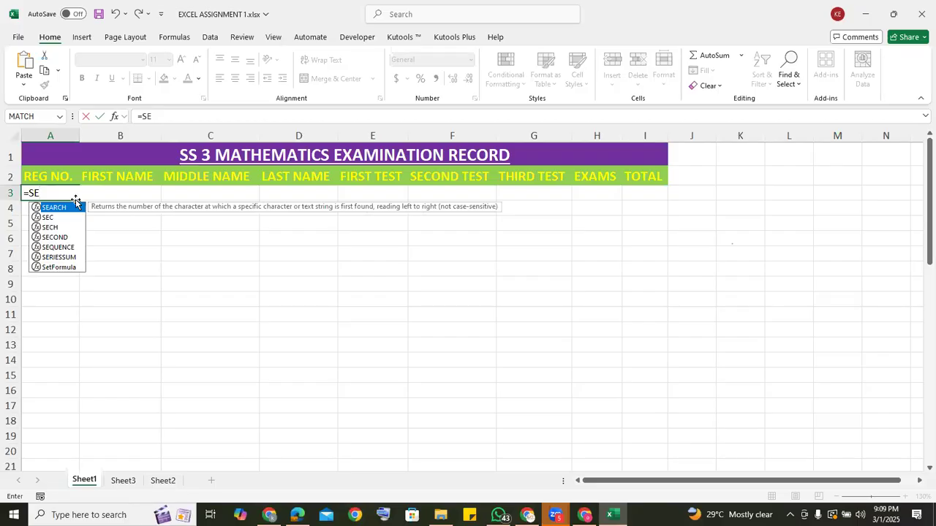
{"action": "key", "text": "BackSpace"}
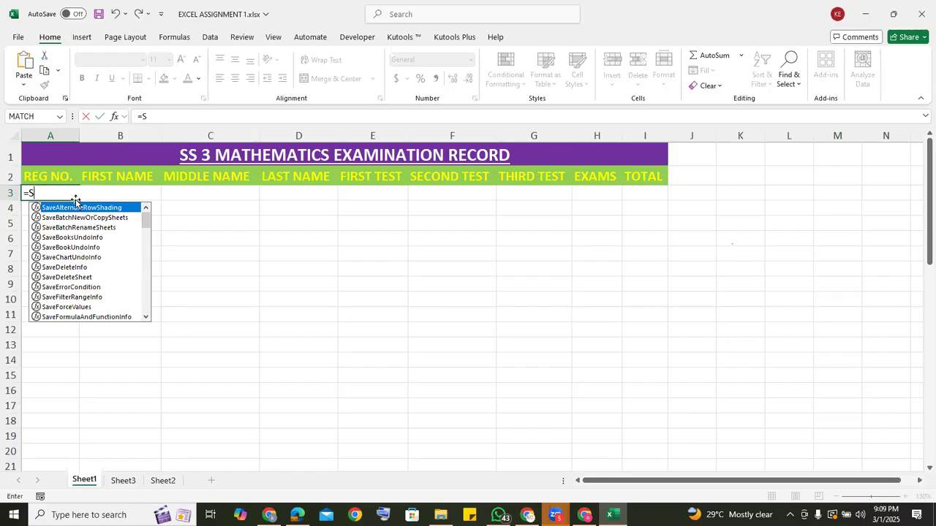
{"action": "type", "text": "E"}
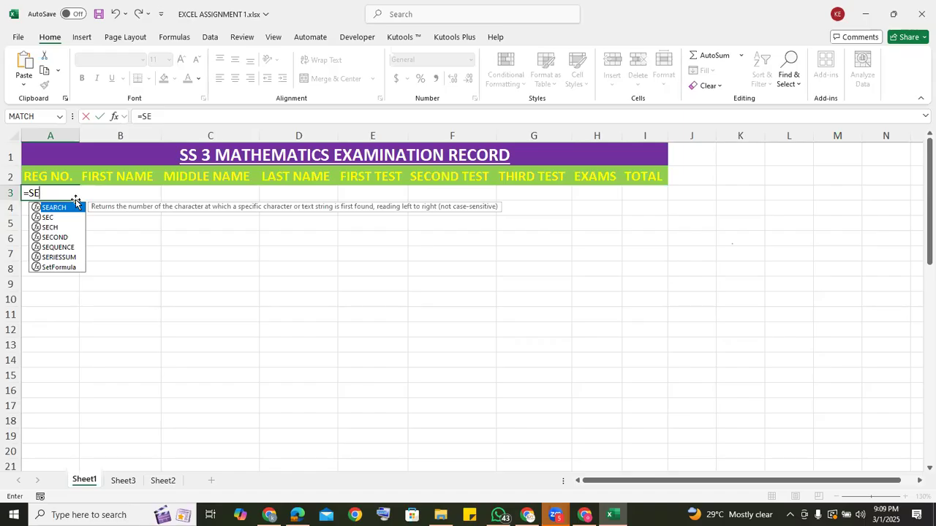
{"action": "type", "text": "QUENCE("}
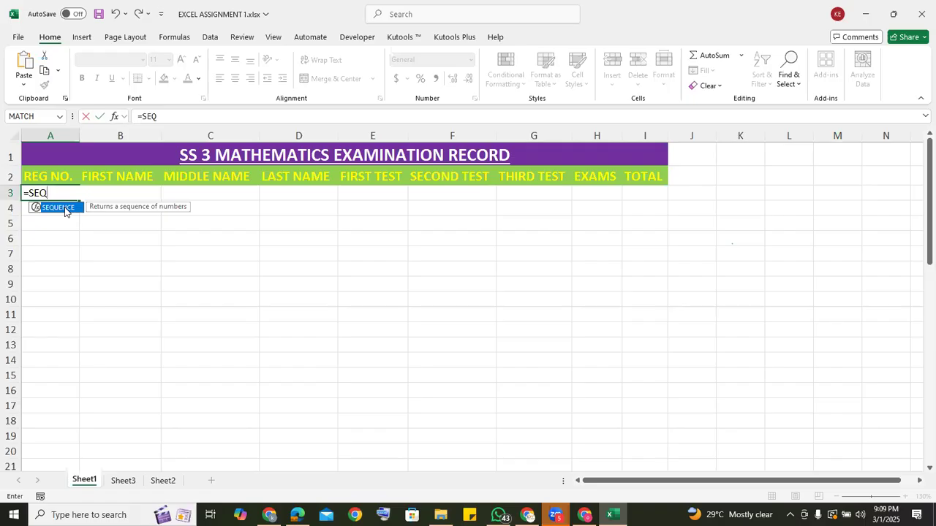
{"action": "double_click", "coordinate": [64, 209]}
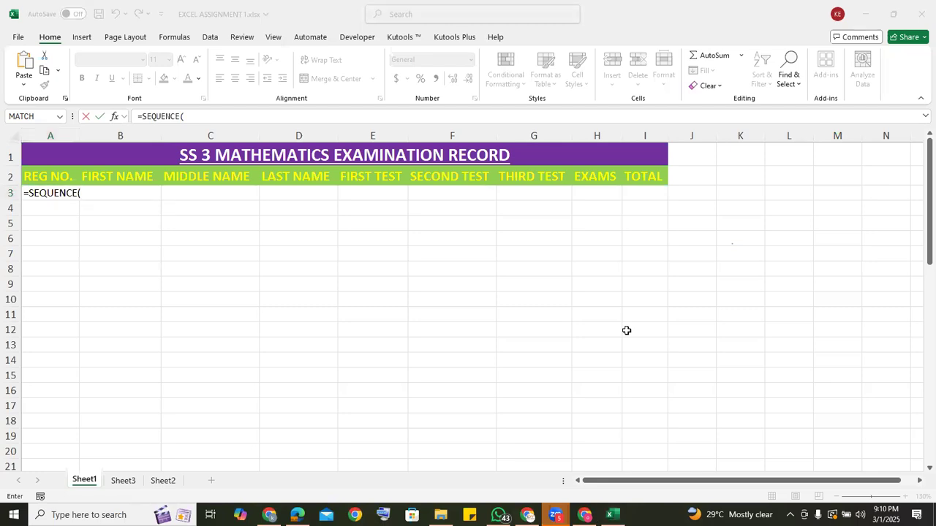
{"action": "left_click", "coordinate": [88, 191]}
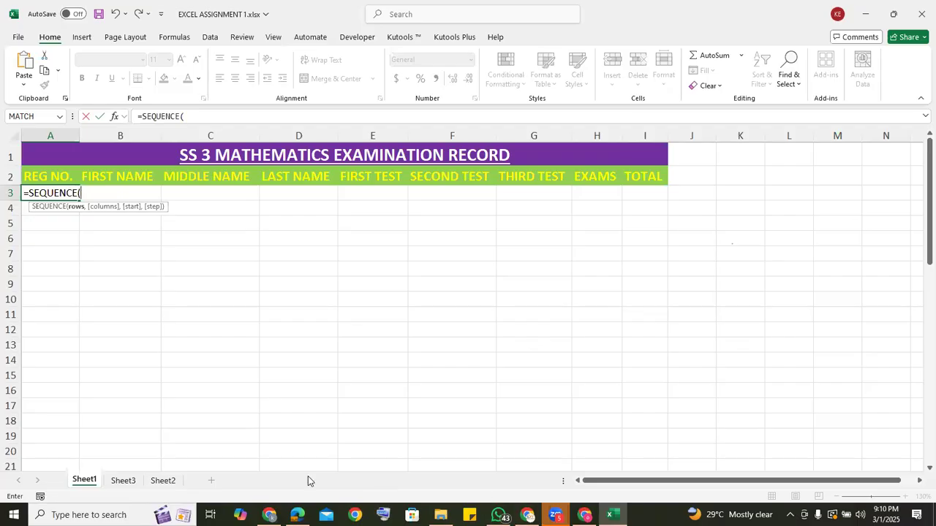
{"action": "left_click", "coordinate": [364, 329]}
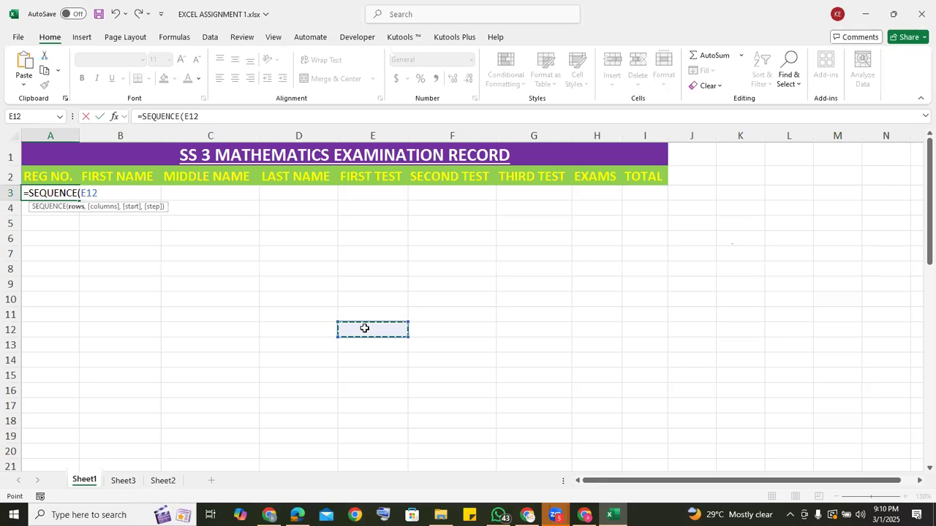
{"action": "key", "text": "BackSpace"}
{"action": "key", "text": "BackSpace"}
{"action": "key", "text": "BackSpace"}
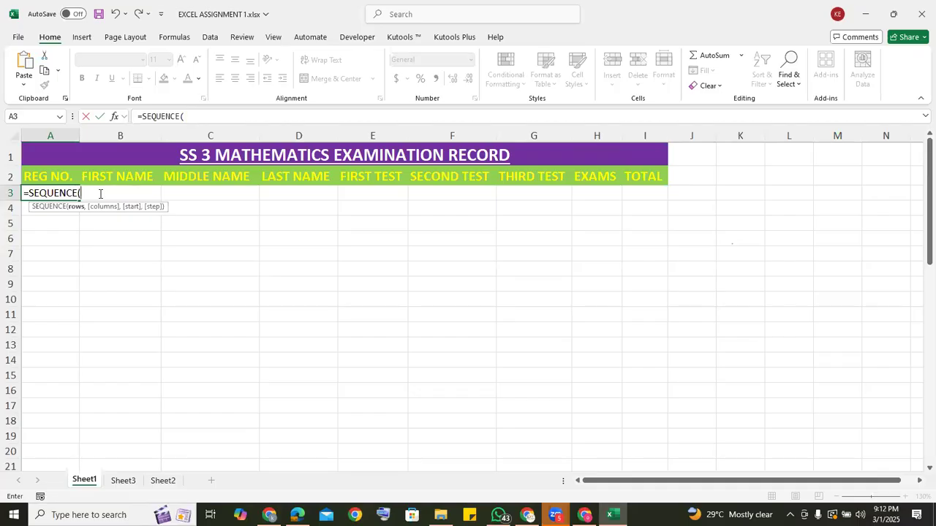
Complete the SEQUENCE formula in A3 with 50 rows, 1 column, start 1001 and step 1, and check the result in A10.
{"action": "type", "text": "50"}
{"action": "type", "text": ","}
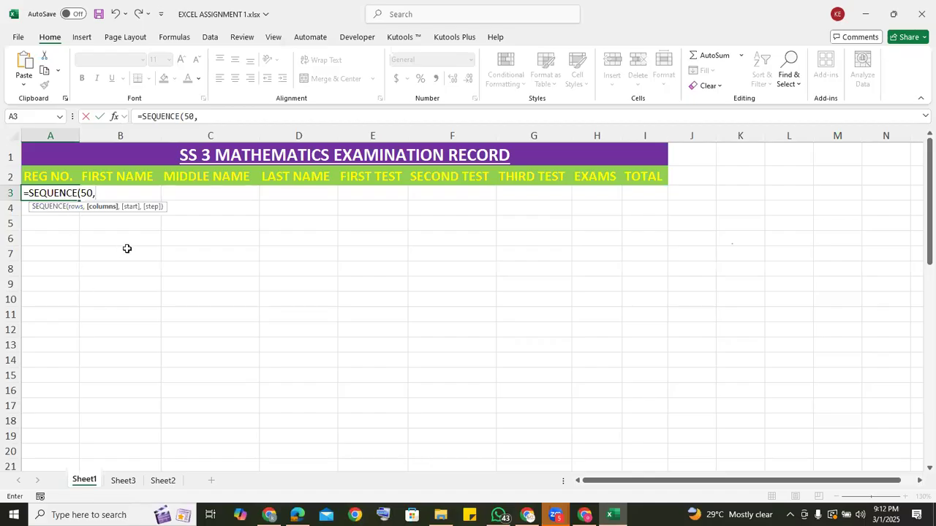
{"action": "type", "text": "1,"}
{"action": "type", "text": "1001"}
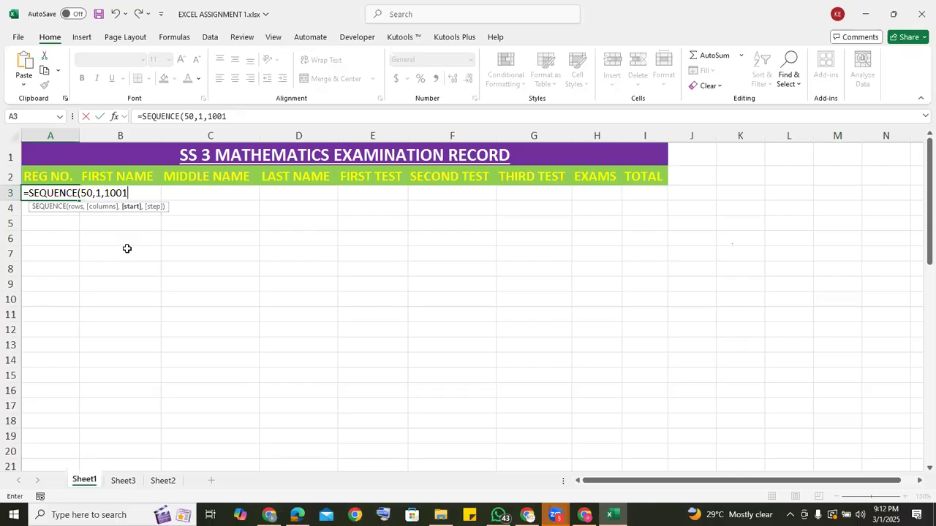
{"action": "type", "text": ","}
{"action": "type", "text": "1)"}
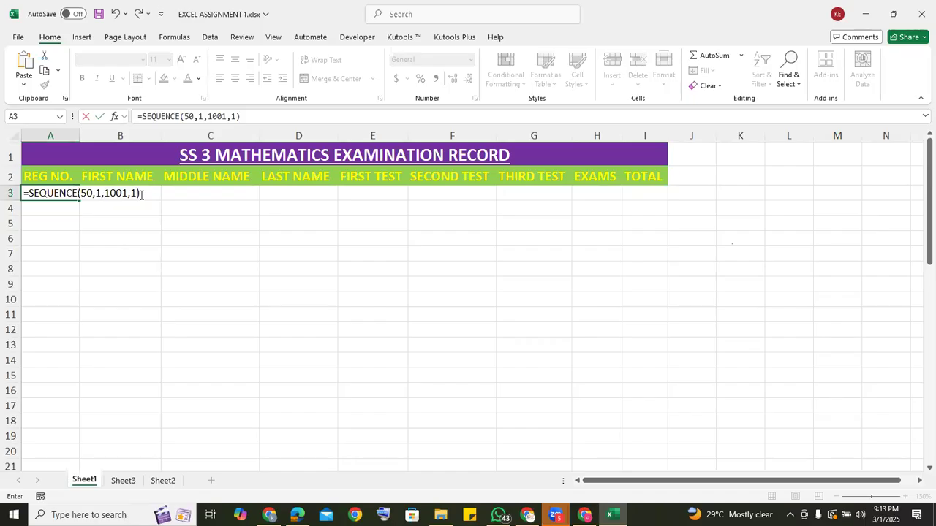
{"action": "key", "text": "Return"}
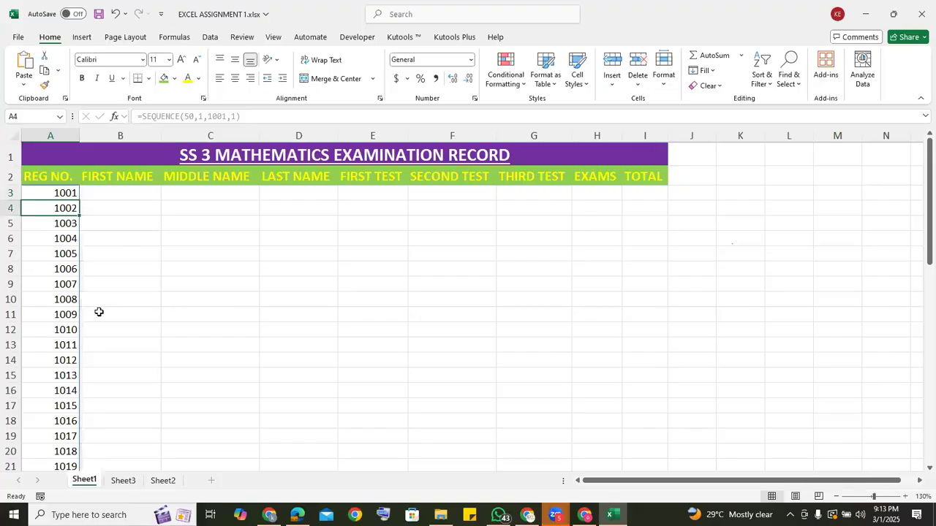
{"action": "left_click", "coordinate": [49, 304]}
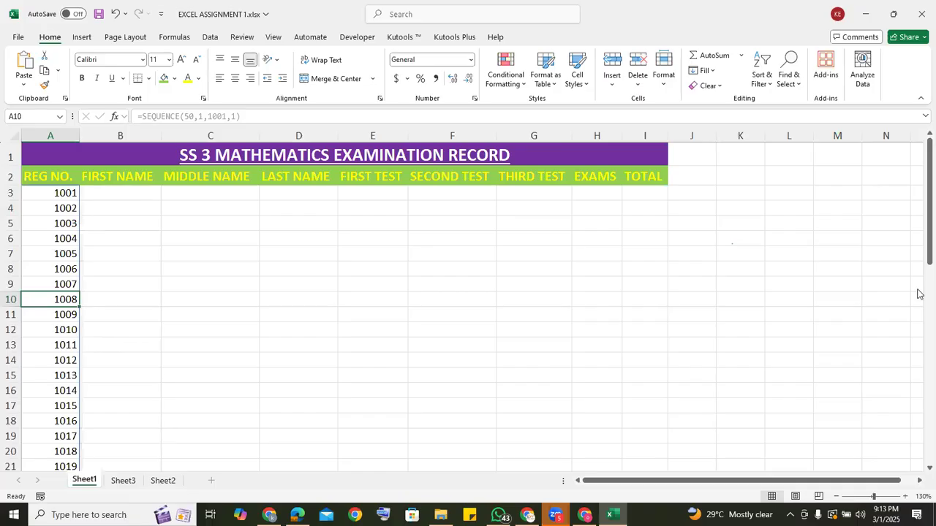
Enter the first student's first, middle and last names in B3:D3.
{"action": "scroll", "coordinate": [920, 316], "scroll_direction": "down", "scroll_amount": 7}
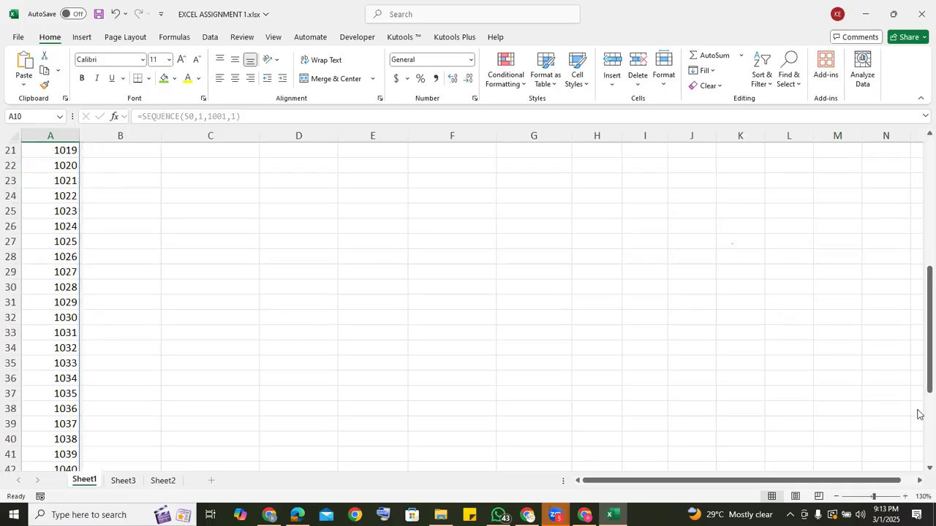
{"action": "scroll", "coordinate": [920, 414], "scroll_direction": "down", "scroll_amount": 7}
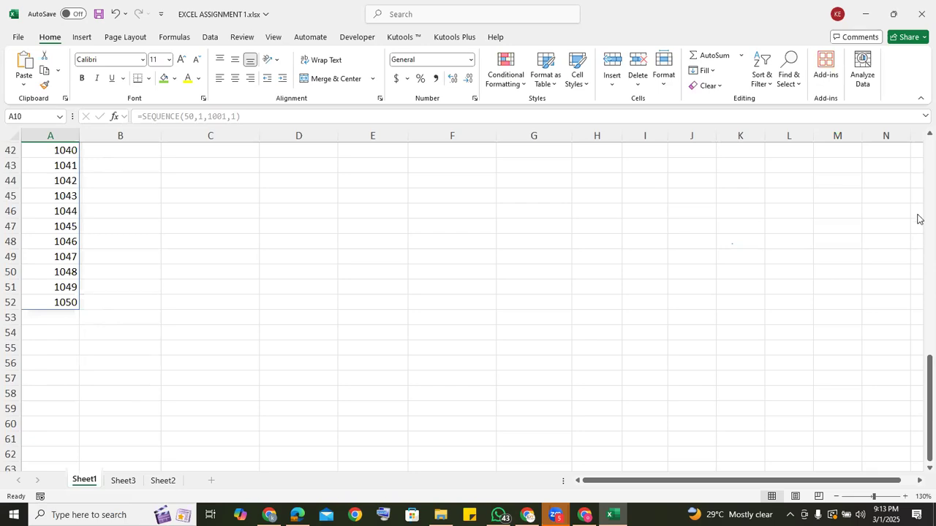
{"action": "scroll", "coordinate": [918, 216], "scroll_direction": "up", "scroll_amount": 7}
{"action": "scroll", "coordinate": [919, 192], "scroll_direction": "up", "scroll_amount": 7}
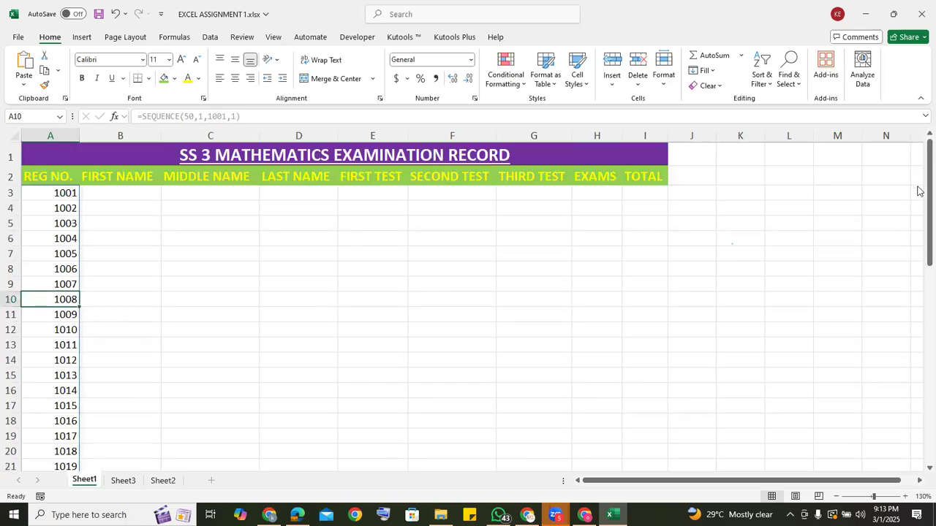
{"action": "left_click", "coordinate": [104, 191]}
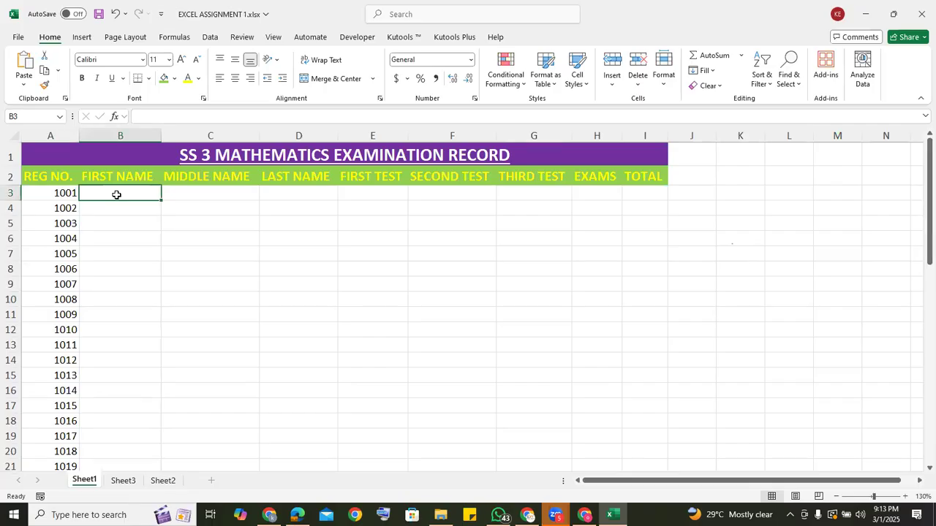
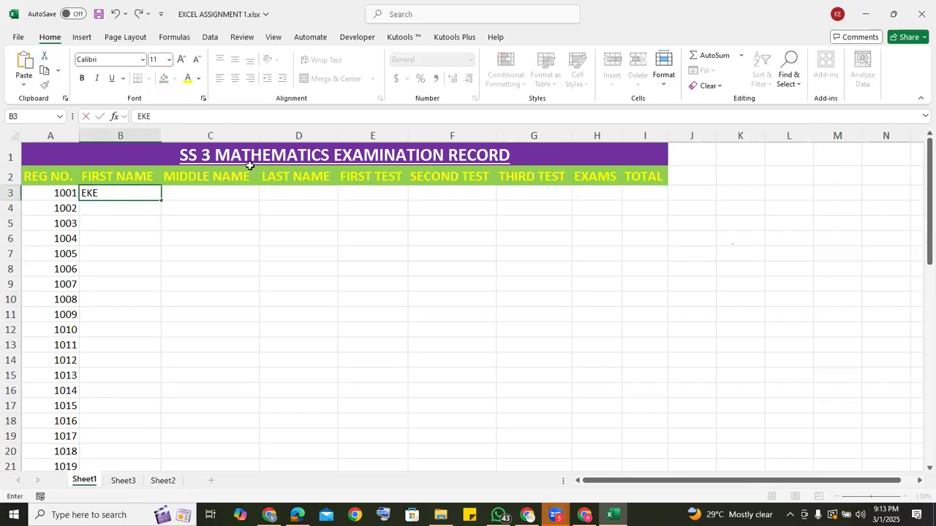
{"action": "left_click", "coordinate": [223, 195]}
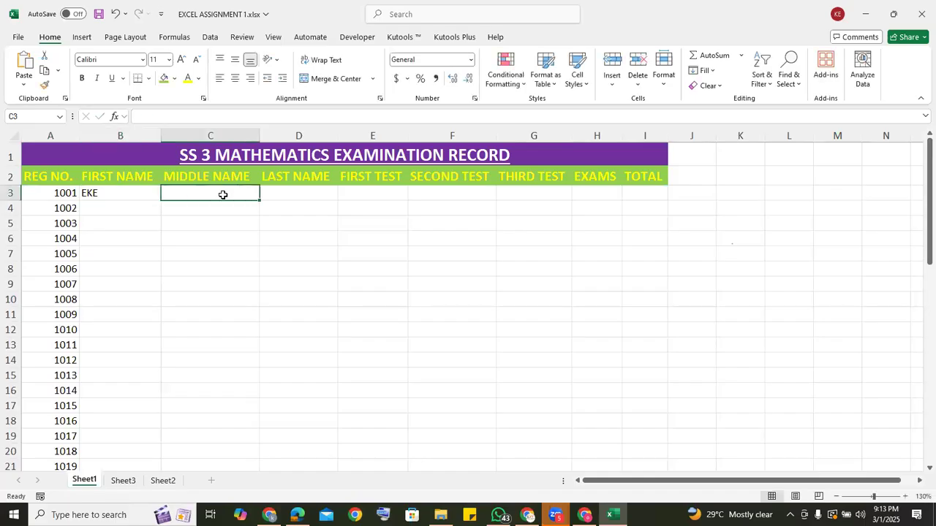
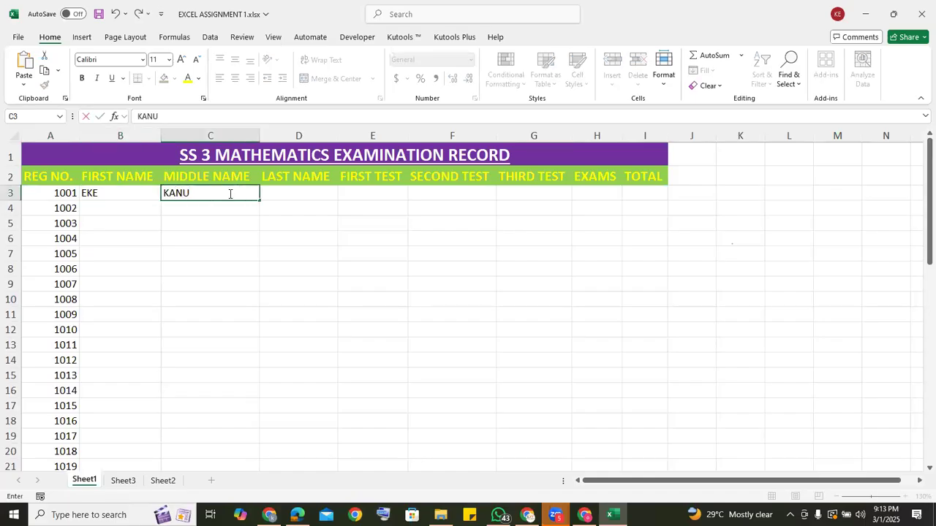
{"action": "left_click", "coordinate": [304, 192]}
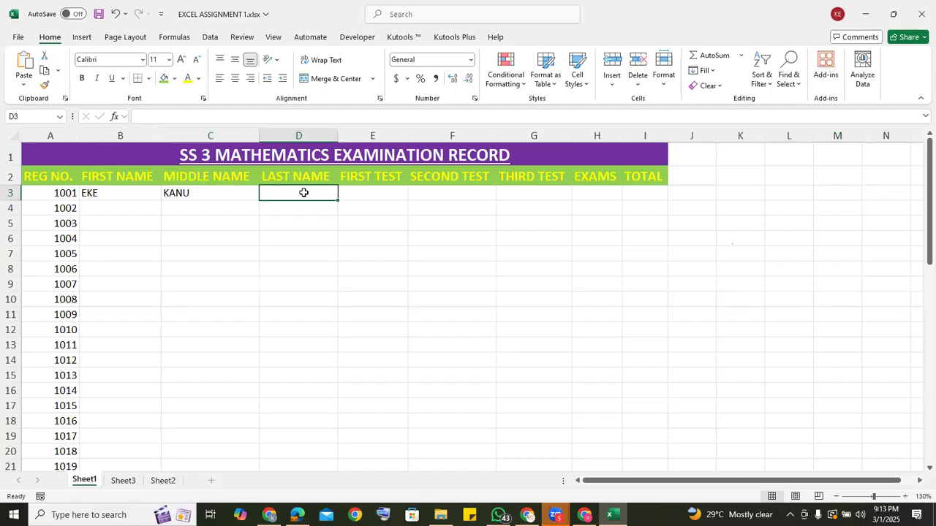
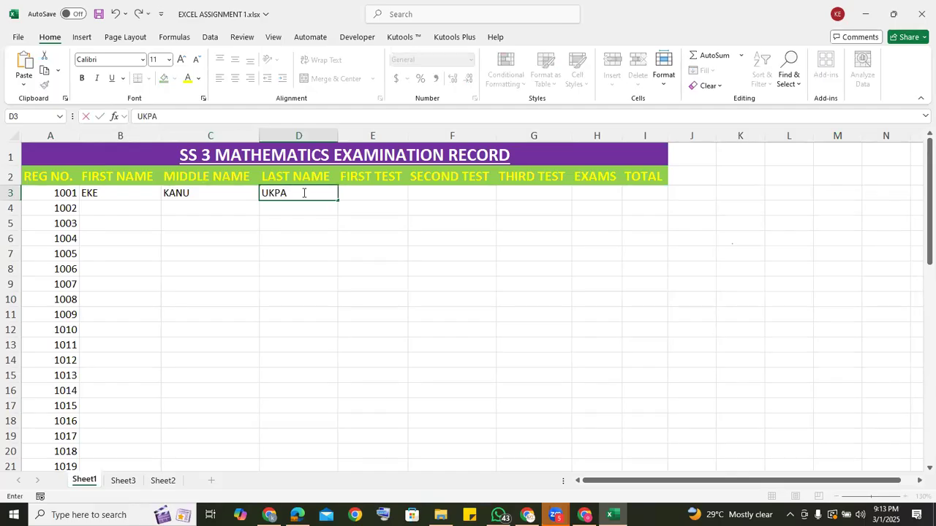
Enter the first student's scores in row 3: first test 9, second test 5, third test 7 and exams 43.
{"action": "left_click", "coordinate": [382, 190]}
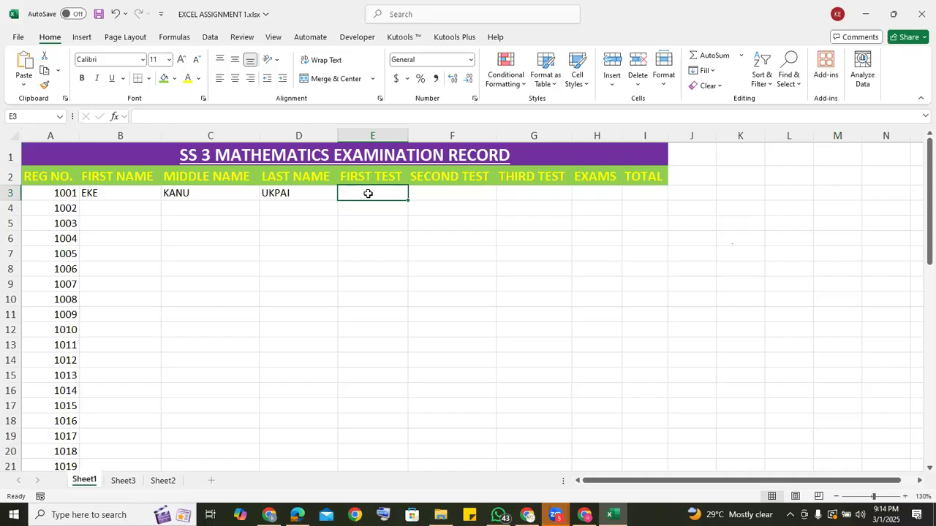
{"action": "type", "text": "9"}
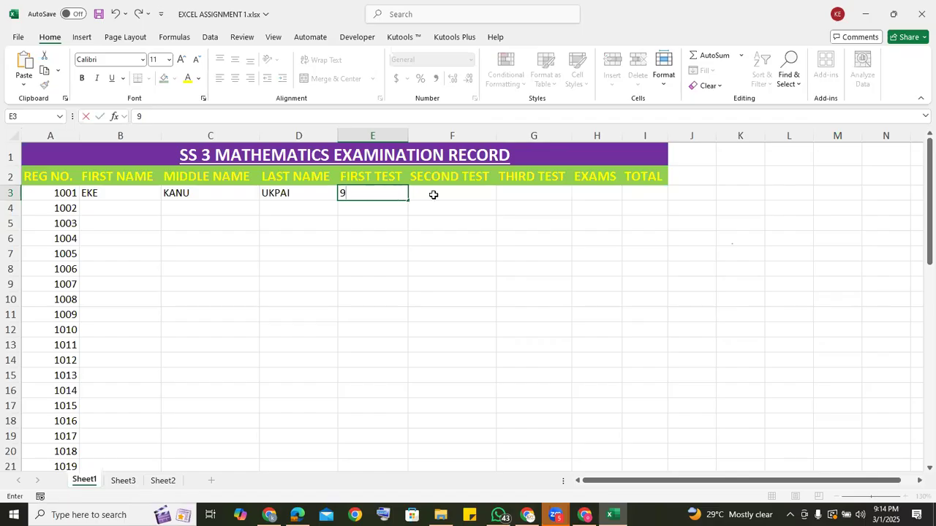
{"action": "left_click", "coordinate": [434, 195]}
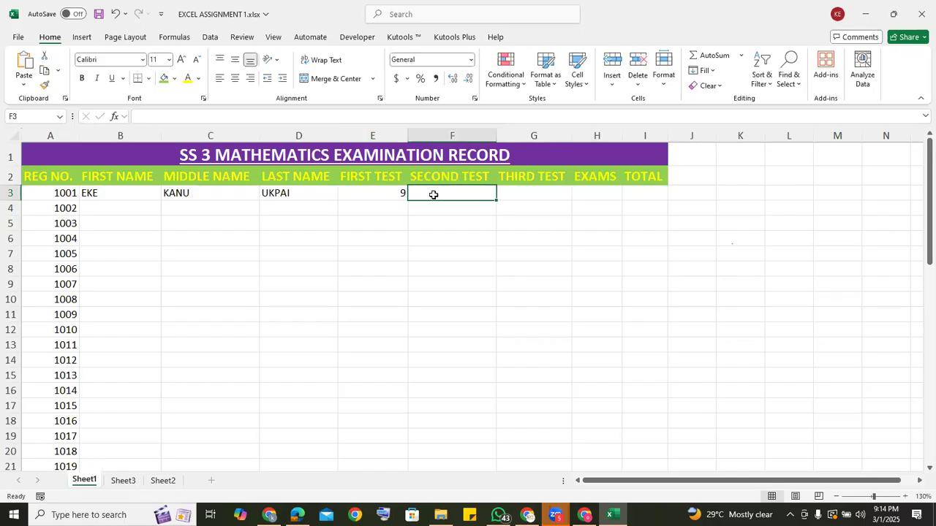
{"action": "type", "text": "5"}
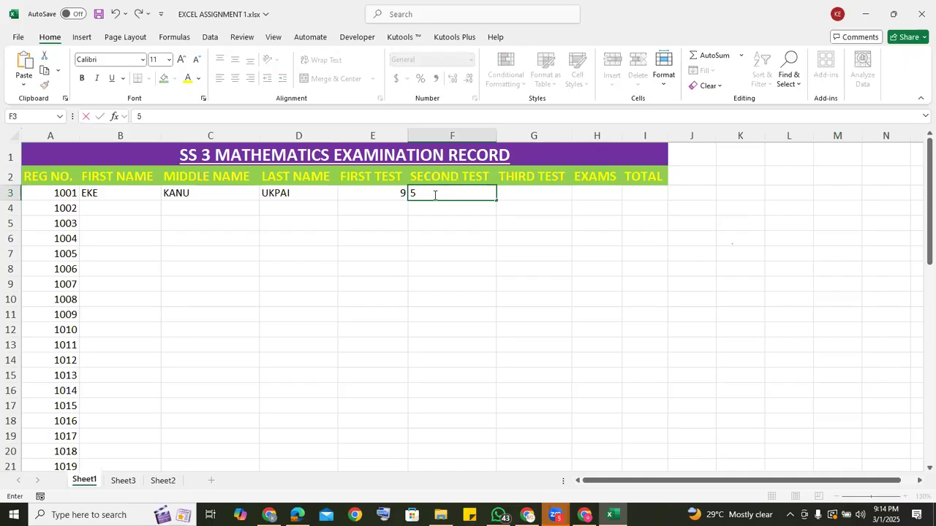
{"action": "left_click", "coordinate": [520, 193]}
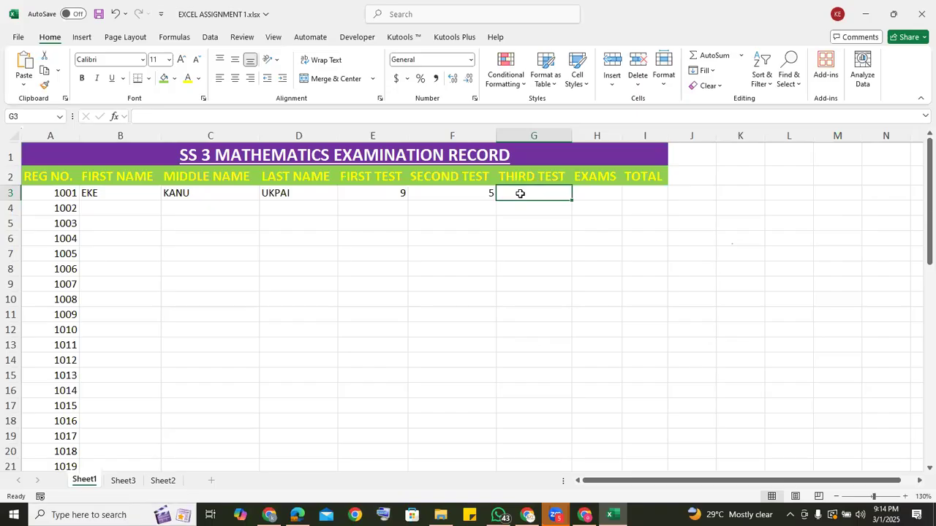
{"action": "type", "text": "7"}
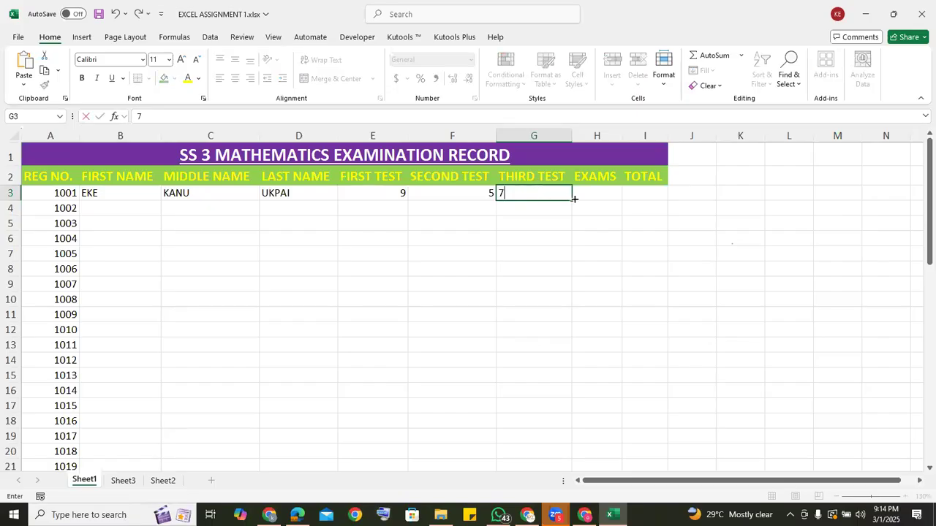
{"action": "left_click", "coordinate": [585, 193]}
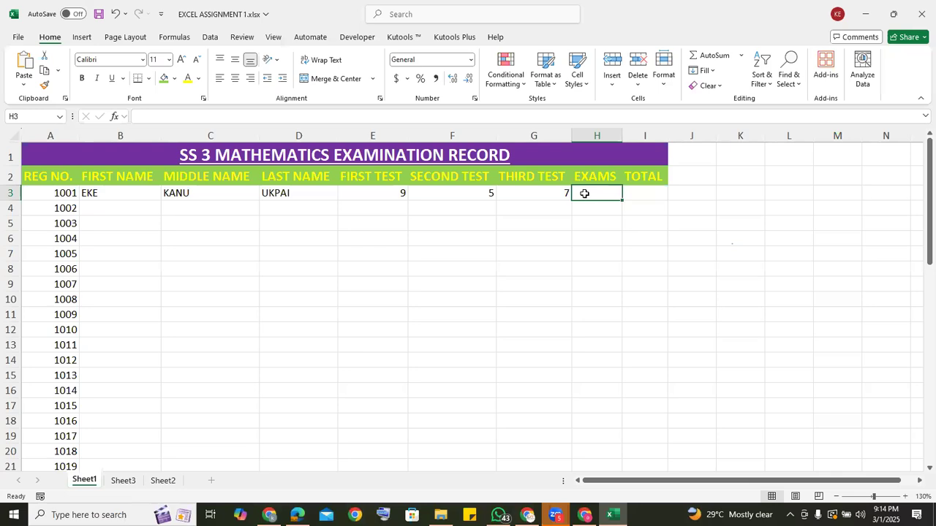
{"action": "type", "text": "43"}
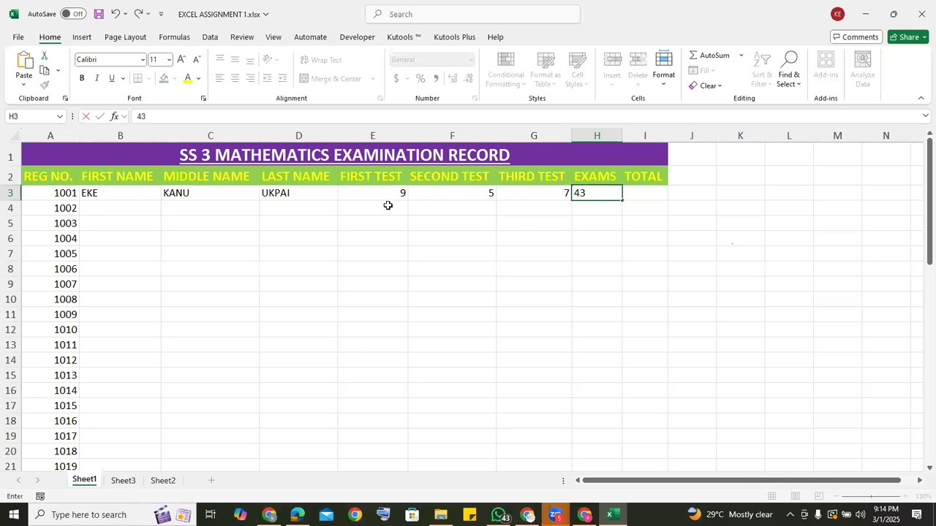
{"action": "left_click", "coordinate": [122, 208]}
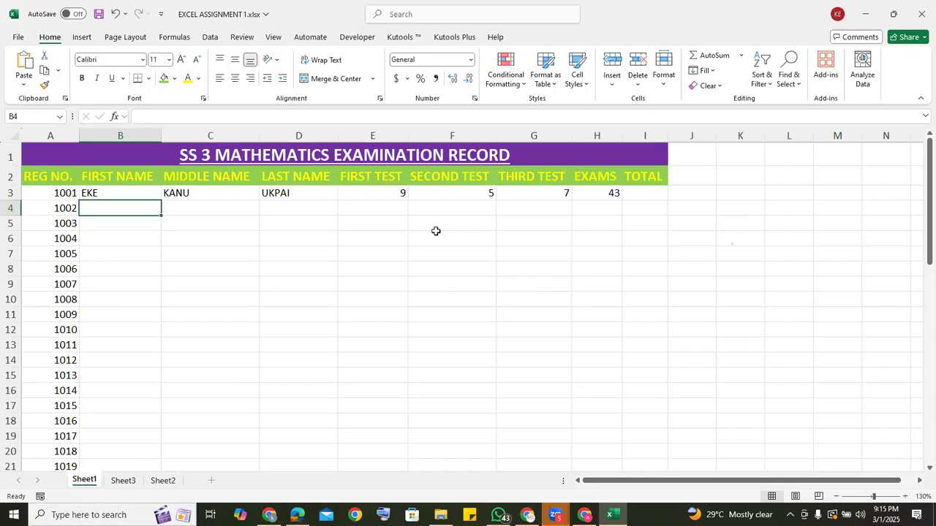
On Sheet3, widen columns B to E to show their full headings and autofit columns F to H.
{"action": "left_click", "coordinate": [122, 482]}
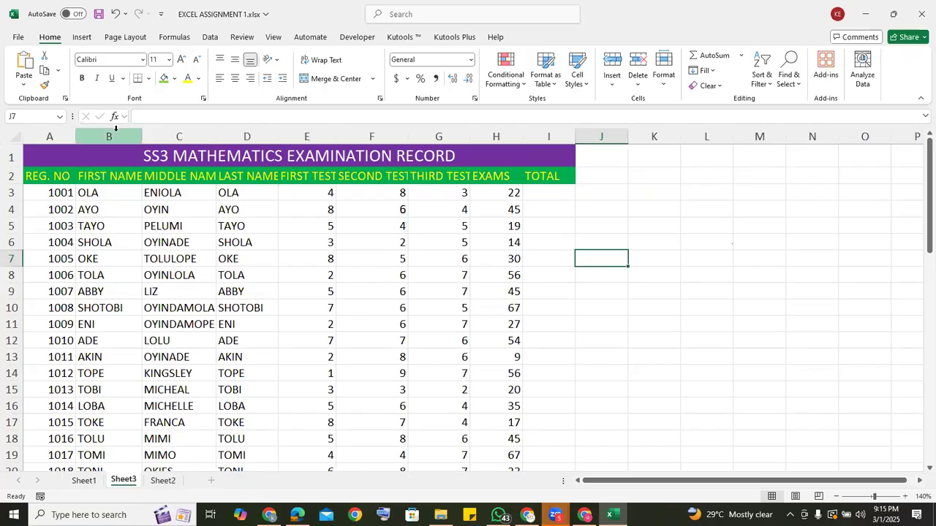
{"action": "left_click_drag", "start_coordinate": [142, 129], "coordinate": [147, 129]}
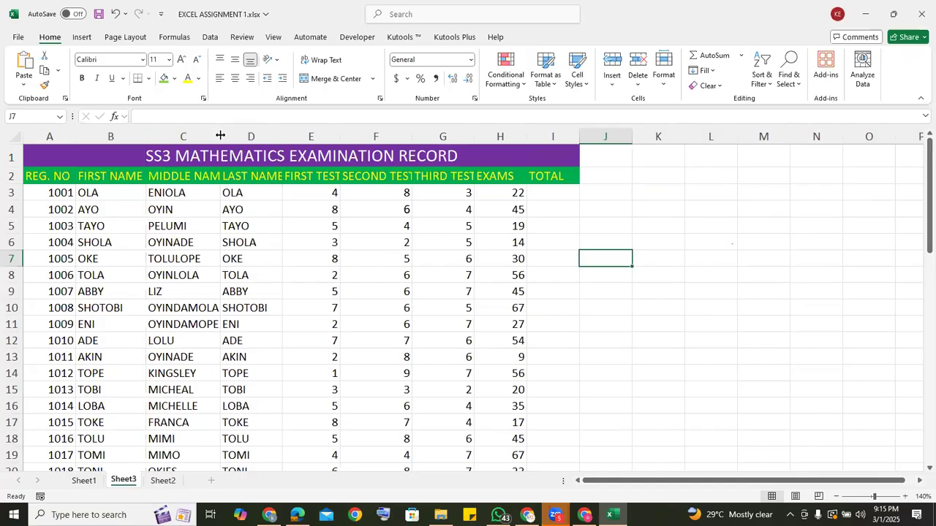
{"action": "left_click_drag", "start_coordinate": [221, 136], "coordinate": [231, 135]}
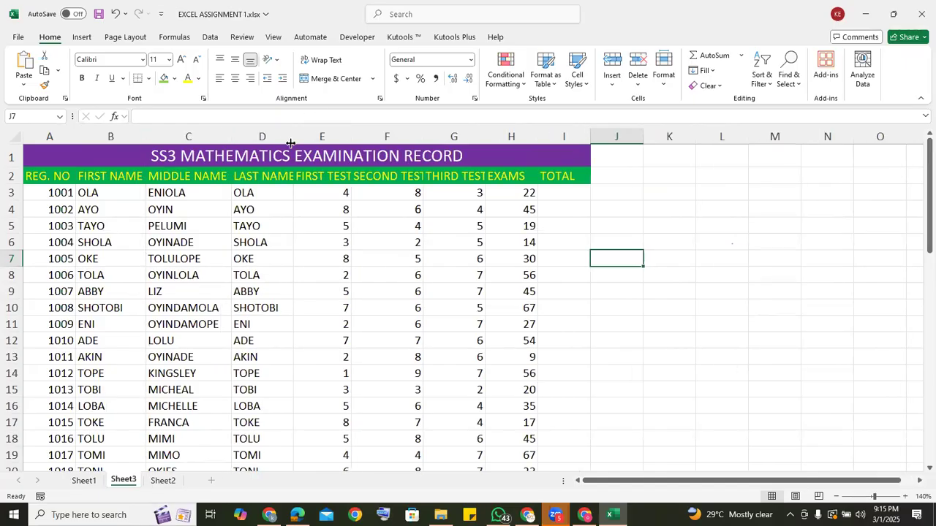
{"action": "left_click_drag", "start_coordinate": [292, 136], "coordinate": [298, 135]}
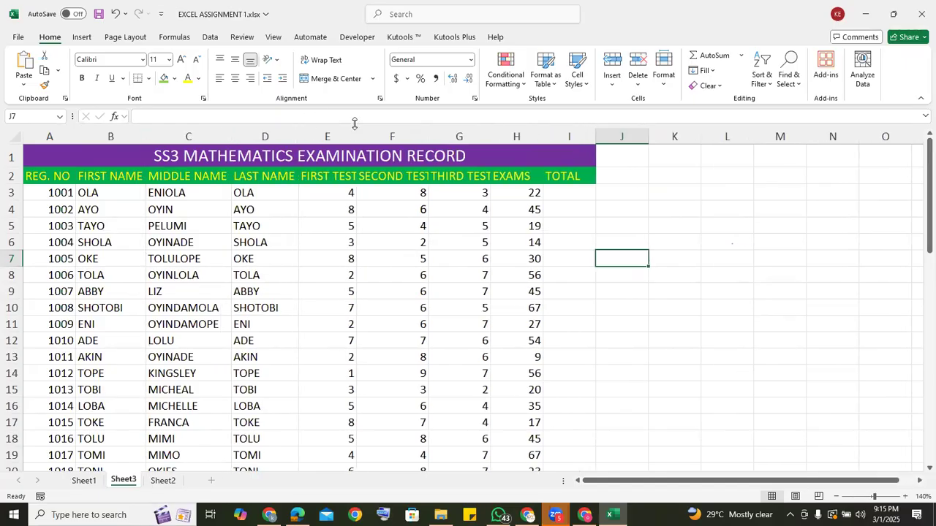
{"action": "left_click_drag", "start_coordinate": [357, 135], "coordinate": [362, 134]}
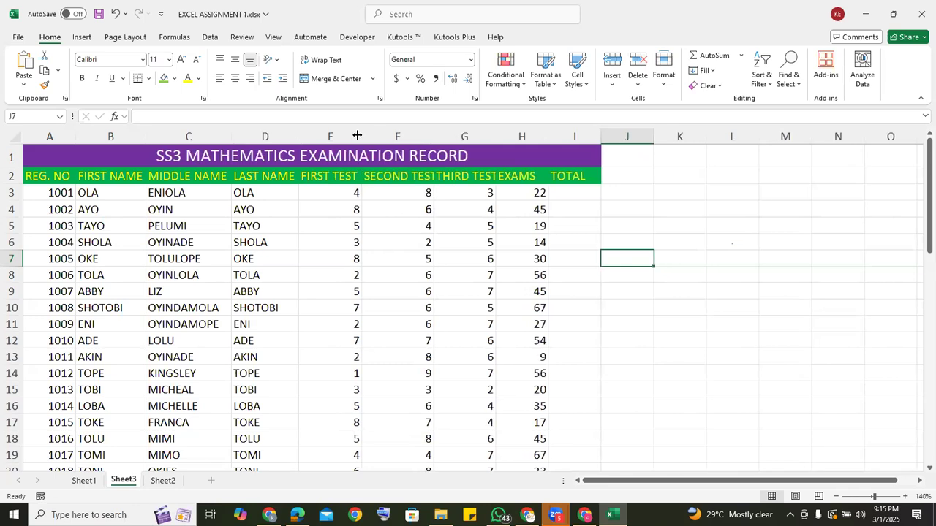
{"action": "double_click", "coordinate": [434, 135]}
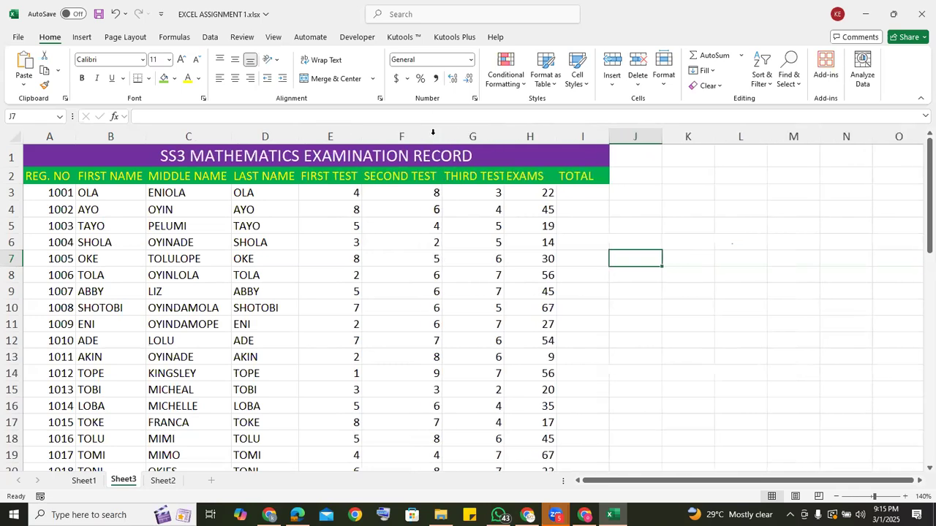
{"action": "double_click", "coordinate": [503, 134]}
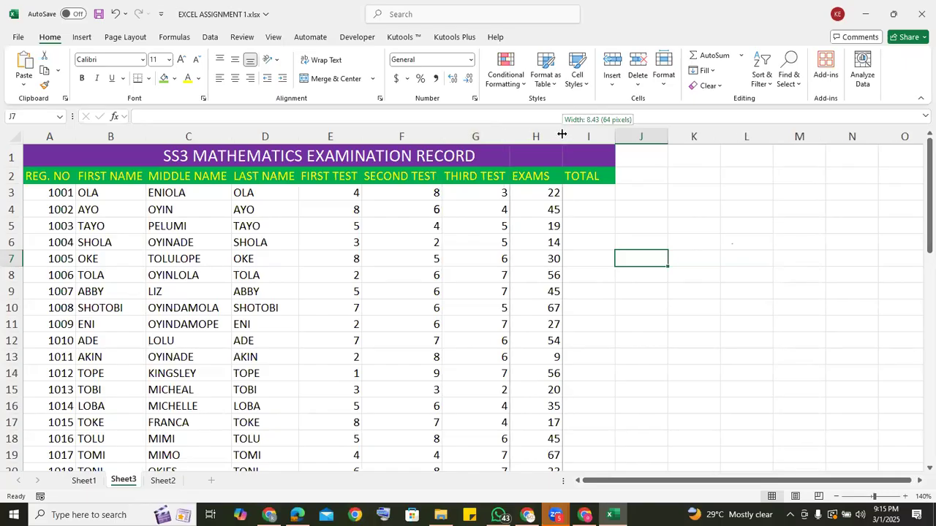
{"action": "double_click", "coordinate": [561, 134]}
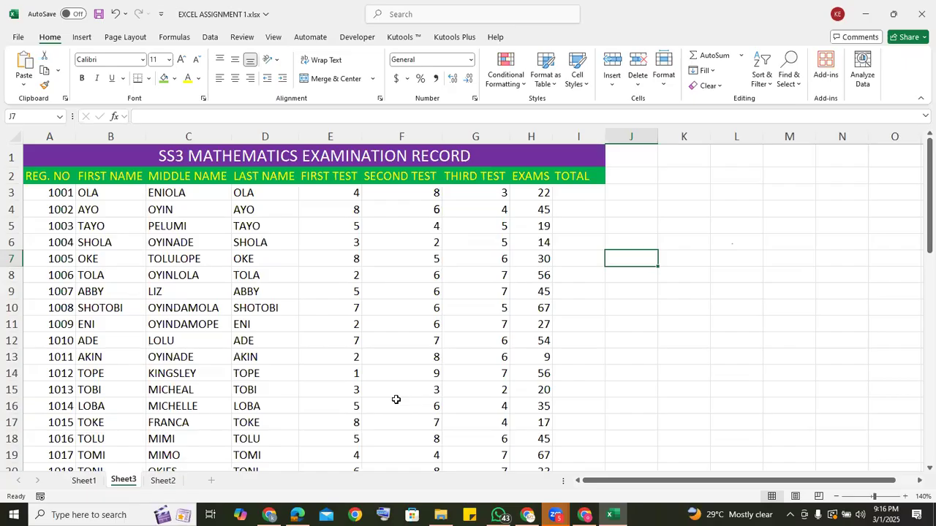
{"action": "left_click", "coordinate": [333, 489]}
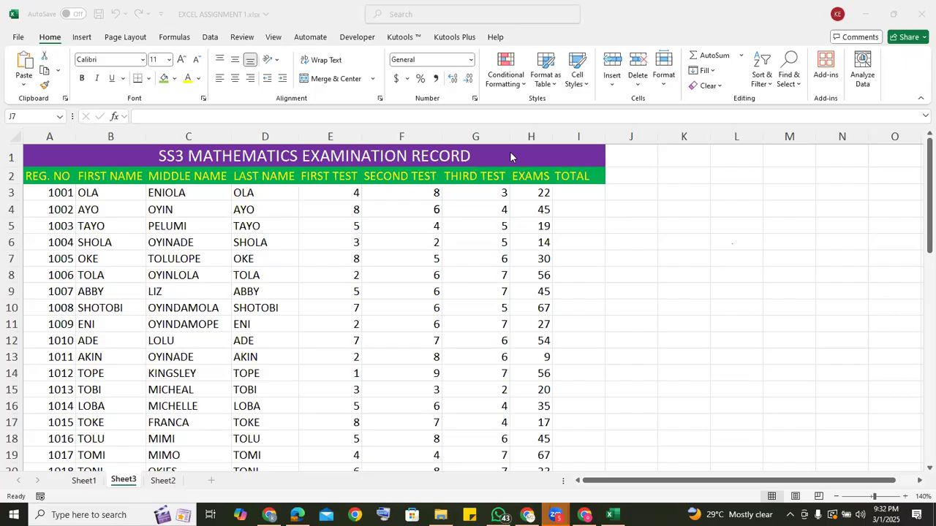
Calculate the first student's total in I3 with the typed-in scores, =4+8+3+22.
{"action": "left_click", "coordinate": [563, 191]}
{"action": "left_click", "coordinate": [564, 192]}
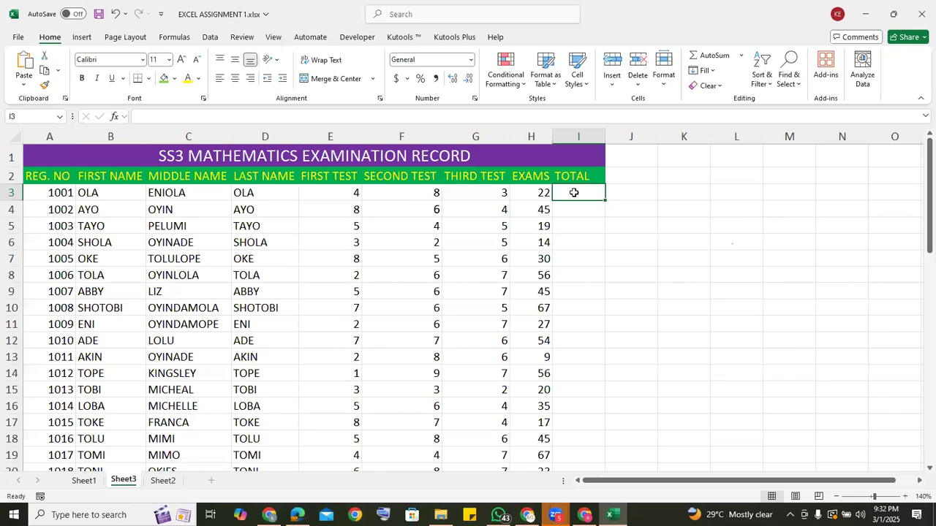
{"action": "type", "text": "="}
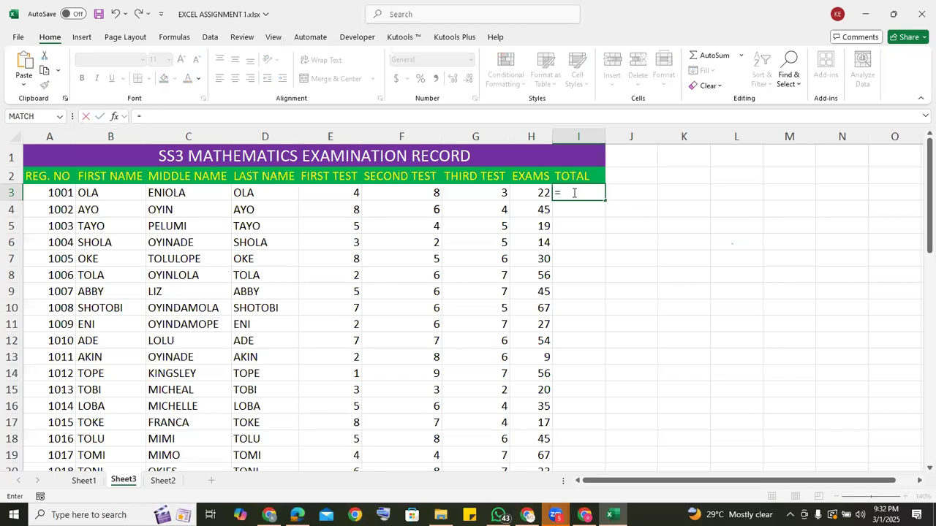
{"action": "type", "text": "4+8+3+22"}
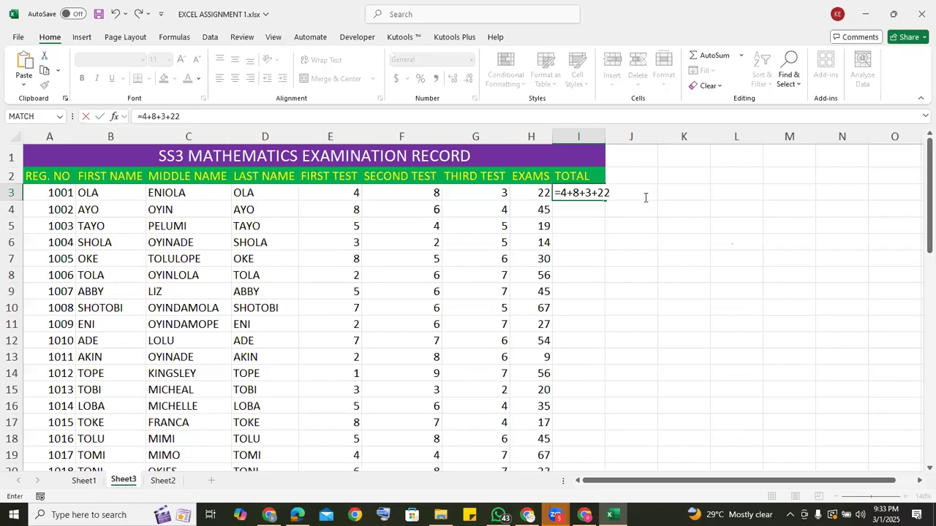
{"action": "key", "text": "Return"}
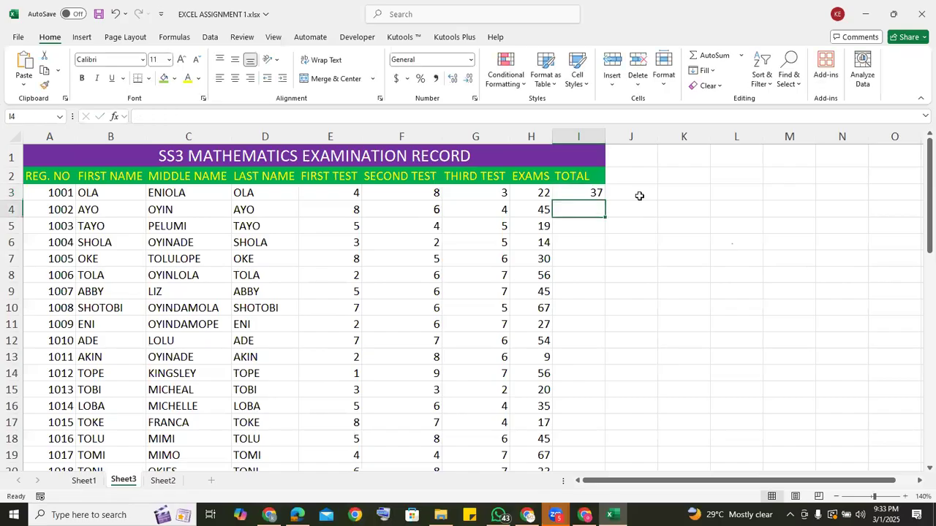
Fill the I3 total formula down to I13, and clear I3:I13 again.
{"action": "left_click", "coordinate": [583, 192]}
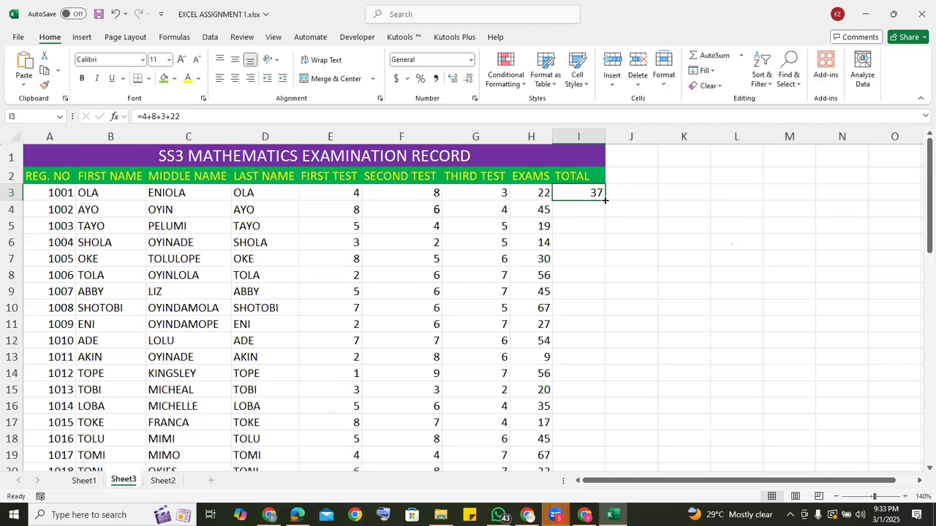
{"action": "left_click_drag", "start_coordinate": [605, 200], "coordinate": [606, 363]}
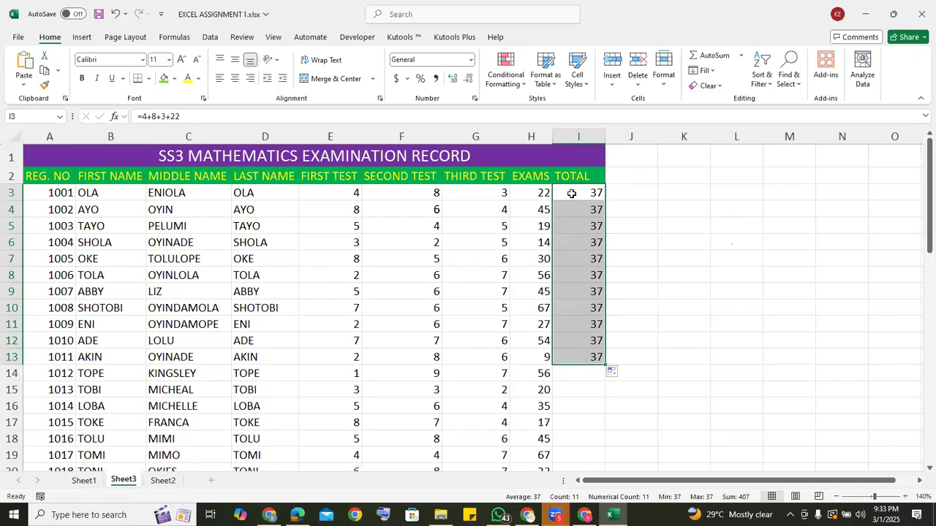
{"action": "key", "text": "Delete"}
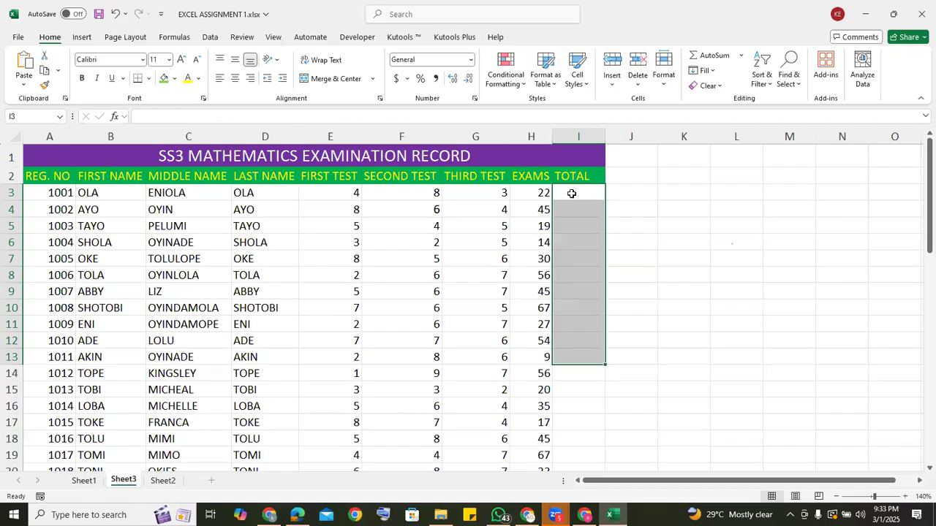
{"action": "left_click", "coordinate": [572, 193]}
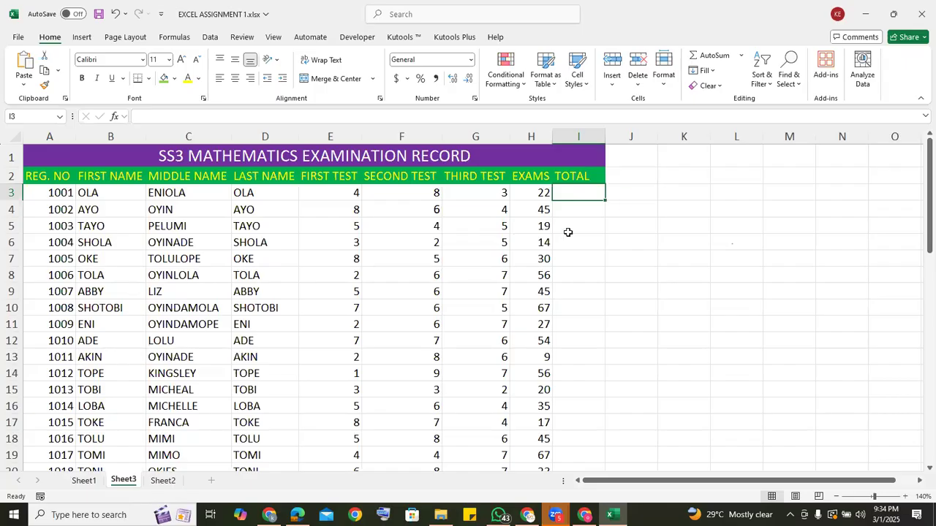
Calculate the first student's total in I3 with cell references, =E3+F3+G3+H3.
{"action": "type", "text": "="}
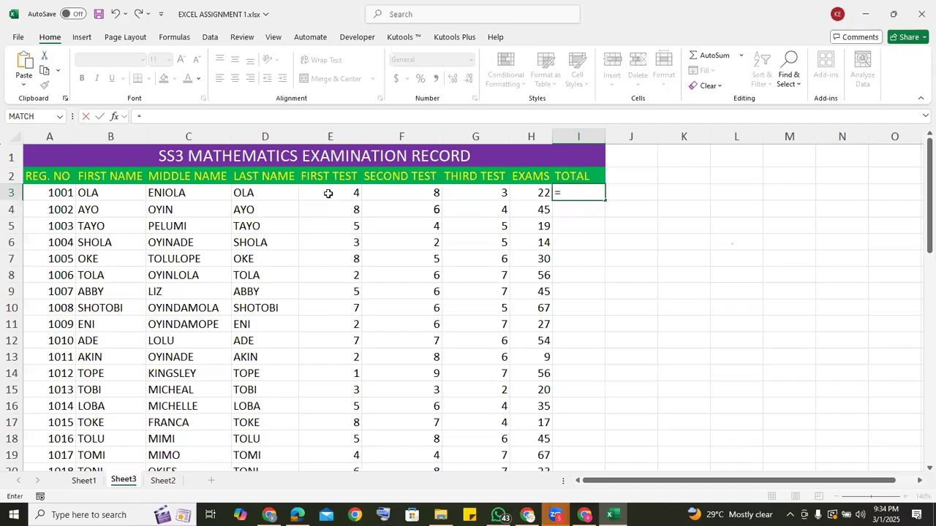
{"action": "left_click", "coordinate": [332, 194]}
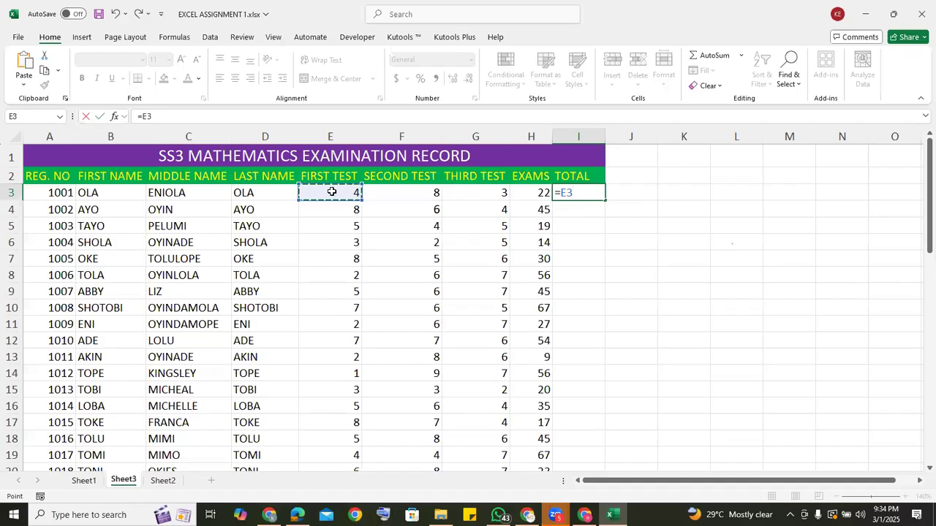
{"action": "key", "text": "BackSpace"}
{"action": "key", "text": "BackSpace"}
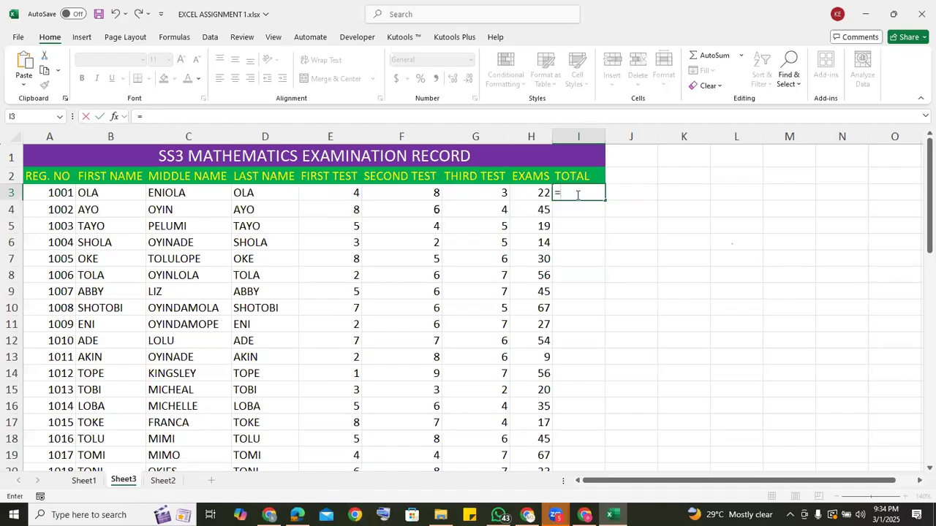
{"action": "type", "text": "E3"}
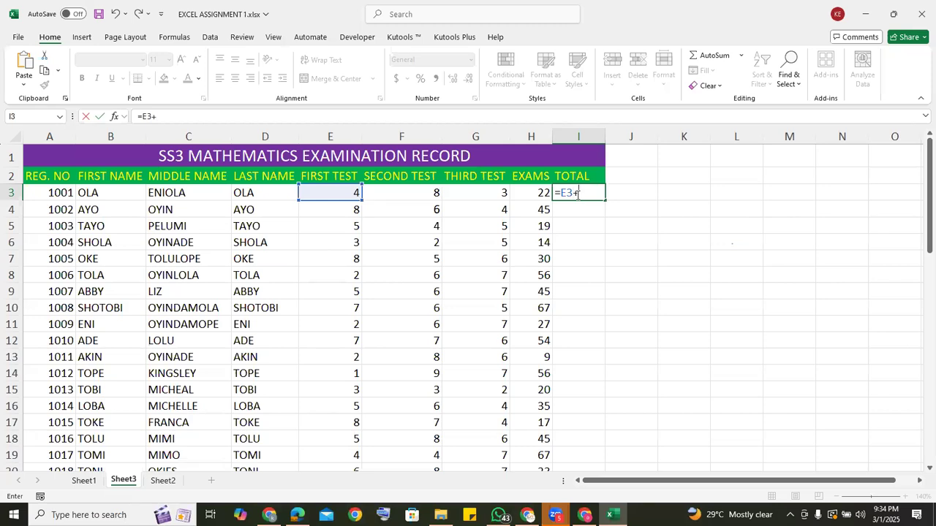
{"action": "type", "text": "+"}
{"action": "left_click", "coordinate": [388, 194]}
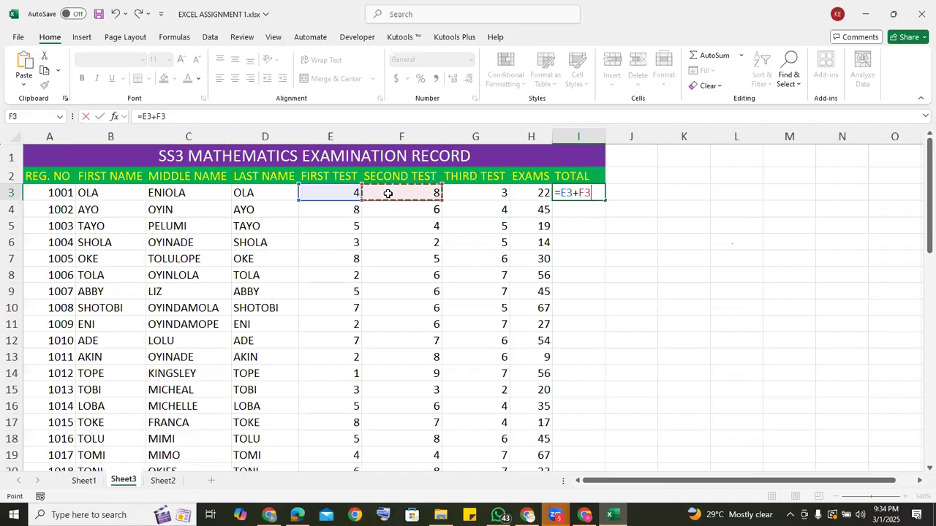
{"action": "type", "text": "+"}
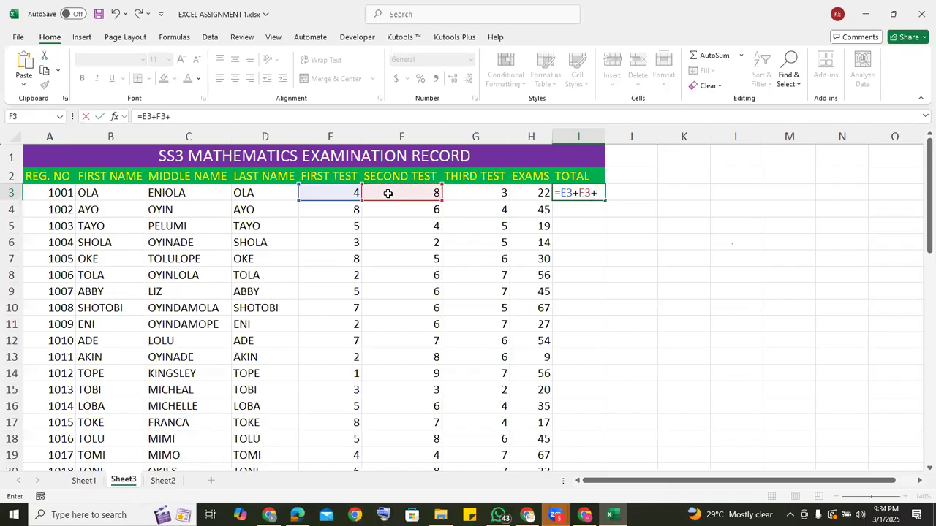
{"action": "left_click", "coordinate": [463, 190]}
{"action": "type", "text": "+"}
{"action": "left_click", "coordinate": [521, 192]}
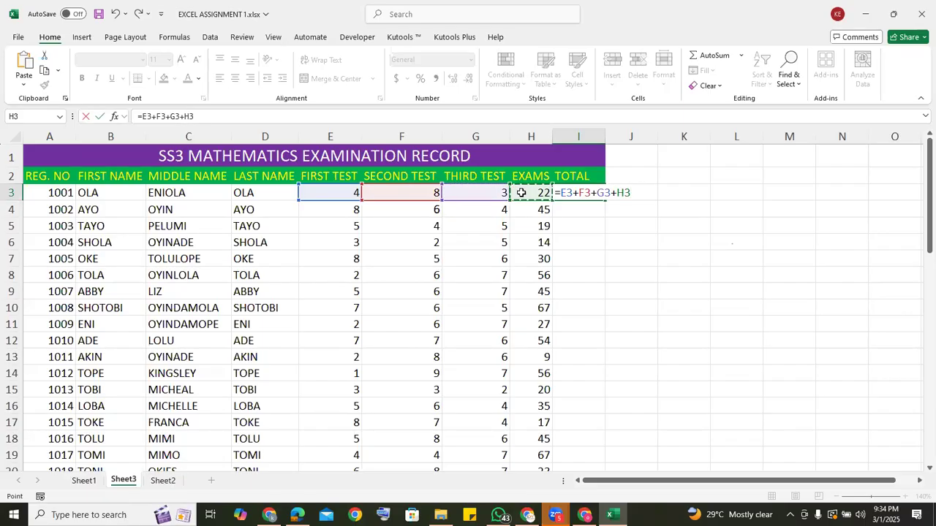
{"action": "key", "text": "Return"}
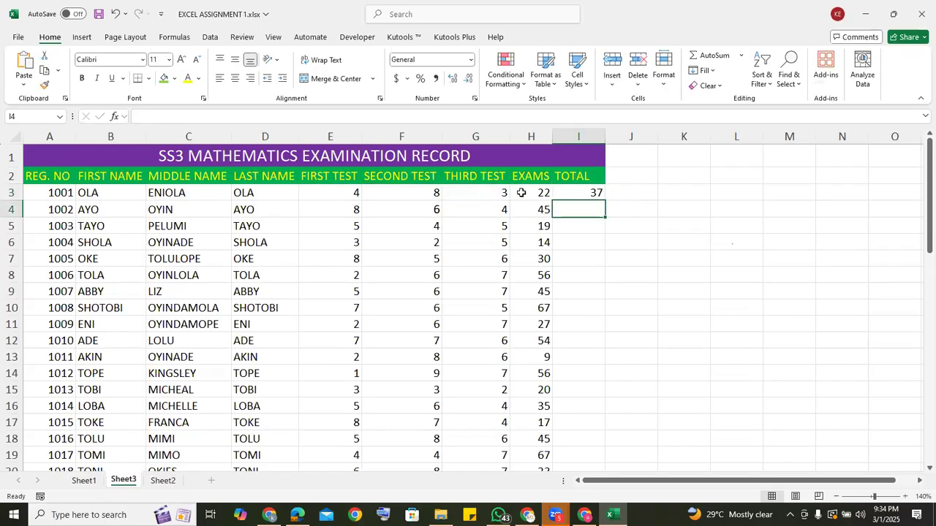
Fill the I3 total formula down the TOTAL column to the last student and clear the surplus formula in I53.
{"action": "left_click", "coordinate": [579, 189]}
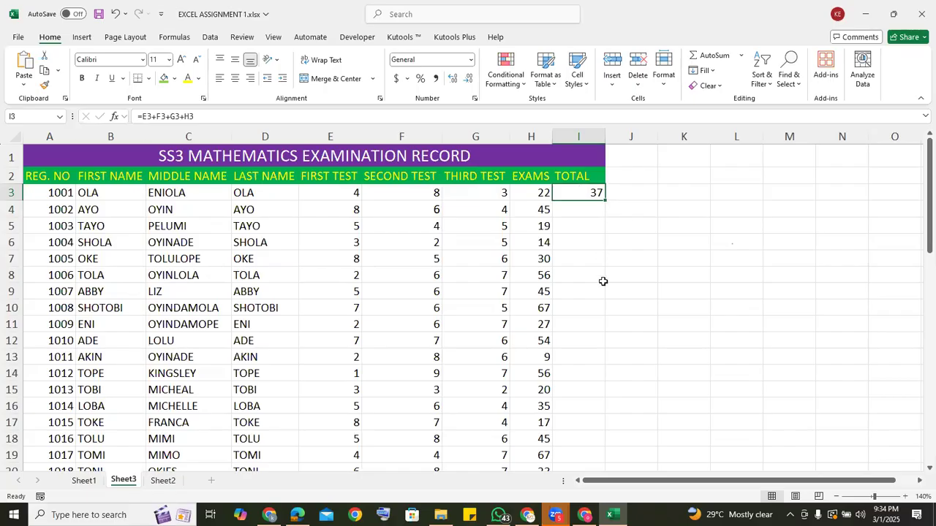
{"action": "double_click", "coordinate": [604, 199]}
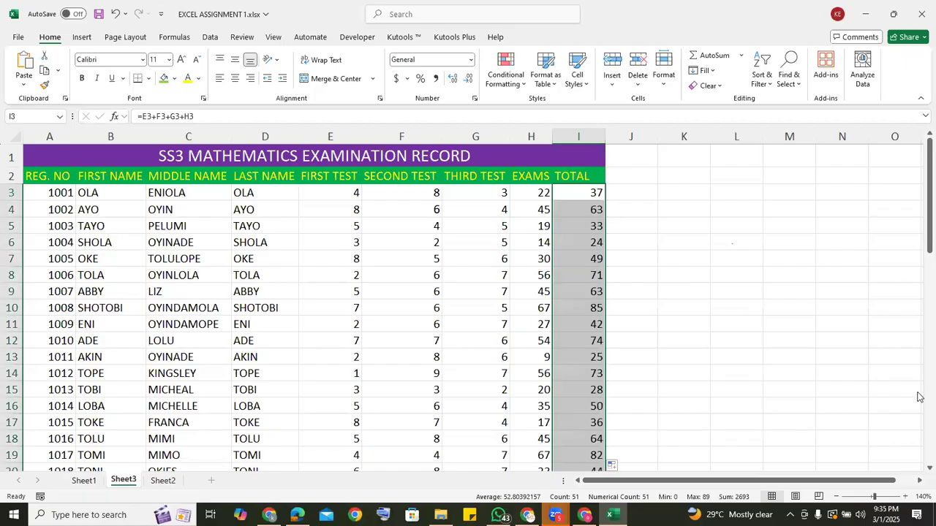
{"action": "scroll", "coordinate": [920, 395], "scroll_direction": "down", "scroll_amount": 13}
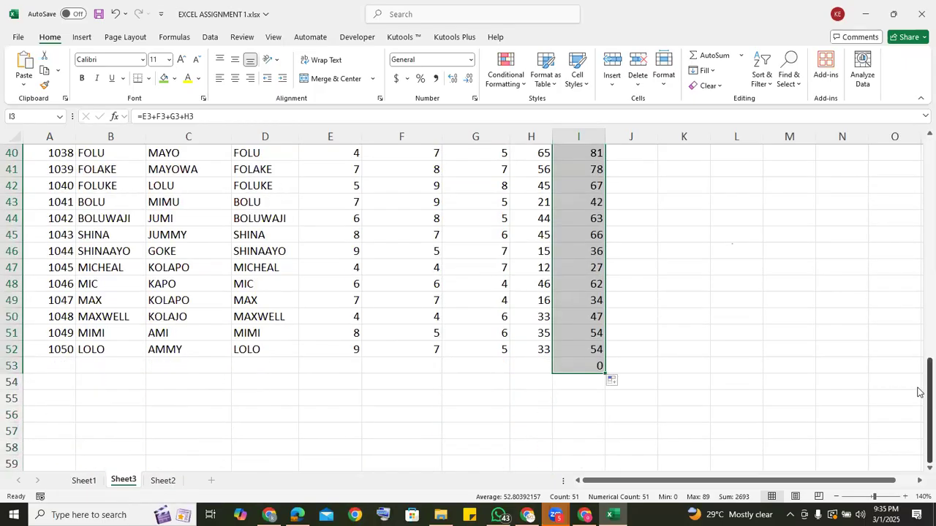
{"action": "left_click", "coordinate": [598, 366]}
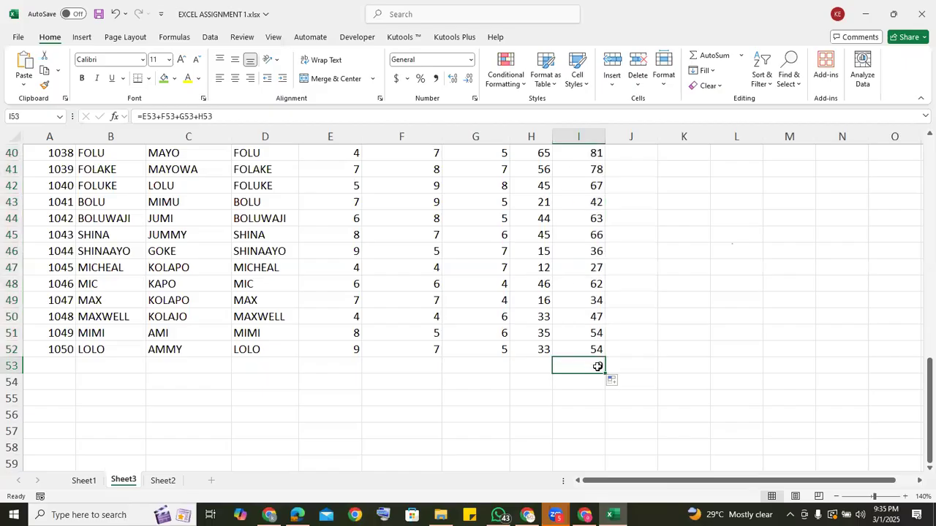
{"action": "key", "text": "Delete"}
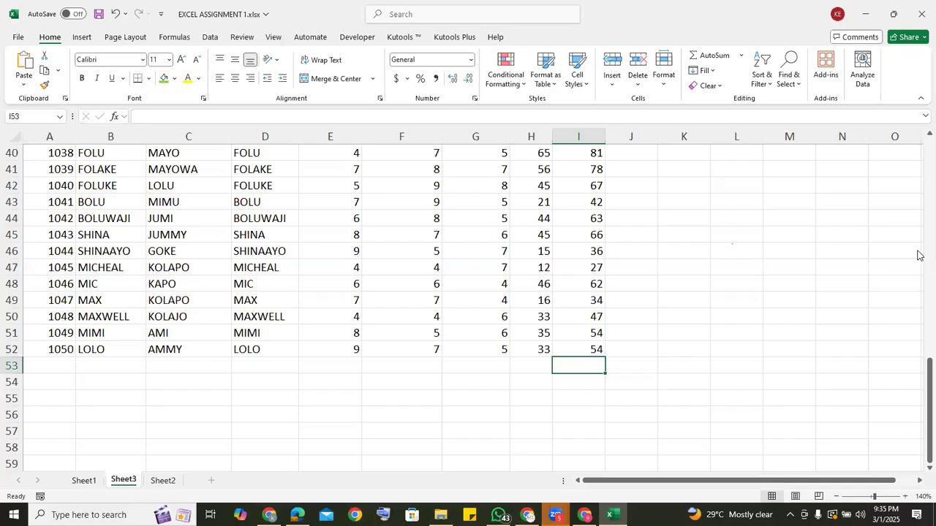
Inspect the total formulas in I3 through I6 to check which score cells each row adds.
{"action": "scroll", "coordinate": [919, 251], "scroll_direction": "up", "scroll_amount": 13}
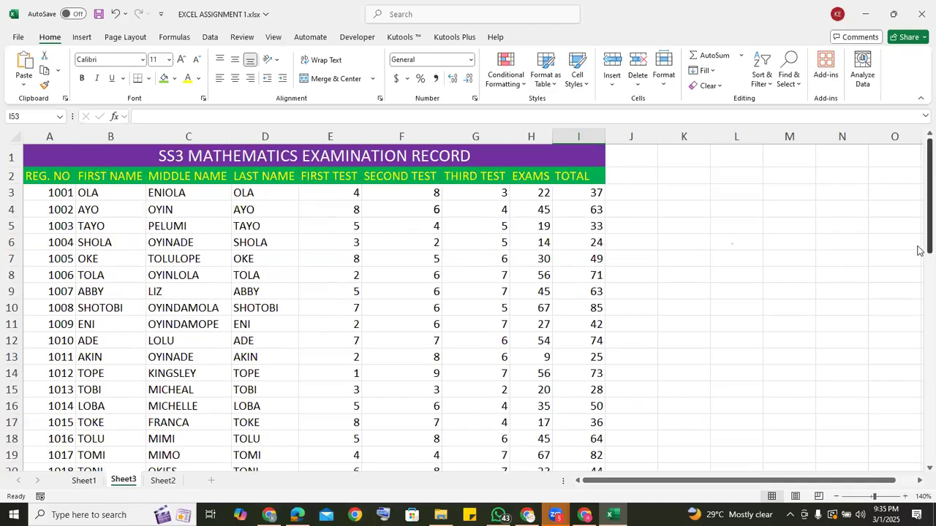
{"action": "left_click", "coordinate": [581, 195]}
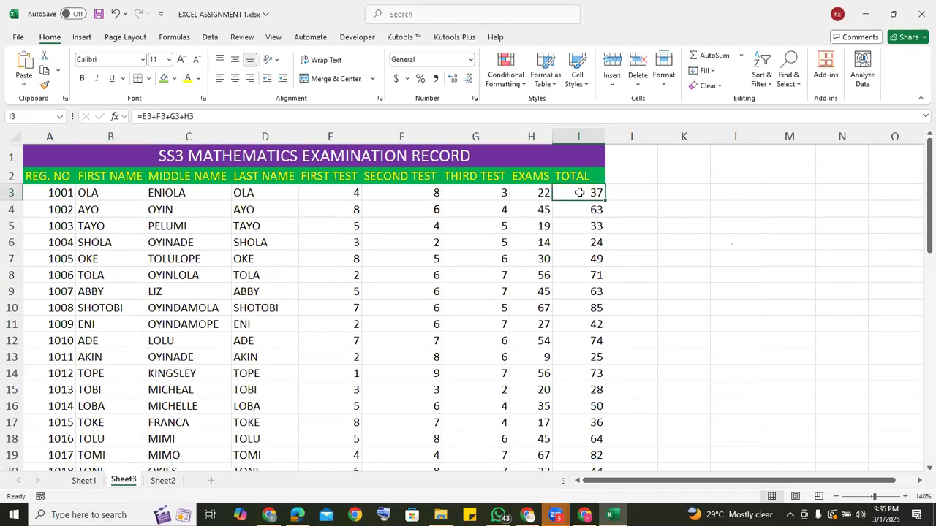
{"action": "double_click", "coordinate": [579, 192]}
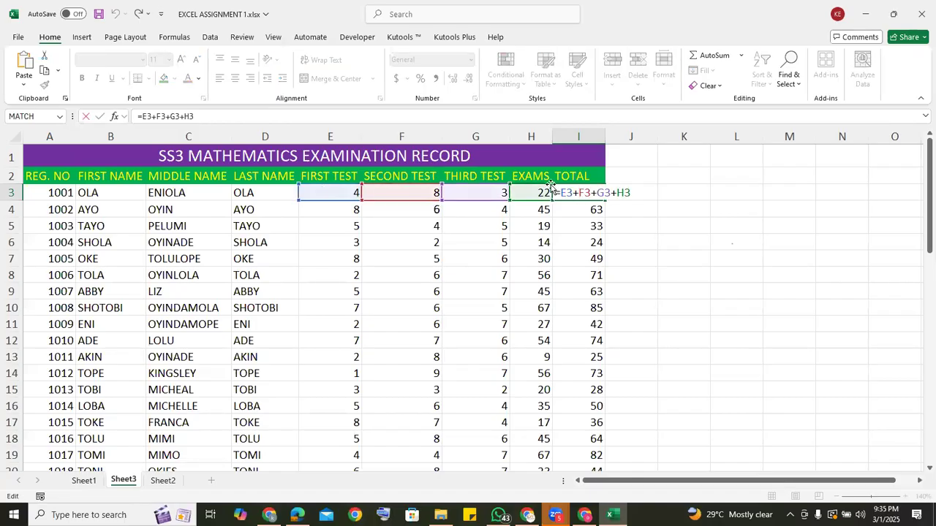
{"action": "key", "text": "Return"}
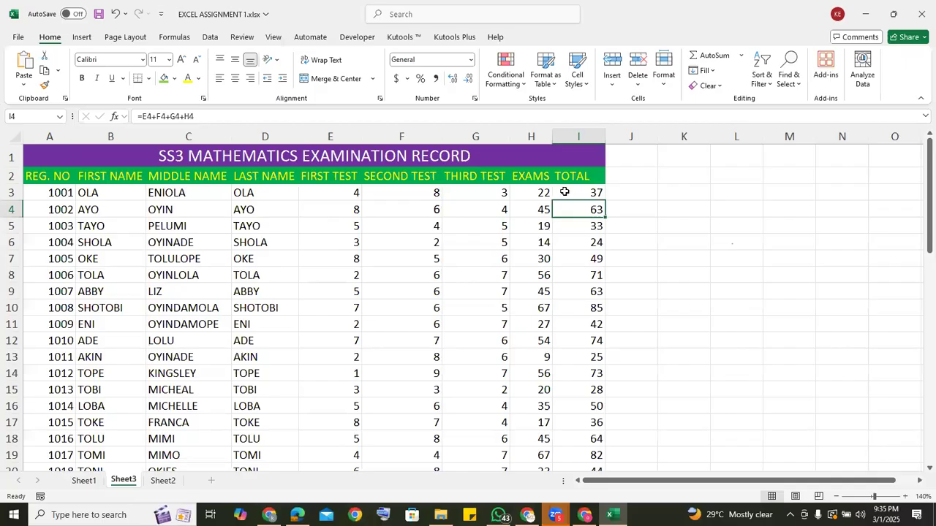
{"action": "double_click", "coordinate": [574, 210]}
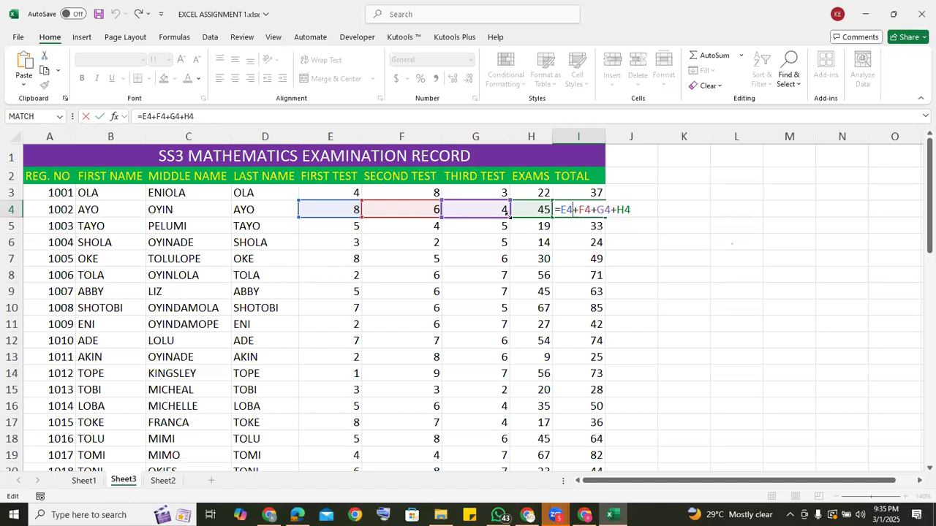
{"action": "key", "text": "Return"}
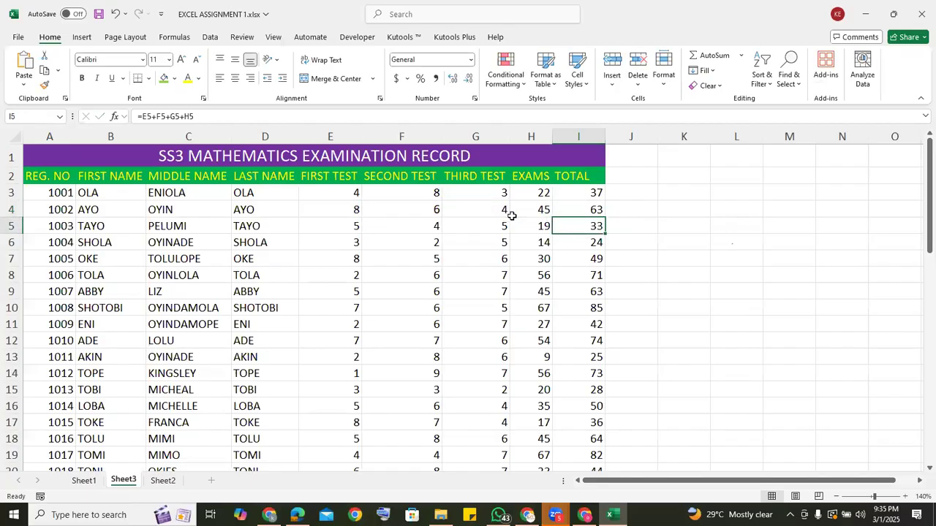
{"action": "double_click", "coordinate": [579, 229]}
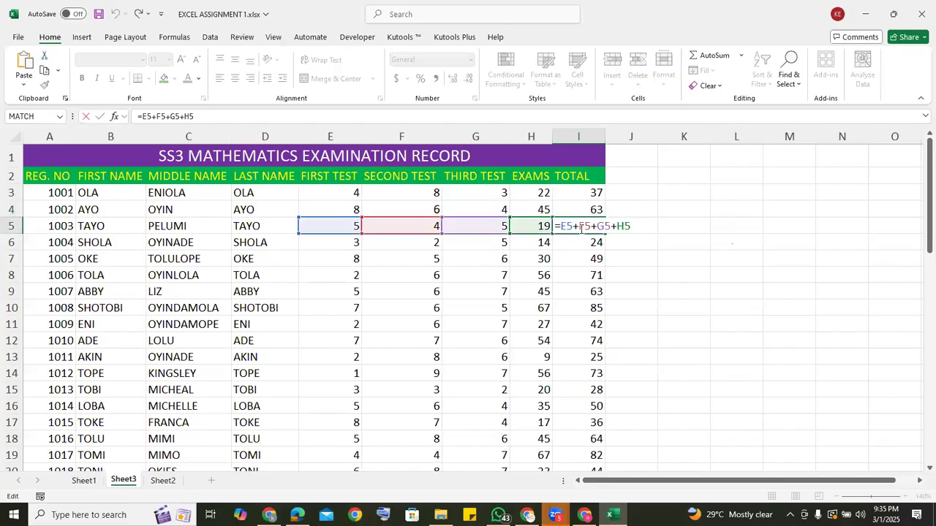
{"action": "key", "text": "Return"}
{"action": "key", "text": "Return"}
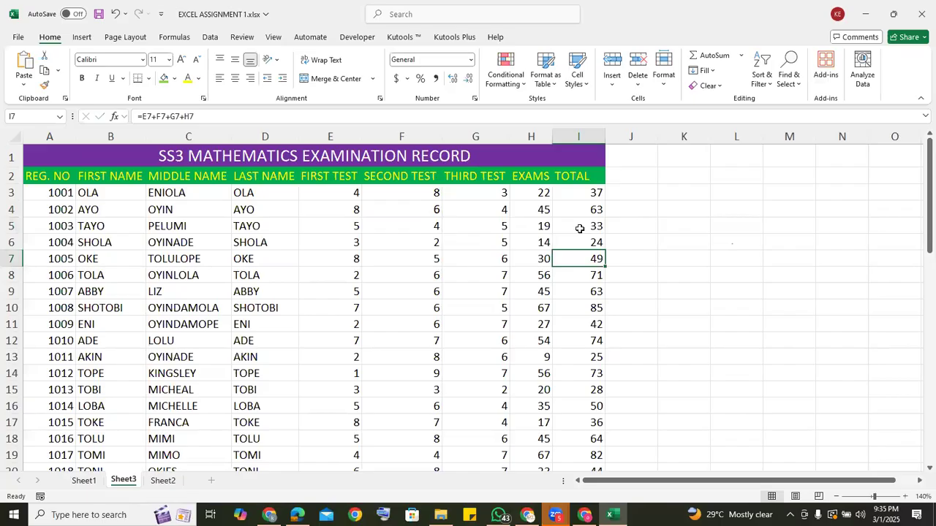
{"action": "left_click", "coordinate": [584, 245]}
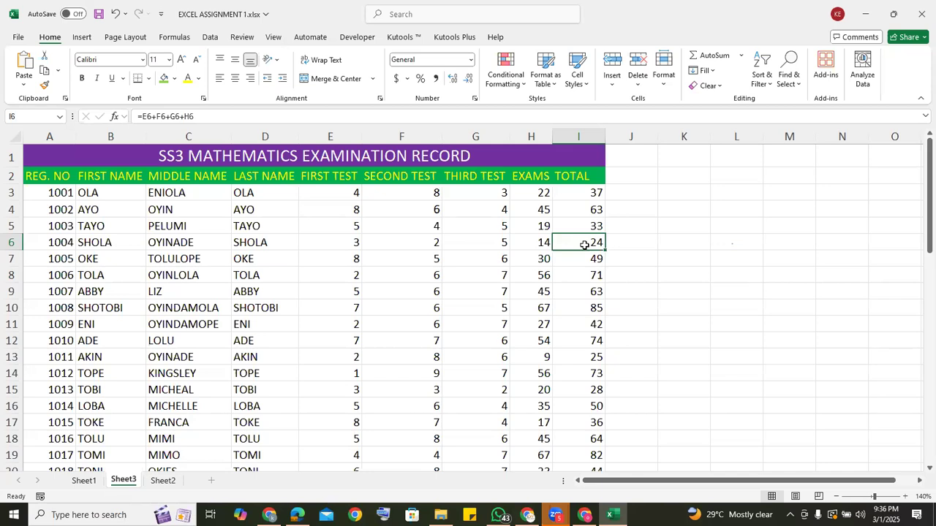
Clear all the student totals in I3:I52.
{"action": "left_click", "coordinate": [576, 192]}
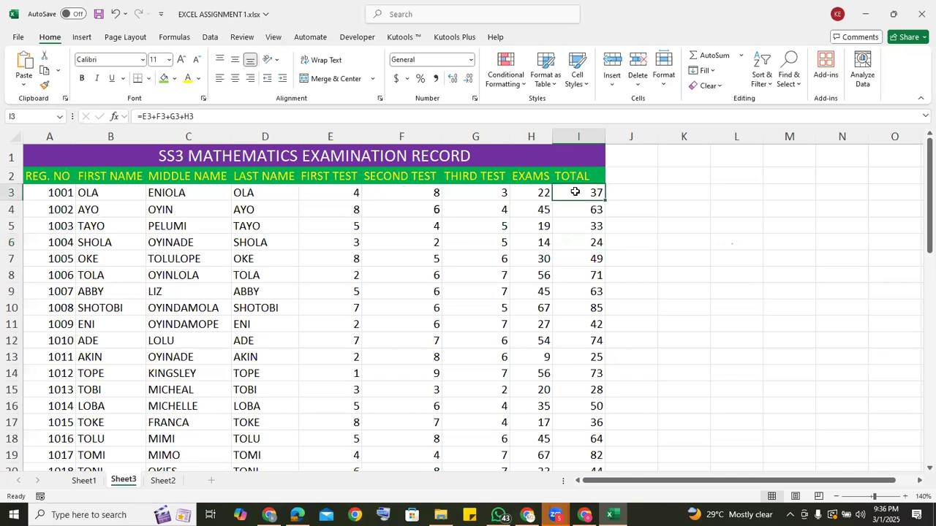
{"action": "left_click_drag", "start_coordinate": [576, 194], "coordinate": [582, 474]}
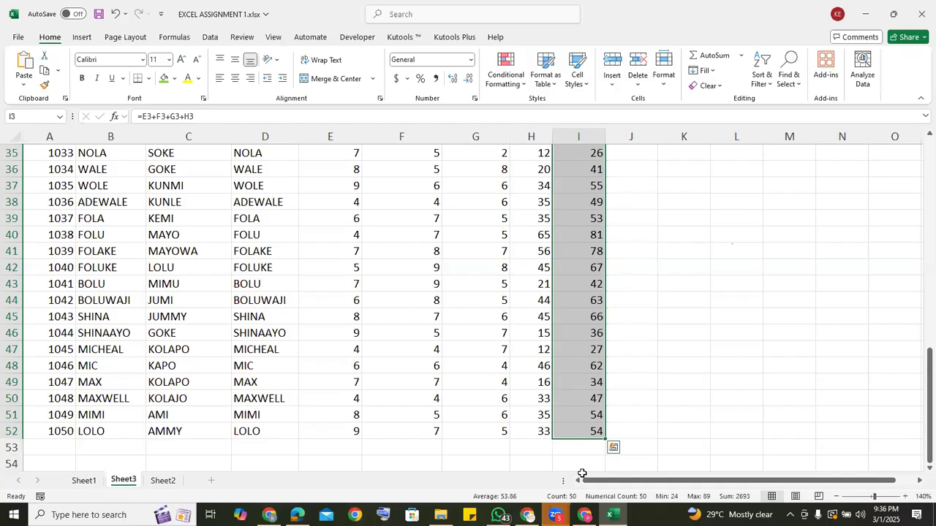
{"action": "key", "text": "Delete"}
Calculate the first student's total in I3 by listing the four score cells separately, =SUM(E3,F3,G3,H3).
{"action": "scroll", "coordinate": [582, 468], "scroll_direction": "up", "scroll_amount": 11}
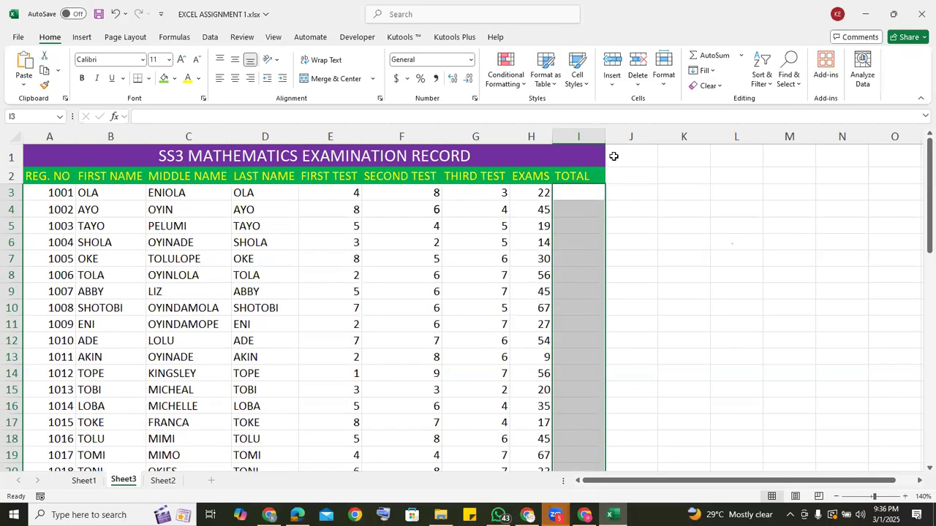
{"action": "left_click", "coordinate": [566, 193]}
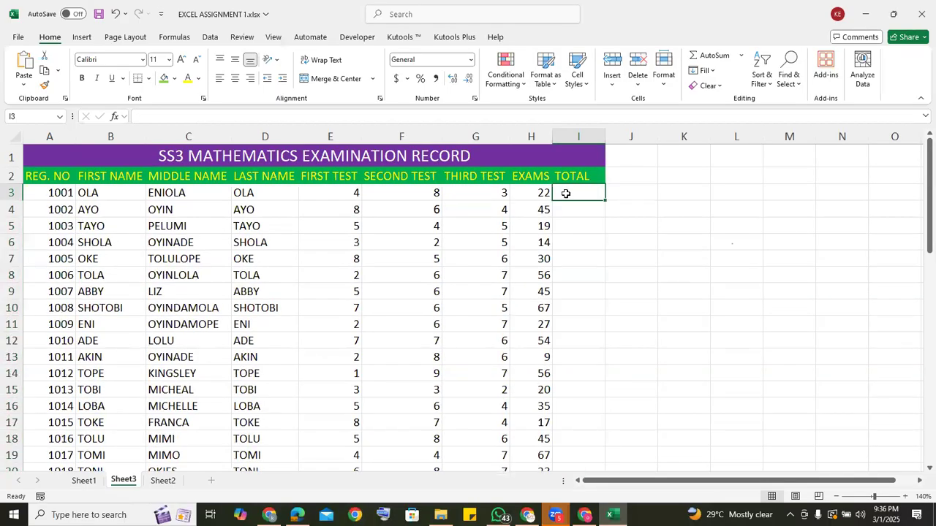
{"action": "type", "text": "=S"}
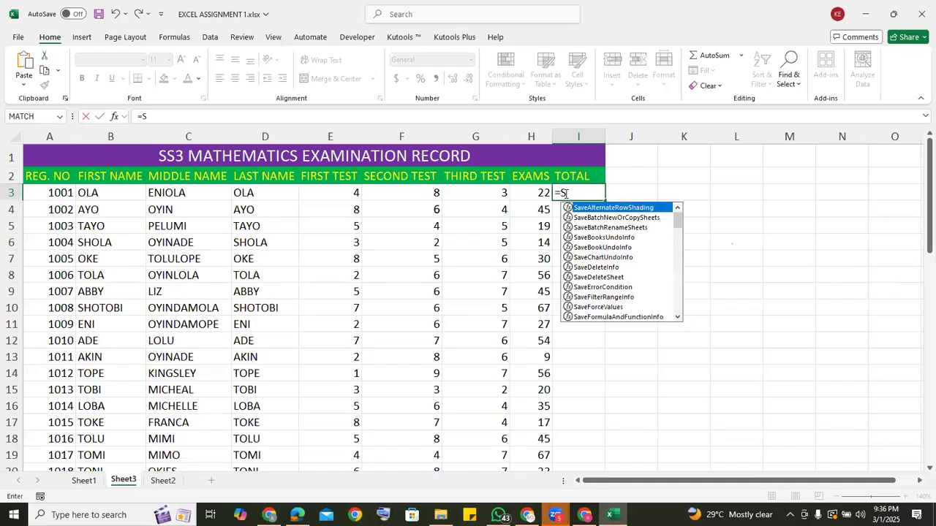
{"action": "type", "text": "U"}
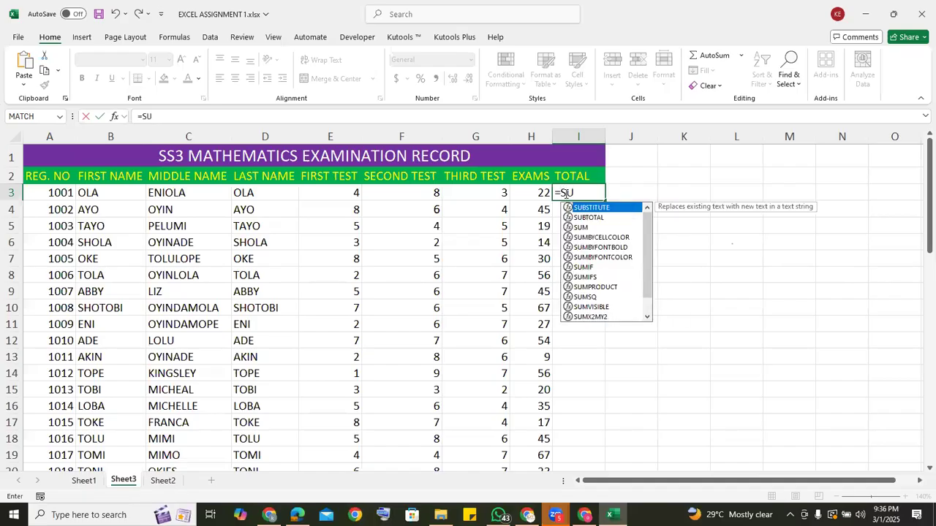
{"action": "type", "text": "M"}
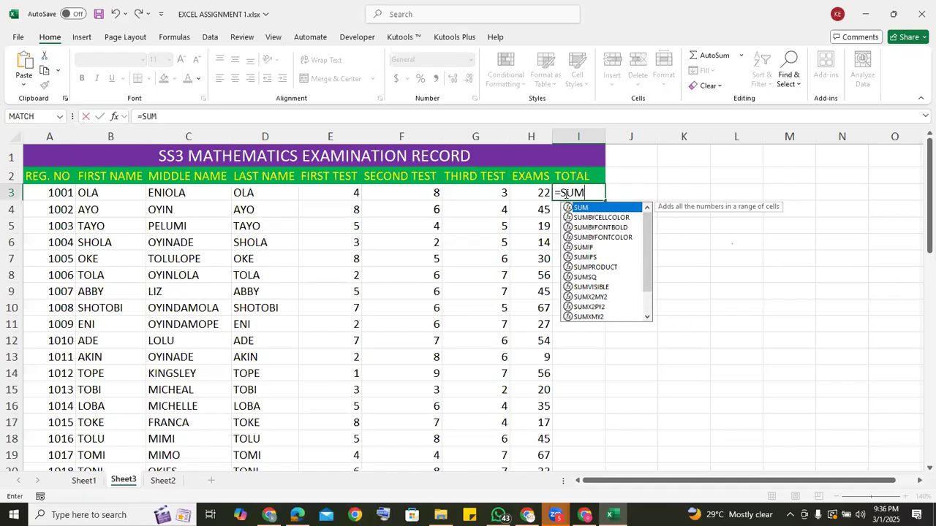
{"action": "double_click", "coordinate": [588, 210]}
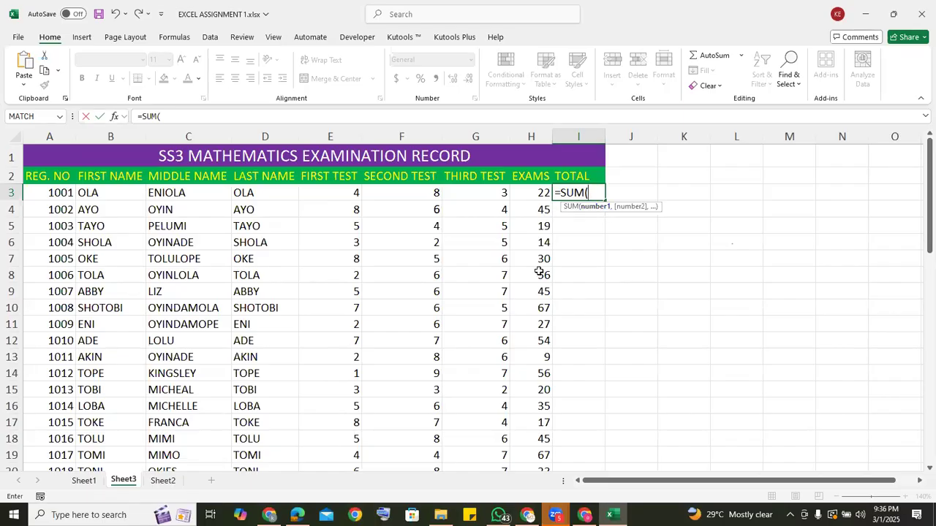
{"action": "left_click", "coordinate": [346, 192]}
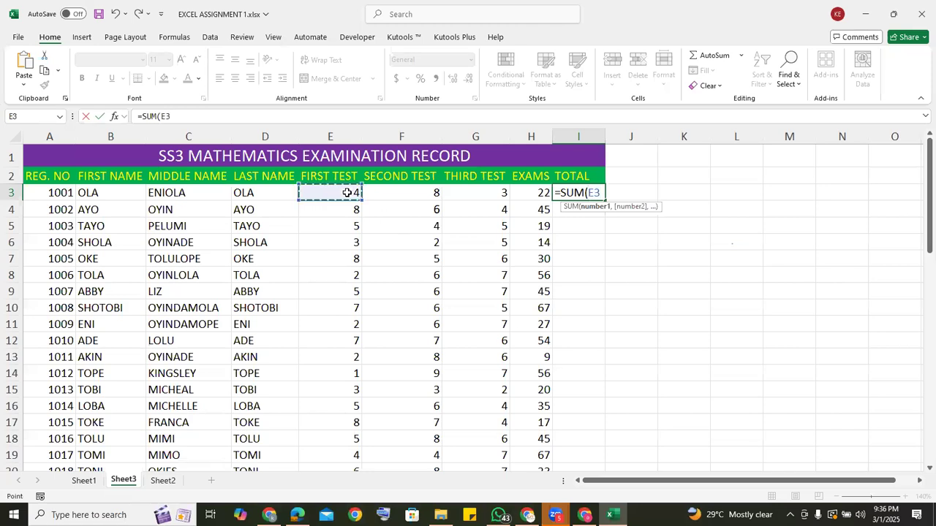
{"action": "type", "text": ","}
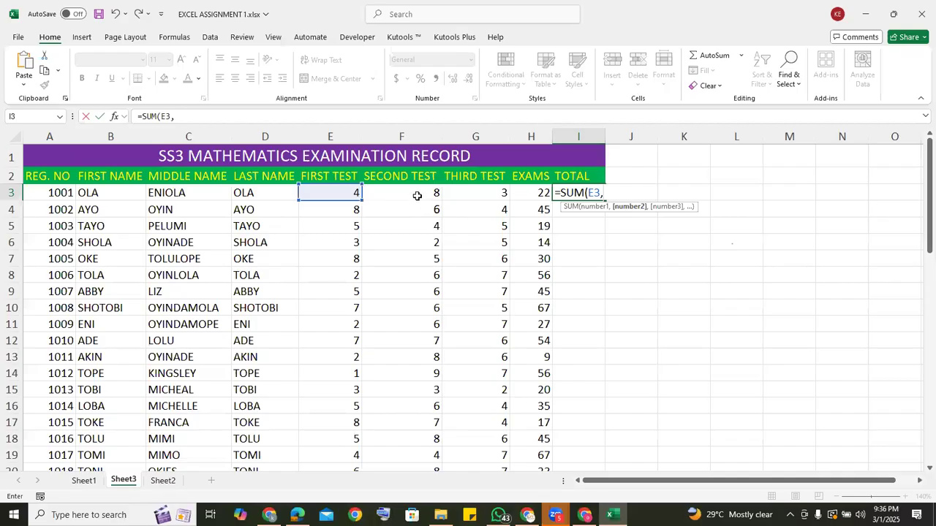
{"action": "left_click", "coordinate": [417, 196]}
{"action": "type", "text": ","}
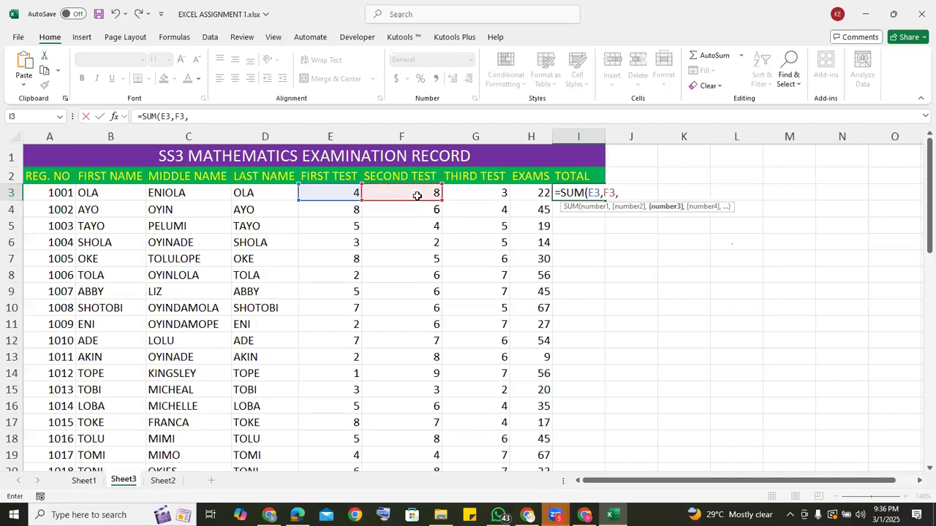
{"action": "left_click", "coordinate": [489, 192]}
{"action": "type", "text": ","}
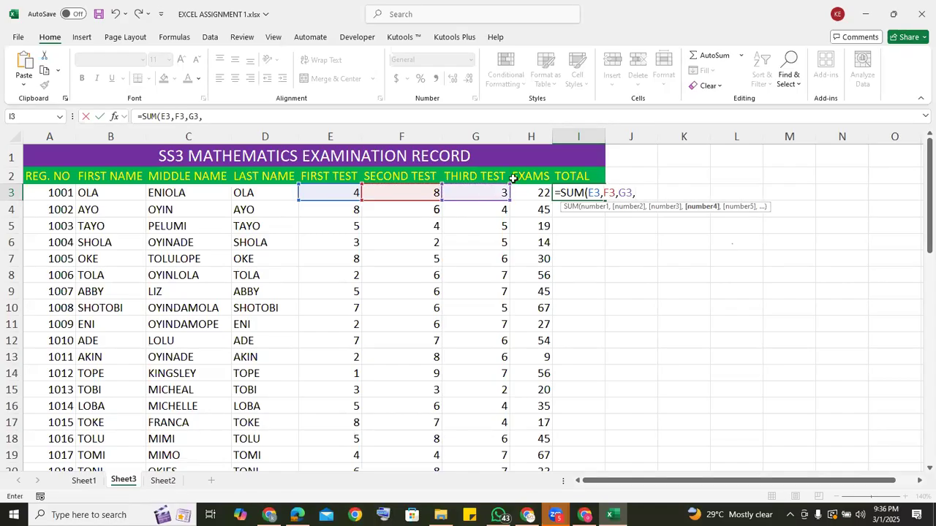
{"action": "left_click", "coordinate": [526, 193]}
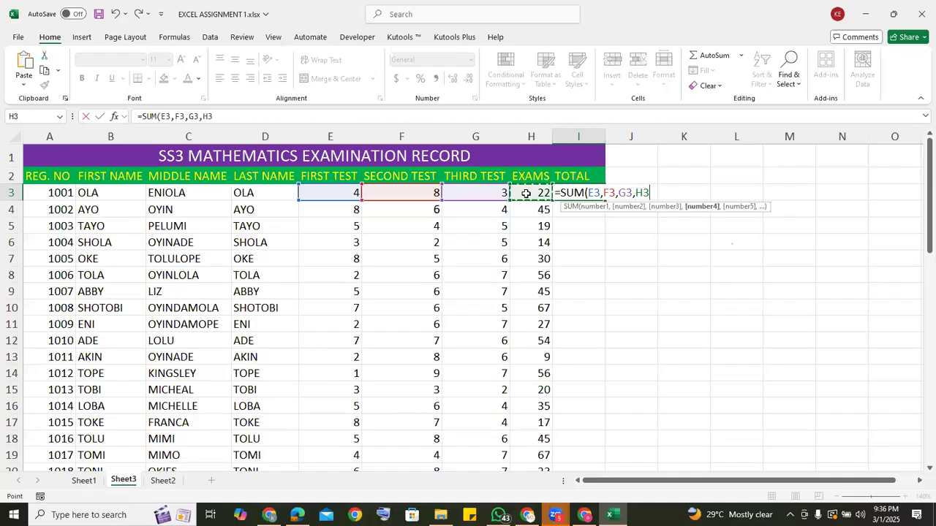
{"action": "type", "text": ")"}
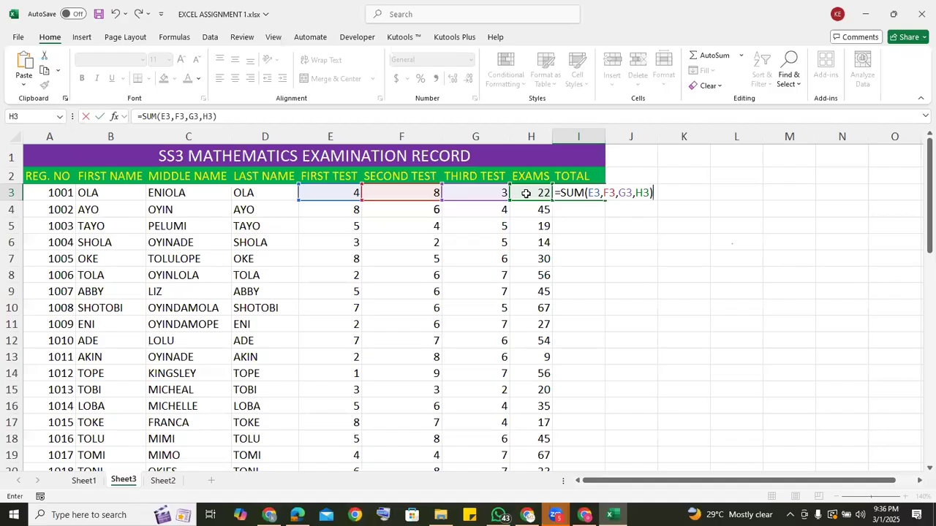
{"action": "key", "text": "Return"}
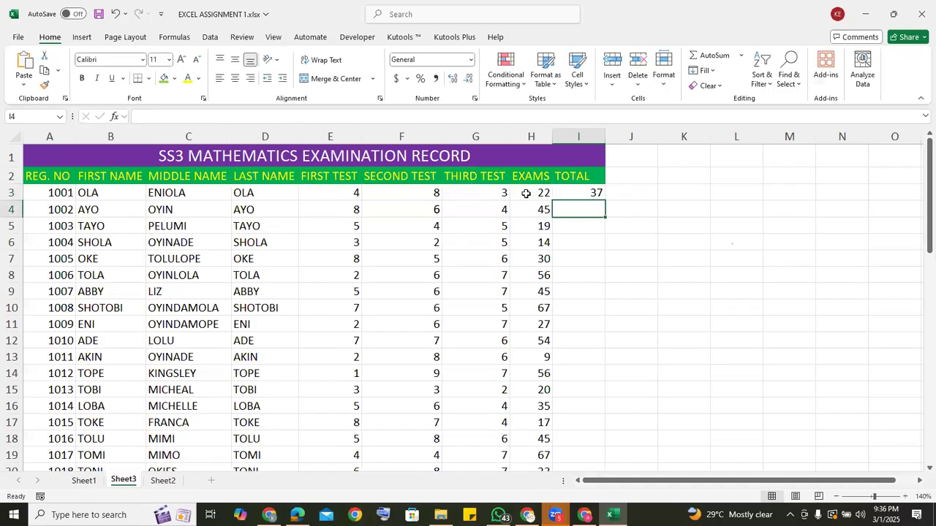
Fill the I3 SUM formula down the TOTAL column and clear all the filled totals again.
{"action": "left_click", "coordinate": [597, 193]}
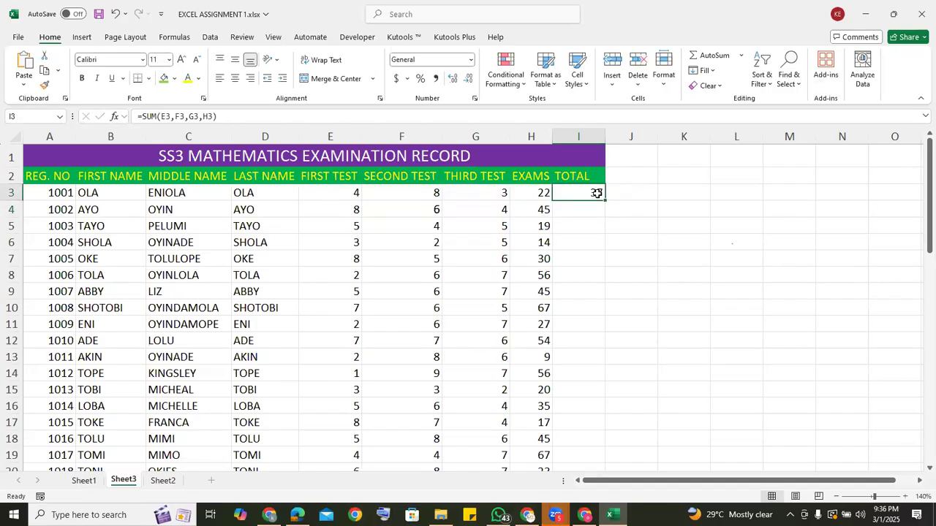
{"action": "double_click", "coordinate": [603, 198]}
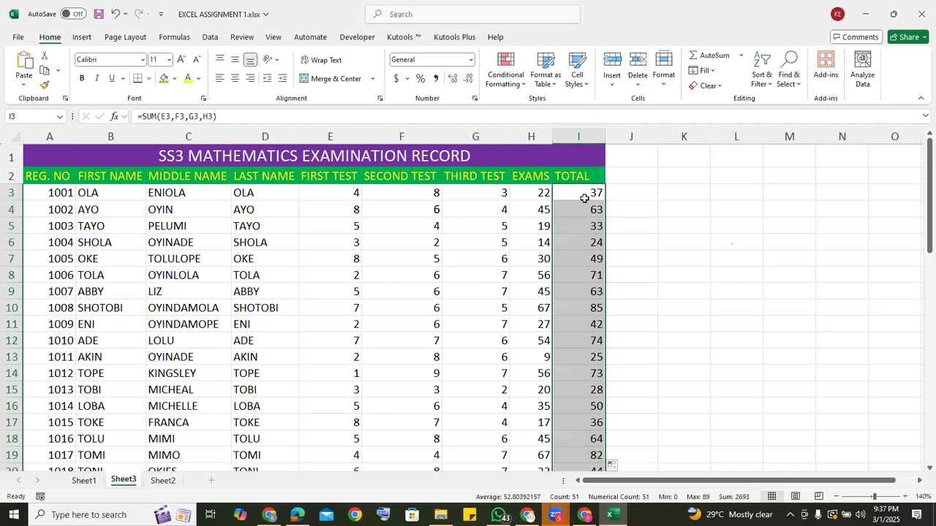
{"action": "key", "text": "Delete"}
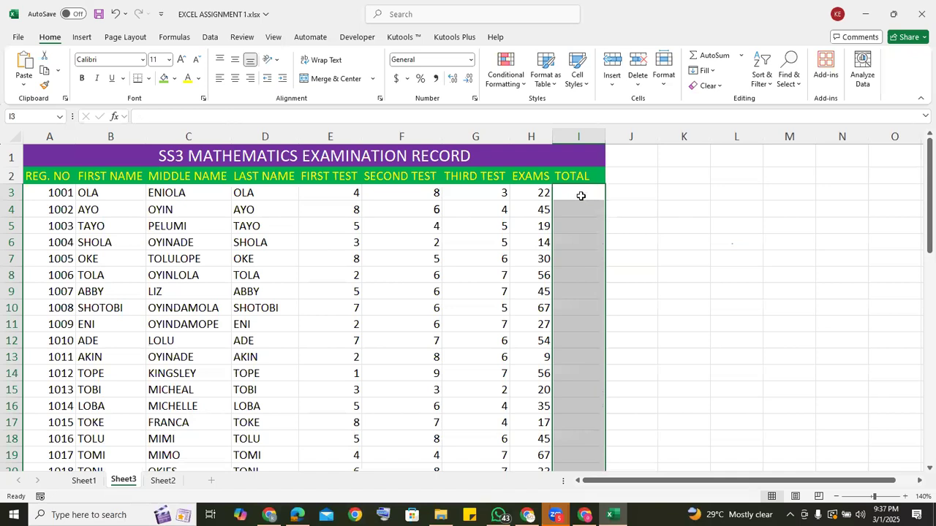
Calculate the first student's total in I3 with the range formula =SUM(E3:H3) and fill it down the TOTAL column.
{"action": "left_click", "coordinate": [581, 196]}
{"action": "type", "text": "="}
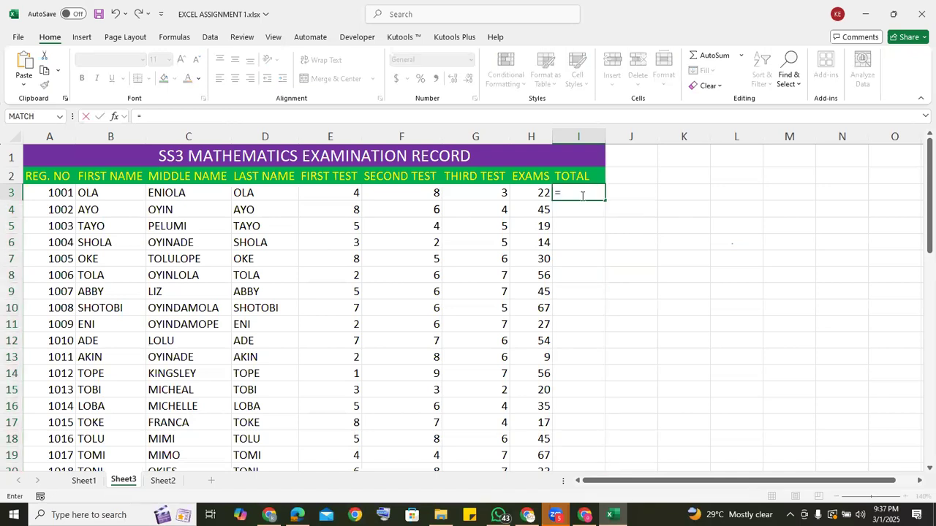
{"action": "type", "text": "SUM"}
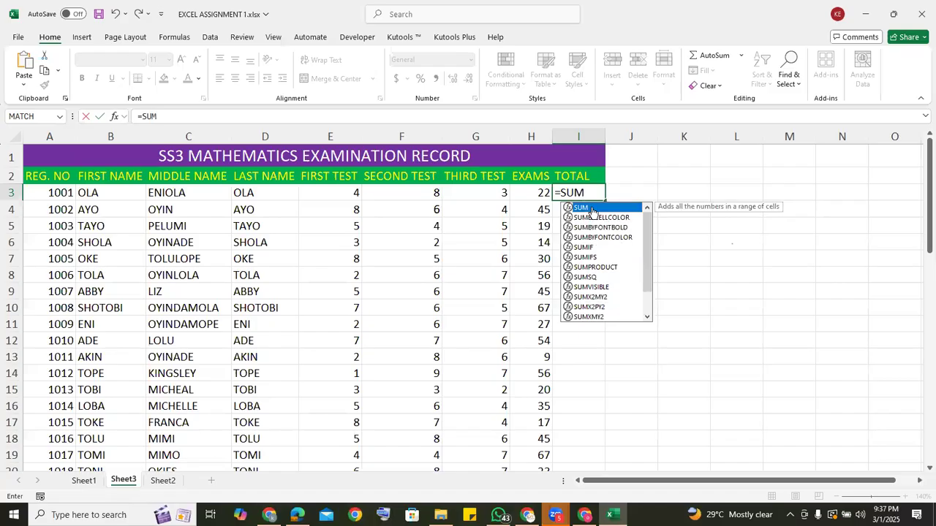
{"action": "double_click", "coordinate": [591, 210]}
{"action": "left_click", "coordinate": [326, 191]}
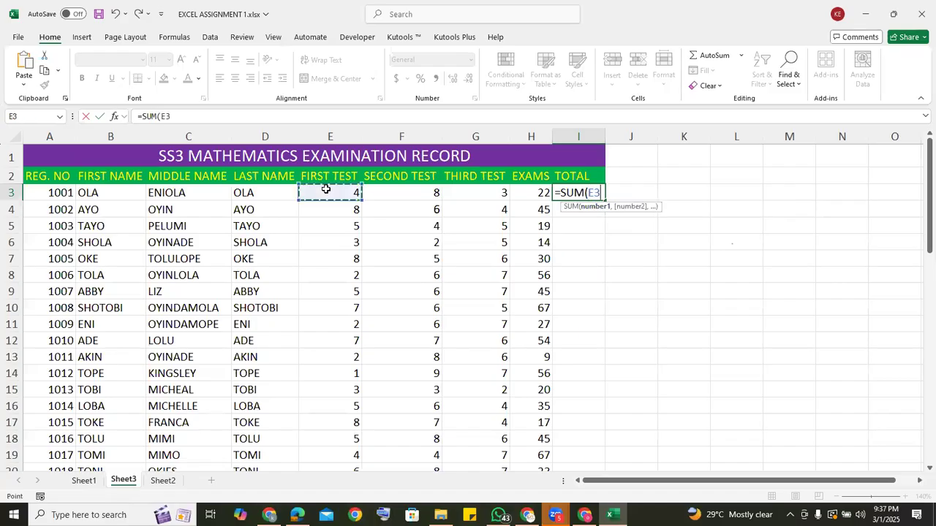
{"action": "left_click_drag", "start_coordinate": [344, 194], "coordinate": [523, 193]}
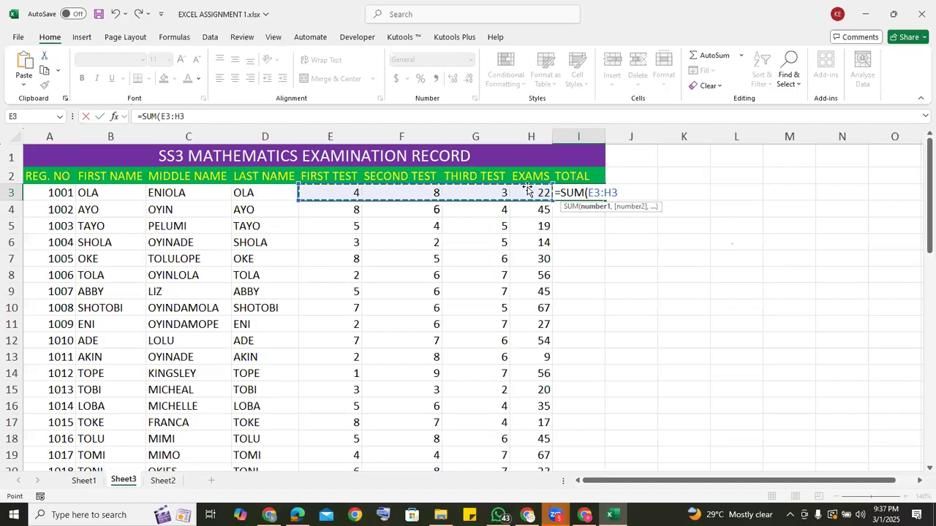
{"action": "type", "text": ")"}
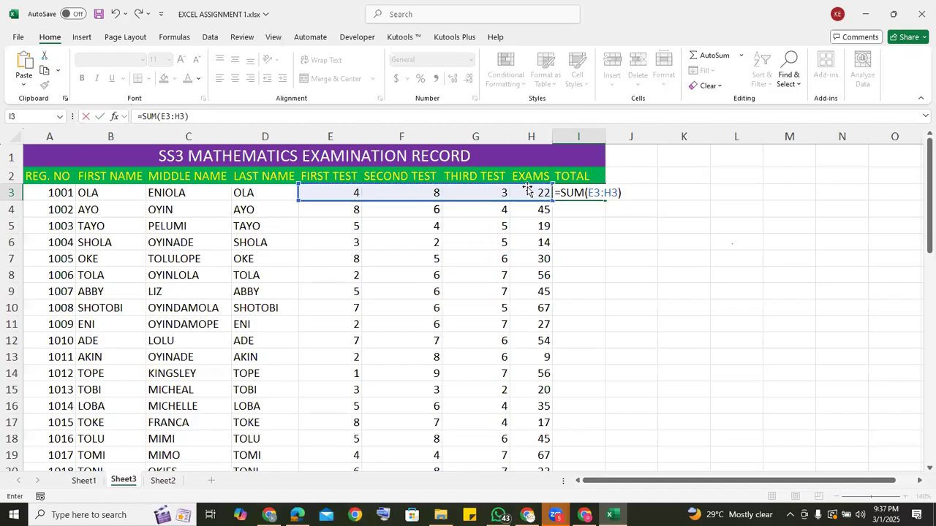
{"action": "key", "text": "Return"}
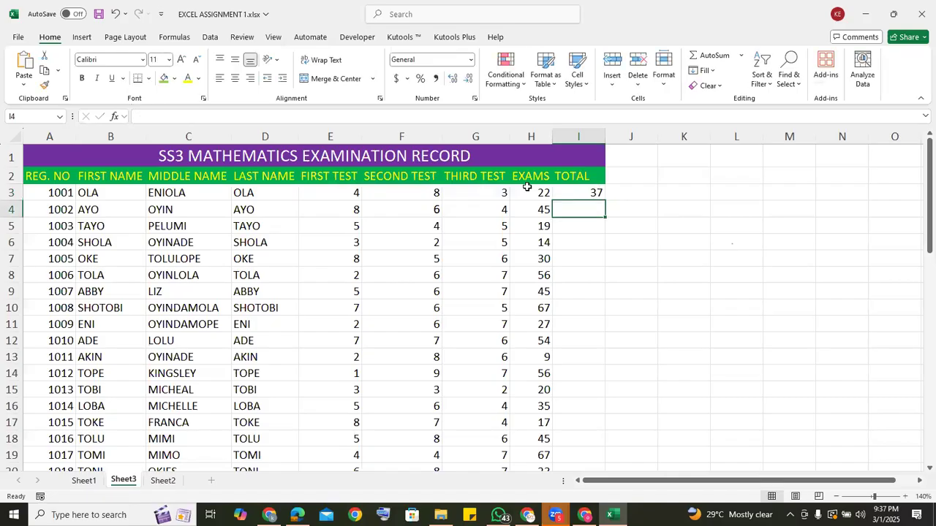
{"action": "double_click", "coordinate": [606, 200]}
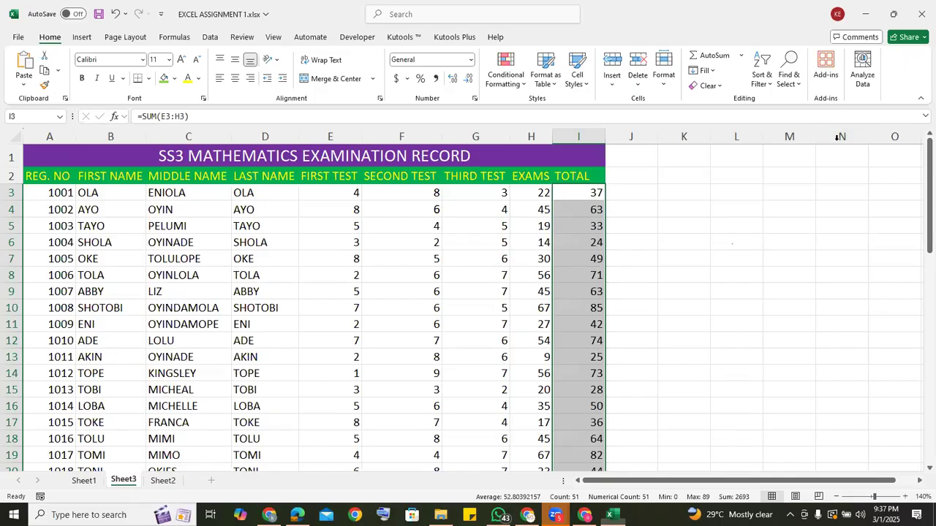
Add the column heading DIV in J2, beside TOTAL.
{"action": "left_click", "coordinate": [619, 175]}
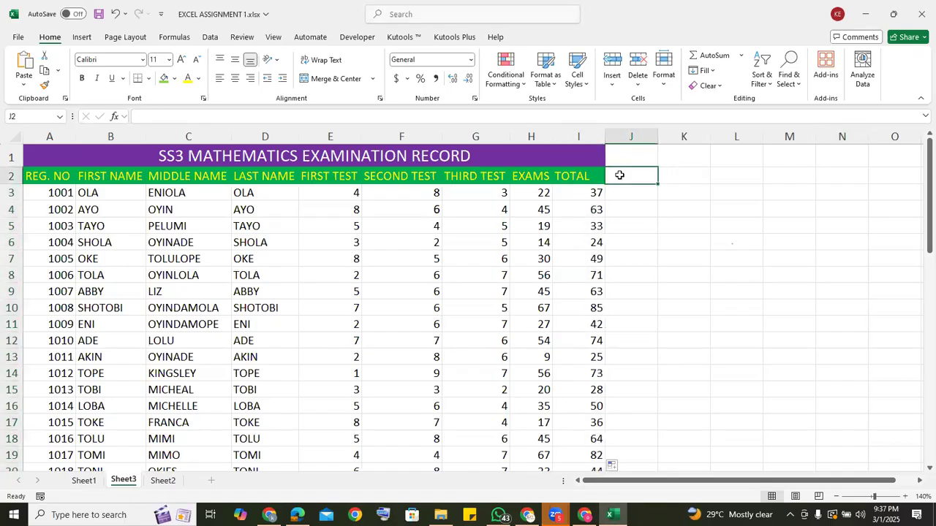
{"action": "type", "text": "D"}
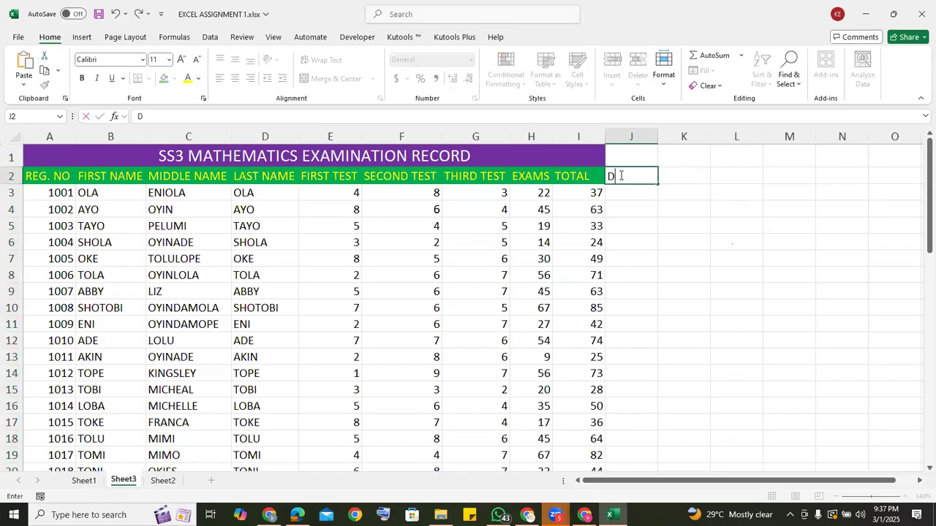
{"action": "type", "text": "IV"}
Divide the first student's exam score by the first test score in J3 with =H3/E3.
{"action": "left_click", "coordinate": [623, 193]}
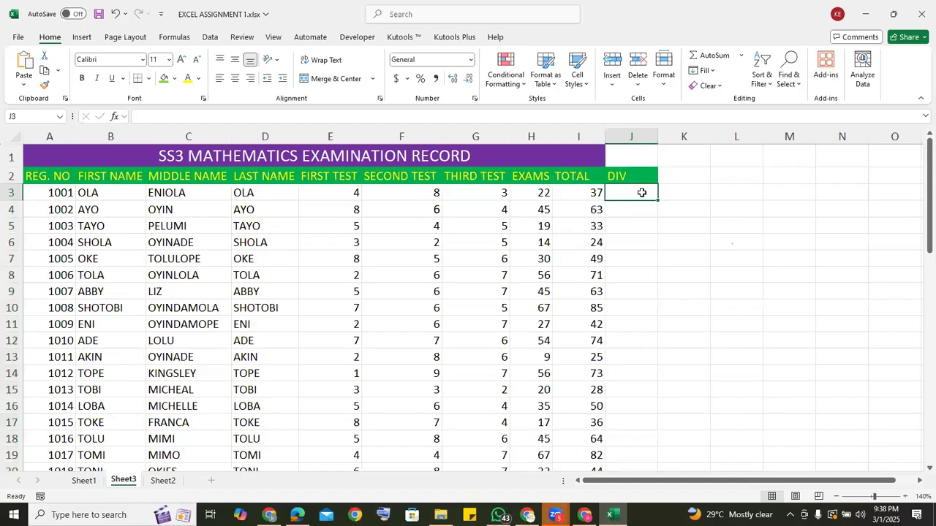
{"action": "type", "text": "="}
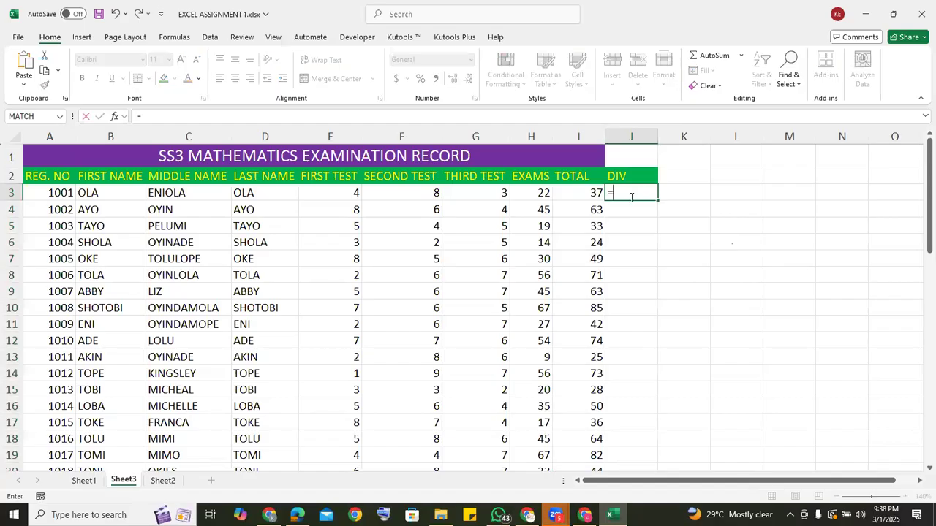
{"action": "left_click", "coordinate": [524, 193]}
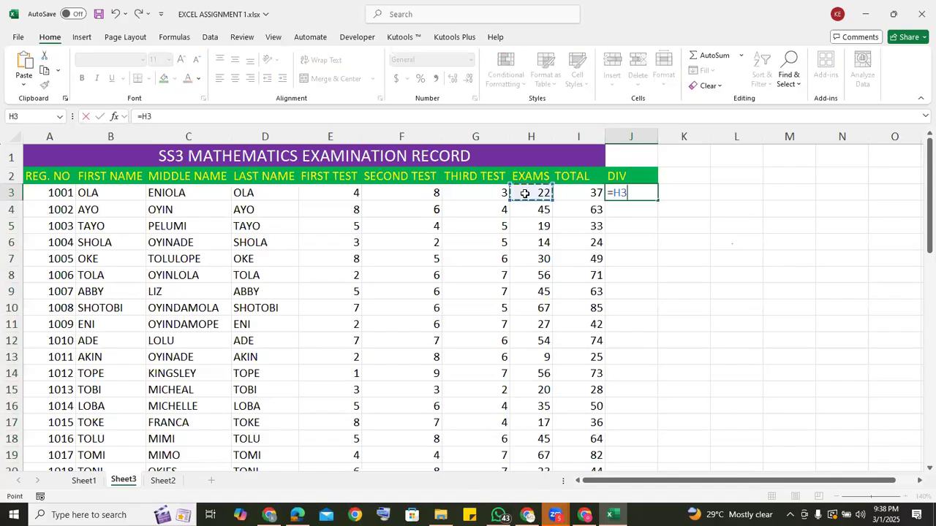
{"action": "type", "text": "/"}
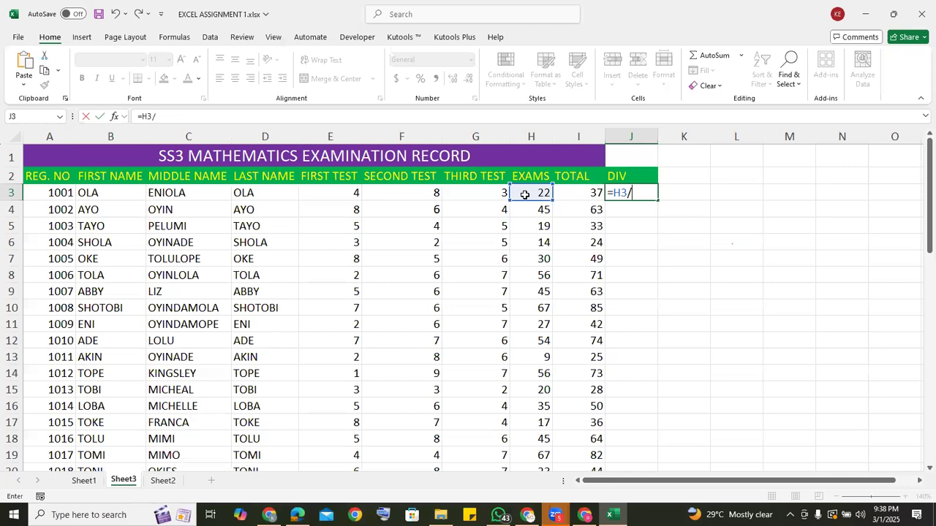
{"action": "left_click", "coordinate": [333, 190]}
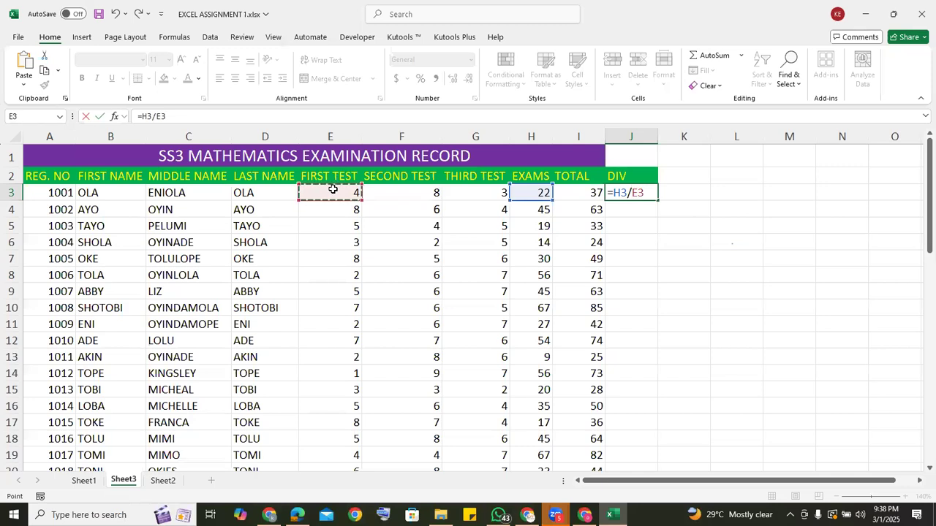
{"action": "key", "text": "Return"}
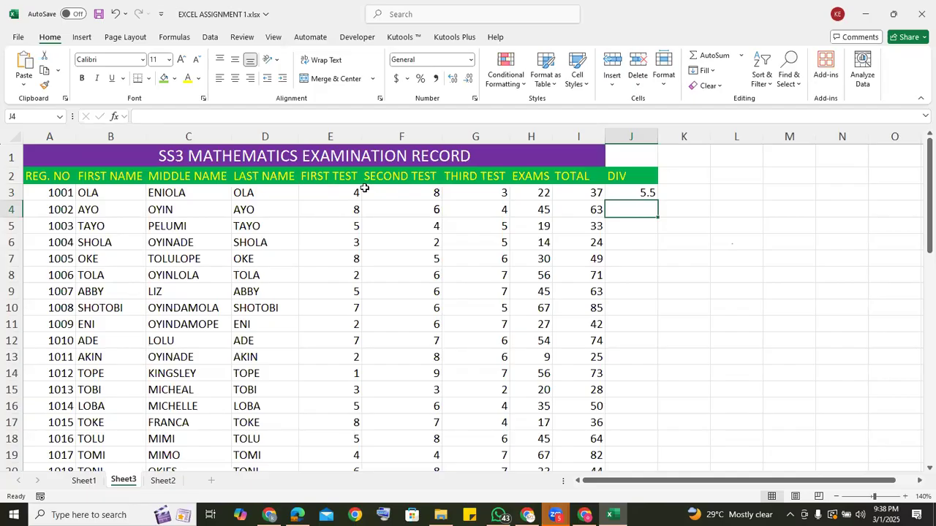
Fill the J3 division formula down the DIV column and reduce the results to zero decimal places.
{"action": "left_click", "coordinate": [634, 192]}
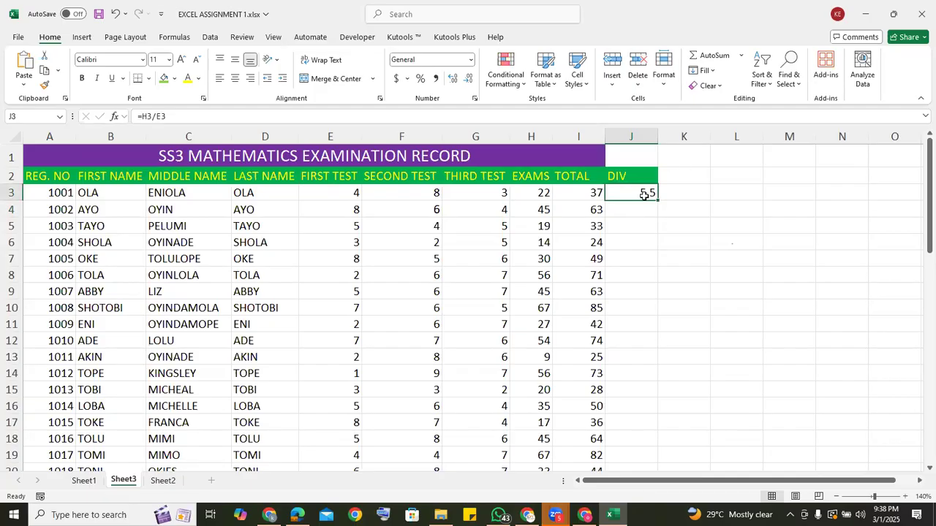
{"action": "double_click", "coordinate": [658, 200]}
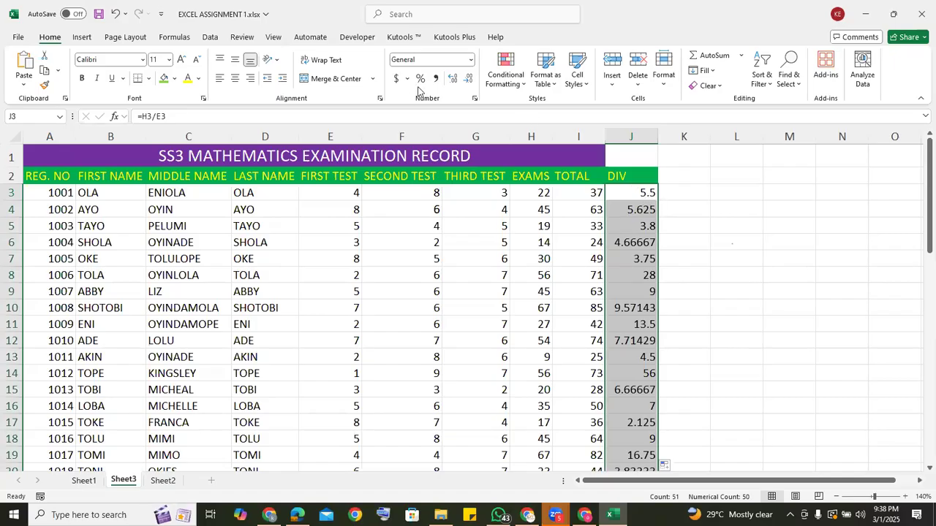
{"action": "left_click", "coordinate": [470, 82]}
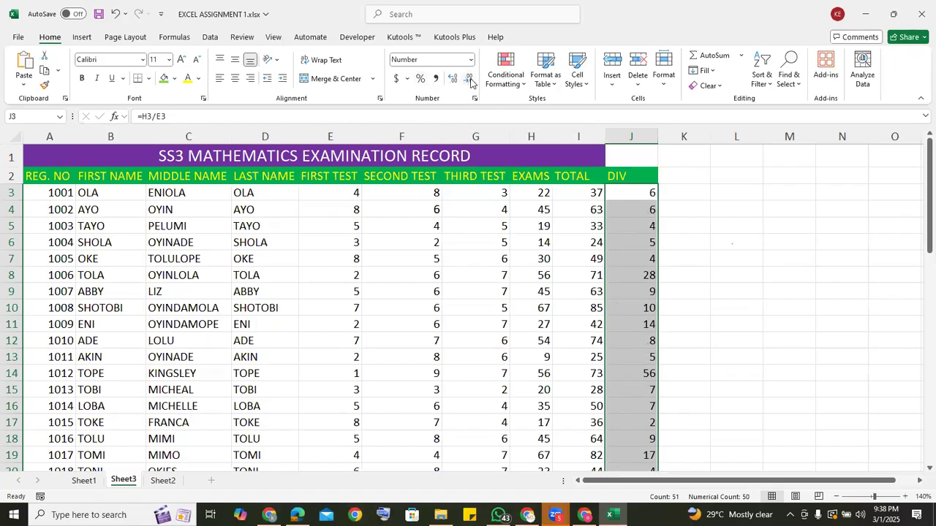
{"action": "left_click", "coordinate": [627, 193]}
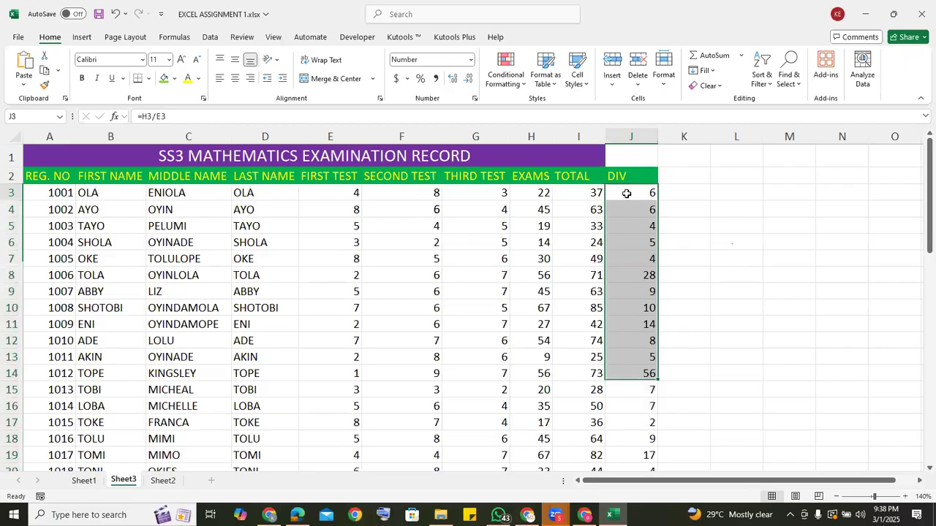
Add the column heading SUB in K2, beside DIV.
{"action": "left_click", "coordinate": [629, 211]}
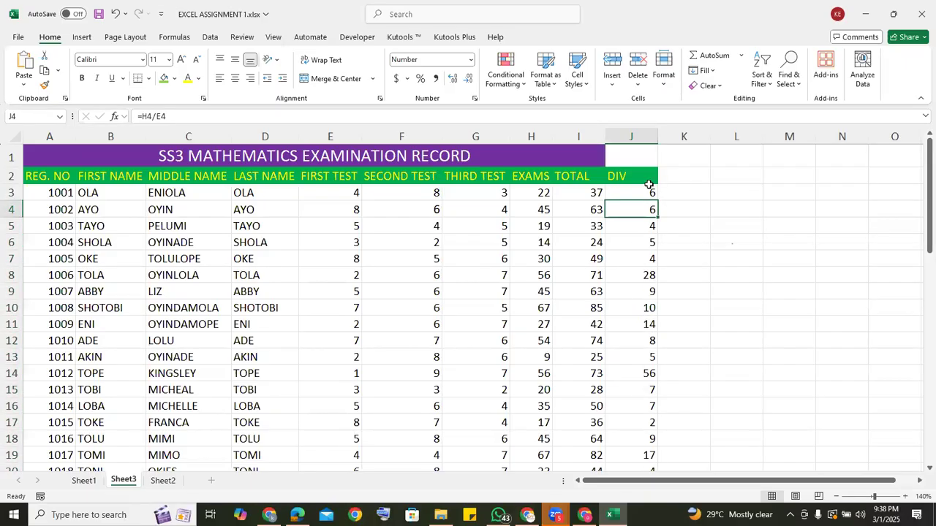
{"action": "left_click", "coordinate": [676, 178]}
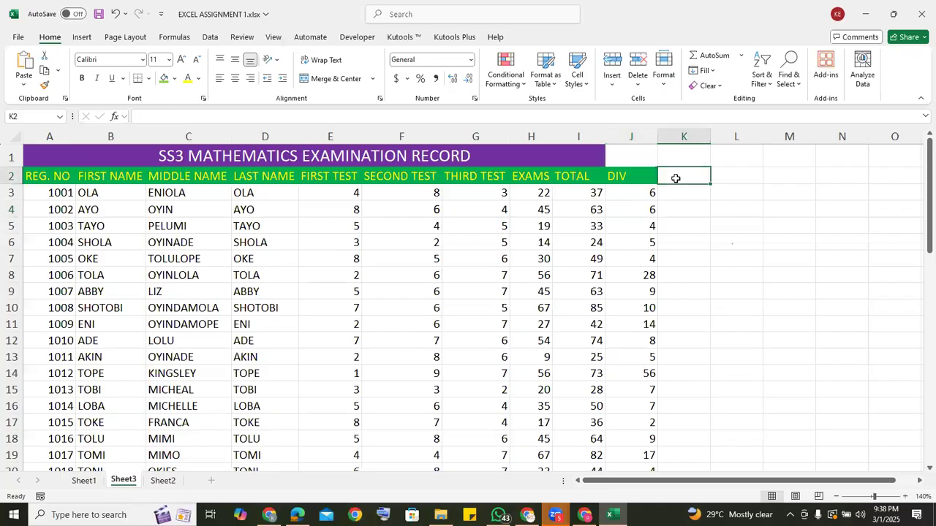
{"action": "type", "text": "SUB"}
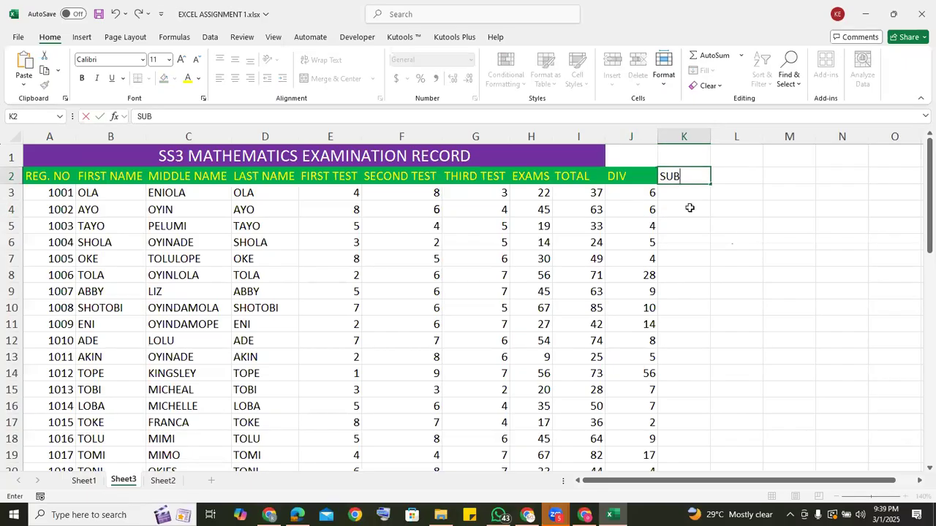
{"action": "left_click", "coordinate": [672, 190]}
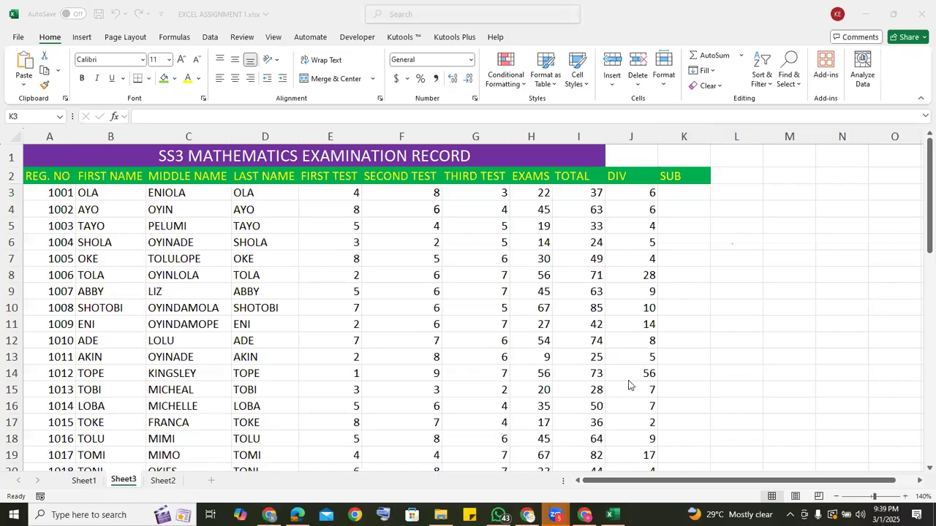
Subtract the first student's exam score from the total in K3 with =I3-H3 and fill it down the SUB column.
{"action": "left_click", "coordinate": [670, 191]}
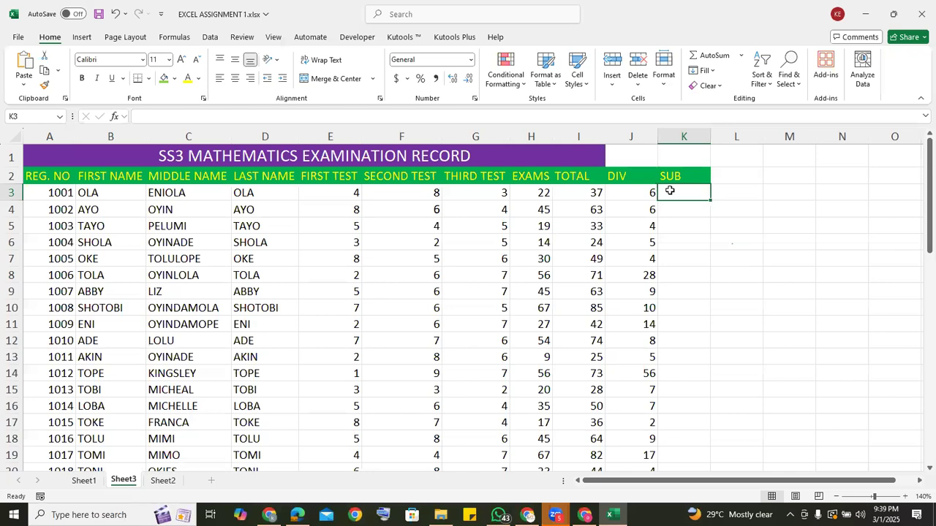
{"action": "type", "text": "="}
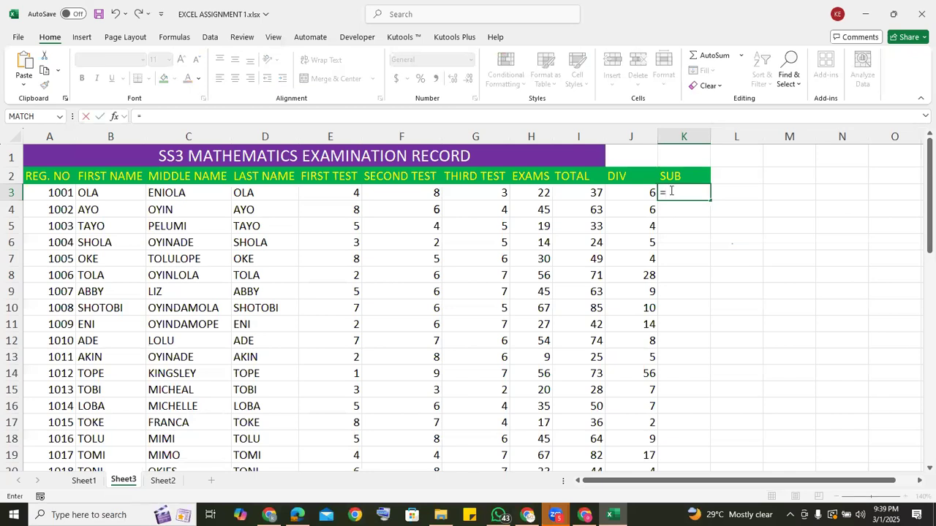
{"action": "left_click", "coordinate": [577, 191]}
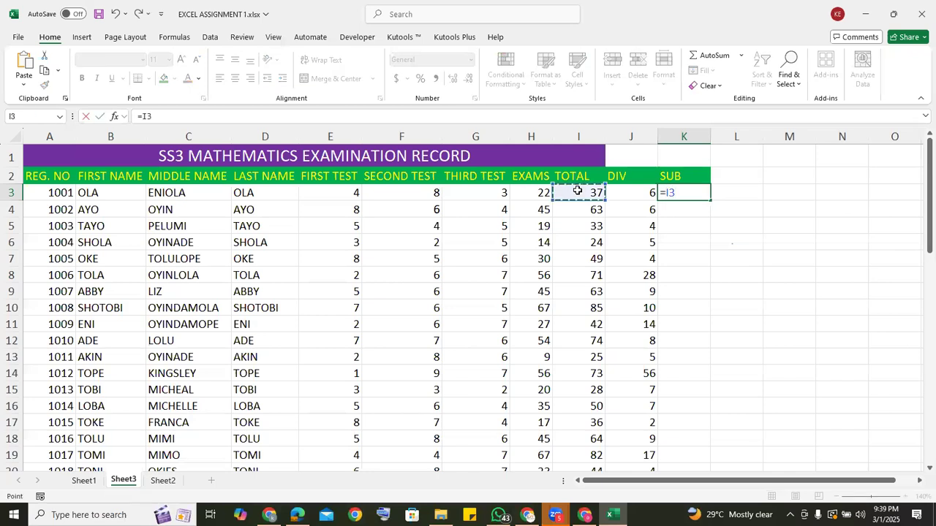
{"action": "type", "text": "-"}
{"action": "left_click", "coordinate": [540, 192]}
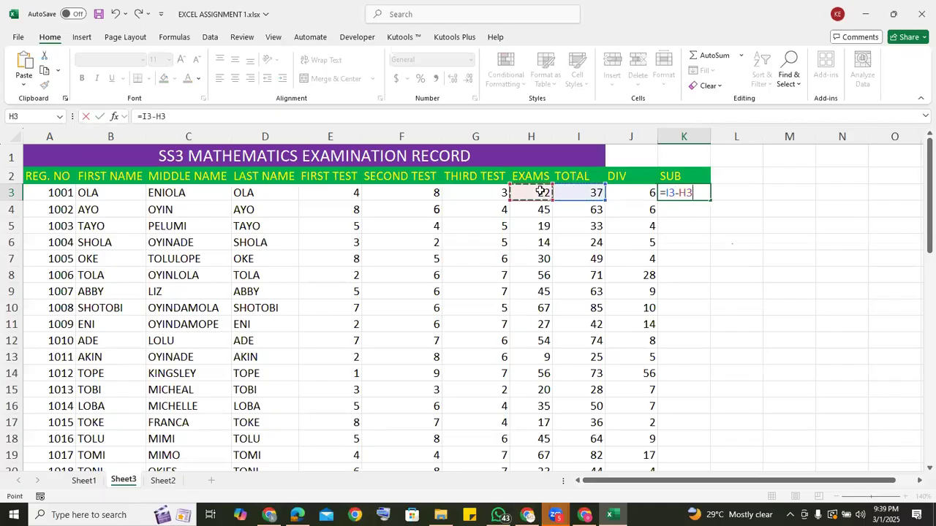
{"action": "key", "text": "Return"}
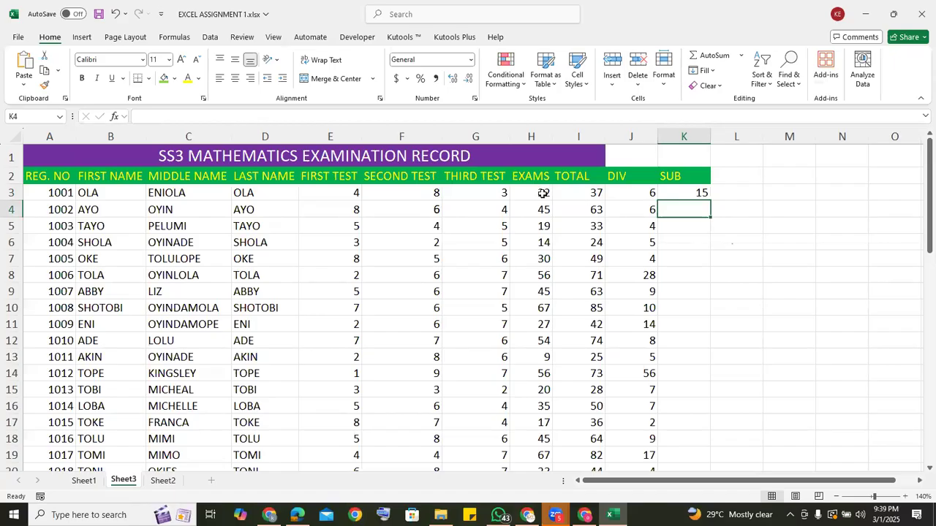
{"action": "left_click", "coordinate": [693, 191]}
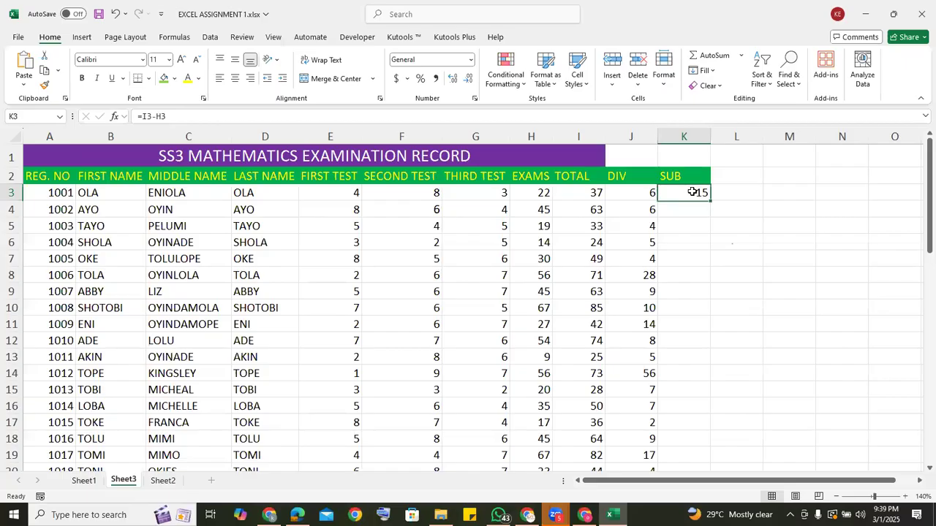
{"action": "double_click", "coordinate": [710, 200]}
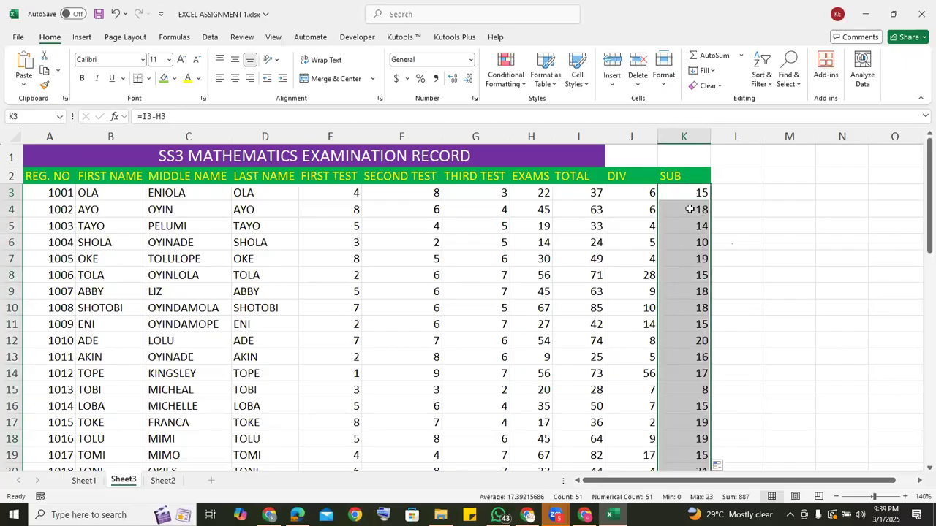
Add the column heading MULT in L2, beside SUB.
{"action": "left_click", "coordinate": [729, 179]}
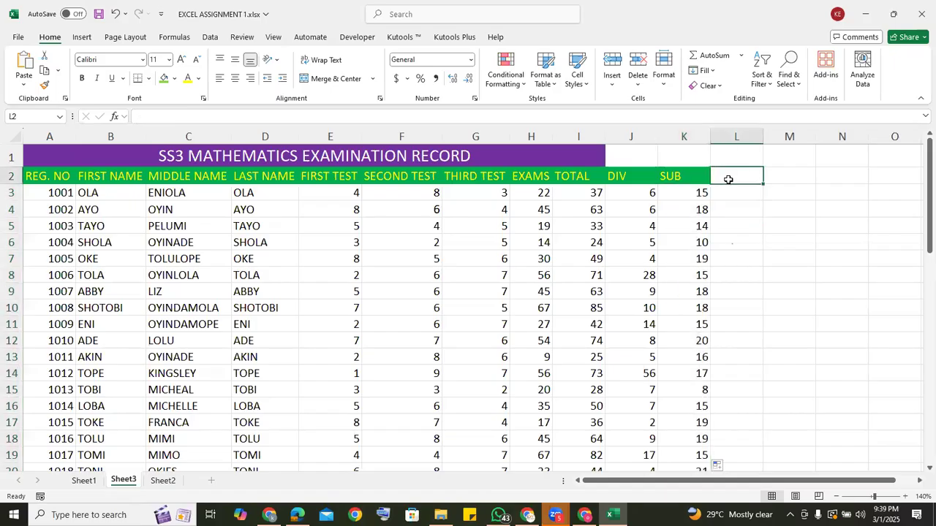
{"action": "type", "text": "MULT"}
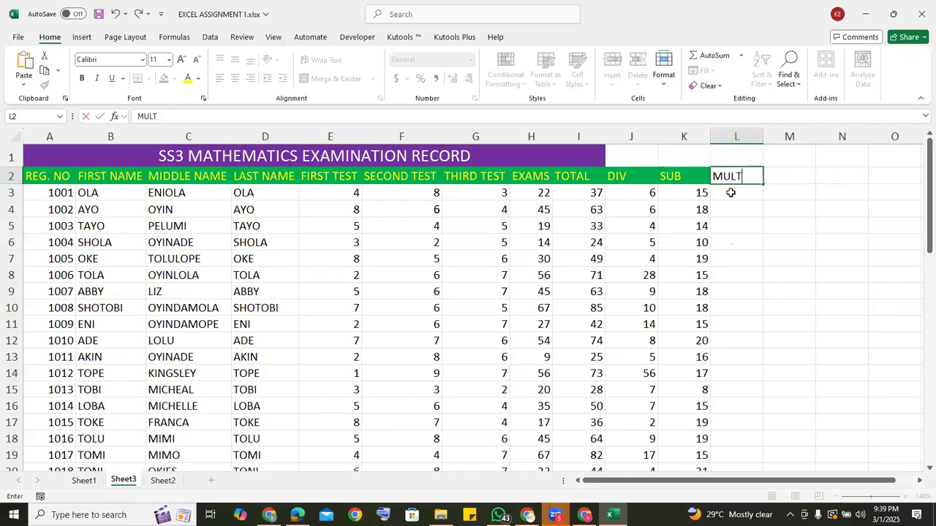
{"action": "key", "text": "Return"}
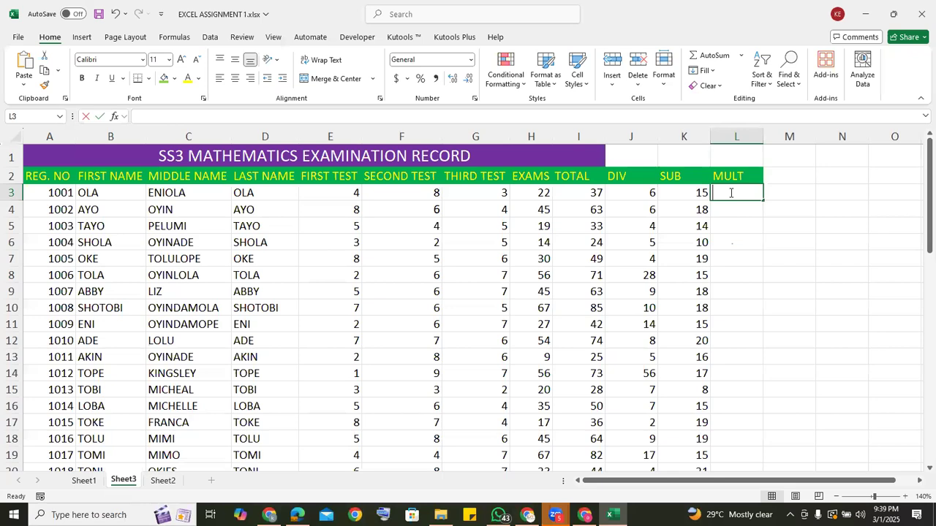
Multiply the first student's first and third test scores in L3 with =E3*G3 and fill it down the MULT column.
{"action": "type", "text": "="}
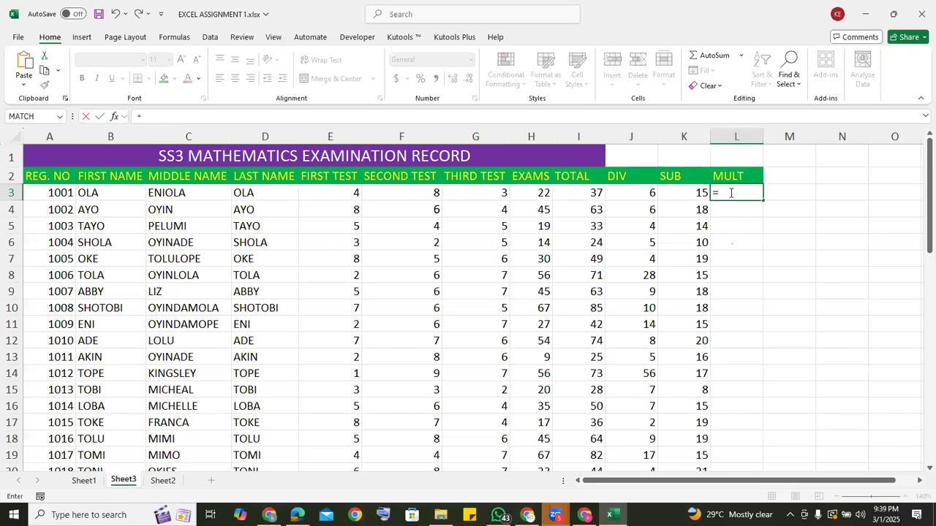
{"action": "left_click", "coordinate": [346, 192]}
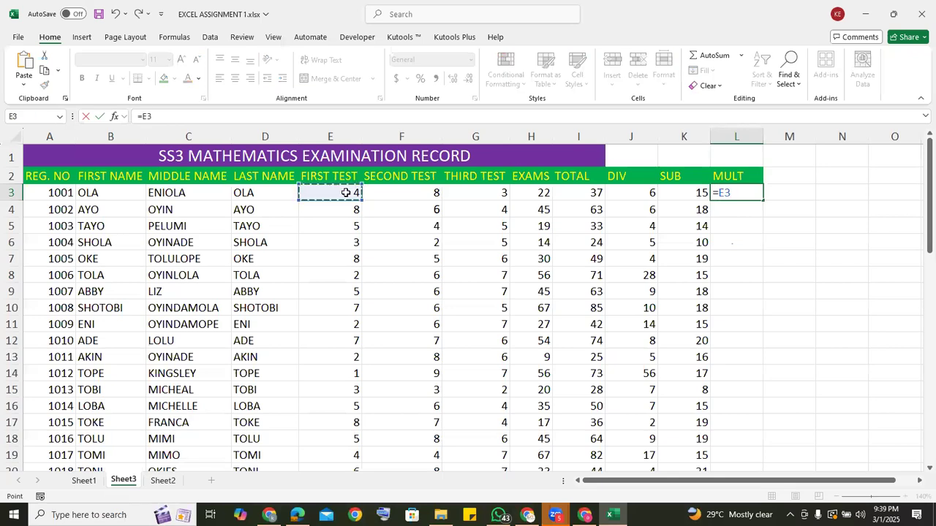
{"action": "type", "text": "*"}
{"action": "left_click", "coordinate": [482, 193]}
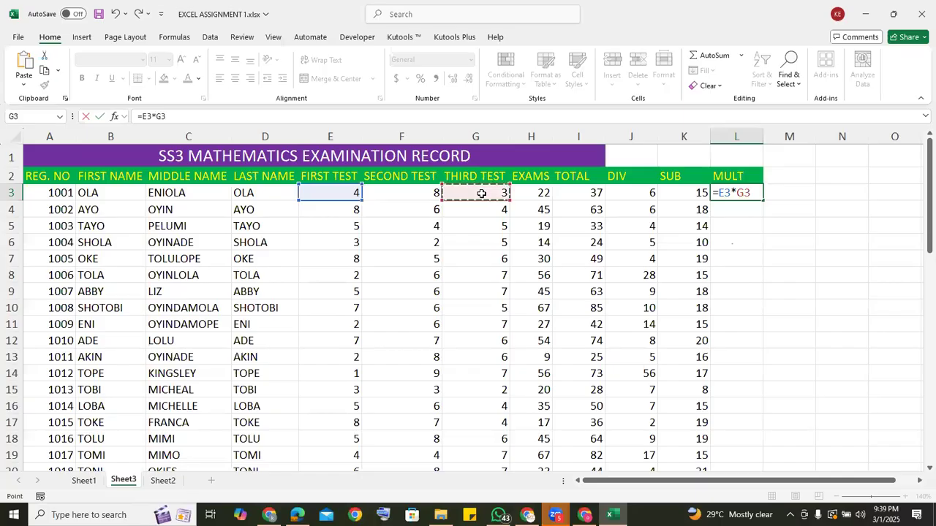
{"action": "key", "text": "Return"}
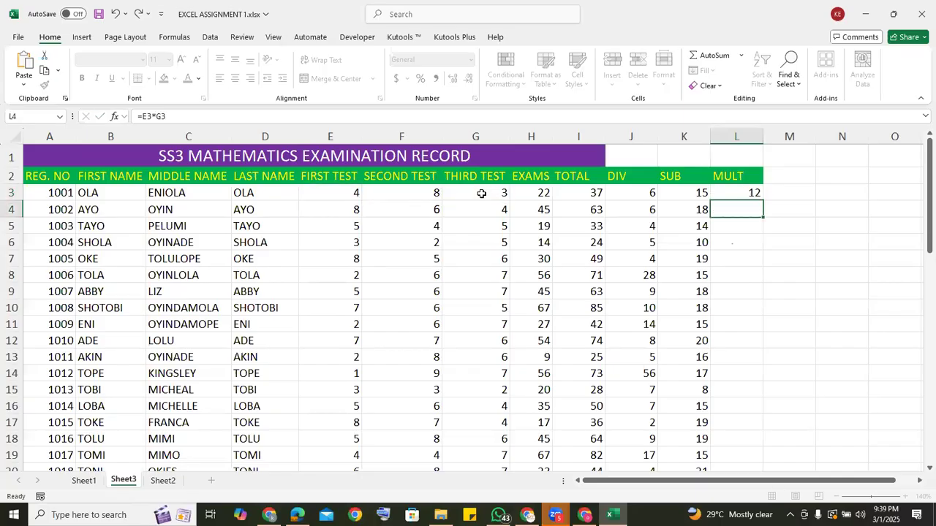
{"action": "left_click", "coordinate": [737, 194]}
{"action": "double_click", "coordinate": [763, 201]}
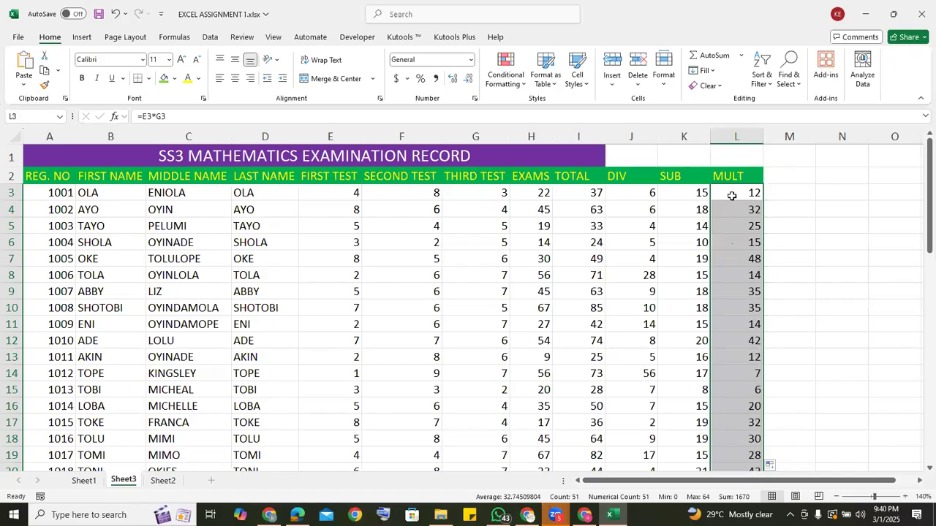
Replace the MULT column's formulas with =PRODUCT(E3,G3) in L3, filled down for all students.
{"action": "key", "text": "Delete"}
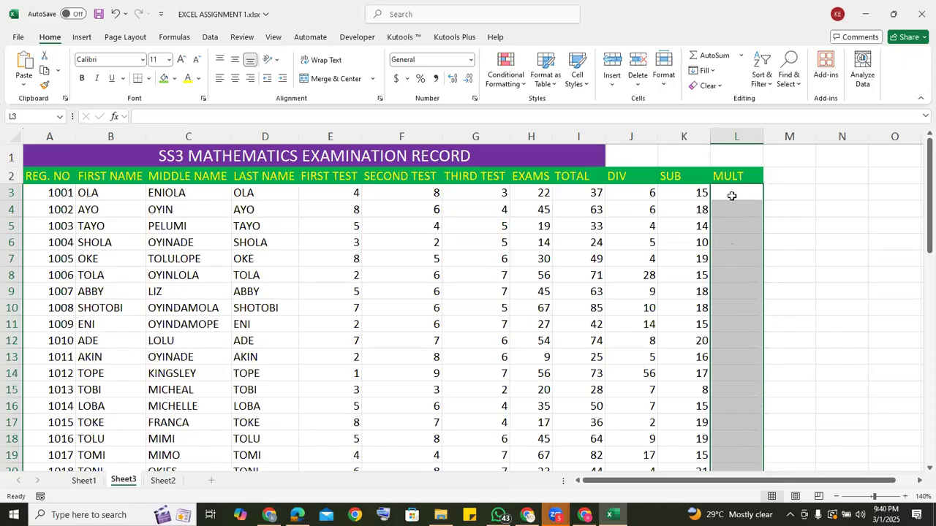
{"action": "left_click", "coordinate": [730, 194]}
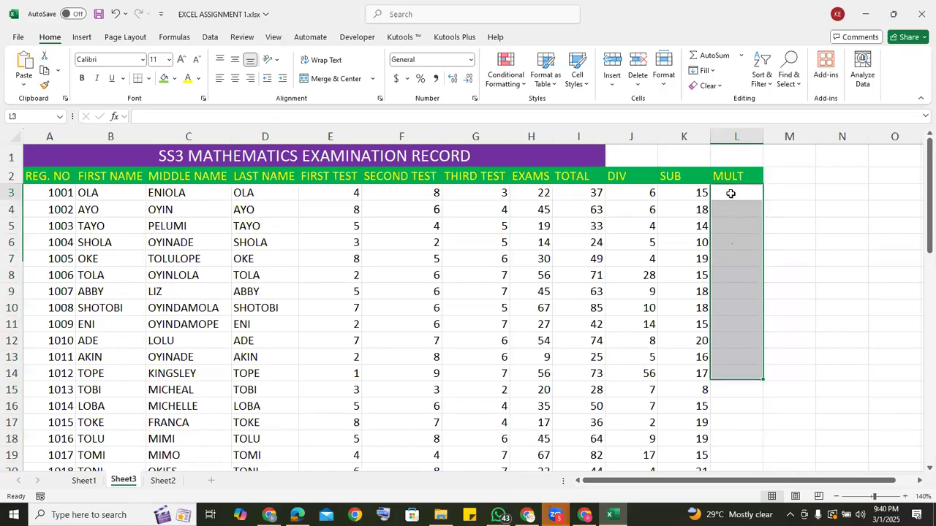
{"action": "type", "text": "=PROD"}
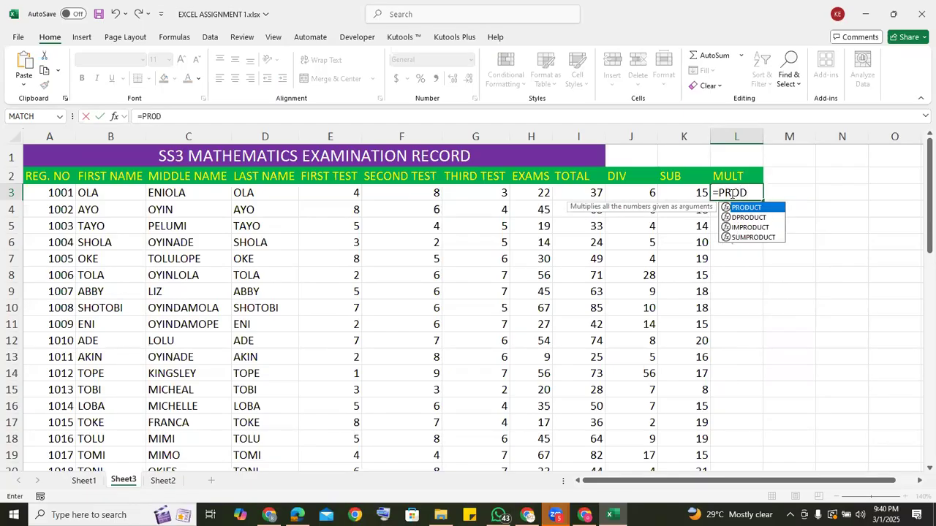
{"action": "double_click", "coordinate": [769, 211]}
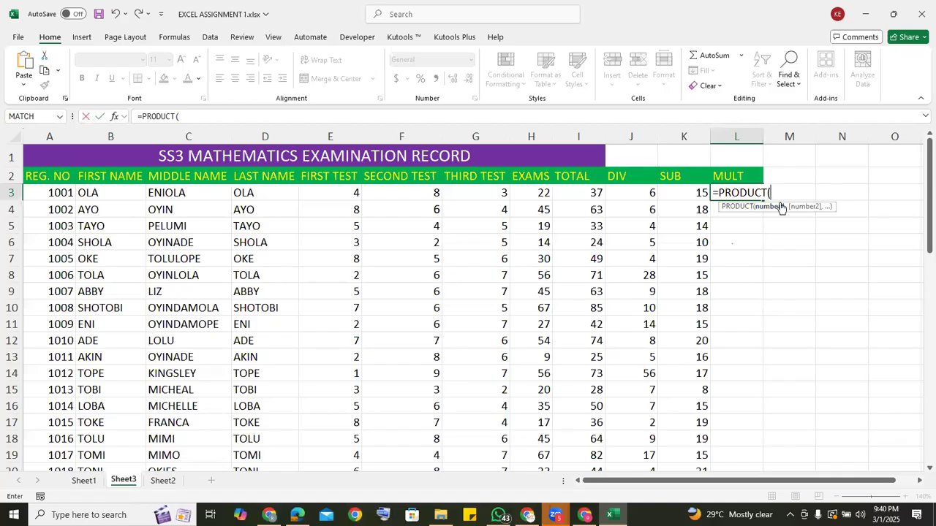
{"action": "left_click", "coordinate": [330, 193]}
{"action": "type", "text": ","}
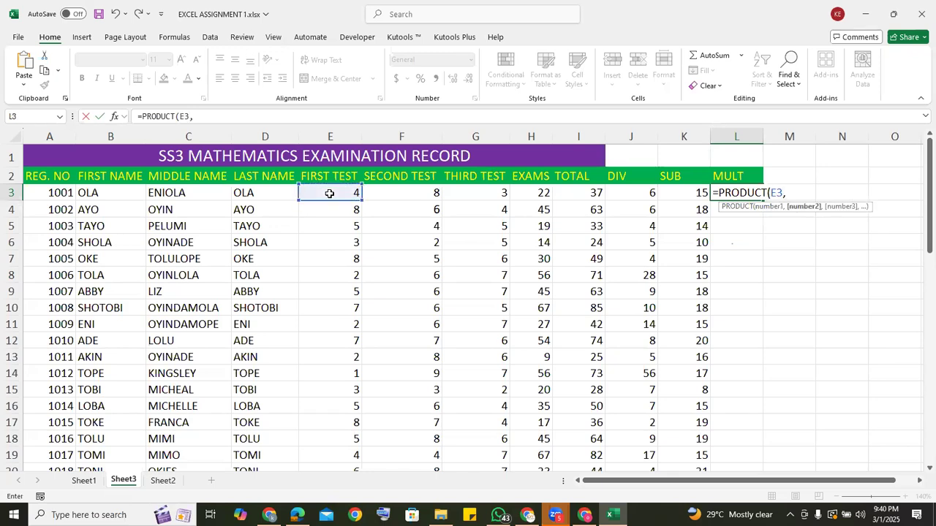
{"action": "left_click", "coordinate": [471, 193]}
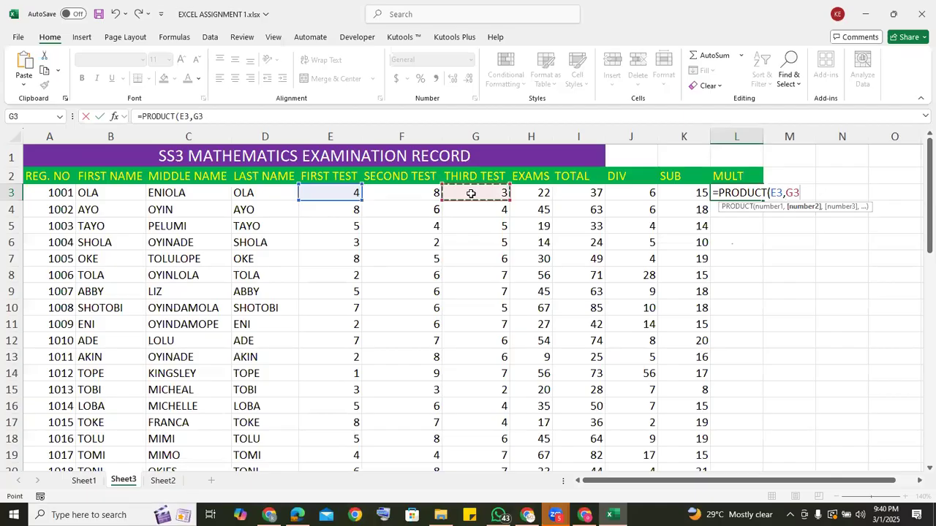
{"action": "type", "text": ")"}
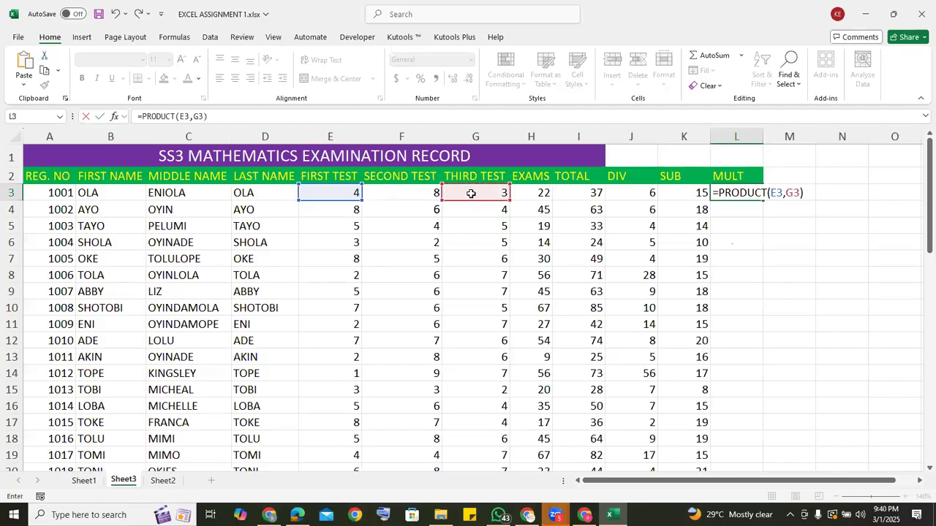
{"action": "key", "text": "Return"}
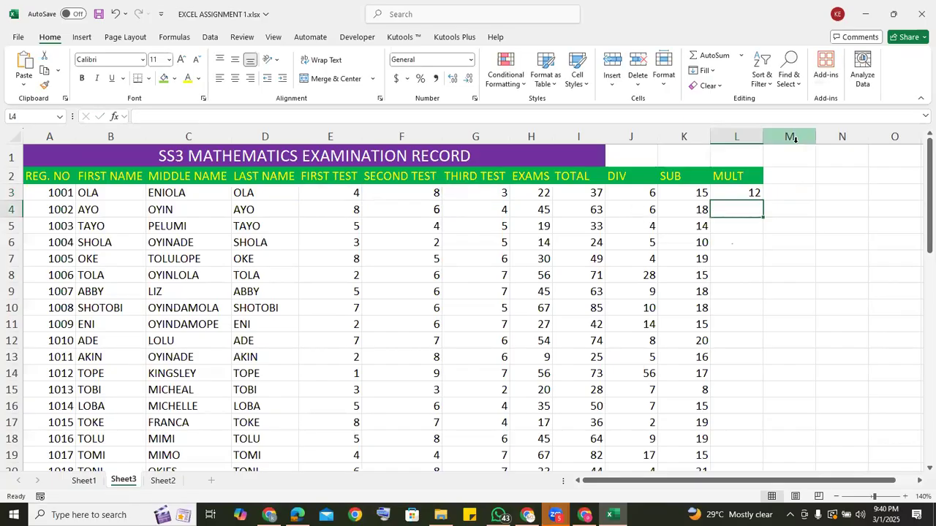
{"action": "left_click", "coordinate": [739, 194]}
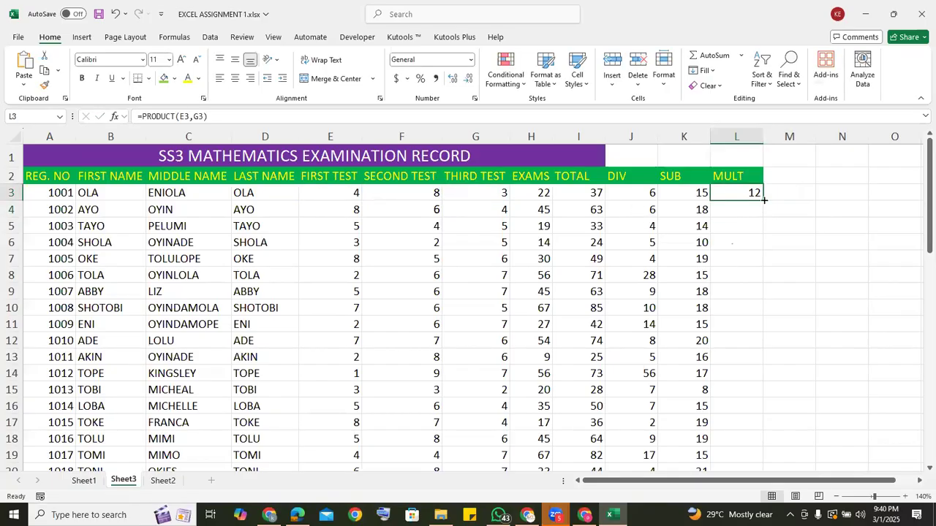
{"action": "double_click", "coordinate": [762, 202]}
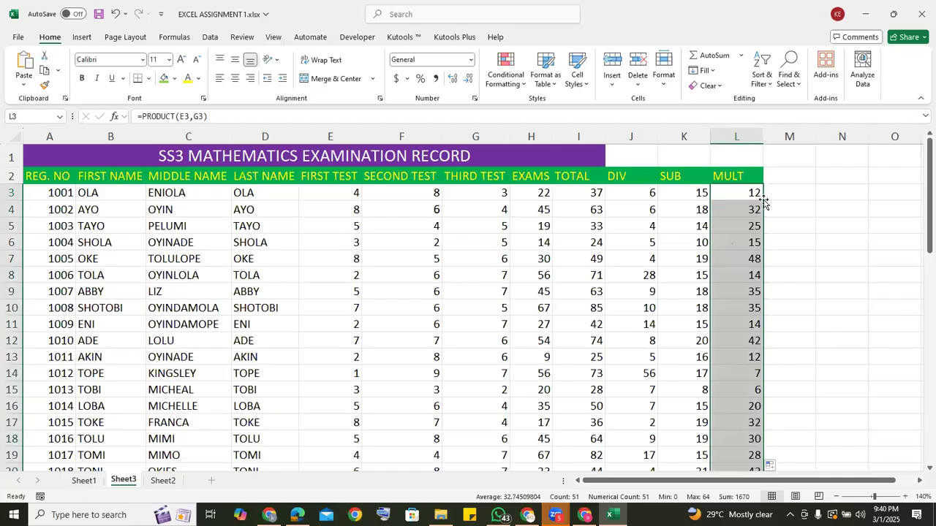
Delete the contents of the DIV, SUB and MULT columns J to L and clear their header formatting.
{"action": "left_click", "coordinate": [617, 133]}
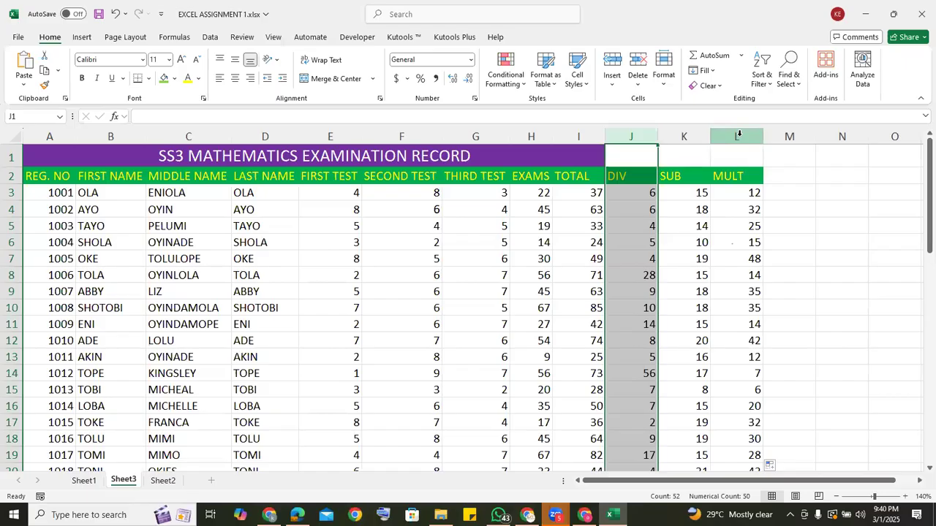
{"action": "left_click", "coordinate": [738, 134], "text": "shift"}
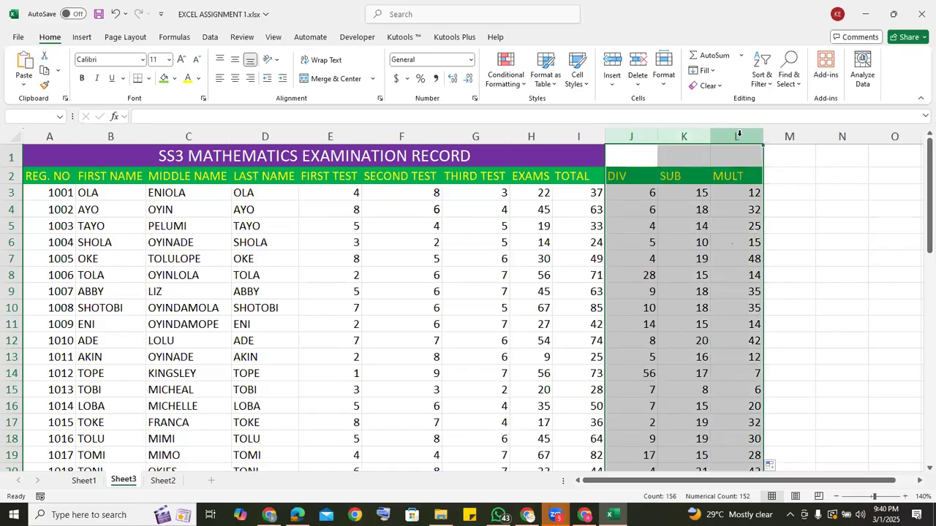
{"action": "key", "text": "Delete"}
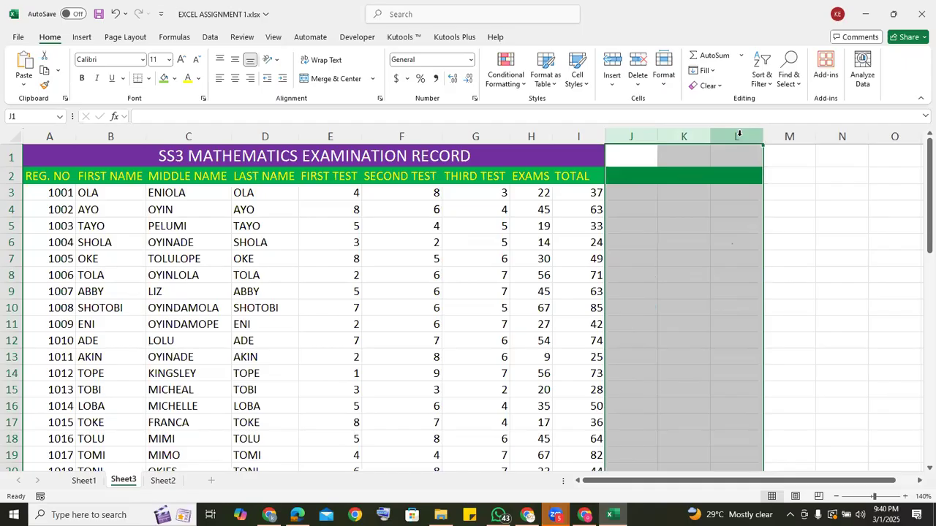
{"action": "left_click", "coordinate": [720, 87]}
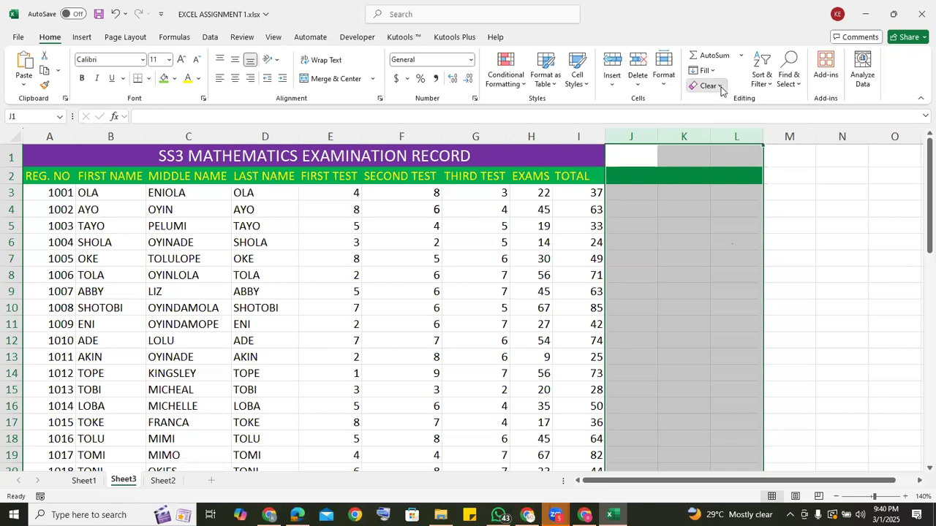
{"action": "left_click", "coordinate": [729, 120]}
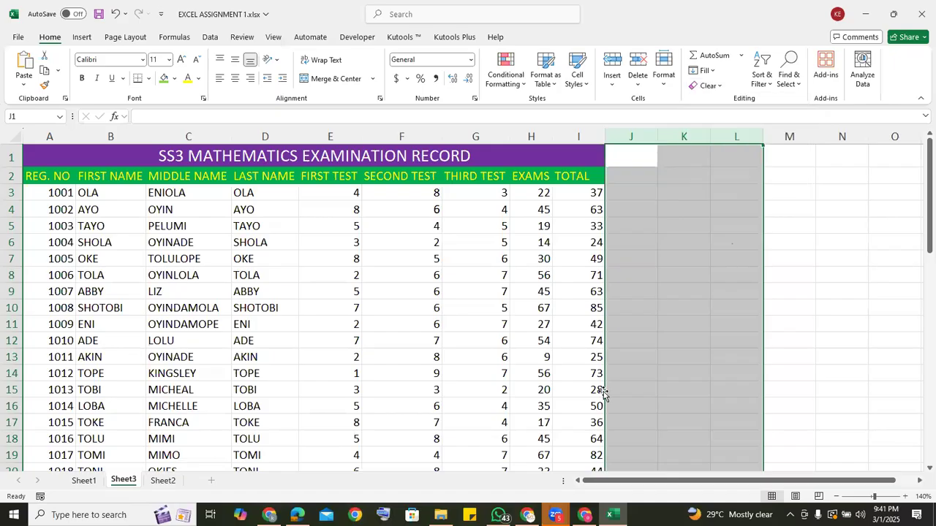
{"action": "left_click", "coordinate": [643, 246]}
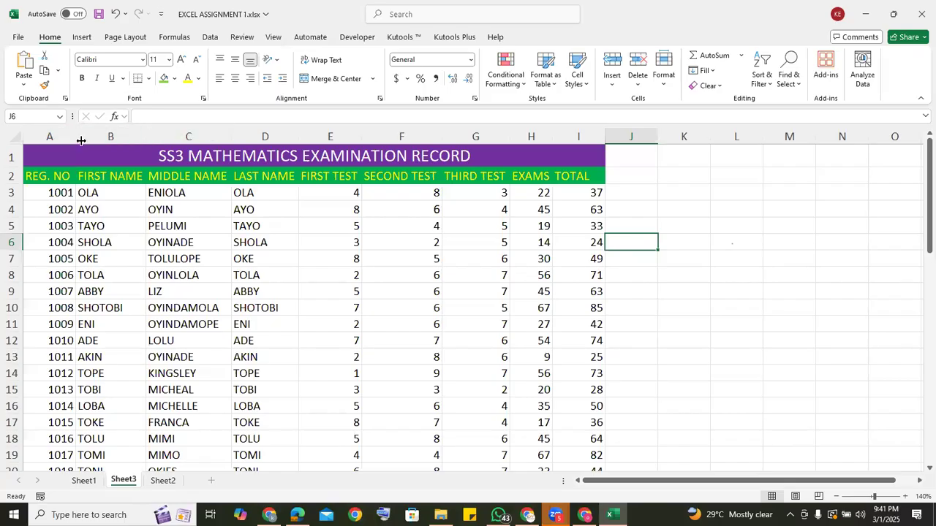
Insert an empty column between the REG. NO and FIRST NAME columns.
{"action": "left_click", "coordinate": [54, 149]}
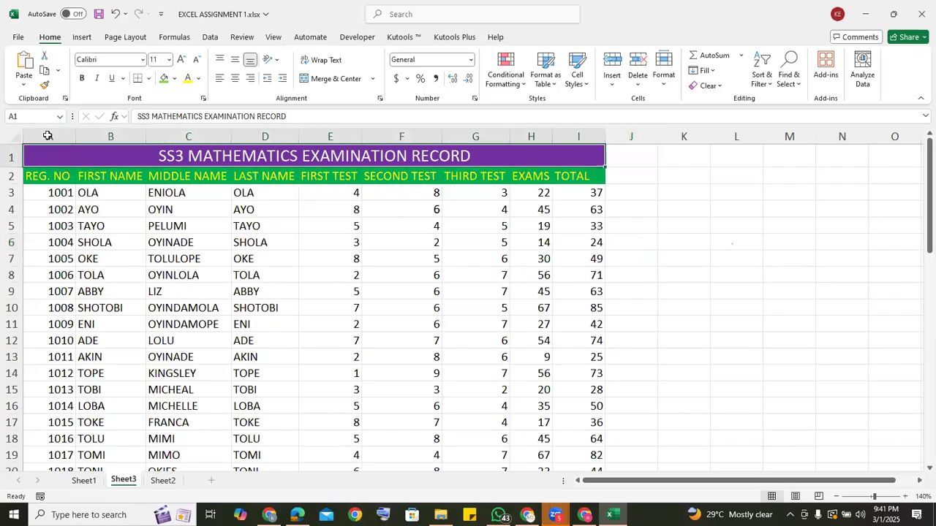
{"action": "left_click", "coordinate": [48, 136]}
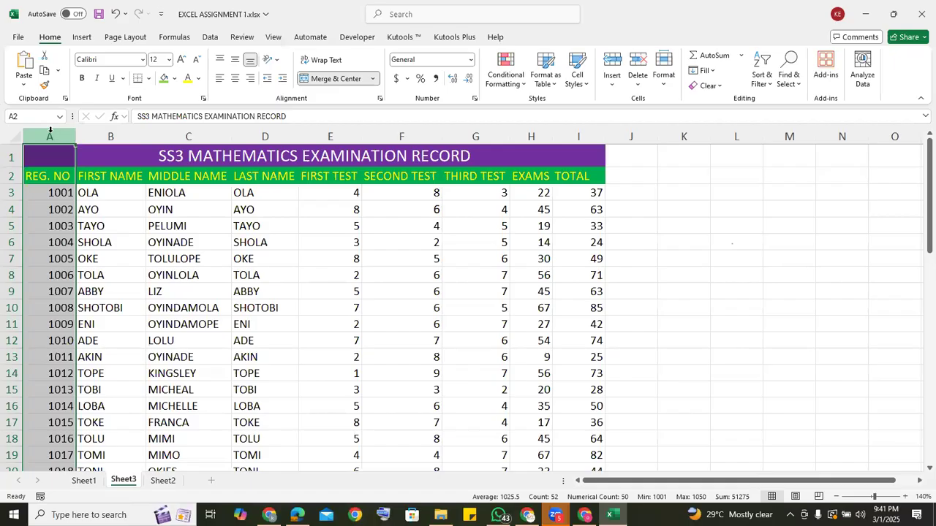
{"action": "left_click", "coordinate": [102, 132]}
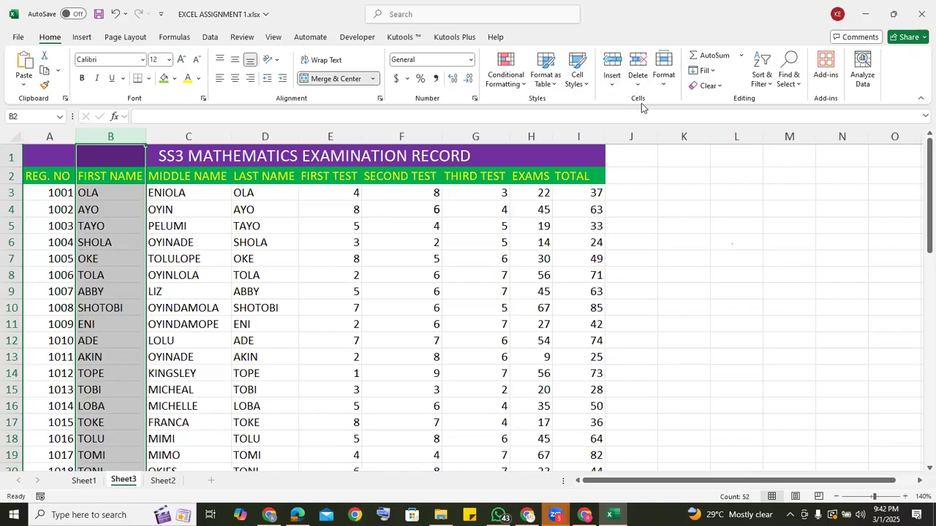
{"action": "left_click", "coordinate": [613, 78]}
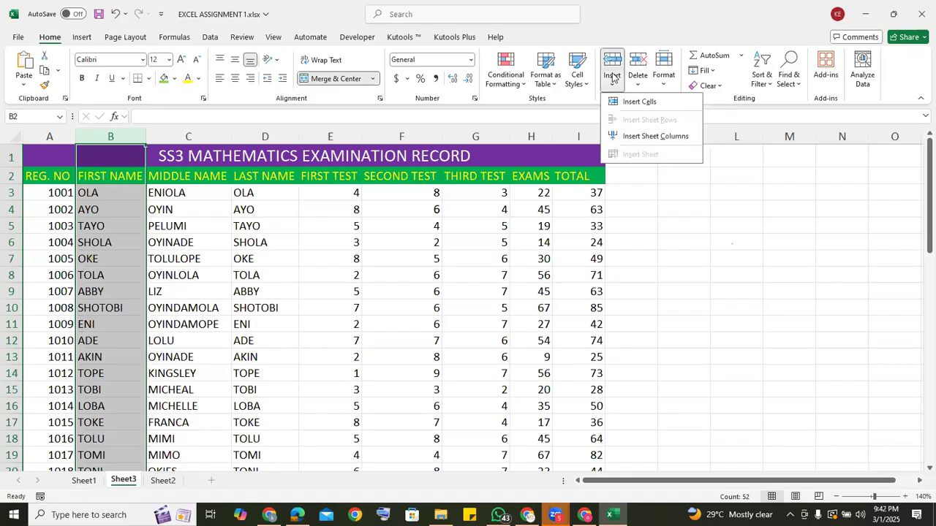
{"action": "left_click", "coordinate": [643, 104]}
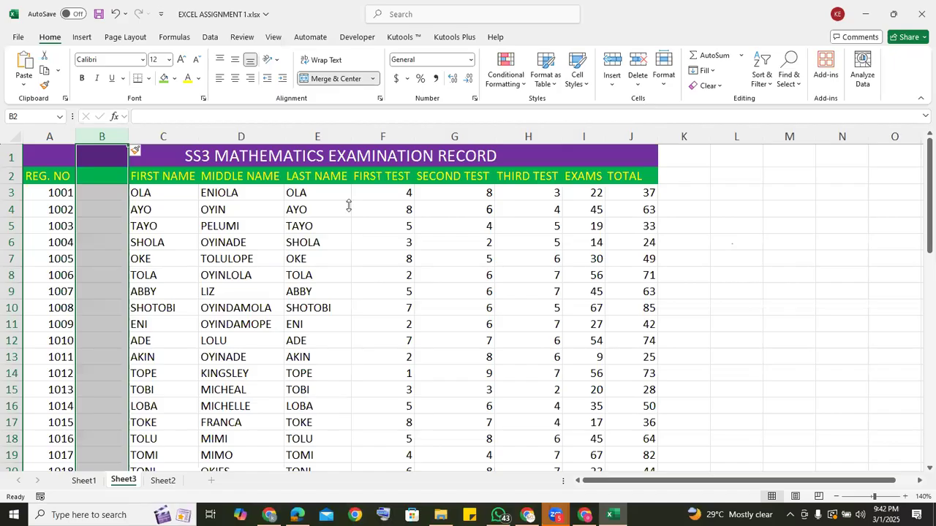
Enter the heading GENDER in B2 for the empty column.
{"action": "left_click", "coordinate": [106, 179]}
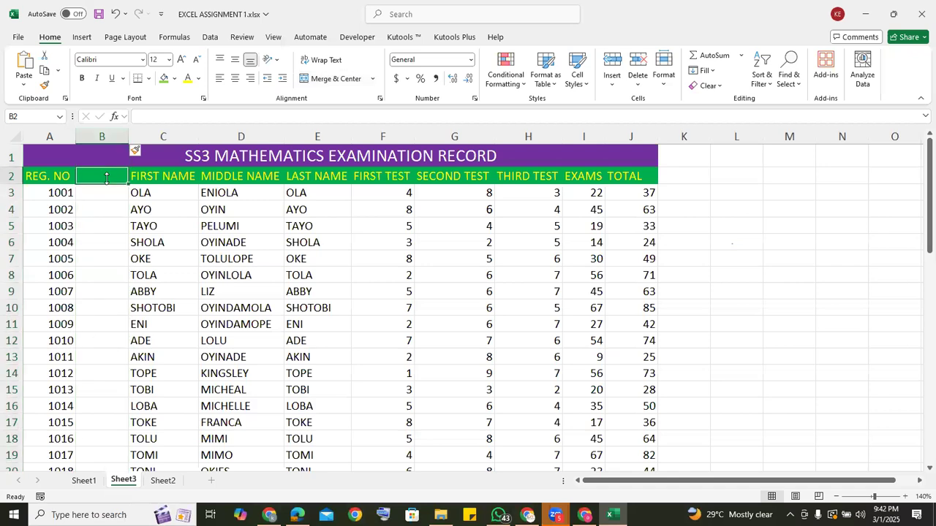
{"action": "type", "text": "GEN"}
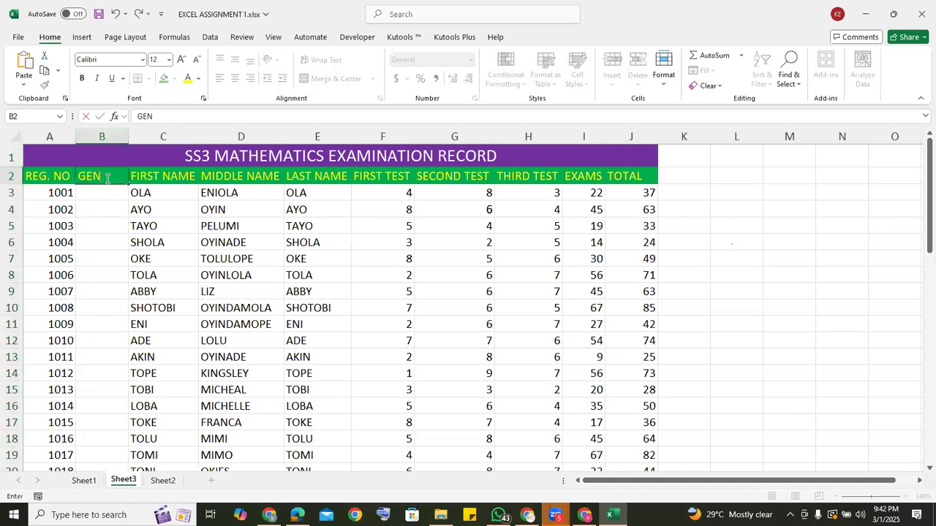
{"action": "type", "text": "DER"}
{"action": "left_click", "coordinate": [86, 195]}
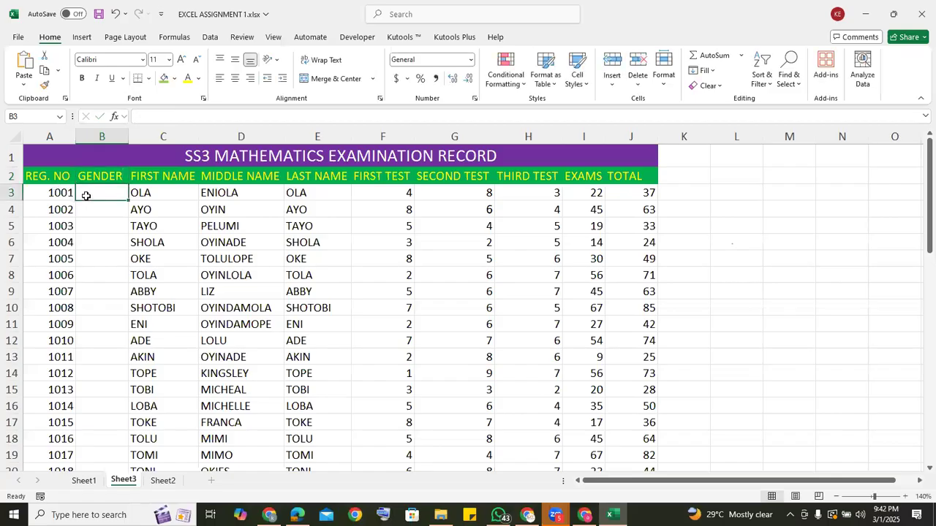
Delete the entire GENDER column from the sheet.
{"action": "left_click", "coordinate": [106, 135]}
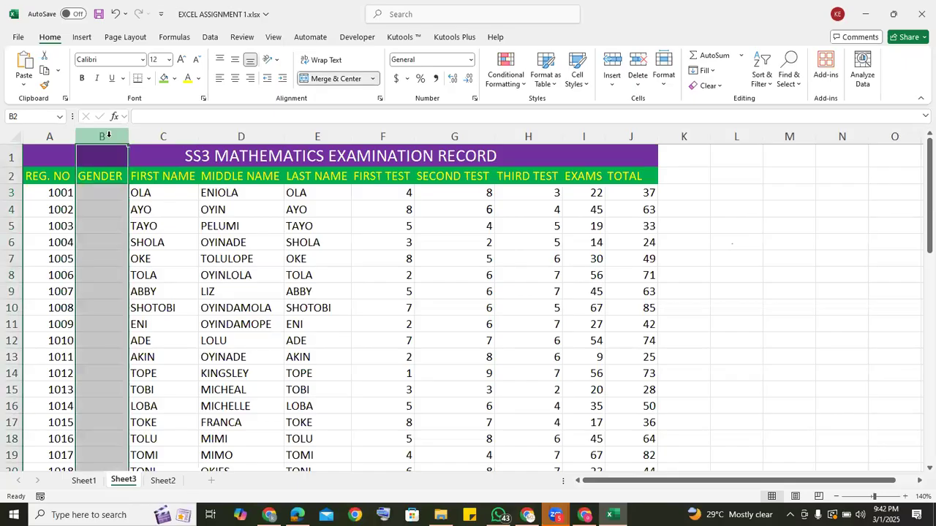
{"action": "left_click", "coordinate": [638, 70]}
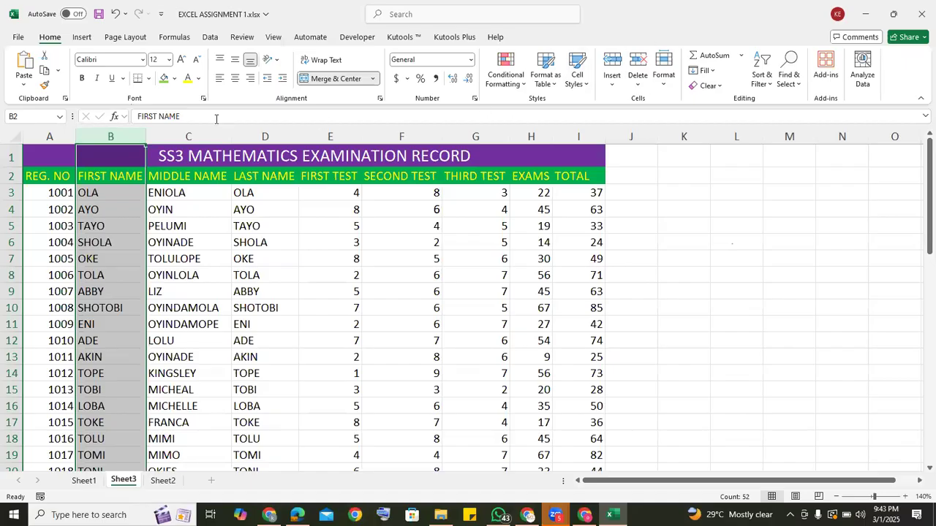
{"action": "left_click", "coordinate": [271, 130]}
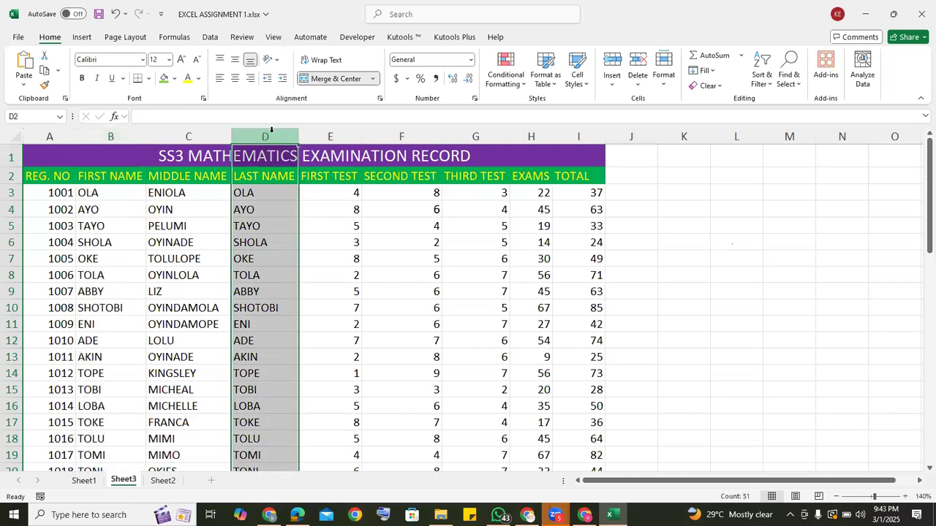
Insert a blank sheet column at column B, before FIRST NAME.
{"action": "left_click", "coordinate": [104, 136]}
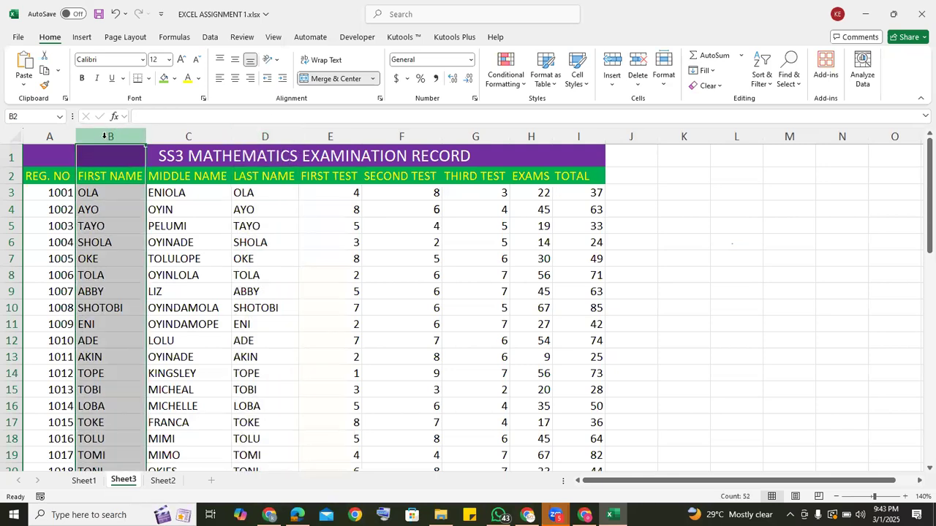
{"action": "right_click", "coordinate": [104, 137]}
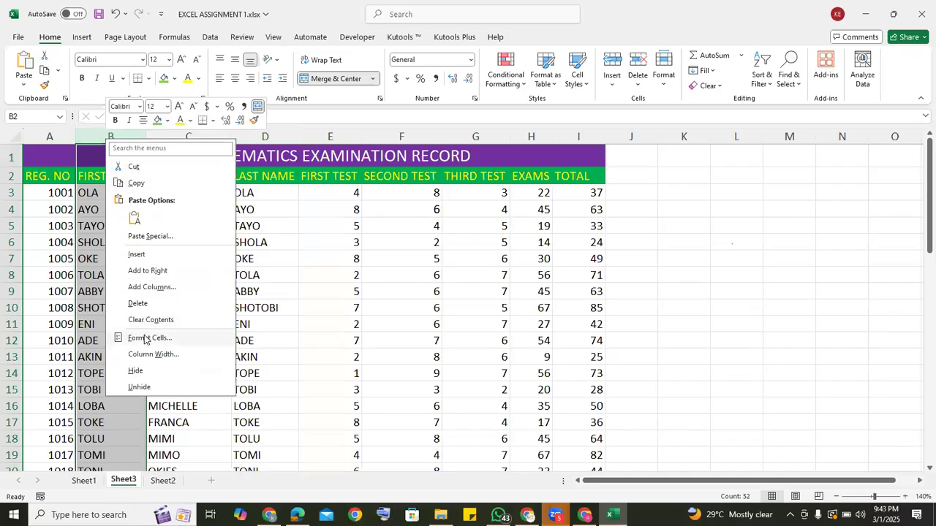
{"action": "left_click", "coordinate": [140, 256]}
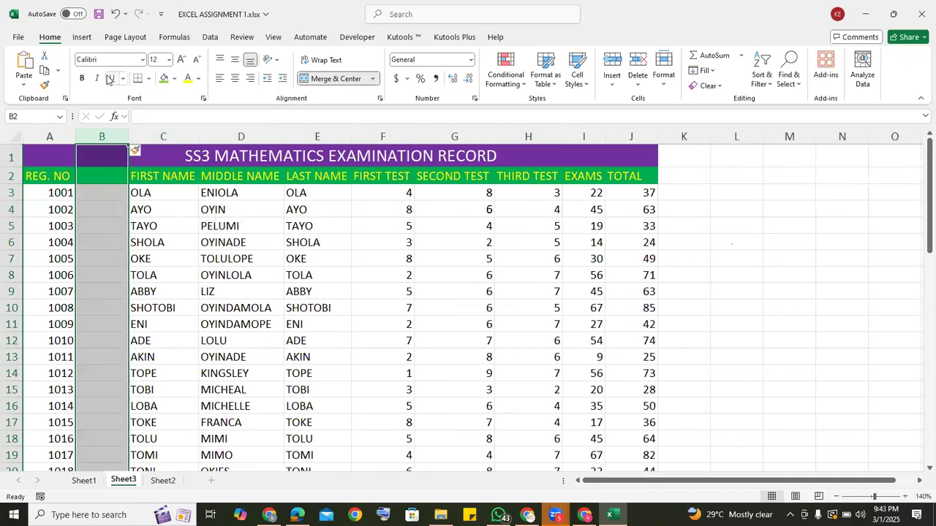
Delete the blank column B so that FIRST NAME follows REG. NO directly.
{"action": "left_click", "coordinate": [163, 136]}
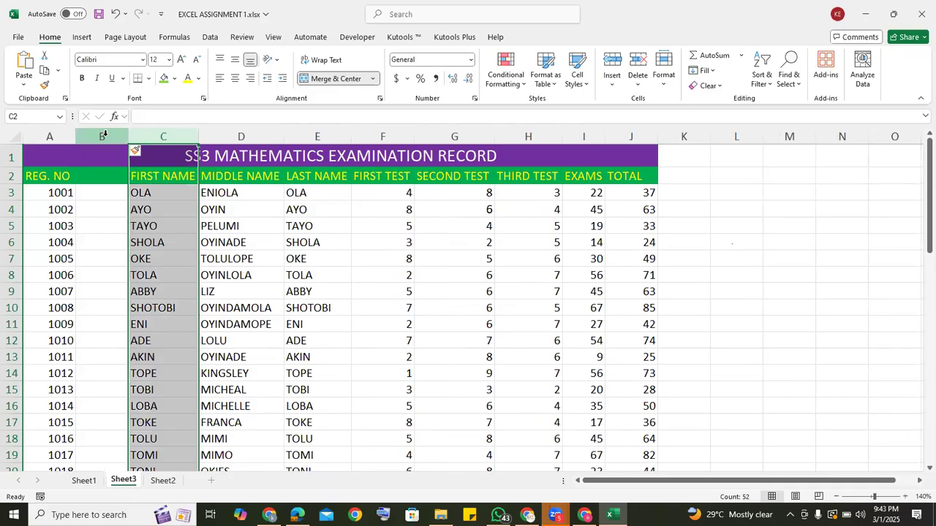
{"action": "left_click", "coordinate": [107, 136]}
{"action": "right_click", "coordinate": [106, 139]}
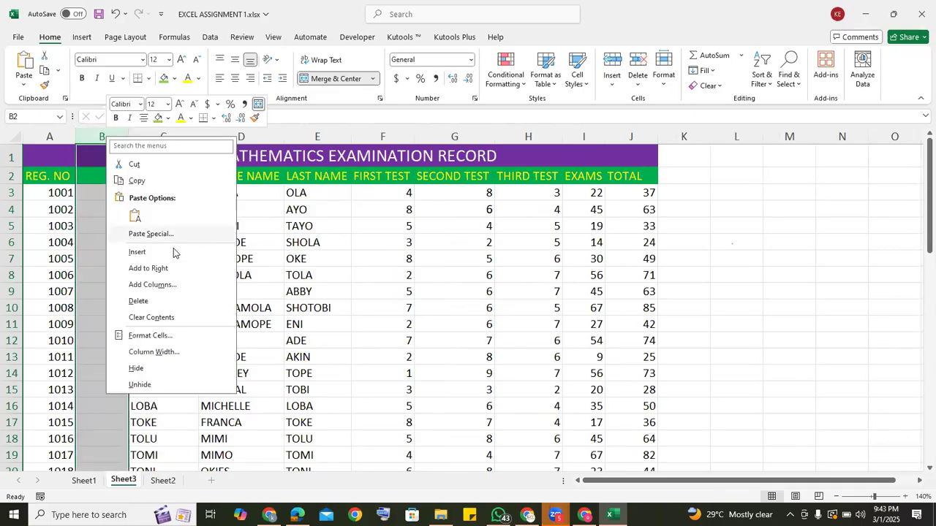
{"action": "left_click", "coordinate": [139, 301]}
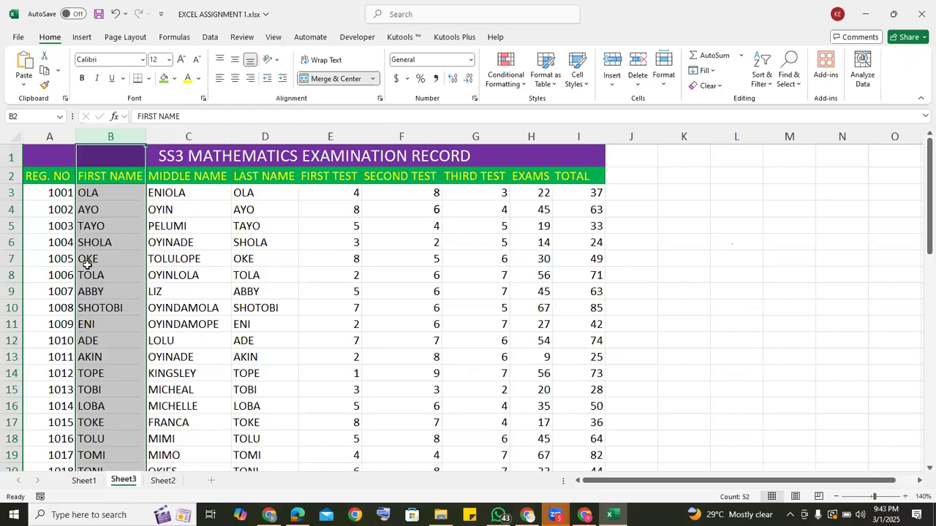
Insert a blank row at row 6, above the record with REG. NO 1004.
{"action": "left_click", "coordinate": [10, 242]}
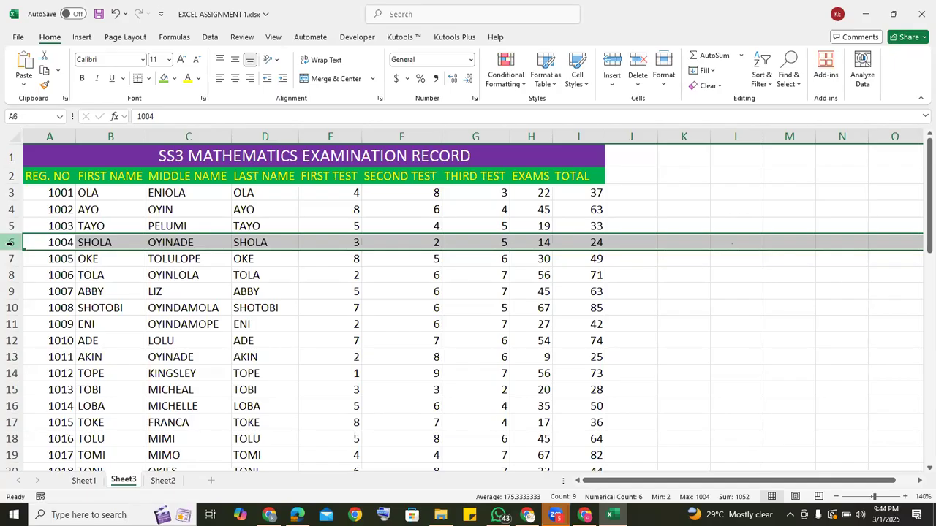
{"action": "left_click", "coordinate": [9, 227]}
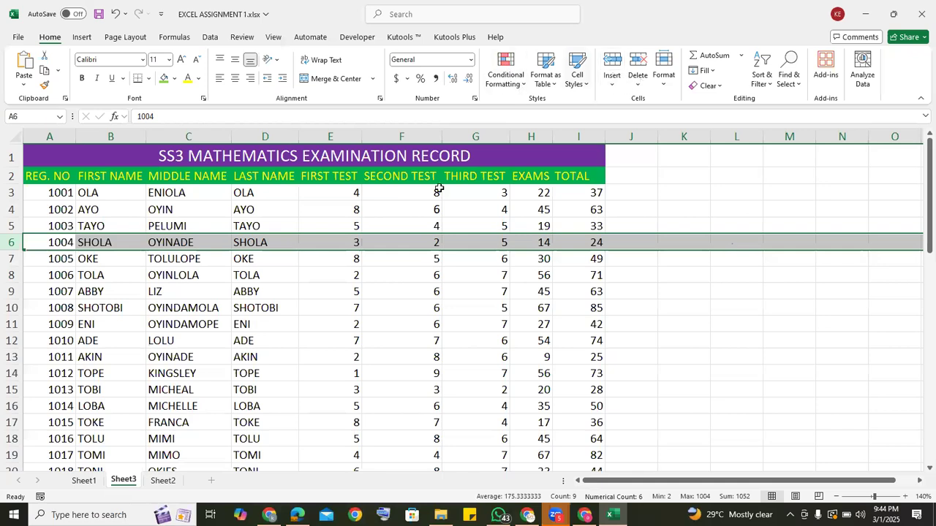
{"action": "right_click", "coordinate": [11, 242]}
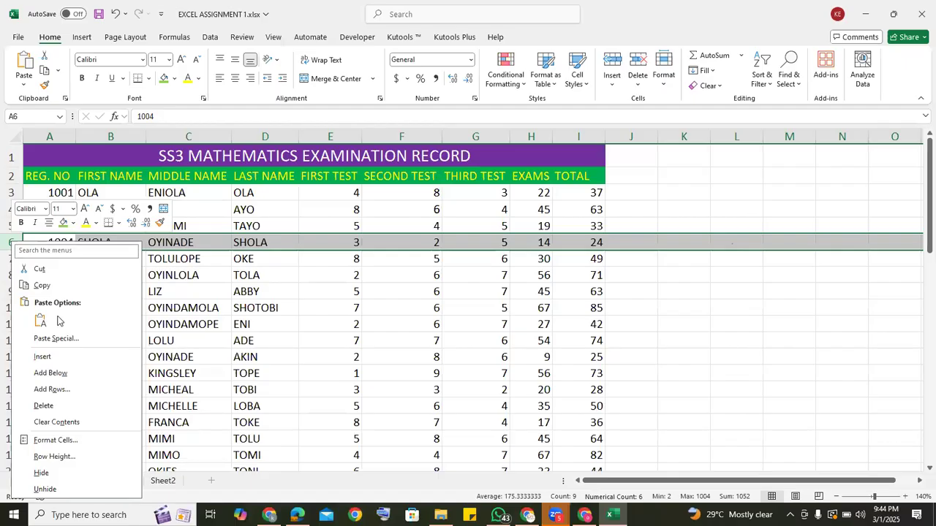
{"action": "left_click", "coordinate": [42, 357]}
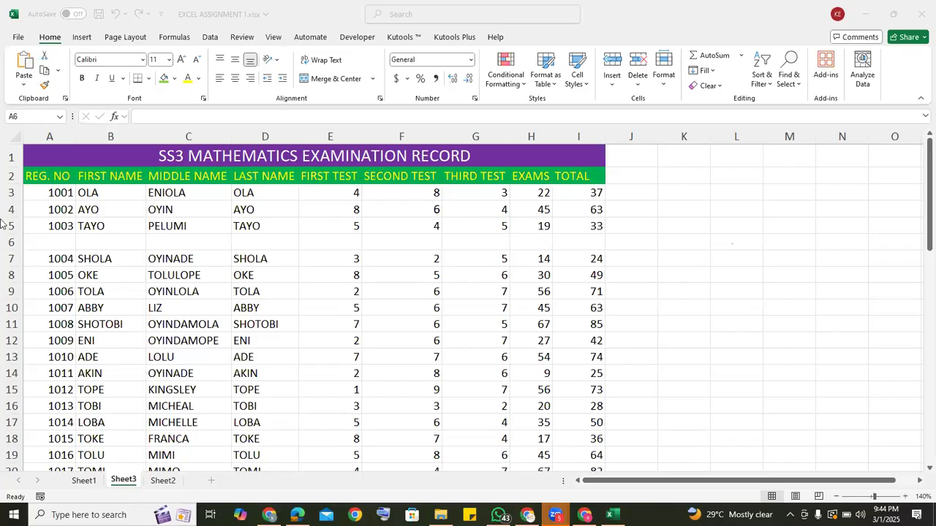
Delete the blank row 6 between the records 1003 and 1004.
{"action": "left_click", "coordinate": [11, 243]}
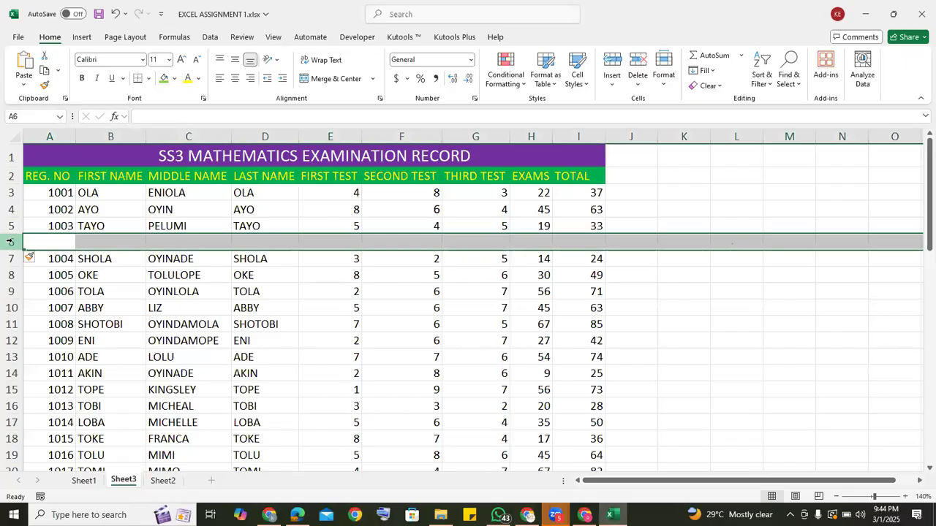
{"action": "right_click", "coordinate": [11, 241]}
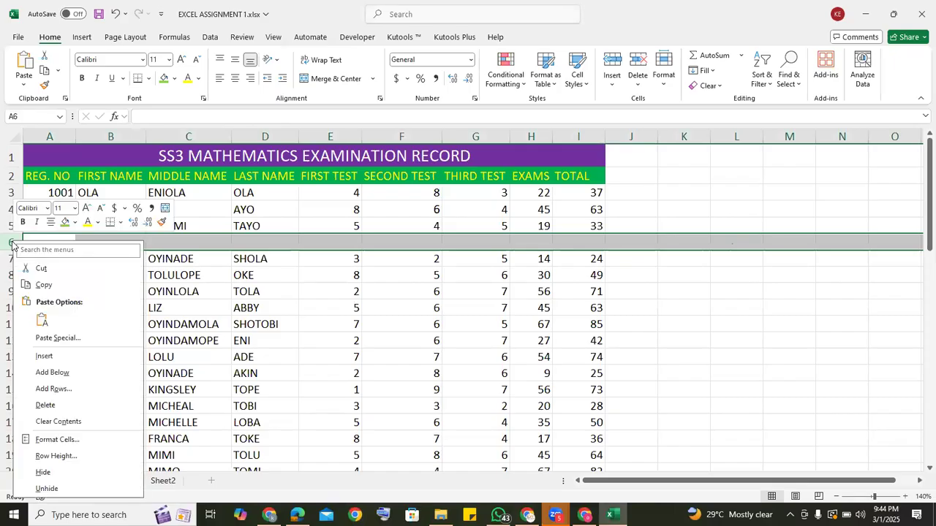
{"action": "left_click", "coordinate": [44, 406]}
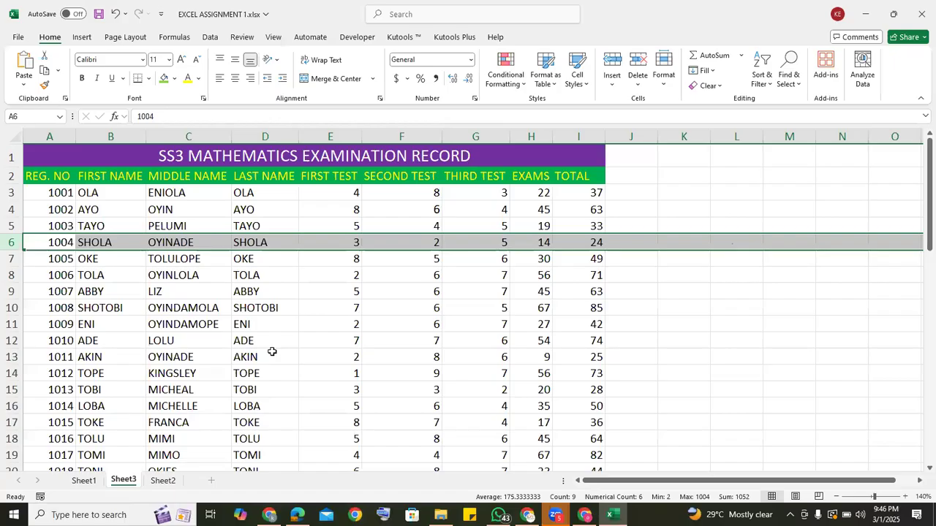
Look through the student records down to row 40 and return to the top of the sheet.
{"action": "left_click", "coordinate": [647, 291]}
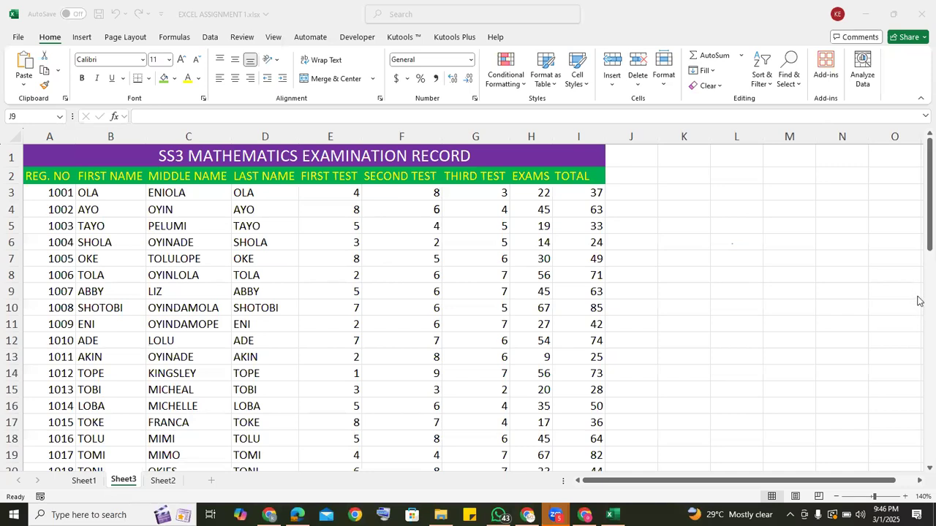
{"action": "key", "text": "Down"}
{"action": "key", "text": "Down"}
{"action": "key", "text": "Down"}
{"action": "key", "text": "Down"}
{"action": "key", "text": "Down"}
{"action": "key", "text": "Down"}
{"action": "key", "text": "Down"}
{"action": "key", "text": "Down"}
{"action": "key", "text": "Down"}
{"action": "key", "text": "Down"}
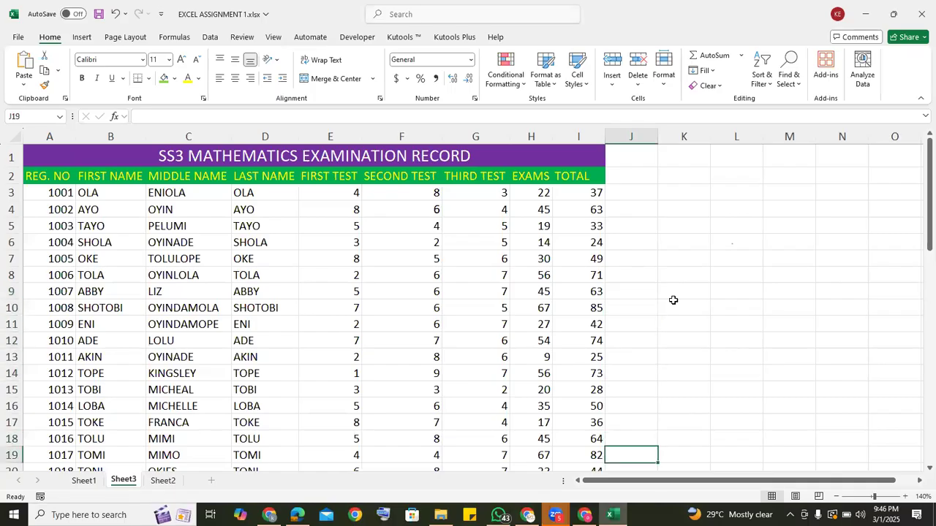
{"action": "key", "text": "Down"}
{"action": "key", "text": "Down"}
{"action": "key", "text": "Down"}
{"action": "key", "text": "Down"}
{"action": "key", "text": "Down"}
{"action": "key", "text": "Down"}
{"action": "key", "text": "Down"}
{"action": "key", "text": "Down"}
{"action": "key", "text": "Down"}
{"action": "key", "text": "Down"}
{"action": "key", "text": "Down"}
{"action": "key", "text": "Down"}
{"action": "key", "text": "Down"}
{"action": "key", "text": "Down"}
{"action": "key", "text": "Down"}
{"action": "key", "text": "Down"}
{"action": "key", "text": "Down"}
{"action": "key", "text": "Down"}
{"action": "key", "text": "Down"}
{"action": "key", "text": "Down"}
{"action": "key", "text": "Down"}
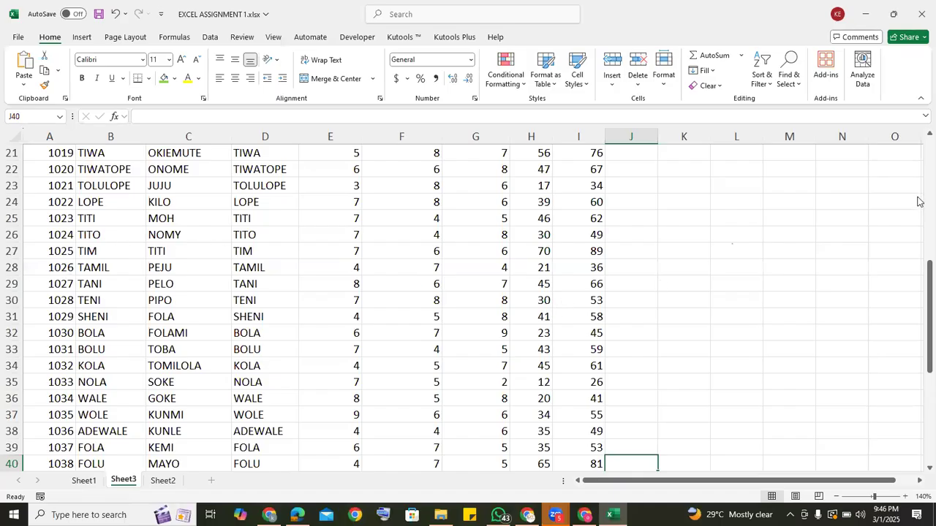
{"action": "scroll", "coordinate": [919, 202], "scroll_direction": "up", "scroll_amount": 7}
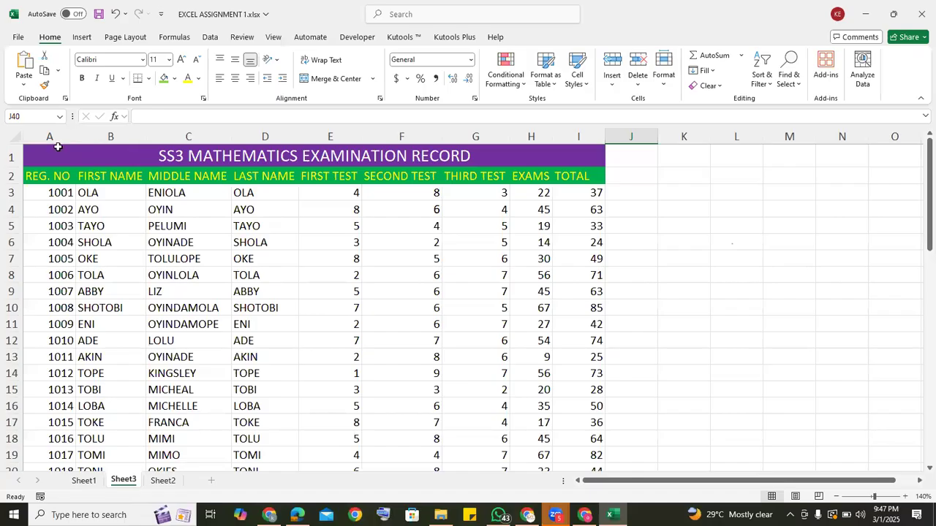
Hide row 1, which holds the SS3 MATHEMATICS EXAMINATION RECORD title, and check the remaining rows.
{"action": "left_click", "coordinate": [10, 156]}
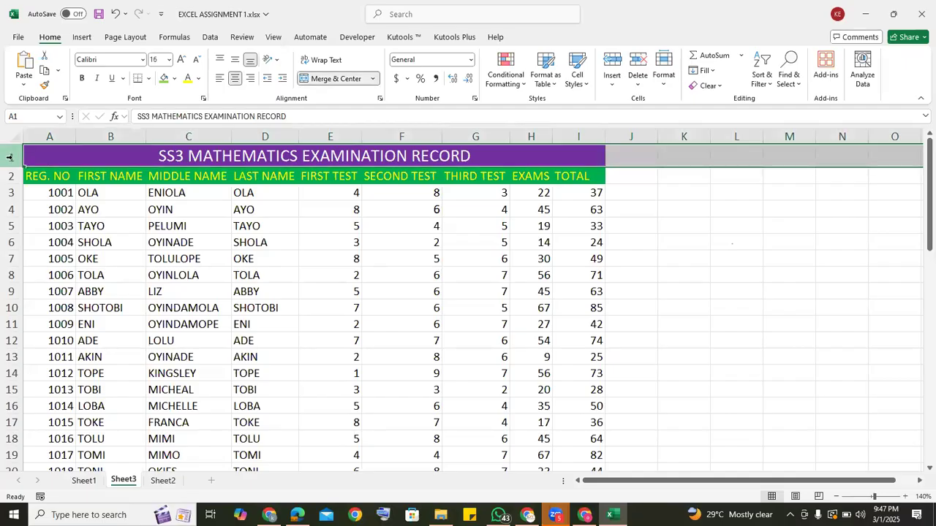
{"action": "right_click", "coordinate": [10, 157]}
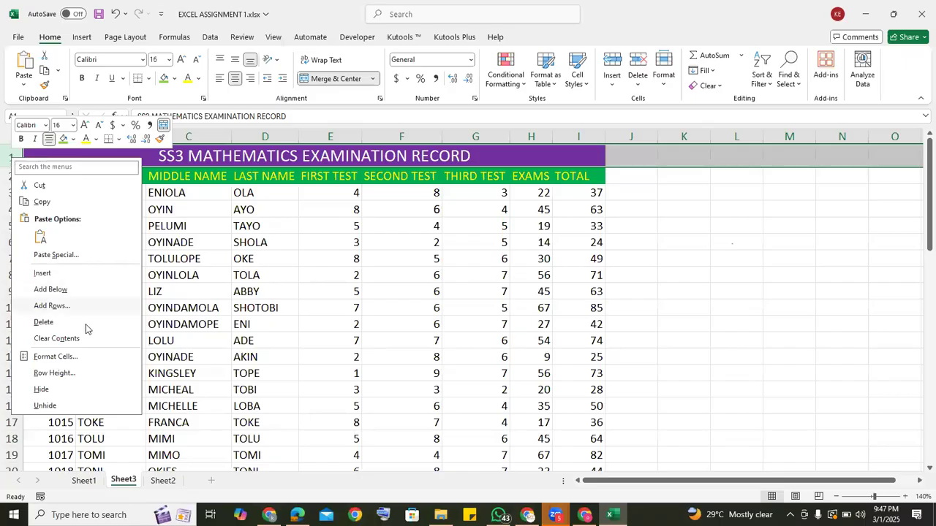
{"action": "left_click", "coordinate": [42, 389]}
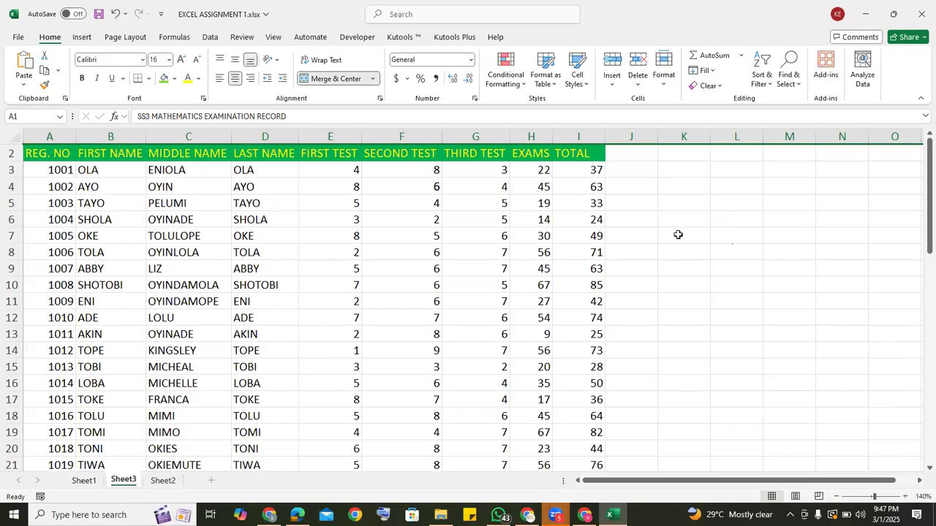
{"action": "scroll", "coordinate": [920, 292], "scroll_direction": "down", "scroll_amount": 6}
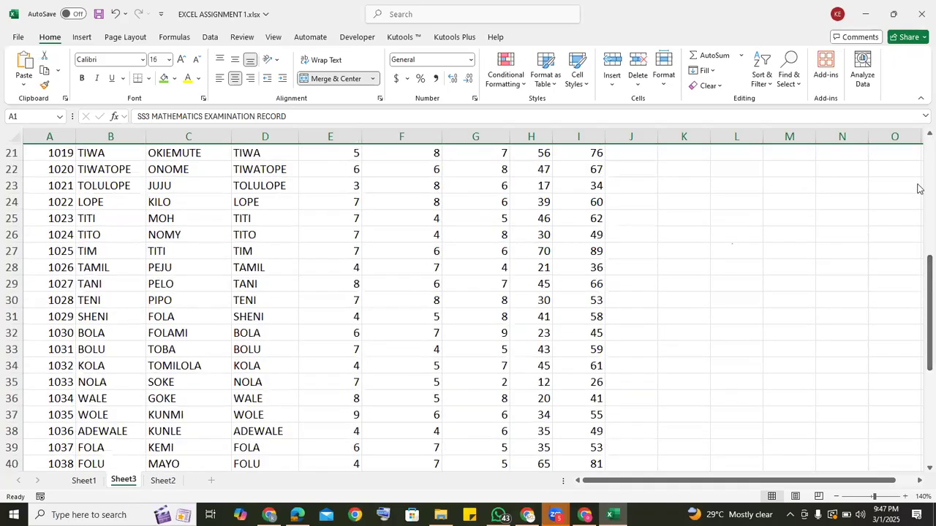
{"action": "scroll", "coordinate": [918, 184], "scroll_direction": "up", "scroll_amount": 6}
{"action": "left_click", "coordinate": [688, 233]}
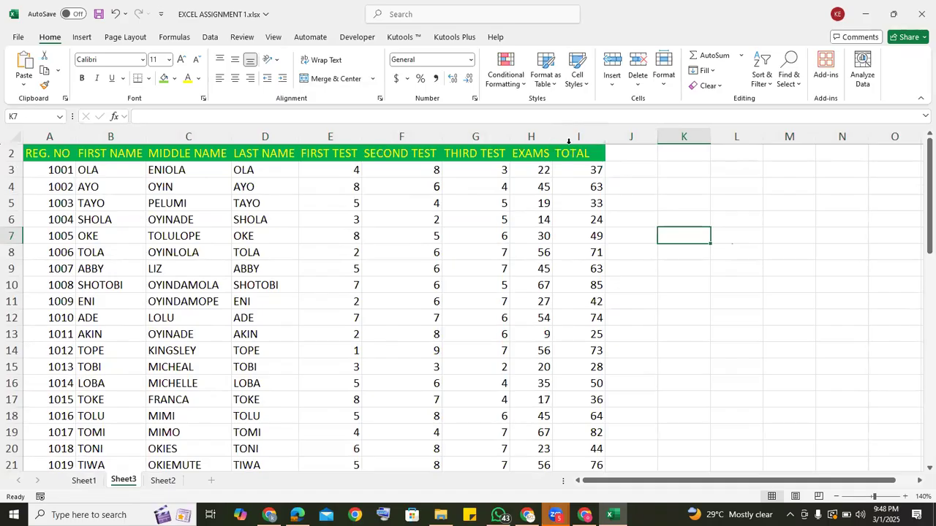
Hide the EXAMS and TOTAL columns, H and I, on Sheet3.
{"action": "left_click", "coordinate": [531, 137]}
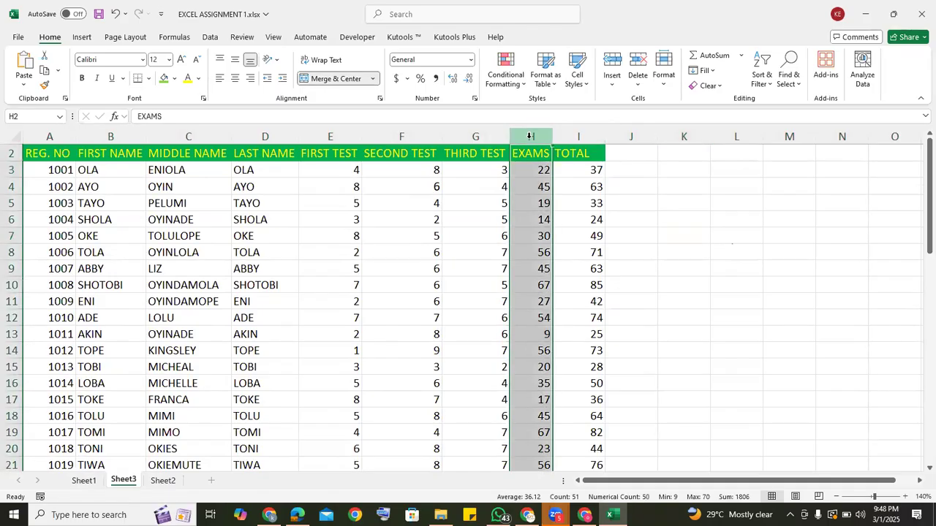
{"action": "left_click_drag", "start_coordinate": [531, 136], "coordinate": [573, 136]}
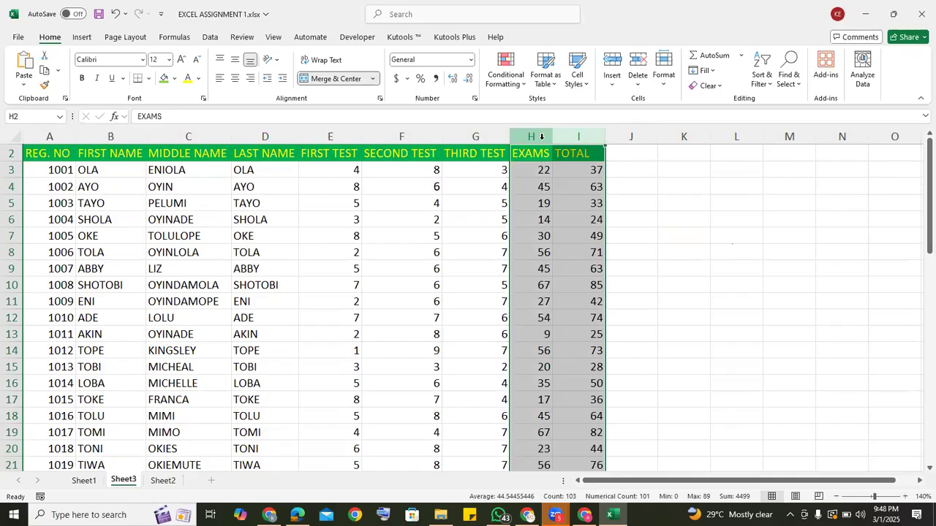
{"action": "right_click", "coordinate": [541, 137]}
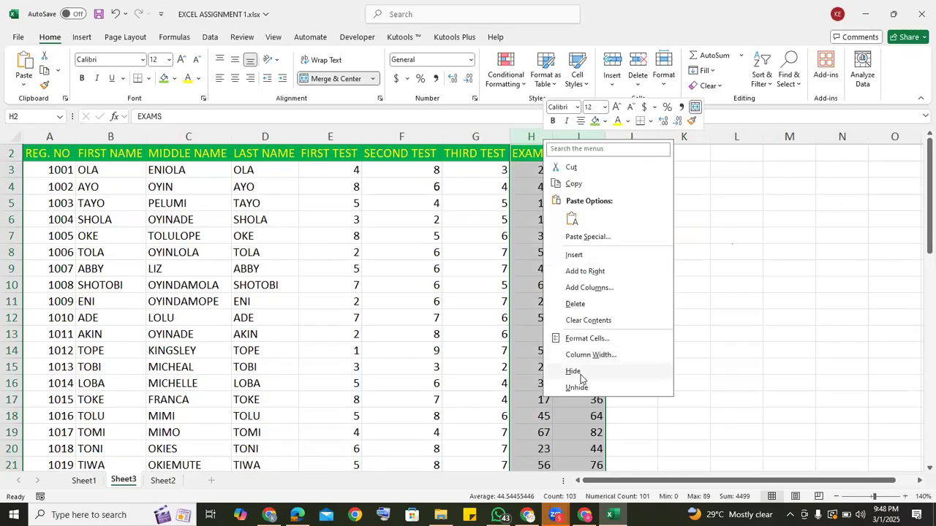
{"action": "left_click", "coordinate": [577, 373]}
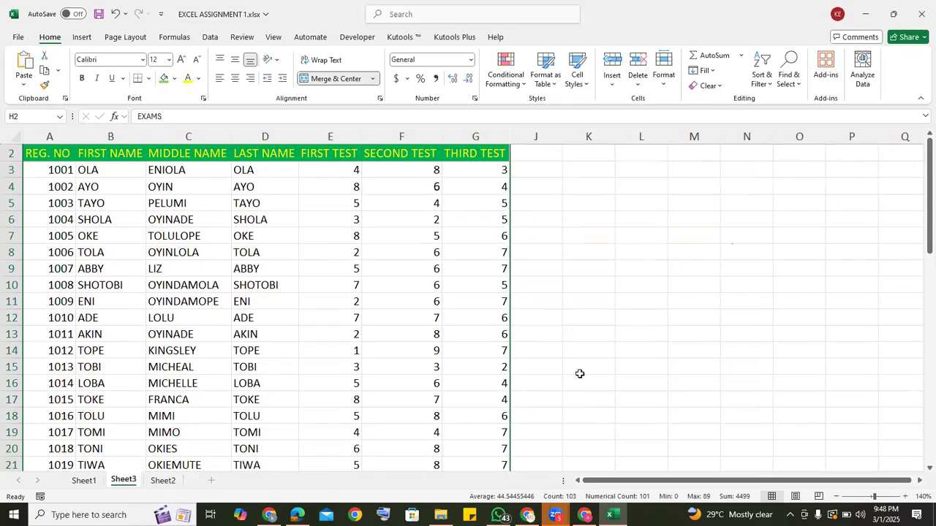
{"action": "left_click", "coordinate": [564, 351]}
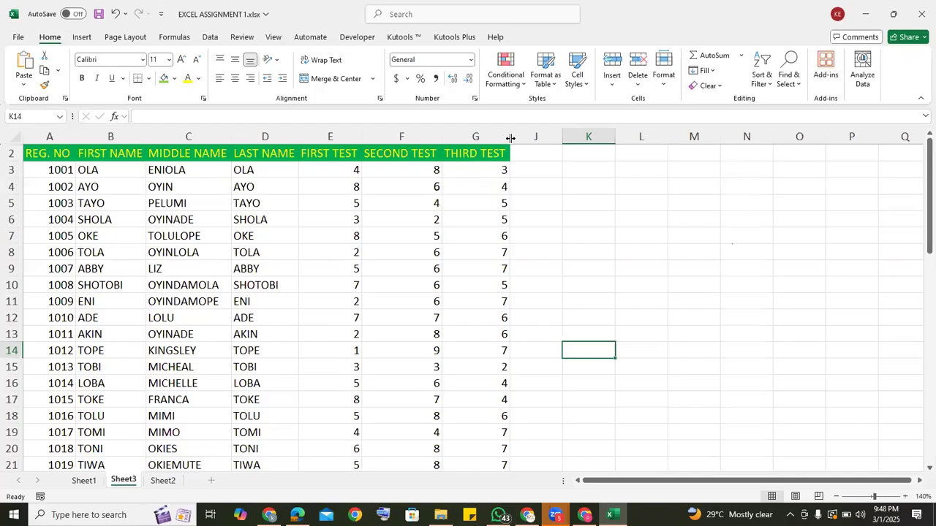
Unhide the TOTAL and EXAMS columns between the THIRD TEST column and column J.
{"action": "left_click", "coordinate": [510, 138]}
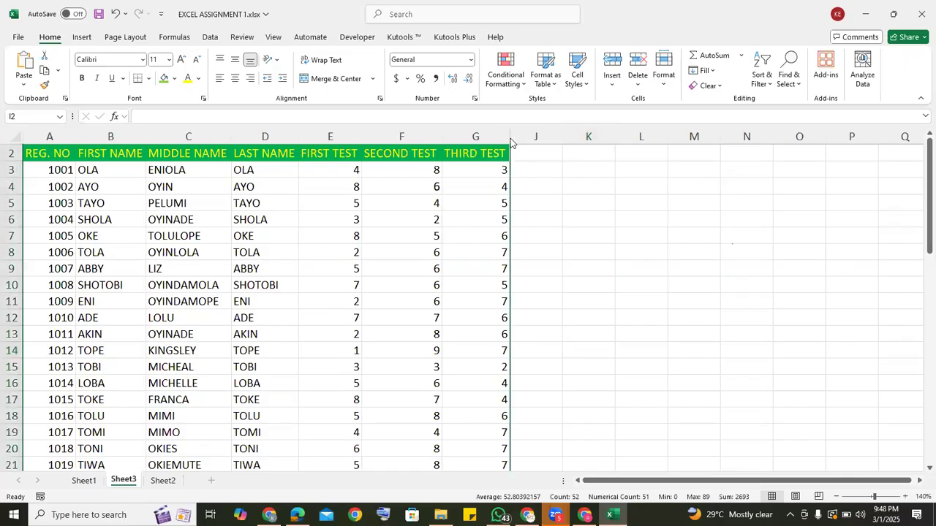
{"action": "right_click", "coordinate": [512, 143]}
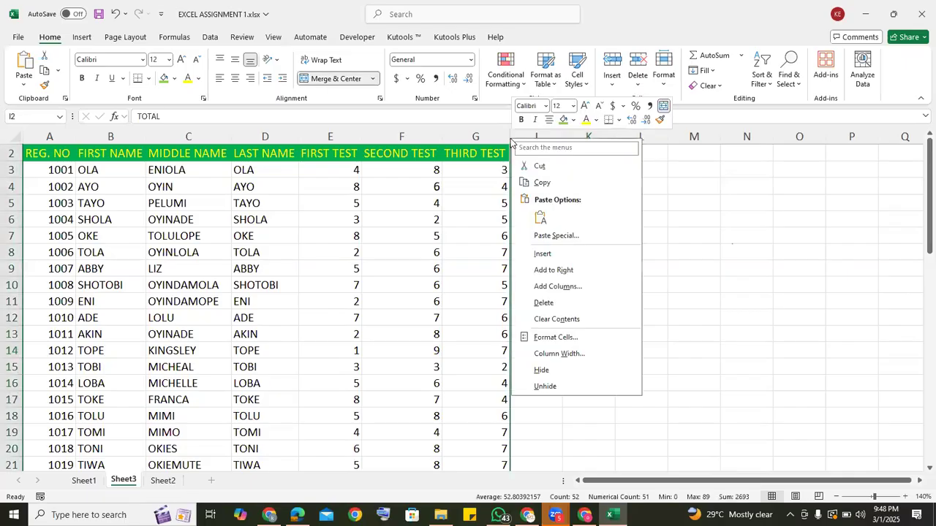
{"action": "left_click", "coordinate": [545, 387]}
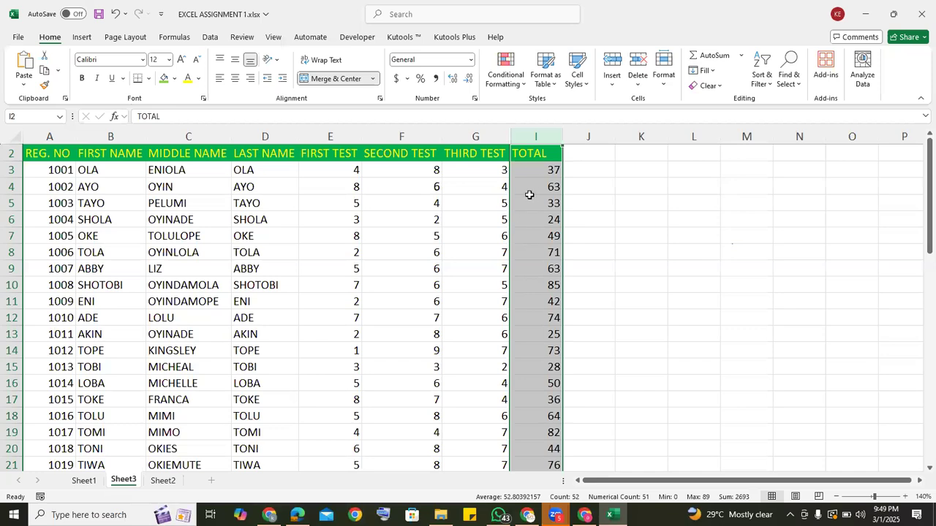
{"action": "right_click", "coordinate": [510, 135]}
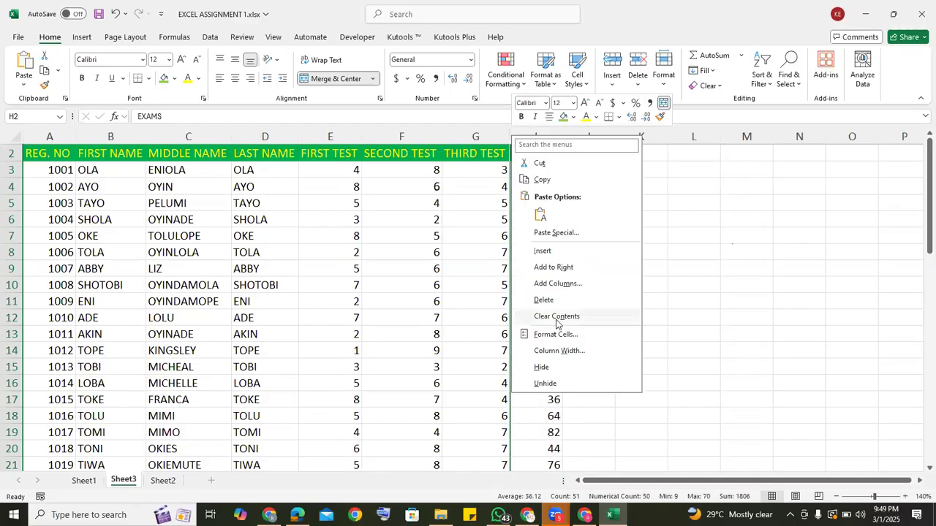
{"action": "left_click", "coordinate": [544, 384]}
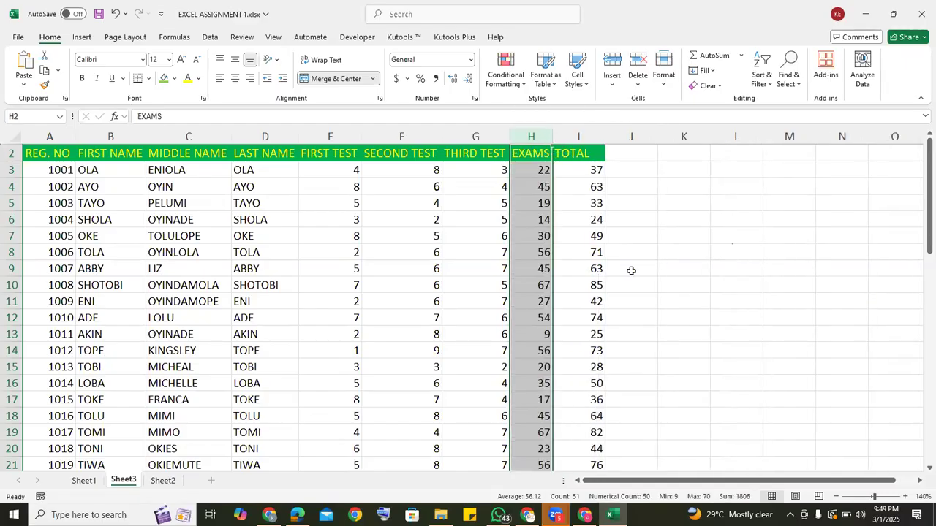
Select the hidden title row 1 and apply Freeze Panes to the sheet based on that selection.
{"action": "right_click", "coordinate": [19, 147]}
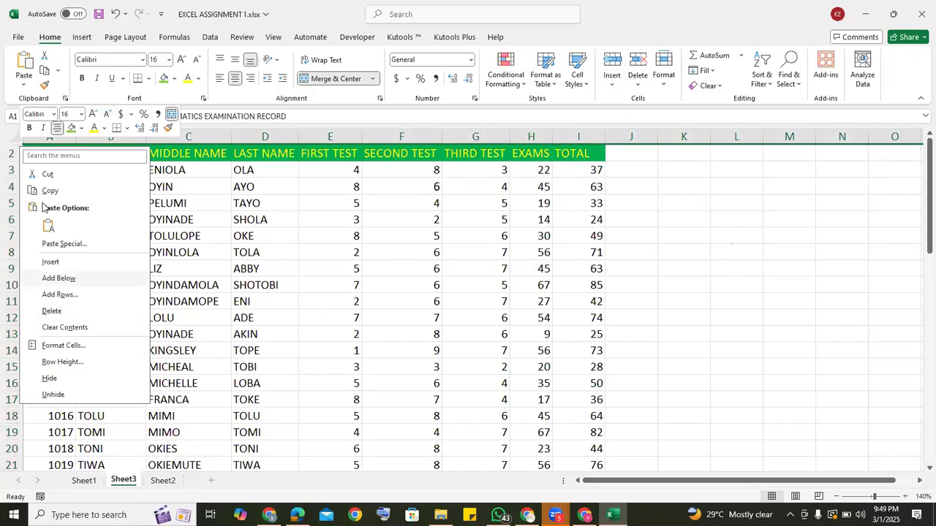
{"action": "key", "text": "Escape"}
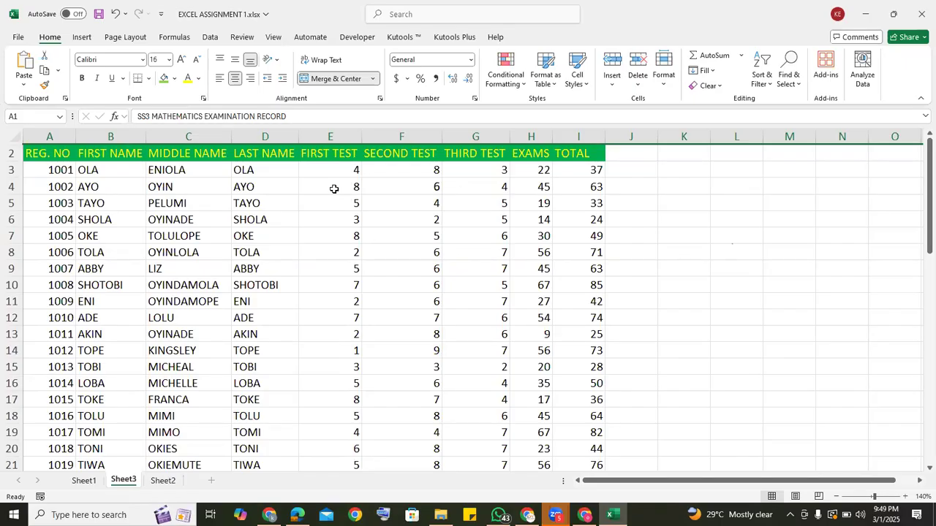
{"action": "left_click", "coordinate": [273, 40]}
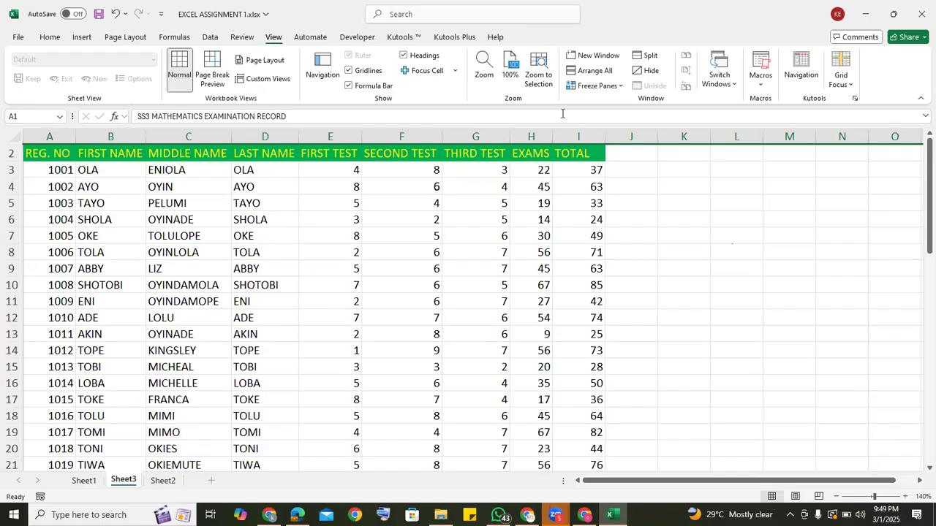
{"action": "left_click", "coordinate": [619, 86]}
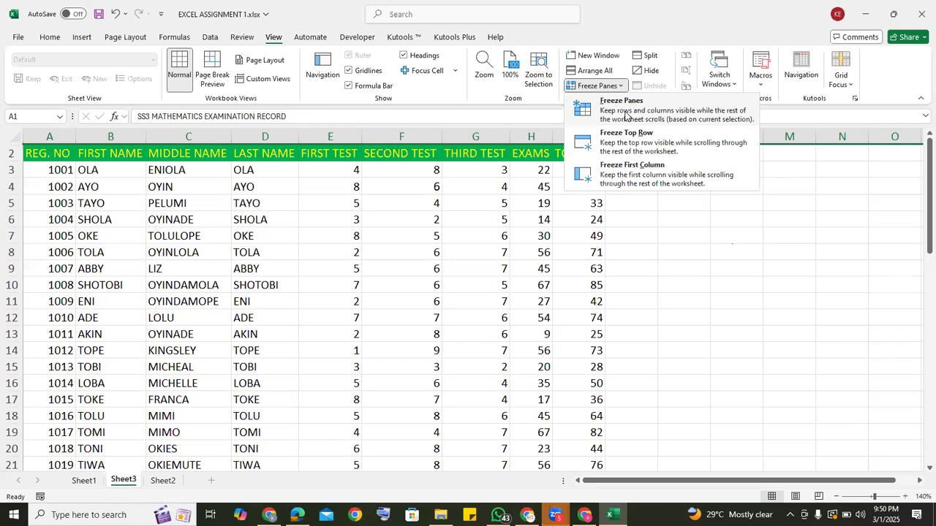
{"action": "left_click", "coordinate": [625, 117]}
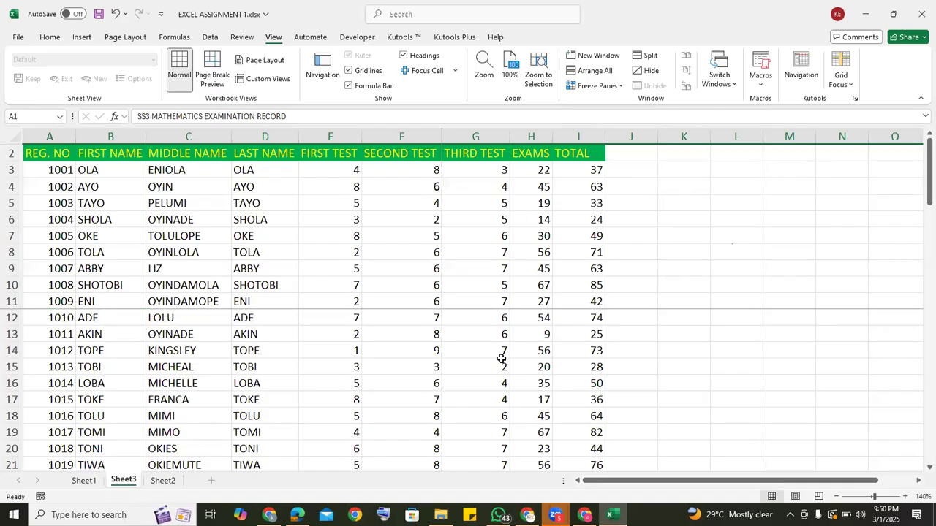
Look through the records past the last student down to row 69 and return to the top, checking which rows stay frozen.
{"action": "left_click", "coordinate": [684, 417]}
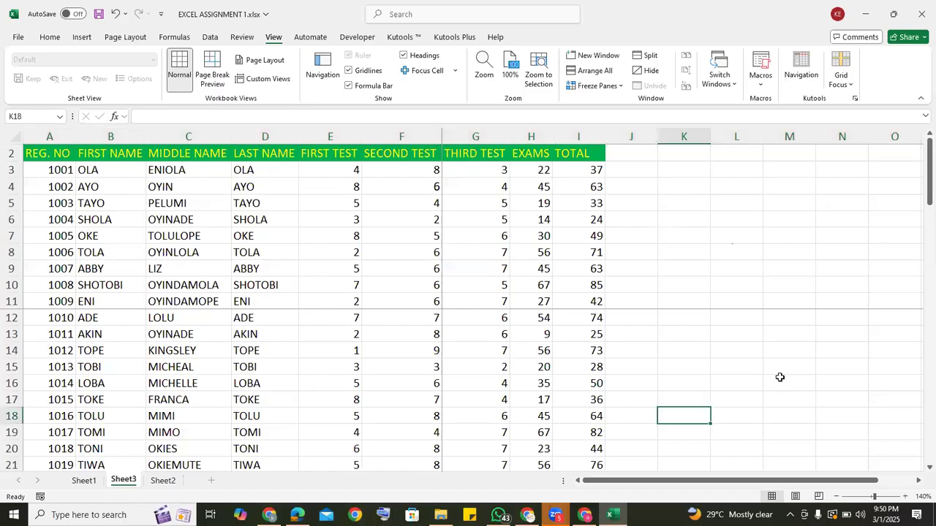
{"action": "key", "text": "Down"}
{"action": "key", "text": "Down"}
{"action": "key", "text": "Down"}
{"action": "key", "text": "Down"}
{"action": "key", "text": "Down"}
{"action": "key", "text": "Down"}
{"action": "key", "text": "Down"}
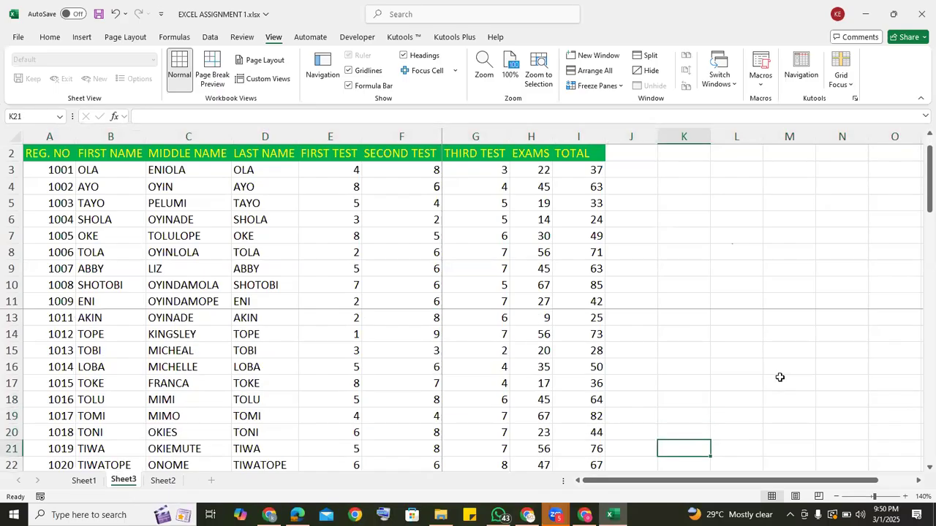
{"action": "key", "text": "Down"}
{"action": "key", "text": "Down"}
{"action": "key", "text": "Down"}
{"action": "key", "text": "Down"}
{"action": "key", "text": "Down"}
{"action": "key", "text": "Down"}
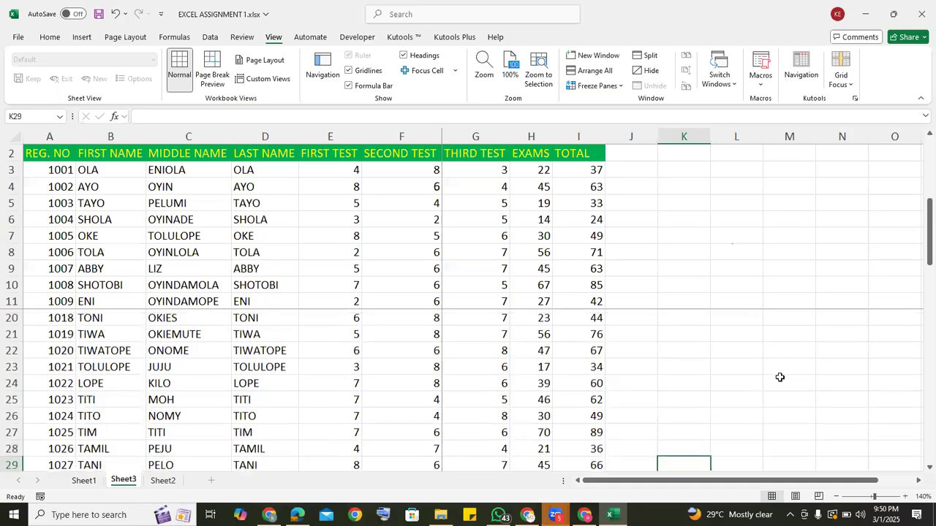
{"action": "key", "text": "Down"}
{"action": "key", "text": "Down"}
{"action": "key", "text": "Down"}
{"action": "key", "text": "Down"}
{"action": "key", "text": "Down"}
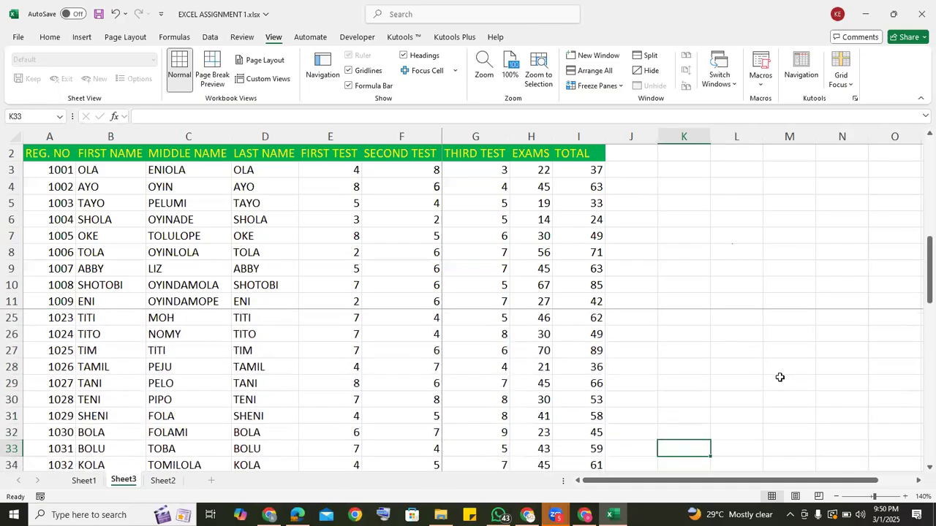
{"action": "key", "text": "Down"}
{"action": "key", "text": "Down"}
{"action": "key", "text": "Down"}
{"action": "key", "text": "Down"}
{"action": "key", "text": "Down"}
{"action": "key", "text": "Down"}
{"action": "key", "text": "Down"}
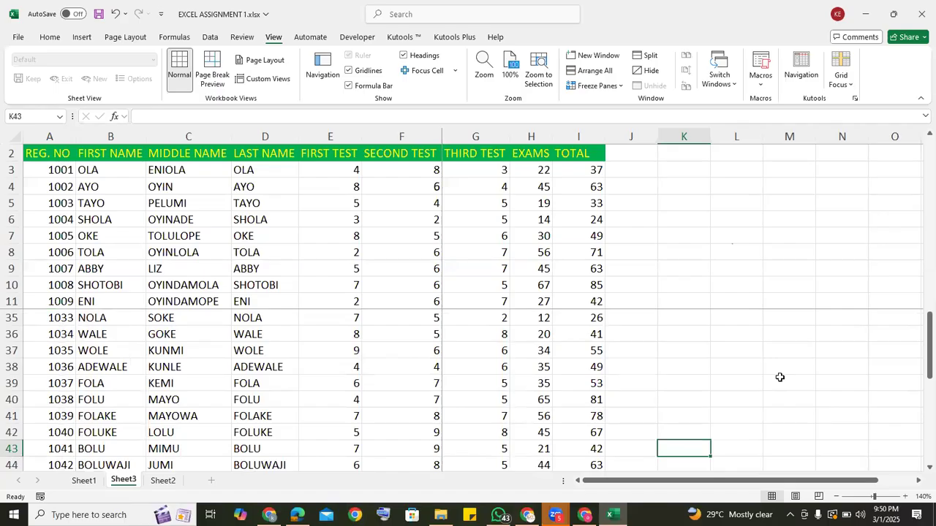
{"action": "key", "text": "Down"}
{"action": "key", "text": "Down"}
{"action": "key", "text": "Down"}
{"action": "key", "text": "Down"}
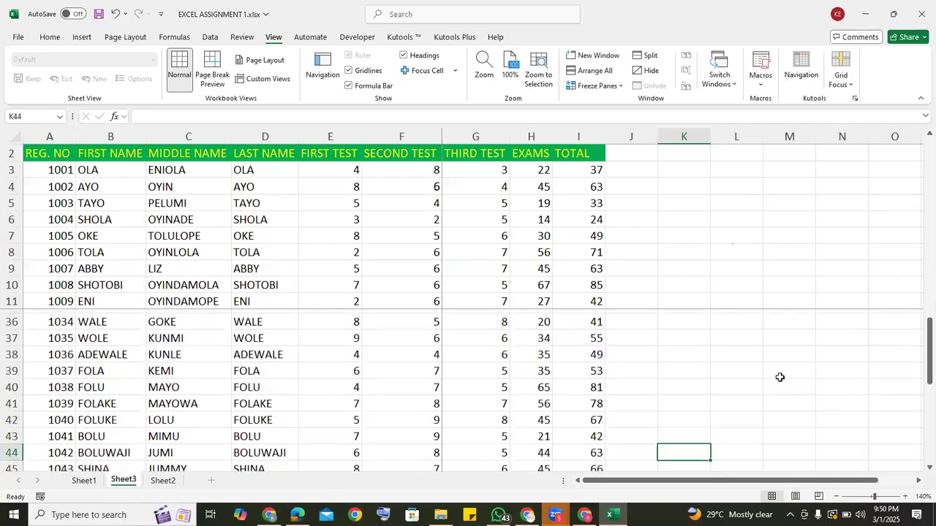
{"action": "key", "text": "Down"}
{"action": "key", "text": "Down"}
{"action": "key", "text": "Down"}
{"action": "key", "text": "Down"}
{"action": "key", "text": "Down"}
{"action": "key", "text": "Down"}
{"action": "key", "text": "Down"}
{"action": "key", "text": "Down"}
{"action": "key", "text": "Down"}
{"action": "key", "text": "Down"}
{"action": "key", "text": "Down"}
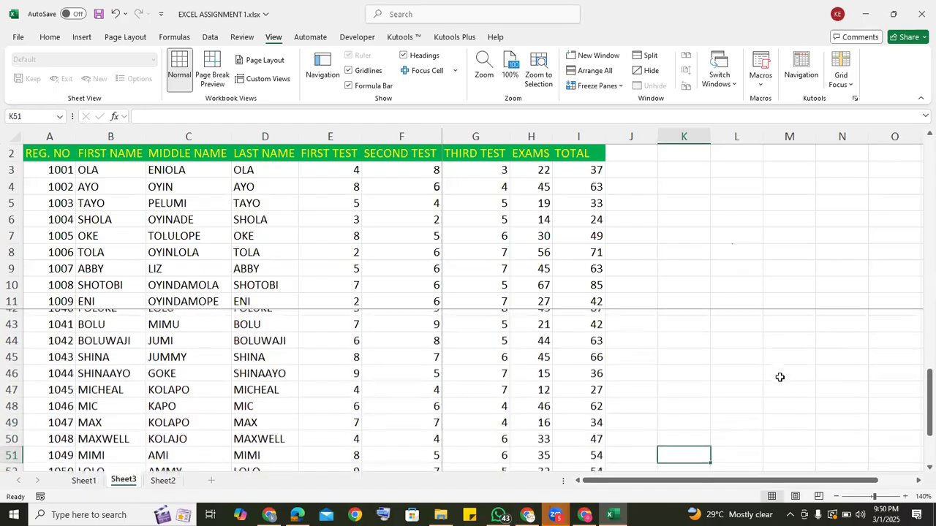
{"action": "key", "text": "Down"}
{"action": "key", "text": "Down"}
{"action": "key", "text": "Down"}
{"action": "key", "text": "Down"}
{"action": "key", "text": "Down"}
{"action": "key", "text": "Down"}
{"action": "key", "text": "Down"}
{"action": "key", "text": "Down"}
{"action": "key", "text": "Down"}
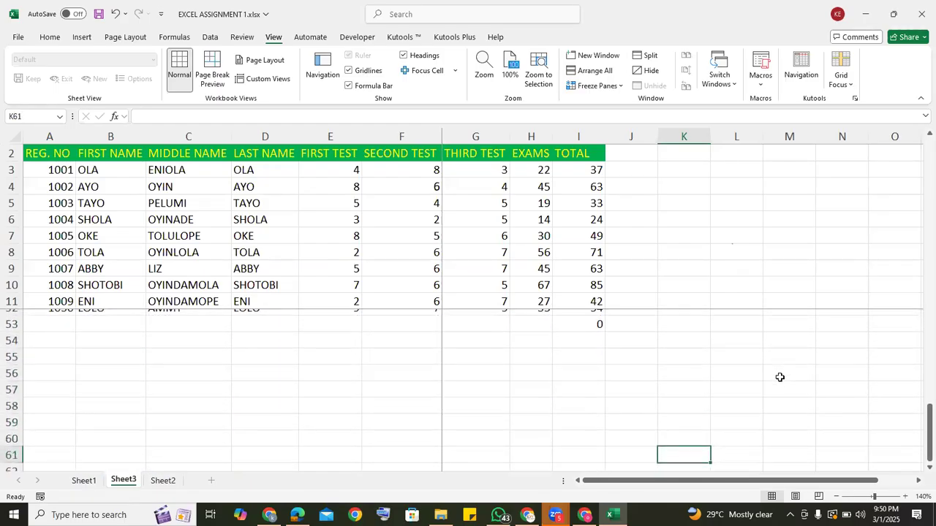
{"action": "key", "text": "Down"}
{"action": "key", "text": "Down"}
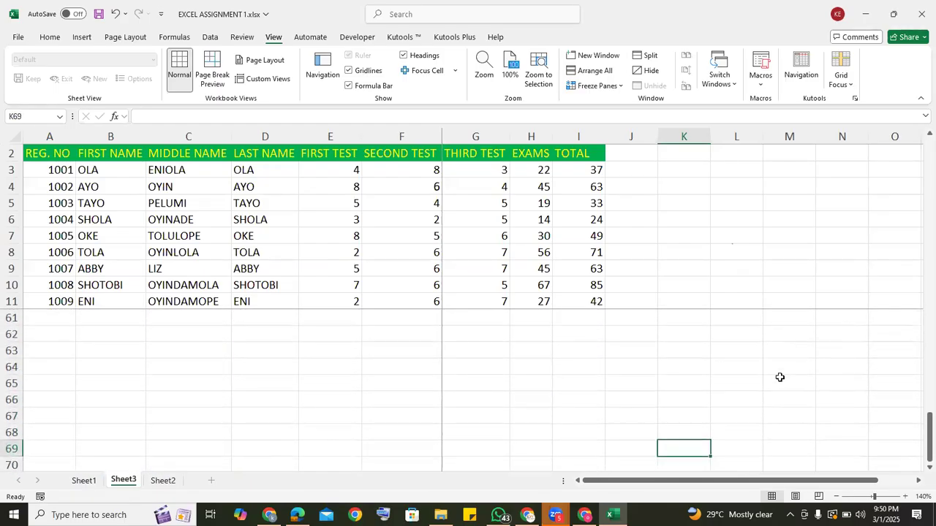
{"action": "key", "text": "Up"}
{"action": "key", "text": "Up"}
{"action": "key", "text": "Up"}
{"action": "key", "text": "Up"}
{"action": "key", "text": "Up"}
{"action": "key", "text": "Up"}
{"action": "key", "text": "Up"}
{"action": "key", "text": "Up"}
{"action": "key", "text": "Up"}
{"action": "key", "text": "Up"}
{"action": "key", "text": "Up"}
{"action": "key", "text": "Up"}
{"action": "key", "text": "Up"}
{"action": "key", "text": "Up"}
{"action": "key", "text": "Up"}
{"action": "key", "text": "Up"}
{"action": "key", "text": "Up"}
{"action": "key", "text": "Up"}
{"action": "key", "text": "Up"}
{"action": "key", "text": "Up"}
{"action": "key", "text": "Up"}
{"action": "key", "text": "Up"}
{"action": "key", "text": "Up"}
{"action": "key", "text": "Up"}
{"action": "key", "text": "Up"}
{"action": "key", "text": "Up"}
{"action": "key", "text": "Up"}
{"action": "key", "text": "Up"}
{"action": "key", "text": "Up"}
{"action": "key", "text": "Up"}
{"action": "key", "text": "Up"}
{"action": "key", "text": "Up"}
{"action": "key", "text": "Up"}
{"action": "key", "text": "Up"}
{"action": "key", "text": "Up"}
{"action": "key", "text": "Up"}
{"action": "key", "text": "Up"}
{"action": "key", "text": "Up"}
{"action": "key", "text": "Up"}
{"action": "key", "text": "Up"}
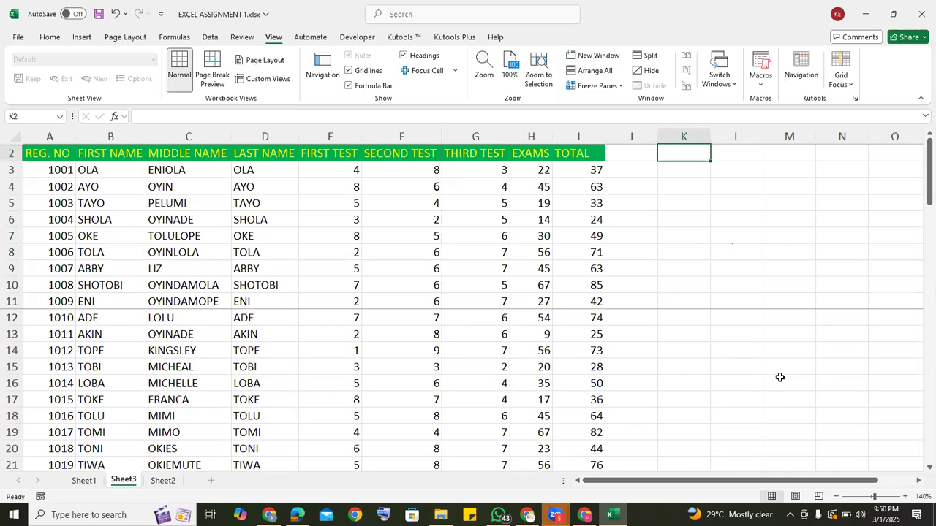
Unfreeze the panes and freeze only the top visible row, which holds the column headings.
{"action": "left_click", "coordinate": [623, 85]}
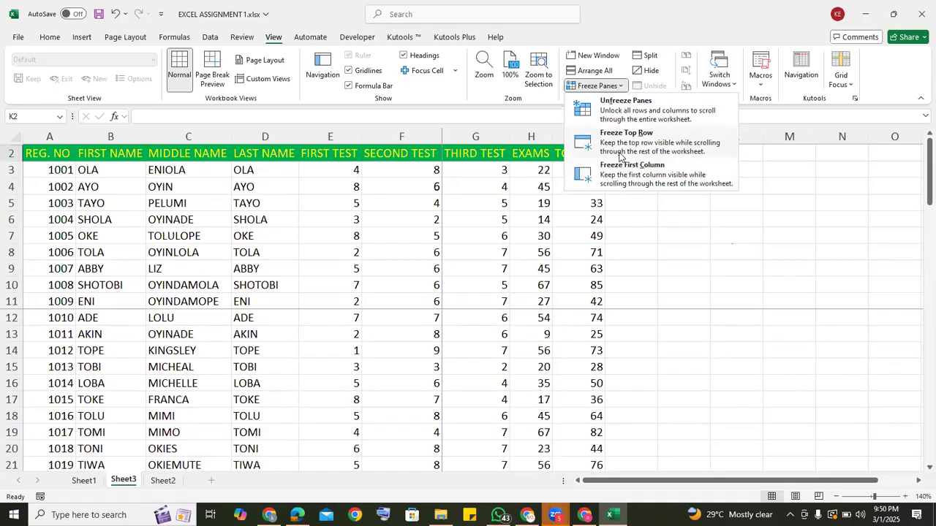
{"action": "left_click", "coordinate": [623, 110]}
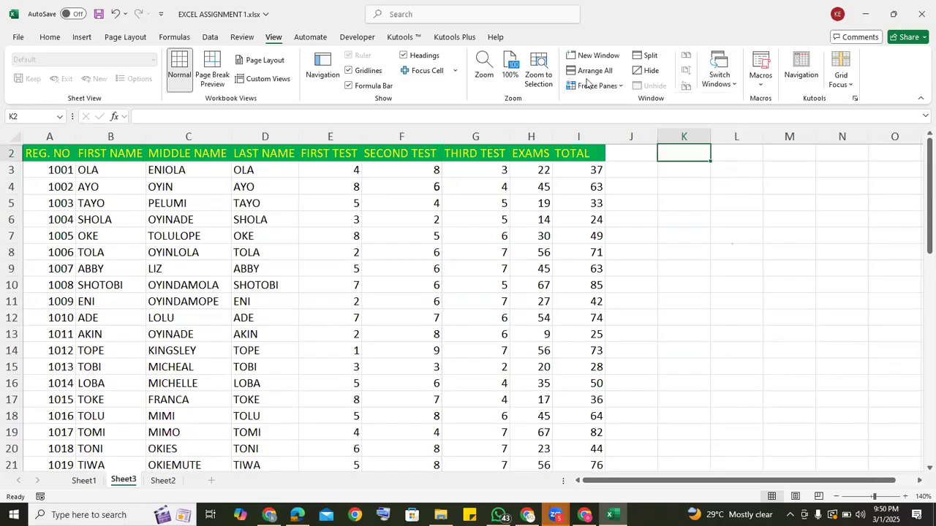
{"action": "left_click", "coordinate": [618, 87]}
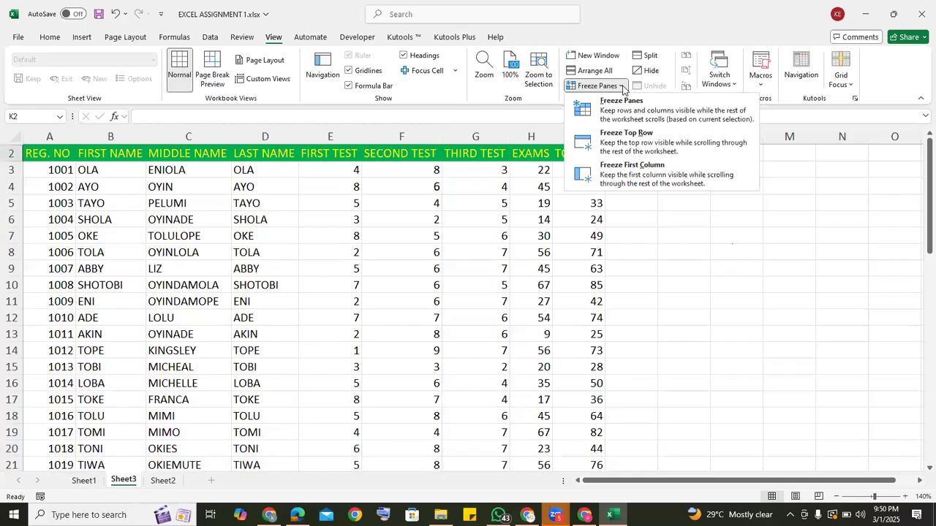
{"action": "left_click", "coordinate": [634, 147]}
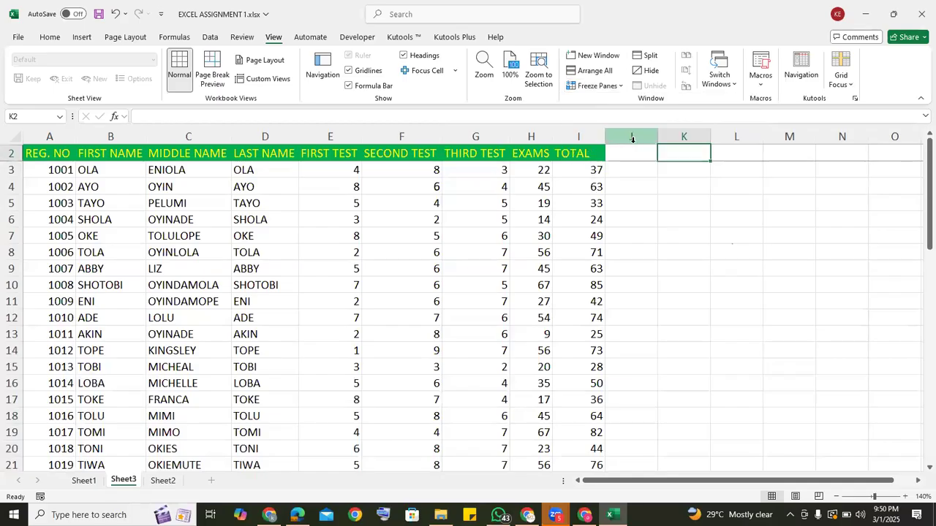
Look through the student records down to row 54, checking how the heading row behaves with the top row frozen.
{"action": "left_click", "coordinate": [627, 218]}
{"action": "key", "text": "Down"}
{"action": "key", "text": "Down"}
{"action": "key", "text": "Down"}
{"action": "key", "text": "Down"}
{"action": "key", "text": "Down"}
{"action": "key", "text": "Down"}
{"action": "key", "text": "Down"}
{"action": "key", "text": "Down"}
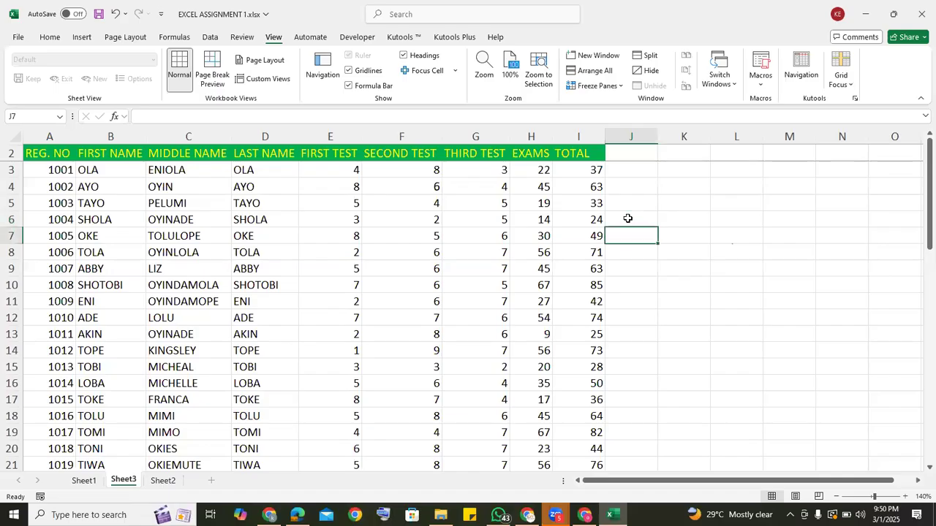
{"action": "key", "text": "Down"}
{"action": "key", "text": "Down"}
{"action": "key", "text": "Down"}
{"action": "key", "text": "Down"}
{"action": "key", "text": "Down"}
{"action": "key", "text": "Down"}
{"action": "key", "text": "Down"}
{"action": "key", "text": "Down"}
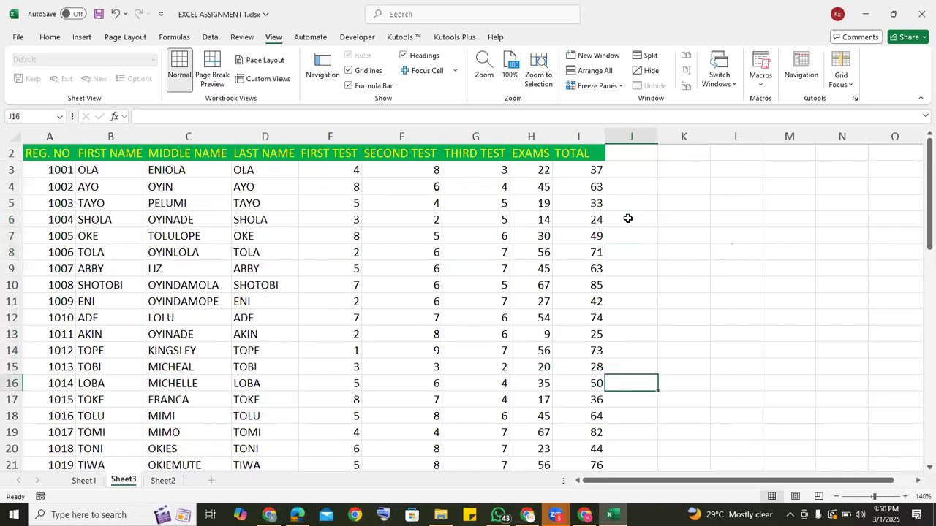
{"action": "key", "text": "Down"}
{"action": "key", "text": "Down"}
{"action": "key", "text": "Down"}
{"action": "key", "text": "Down"}
{"action": "key", "text": "Down"}
{"action": "key", "text": "Down"}
{"action": "key", "text": "Down"}
{"action": "key", "text": "Down"}
{"action": "key", "text": "Down"}
{"action": "key", "text": "Down"}
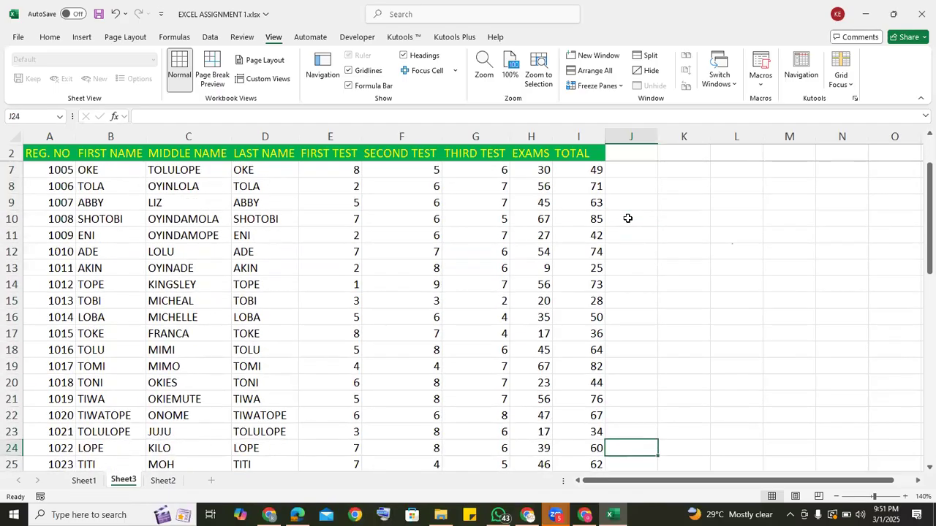
{"action": "key", "text": "Down"}
{"action": "key", "text": "Down"}
{"action": "key", "text": "Down"}
{"action": "key", "text": "Down"}
{"action": "key", "text": "Down"}
{"action": "key", "text": "Down"}
{"action": "key", "text": "Down"}
{"action": "key", "text": "Down"}
{"action": "key", "text": "Down"}
{"action": "key", "text": "Down"}
{"action": "key", "text": "Down"}
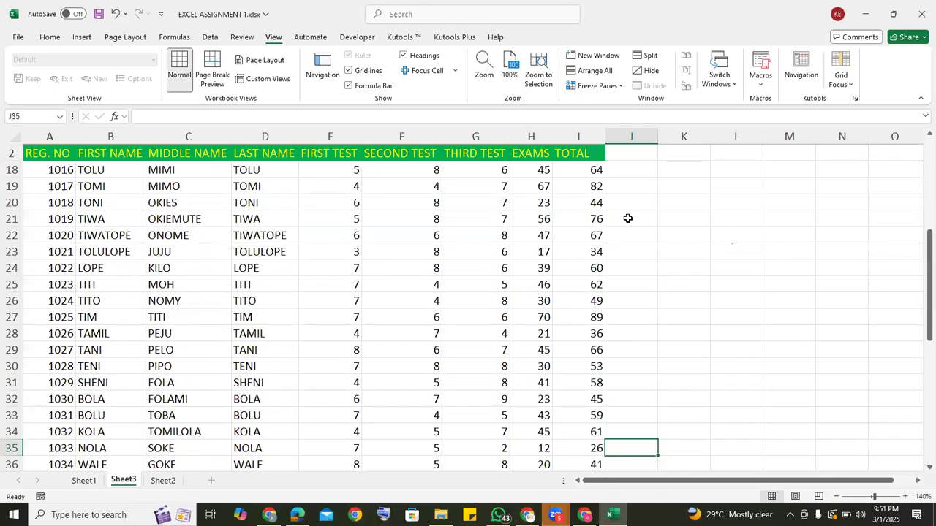
{"action": "key", "text": "Down"}
{"action": "key", "text": "Down"}
{"action": "key", "text": "Down"}
{"action": "key", "text": "Down"}
{"action": "key", "text": "Down"}
{"action": "key", "text": "Down"}
{"action": "key", "text": "Down"}
{"action": "key", "text": "Down"}
{"action": "key", "text": "Down"}
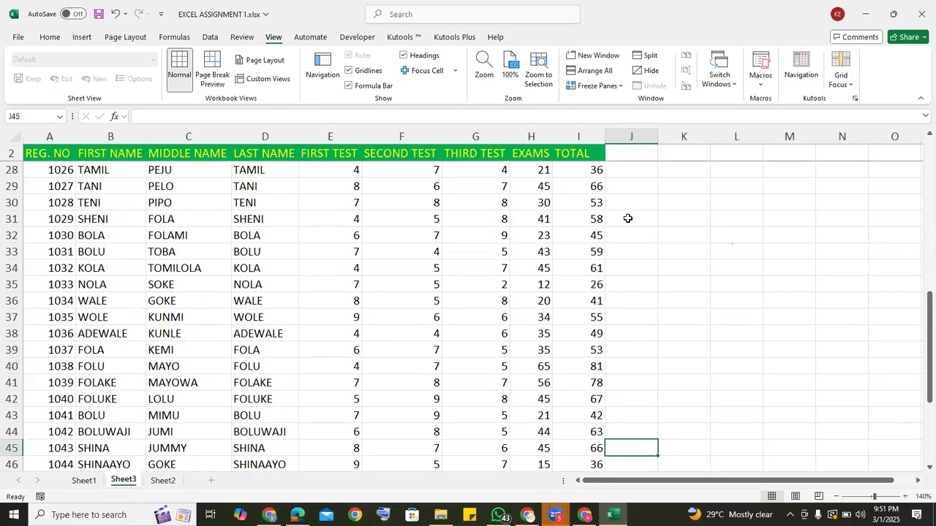
{"action": "key", "text": "Down"}
{"action": "key", "text": "Down"}
{"action": "key", "text": "Down"}
{"action": "key", "text": "Down"}
{"action": "key", "text": "Down"}
{"action": "key", "text": "Down"}
{"action": "key", "text": "Down"}
{"action": "key", "text": "Down"}
{"action": "key", "text": "Down"}
{"action": "key", "text": "Down"}
{"action": "key", "text": "Down"}
{"action": "key", "text": "Down"}
{"action": "key", "text": "Down"}
{"action": "key", "text": "Down"}
{"action": "key", "text": "Down"}
{"action": "key", "text": "Down"}
{"action": "key", "text": "Down"}
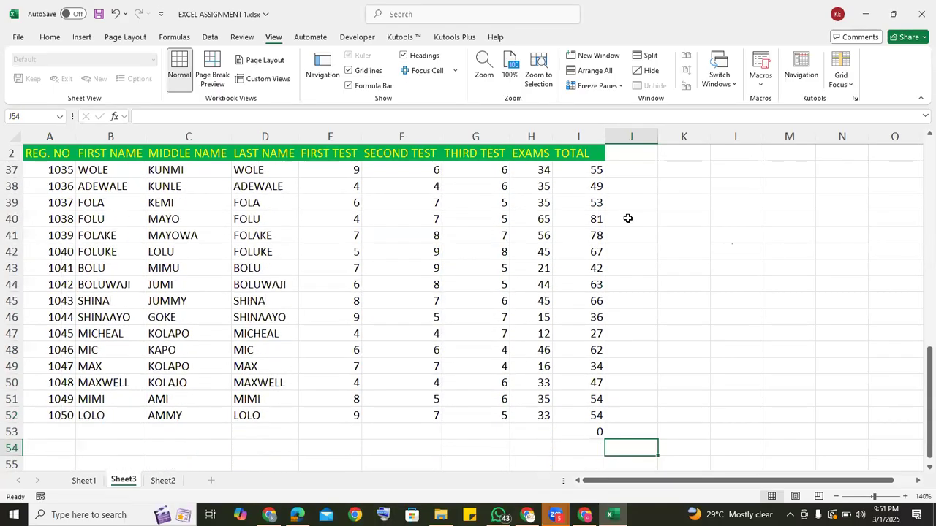
Look past the last student record down to row 70 and return to the top, checking the frozen heading row.
{"action": "key", "text": "Down"}
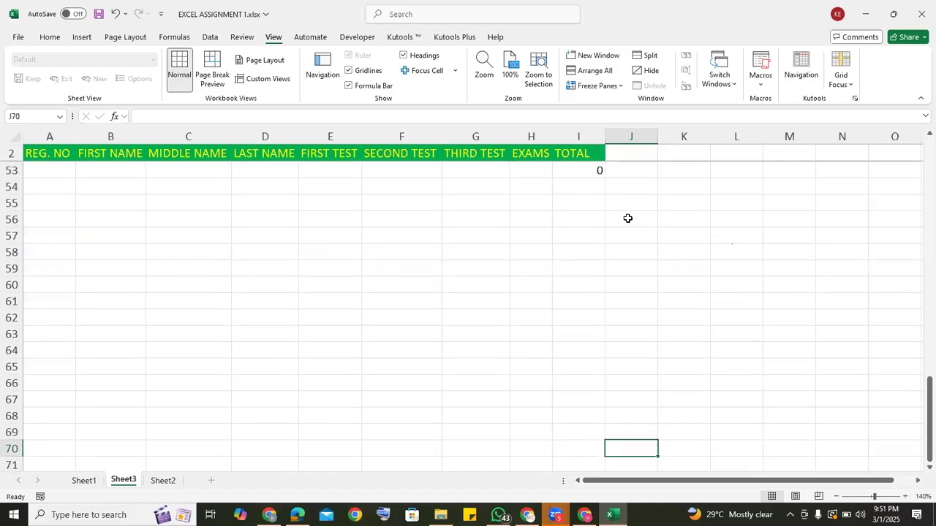
{"action": "key", "text": "Up"}
{"action": "key", "text": "Up"}
{"action": "key", "text": "Up"}
{"action": "key", "text": "Up"}
{"action": "key", "text": "Up"}
{"action": "key", "text": "Up"}
{"action": "key", "text": "Up"}
{"action": "key", "text": "Up"}
{"action": "key", "text": "Up"}
{"action": "key", "text": "Up"}
{"action": "key", "text": "Up"}
{"action": "key", "text": "Up"}
{"action": "key", "text": "Up"}
{"action": "key", "text": "Up"}
{"action": "key", "text": "Up"}
{"action": "key", "text": "Up"}
{"action": "key", "text": "Up"}
{"action": "key", "text": "Up"}
{"action": "key", "text": "Up"}
{"action": "key", "text": "Up"}
{"action": "key", "text": "Up"}
{"action": "key", "text": "Up"}
{"action": "key", "text": "Up"}
{"action": "key", "text": "Up"}
{"action": "key", "text": "Up"}
{"action": "key", "text": "Up"}
{"action": "key", "text": "Up"}
{"action": "key", "text": "Up"}
{"action": "key", "text": "Up"}
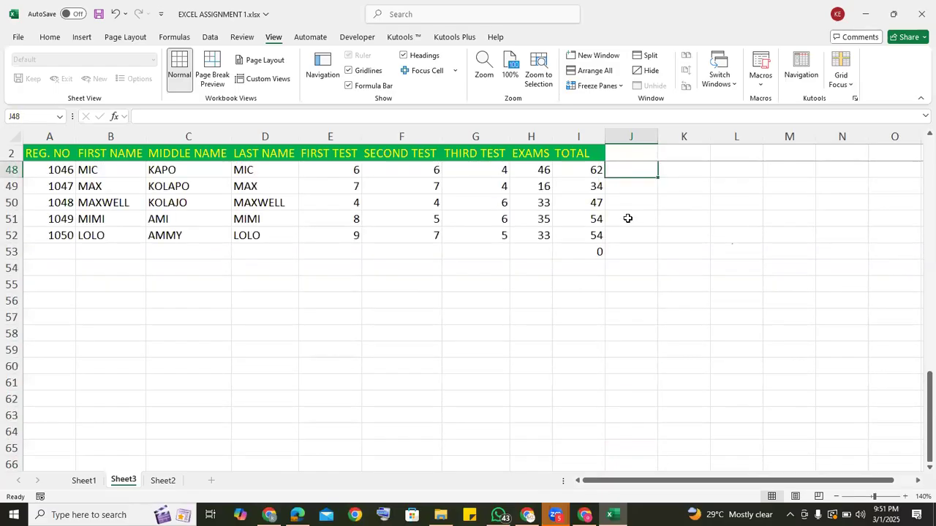
{"action": "key", "text": "Up"}
{"action": "key", "text": "Up"}
{"action": "key", "text": "Up"}
{"action": "key", "text": "Up"}
{"action": "key", "text": "Up"}
{"action": "key", "text": "Up"}
{"action": "key", "text": "Up"}
{"action": "key", "text": "Up"}
{"action": "key", "text": "Up"}
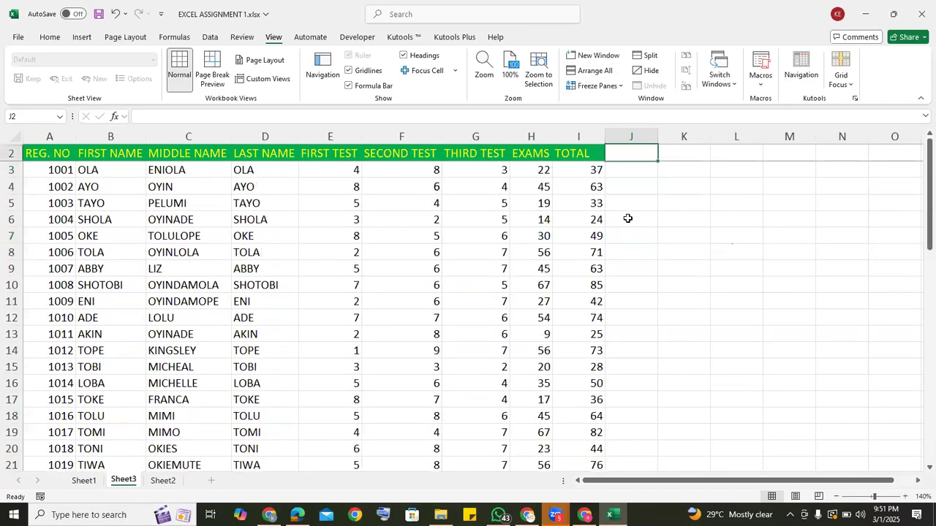
Unfreeze the top row and freeze only the first column, which holds the registration numbers.
{"action": "left_click", "coordinate": [621, 87]}
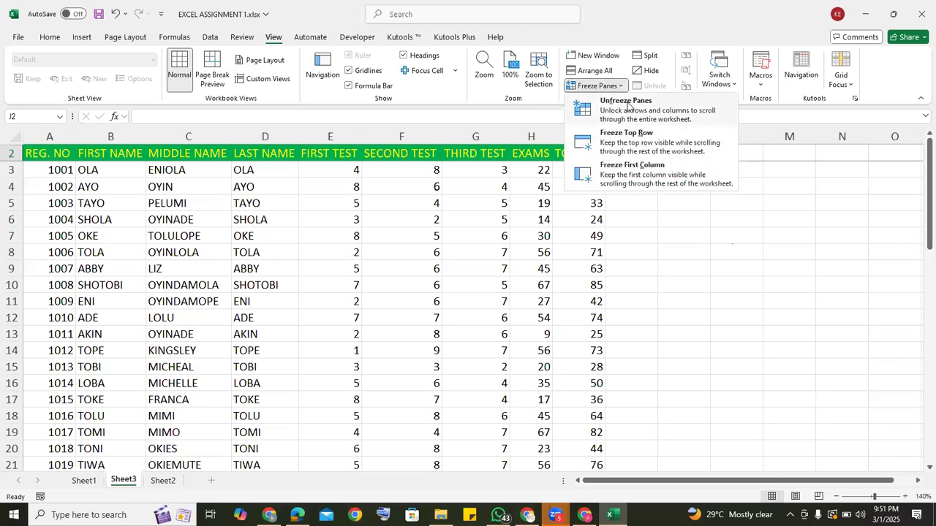
{"action": "left_click", "coordinate": [627, 106]}
{"action": "left_click", "coordinate": [620, 88]}
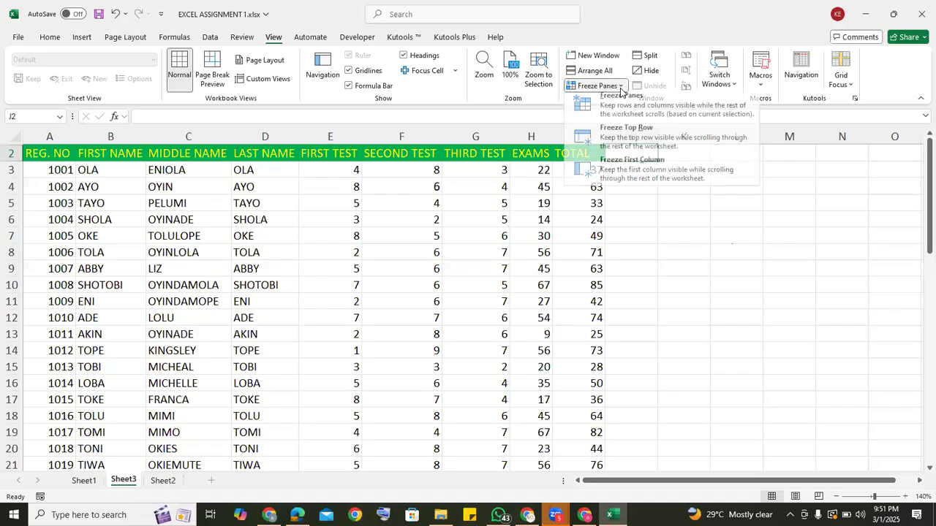
{"action": "left_click", "coordinate": [627, 178]}
Look across the columns past column X along row 9 and return to column A, checking how the frozen first column behaves.
{"action": "left_click", "coordinate": [641, 267]}
{"action": "key", "text": "Right"}
{"action": "key", "text": "Right"}
{"action": "key", "text": "Right"}
{"action": "key", "text": "Right"}
{"action": "key", "text": "Right"}
{"action": "key", "text": "Right"}
{"action": "key", "text": "Right"}
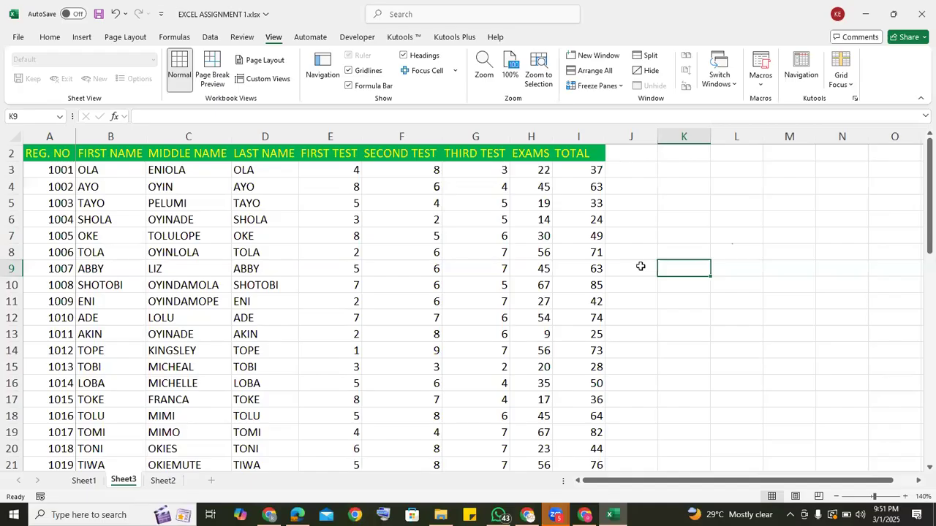
{"action": "key", "text": "Right"}
{"action": "key", "text": "Right"}
{"action": "key", "text": "Right"}
{"action": "key", "text": "Right"}
{"action": "key", "text": "Right"}
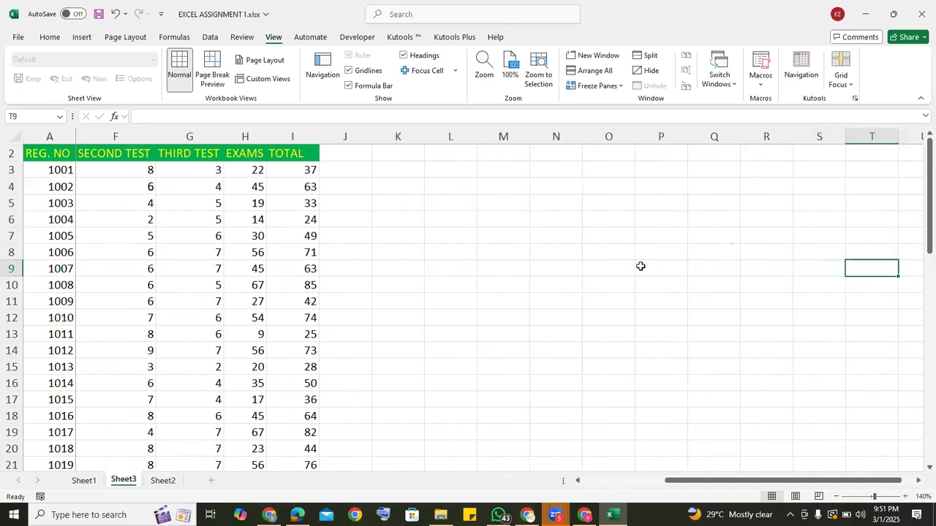
{"action": "key", "text": "Right"}
{"action": "key", "text": "Right"}
{"action": "key", "text": "Right"}
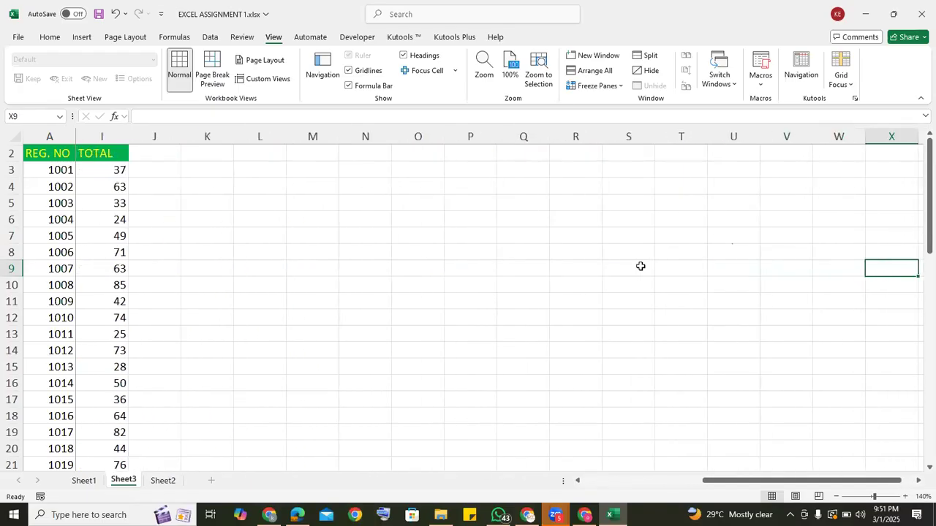
{"action": "key", "text": "Right"}
{"action": "key", "text": "Right"}
{"action": "key", "text": "Left"}
{"action": "key", "text": "Left"}
{"action": "key", "text": "Left"}
{"action": "key", "text": "Left"}
{"action": "key", "text": "Left"}
{"action": "key", "text": "Left"}
{"action": "key", "text": "Left"}
{"action": "key", "text": "Left"}
{"action": "key", "text": "Left"}
{"action": "key", "text": "Left"}
{"action": "key", "text": "Left"}
{"action": "key", "text": "Left"}
{"action": "key", "text": "Left"}
{"action": "key", "text": "Left"}
{"action": "key", "text": "Left"}
{"action": "key", "text": "Left"}
{"action": "key", "text": "Left"}
{"action": "key", "text": "Left"}
{"action": "key", "text": "Left"}
{"action": "key", "text": "Left"}
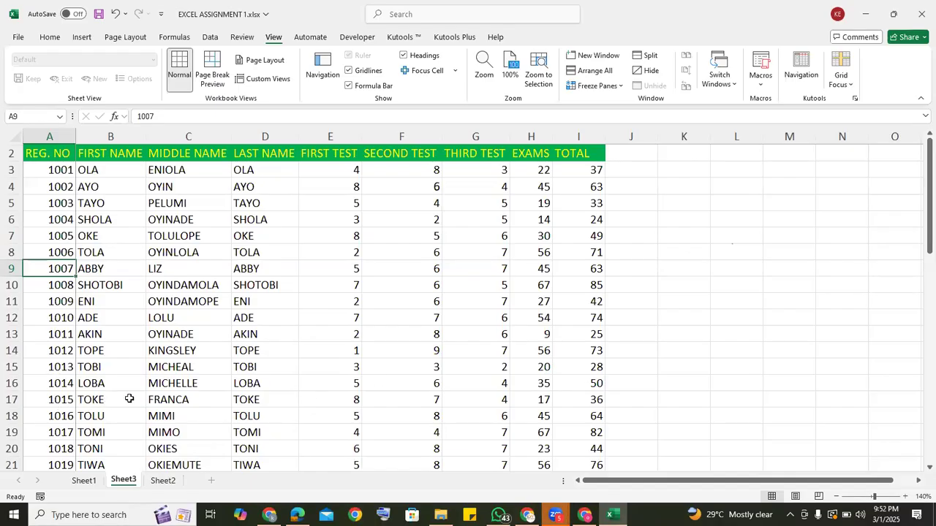
Unfreeze the first column so that the whole sheet scrolls freely.
{"action": "left_click", "coordinate": [596, 400]}
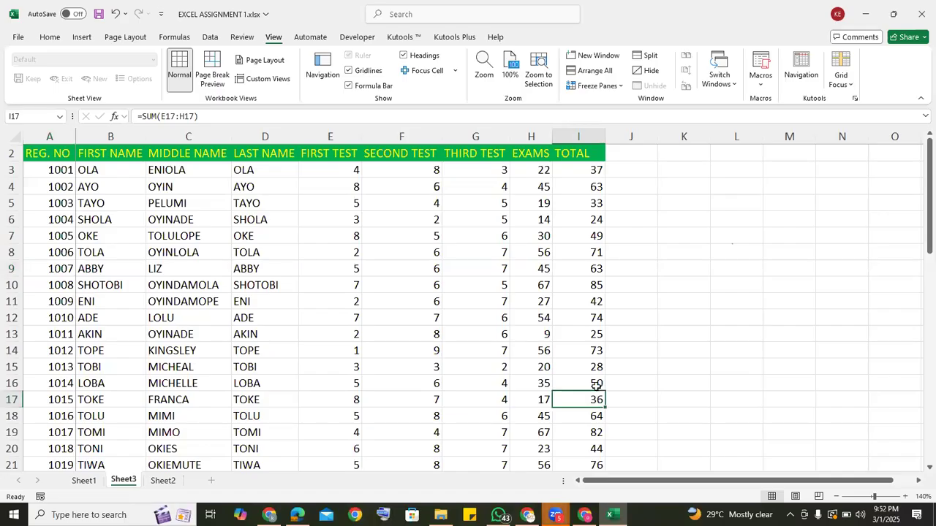
{"action": "left_click", "coordinate": [624, 88]}
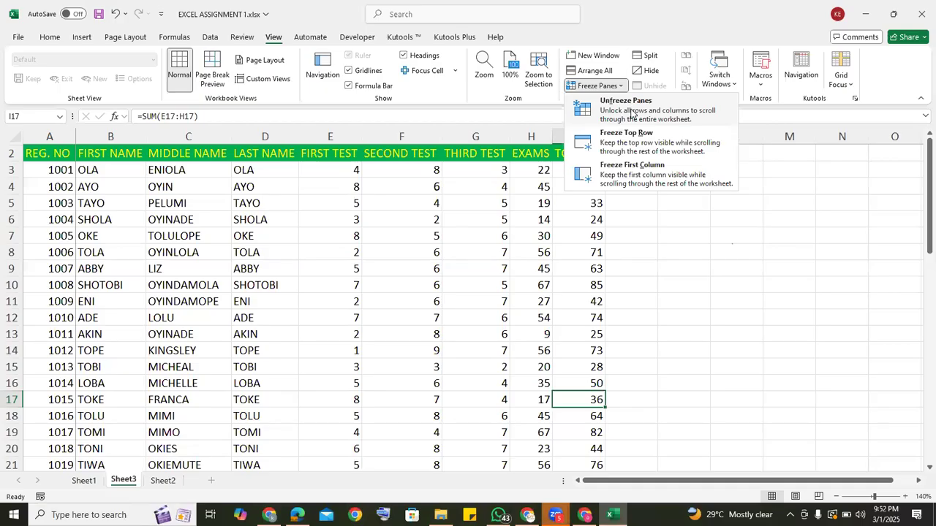
{"action": "left_click", "coordinate": [626, 133]}
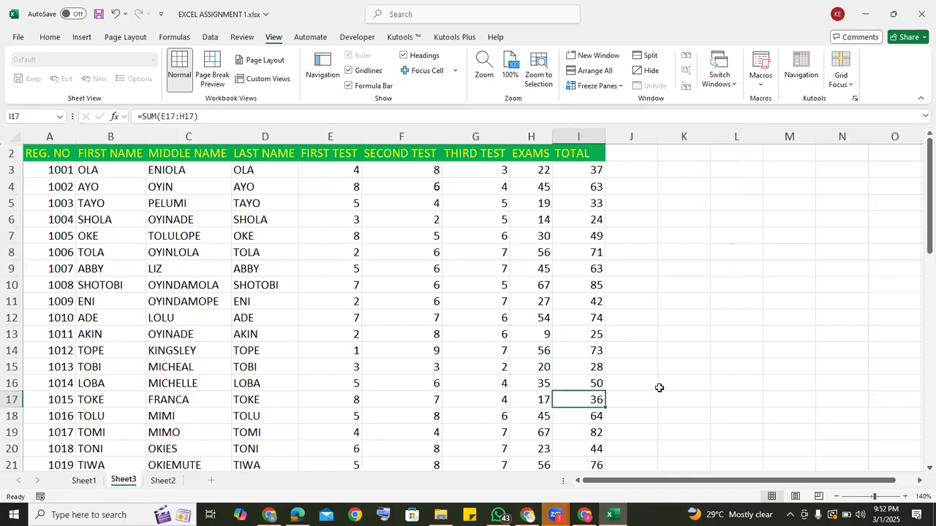
Look down the TOTAL column to row 24 and return to the top, checking how the heading row scrolls without frozen panes.
{"action": "key", "text": "Down"}
{"action": "key", "text": "Down"}
{"action": "key", "text": "Down"}
{"action": "key", "text": "Down"}
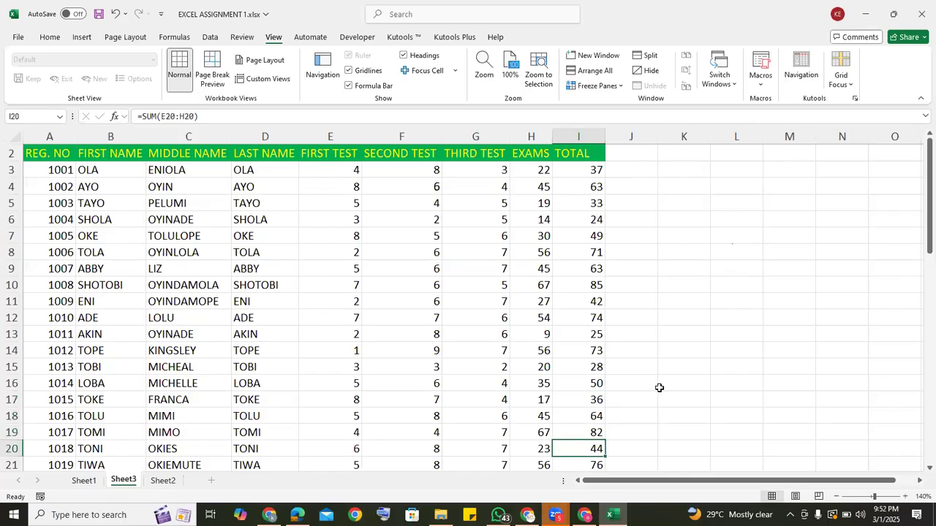
{"action": "key", "text": "Down"}
{"action": "key", "text": "Down"}
{"action": "key", "text": "Down"}
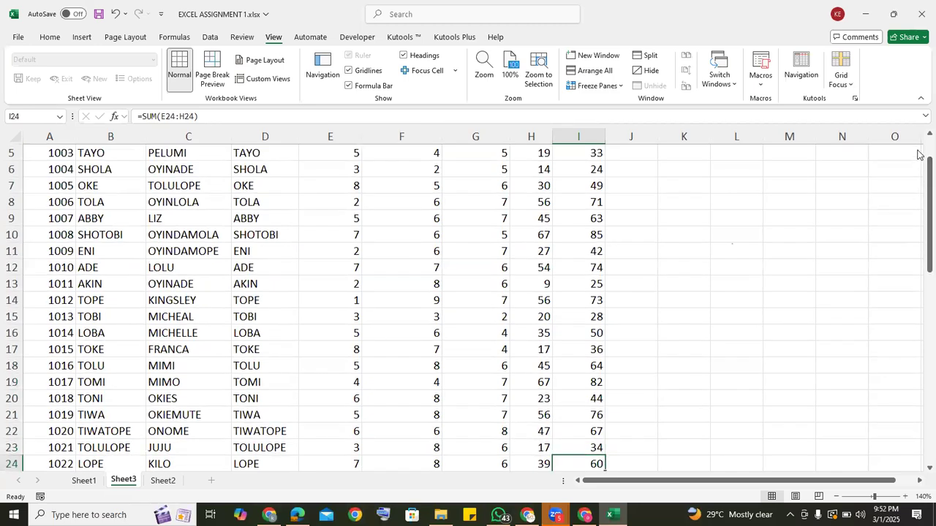
{"action": "scroll", "coordinate": [919, 148], "scroll_direction": "up", "scroll_amount": 1}
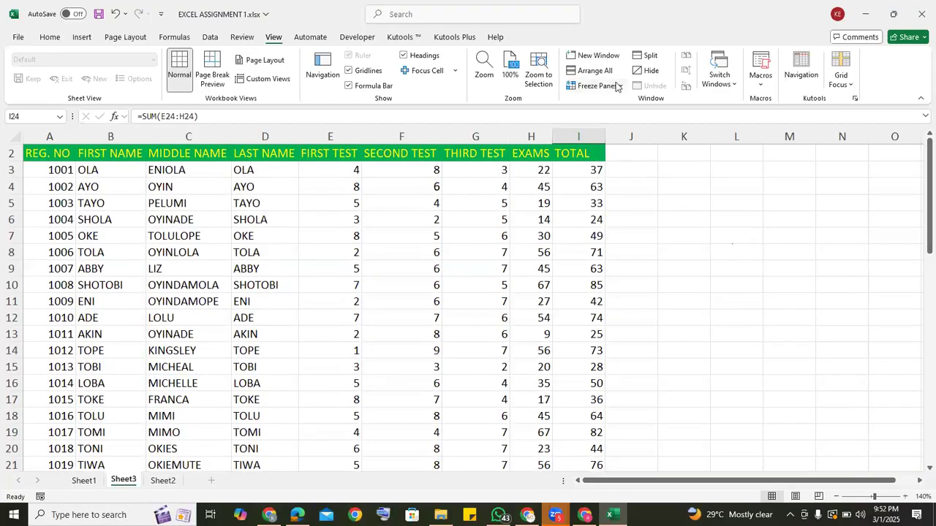
{"action": "left_click", "coordinate": [622, 87]}
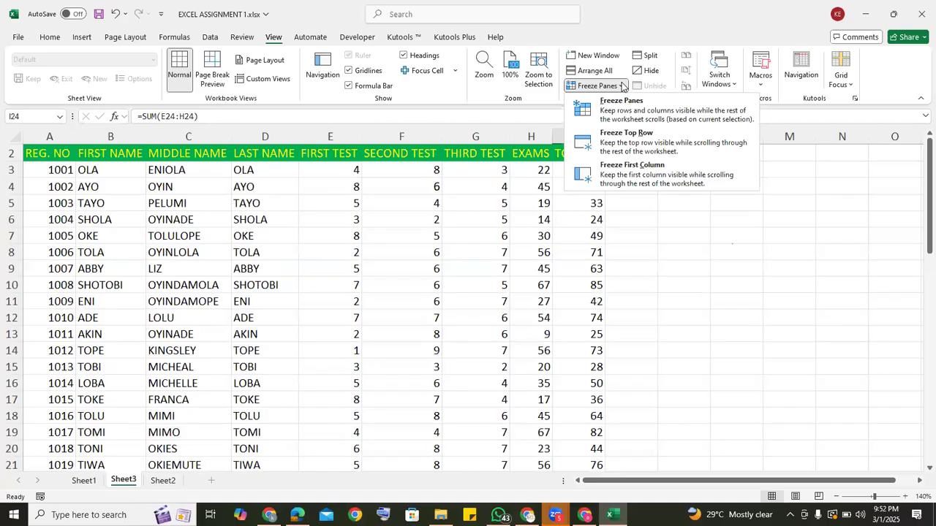
{"action": "left_click", "coordinate": [623, 102]}
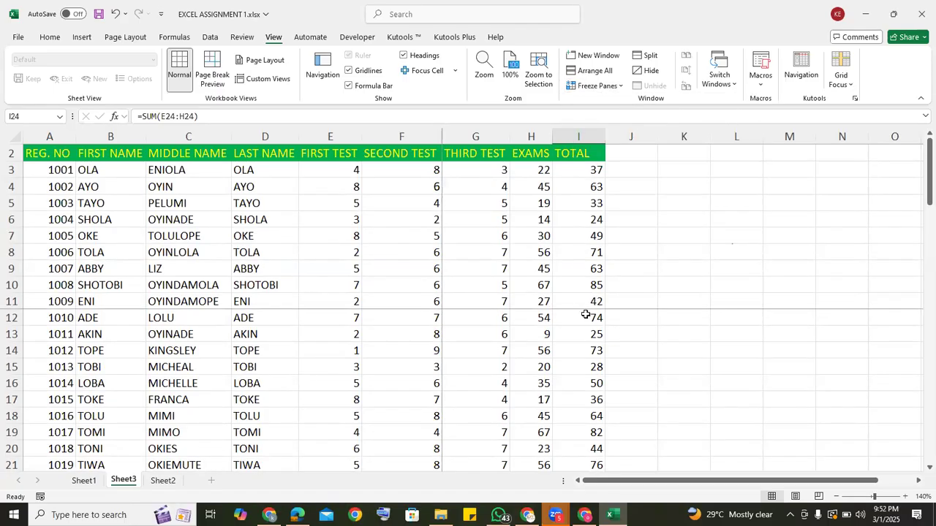
{"action": "left_click", "coordinate": [620, 87]}
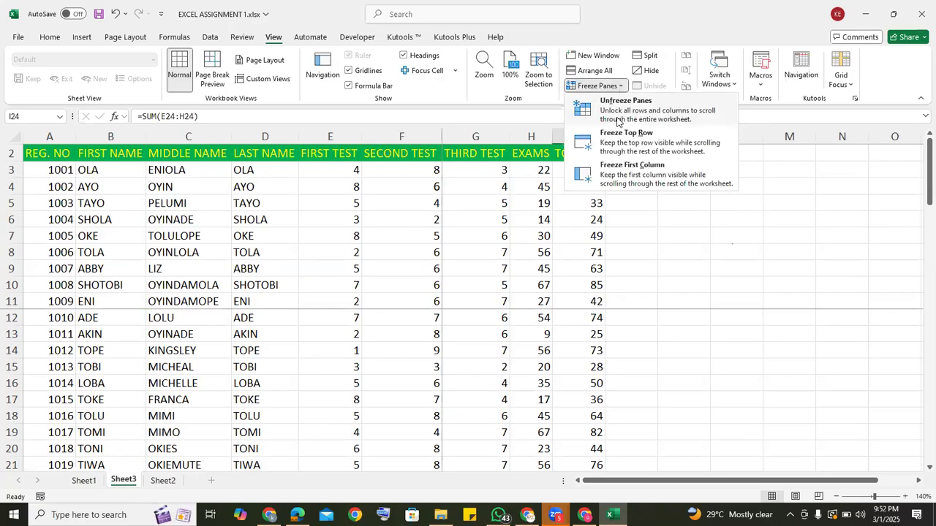
{"action": "left_click", "coordinate": [616, 115]}
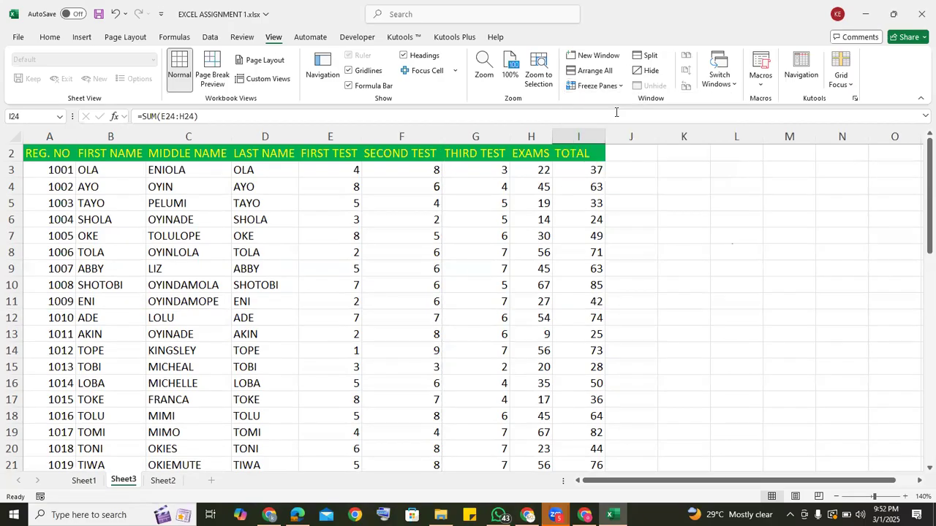
Freeze the panes at cell I15, locking the rows above row 15 and the columns before TOTAL.
{"action": "left_click", "coordinate": [580, 370]}
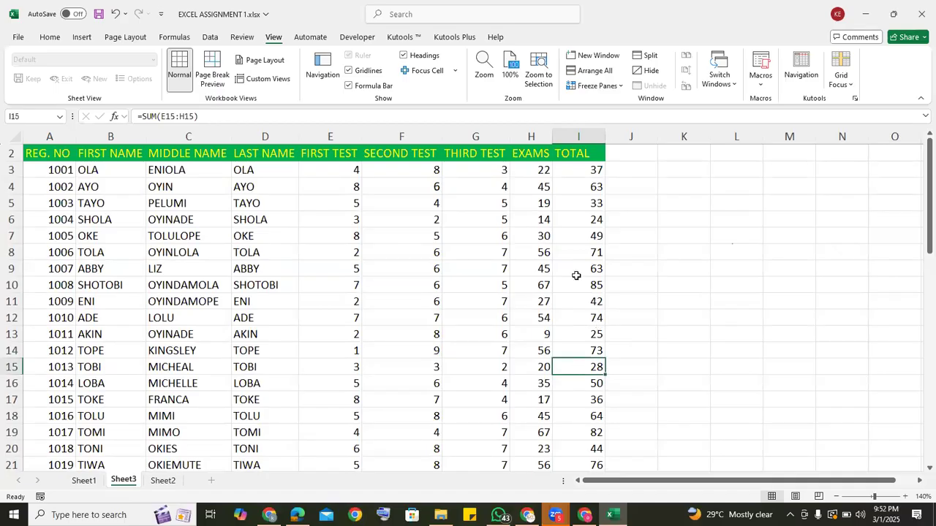
{"action": "left_click", "coordinate": [622, 86]}
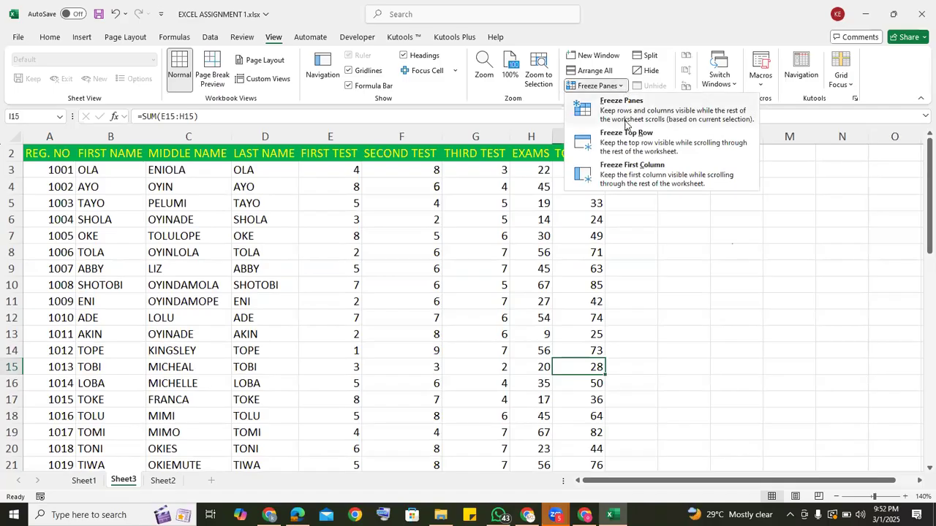
{"action": "left_click", "coordinate": [620, 119]}
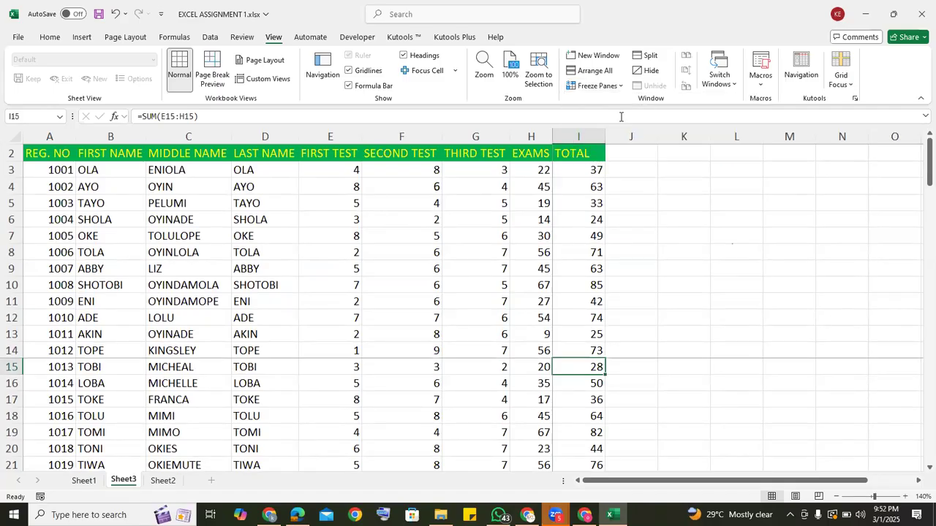
Look through the records down to row 67 and return to the top, checking which rows stay locked above row 15.
{"action": "left_click", "coordinate": [626, 397]}
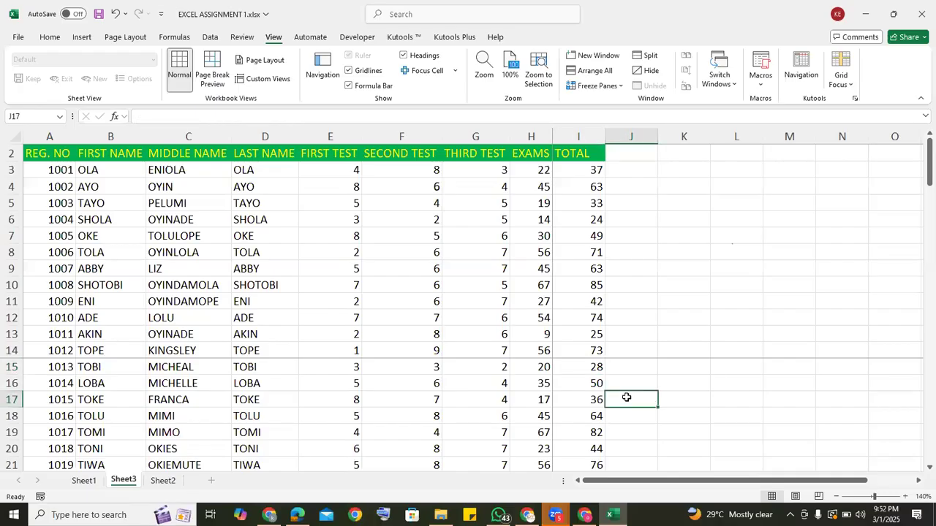
{"action": "key", "text": "Down"}
{"action": "key", "text": "Down"}
{"action": "key", "text": "Down"}
{"action": "key", "text": "Down"}
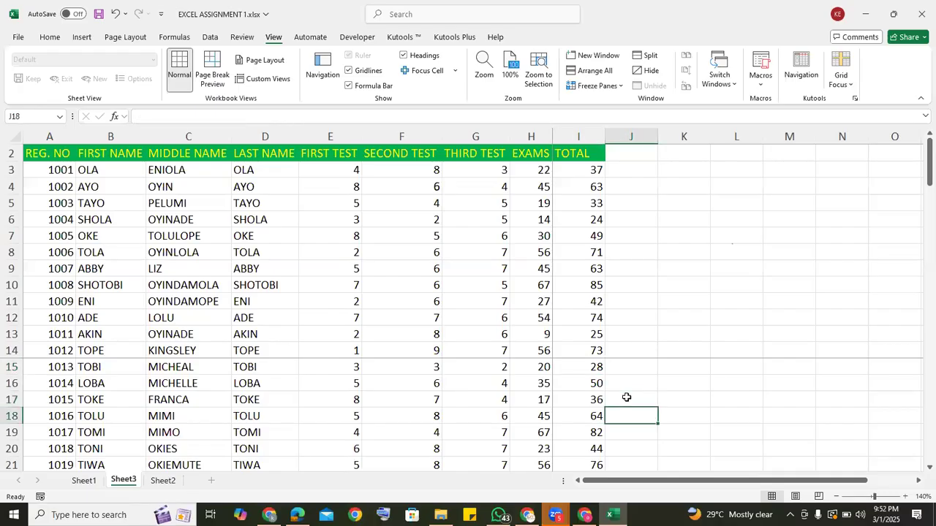
{"action": "key", "text": "Down"}
{"action": "key", "text": "Down"}
{"action": "key", "text": "Down"}
{"action": "key", "text": "Down"}
{"action": "key", "text": "Down"}
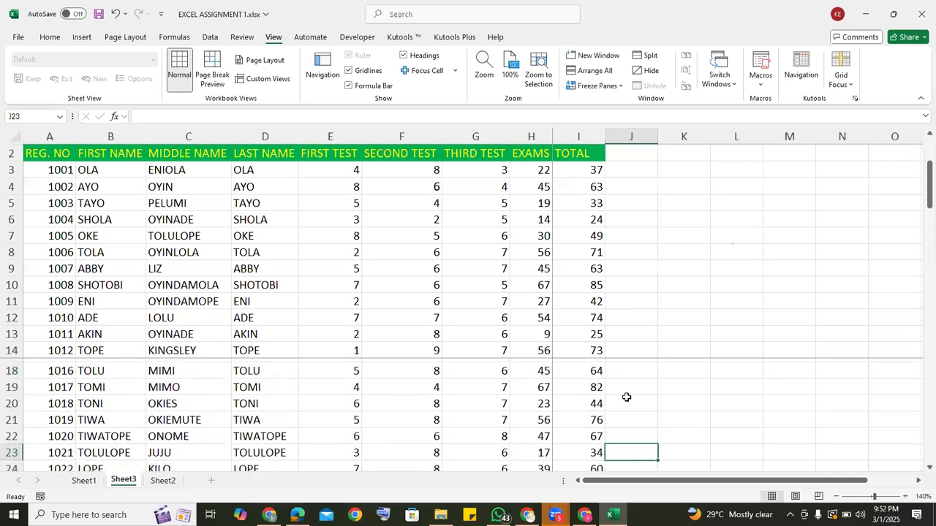
{"action": "key", "text": "Down"}
{"action": "key", "text": "Down"}
{"action": "key", "text": "Down"}
{"action": "key", "text": "Down"}
{"action": "key", "text": "Down"}
{"action": "key", "text": "Down"}
{"action": "key", "text": "Down"}
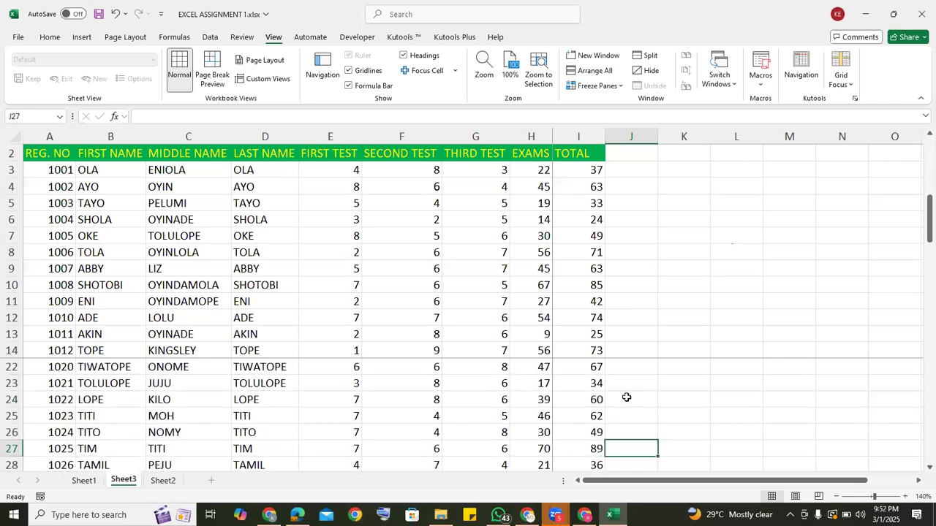
{"action": "key", "text": "Down"}
{"action": "key", "text": "Down"}
{"action": "key", "text": "Down"}
{"action": "key", "text": "Down"}
{"action": "key", "text": "Down"}
{"action": "key", "text": "Down"}
{"action": "key", "text": "Down"}
{"action": "key", "text": "Down"}
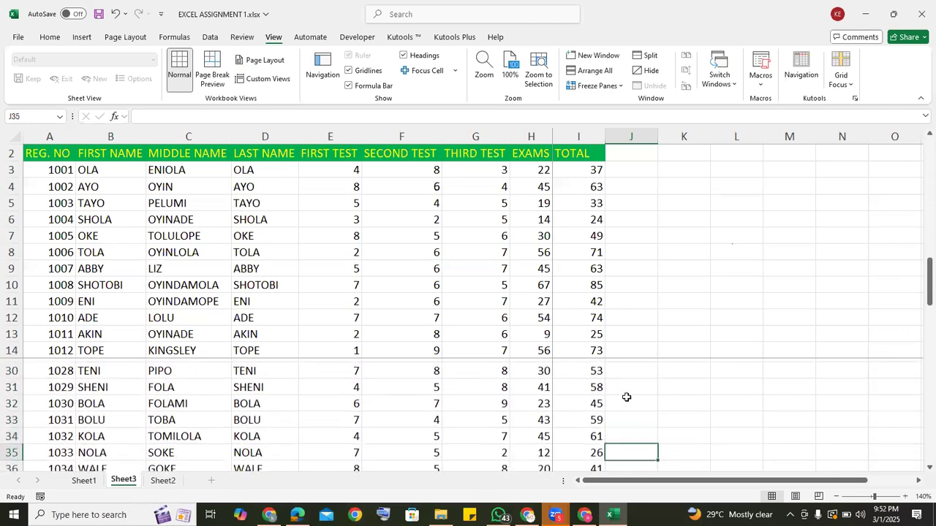
{"action": "key", "text": "Down"}
{"action": "key", "text": "Down"}
{"action": "key", "text": "Down"}
{"action": "key", "text": "Down"}
{"action": "key", "text": "Down"}
{"action": "key", "text": "Down"}
{"action": "key", "text": "Down"}
{"action": "key", "text": "Down"}
{"action": "key", "text": "Down"}
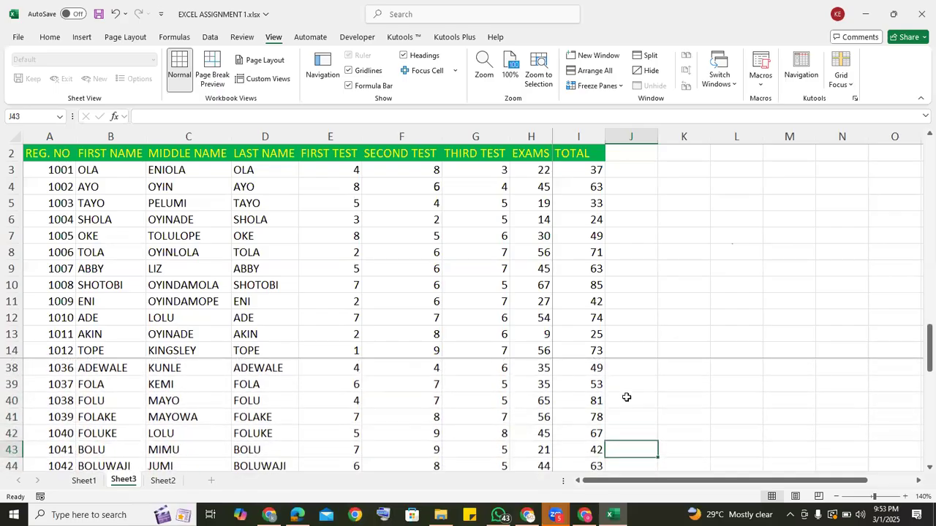
{"action": "key", "text": "Down"}
{"action": "key", "text": "Down"}
{"action": "key", "text": "Down"}
{"action": "key", "text": "Down"}
{"action": "key", "text": "Down"}
{"action": "key", "text": "Down"}
{"action": "key", "text": "Down"}
{"action": "key", "text": "Down"}
{"action": "key", "text": "Down"}
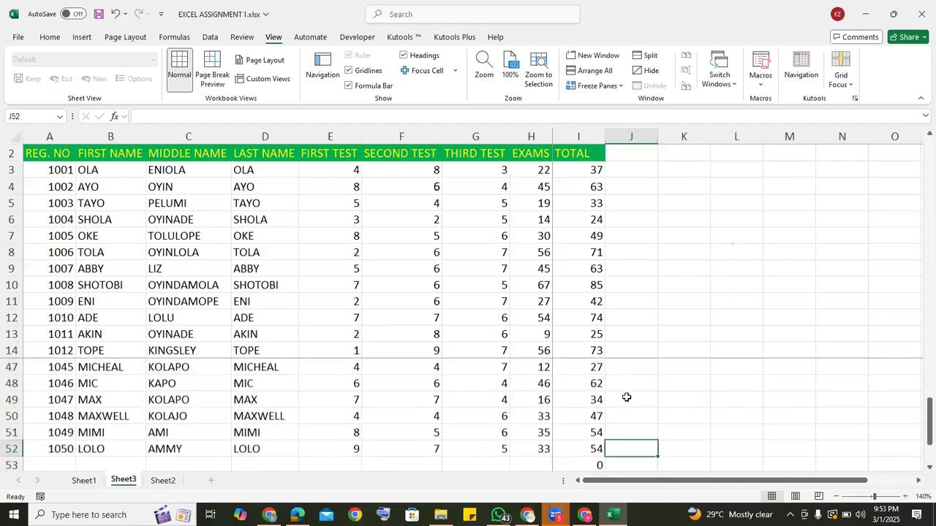
{"action": "key", "text": "Down"}
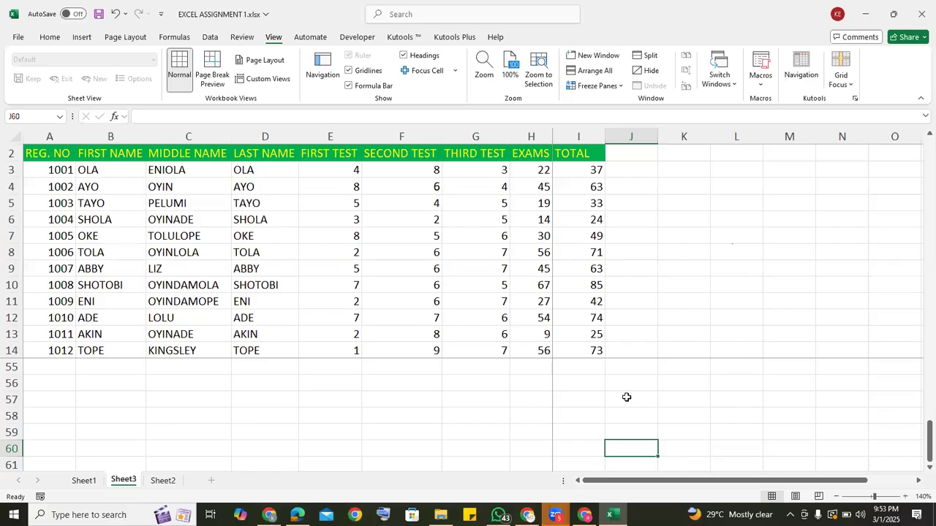
{"action": "key", "text": "Down"}
{"action": "key", "text": "Down"}
{"action": "key", "text": "Down"}
{"action": "key", "text": "Down"}
{"action": "key", "text": "Down"}
{"action": "key", "text": "Down"}
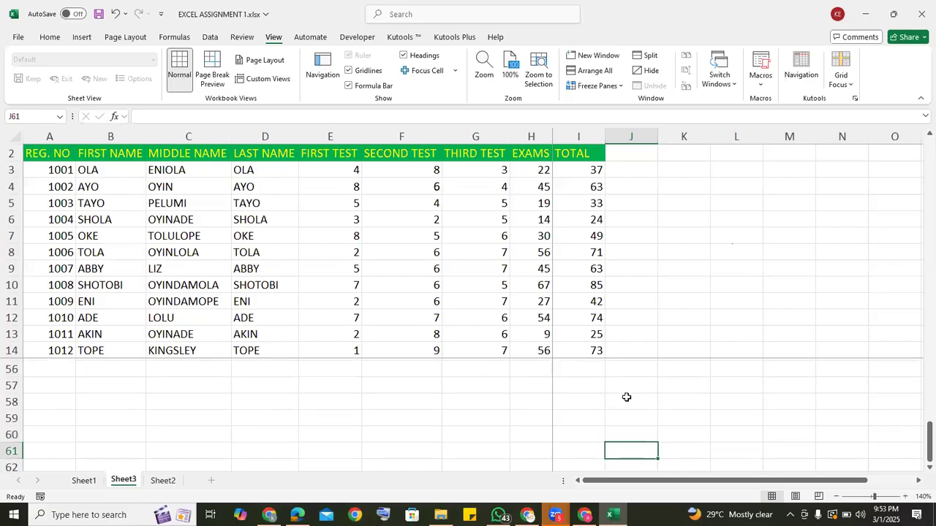
{"action": "key", "text": "Down"}
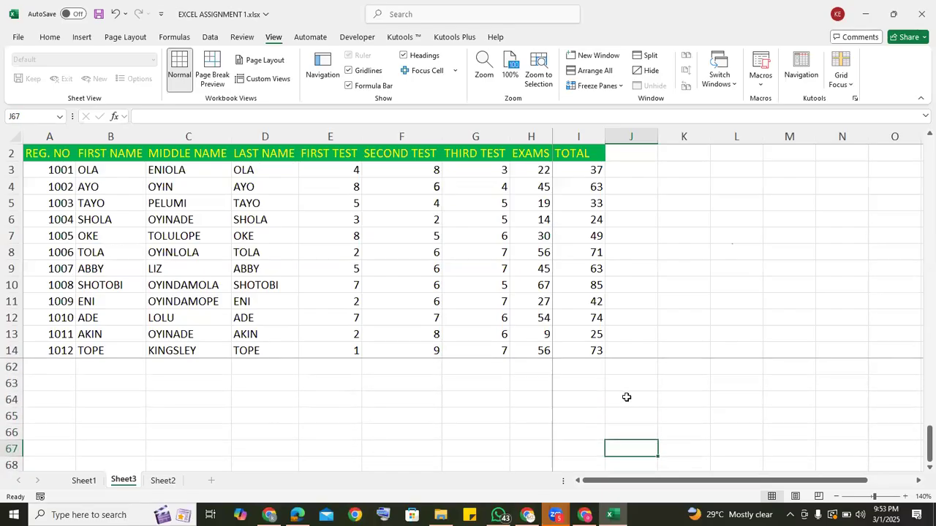
{"action": "key", "text": "Up"}
{"action": "key", "text": "Up"}
{"action": "key", "text": "Up"}
{"action": "key", "text": "Up"}
{"action": "key", "text": "Up"}
{"action": "key", "text": "Up"}
{"action": "key", "text": "Up"}
{"action": "key", "text": "Up"}
{"action": "key", "text": "Up"}
{"action": "key", "text": "Up"}
{"action": "key", "text": "Up"}
{"action": "key", "text": "Up"}
{"action": "key", "text": "Up"}
{"action": "key", "text": "Up"}
{"action": "key", "text": "Up"}
{"action": "key", "text": "Up"}
{"action": "key", "text": "Up"}
{"action": "key", "text": "Up"}
{"action": "key", "text": "Up"}
{"action": "key", "text": "Up"}
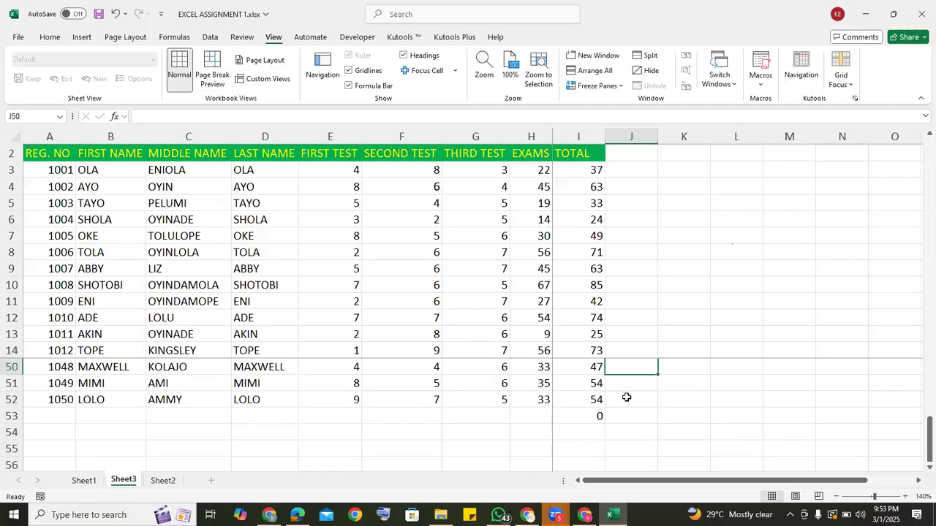
{"action": "key", "text": "Up"}
{"action": "key", "text": "Up"}
{"action": "key", "text": "Up"}
{"action": "key", "text": "Up"}
{"action": "key", "text": "Up"}
{"action": "key", "text": "Up"}
{"action": "key", "text": "Up"}
{"action": "key", "text": "Up"}
{"action": "key", "text": "Up"}
{"action": "key", "text": "Up"}
{"action": "key", "text": "Up"}
{"action": "key", "text": "Up"}
{"action": "key", "text": "Up"}
{"action": "key", "text": "Up"}
{"action": "key", "text": "Up"}
{"action": "key", "text": "Up"}
{"action": "key", "text": "Up"}
{"action": "key", "text": "Up"}
{"action": "key", "text": "Up"}
{"action": "key", "text": "Up"}
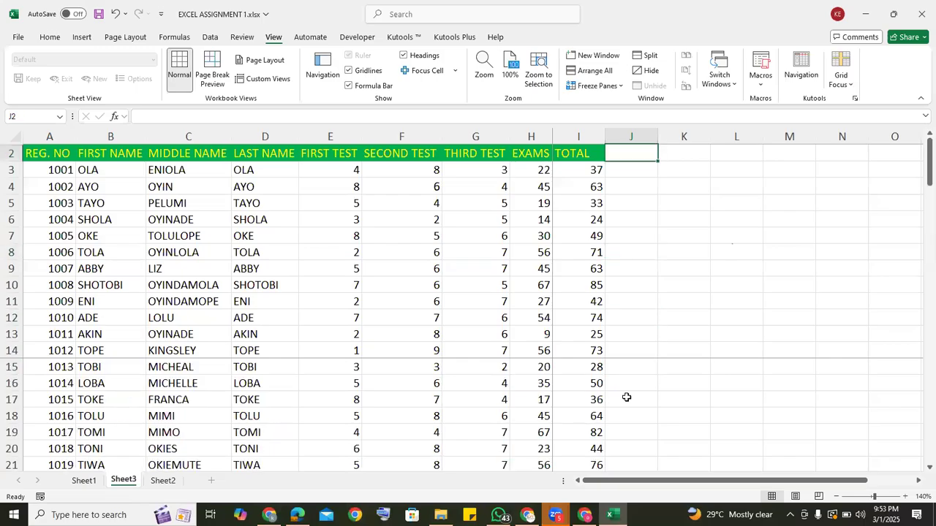
Unfreeze the current panes and freeze them again at cell I17, locking the rows above row 17 and the columns before TOTAL.
{"action": "left_click", "coordinate": [617, 90]}
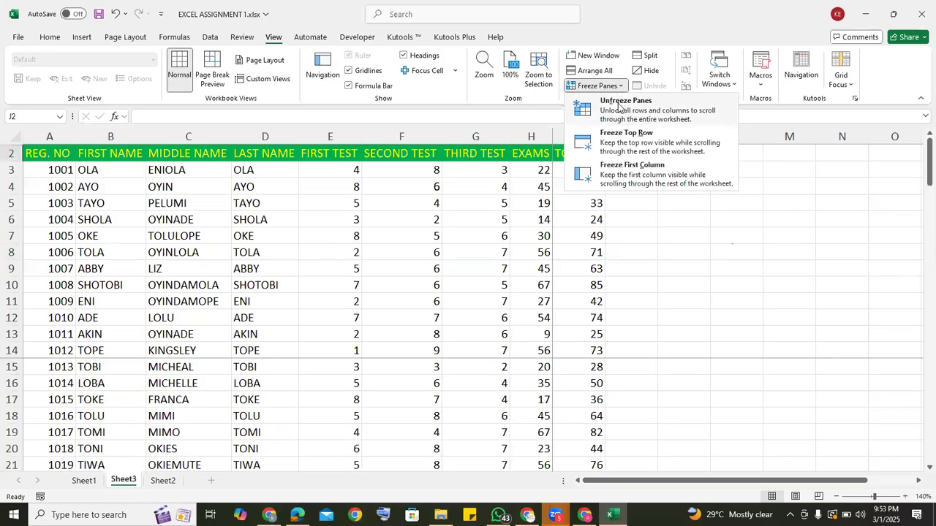
{"action": "left_click", "coordinate": [618, 103]}
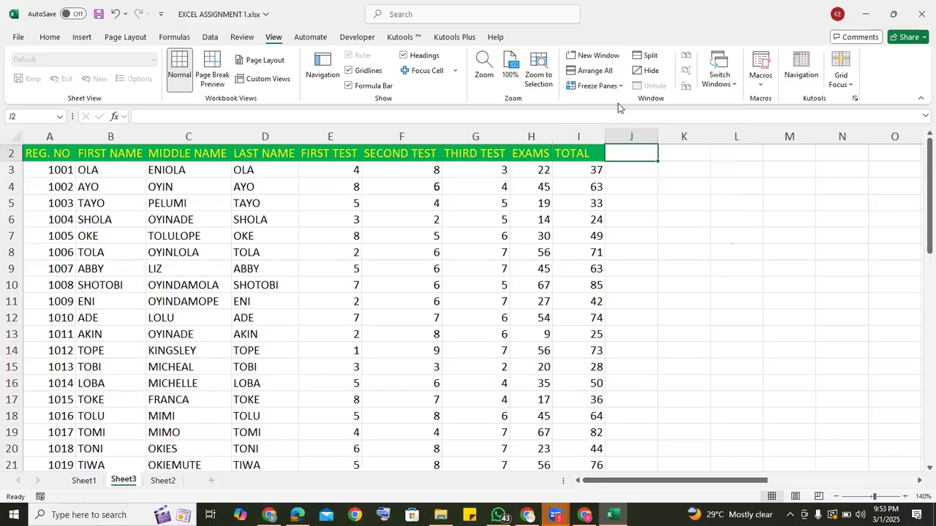
{"action": "left_click", "coordinate": [587, 397]}
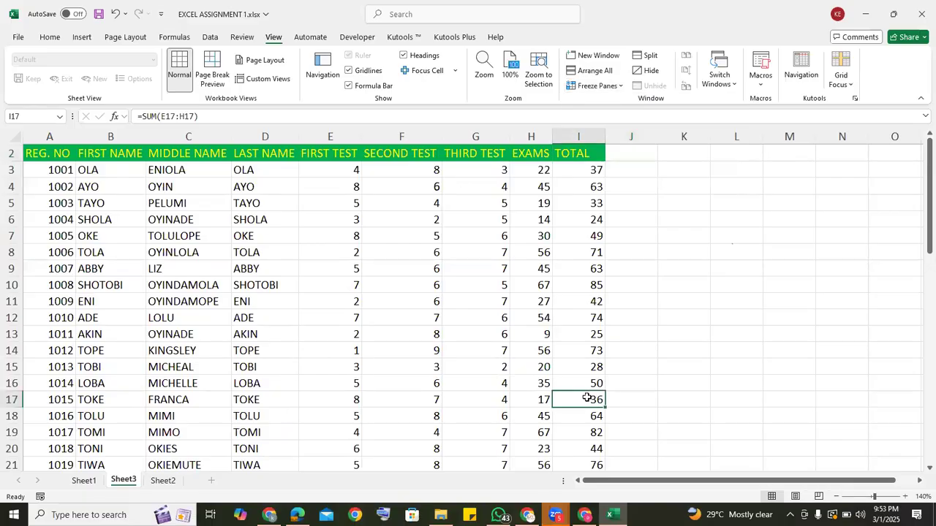
{"action": "left_click", "coordinate": [620, 87]}
{"action": "left_click", "coordinate": [618, 108]}
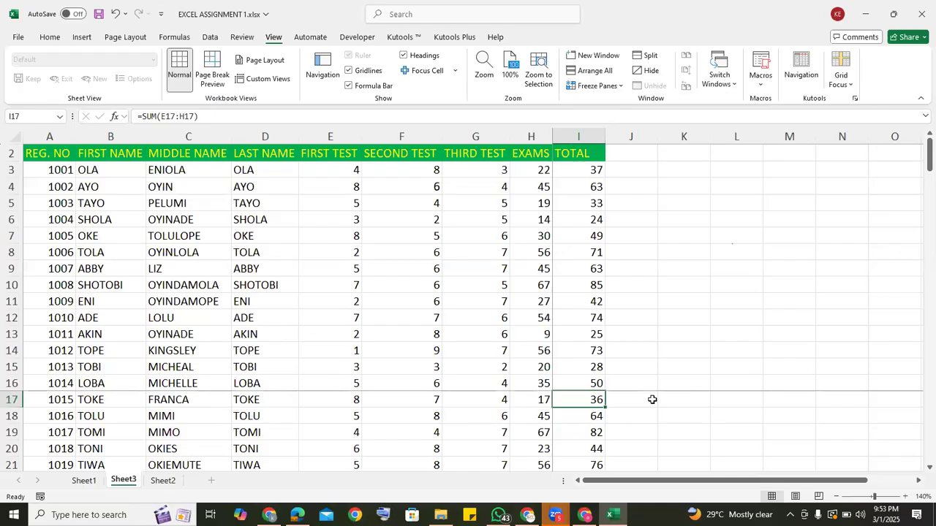
Look down the TOTAL column to row 58 and return to the heading, checking which rows stay locked above row 17.
{"action": "key", "text": "Down"}
{"action": "key", "text": "Down"}
{"action": "key", "text": "Down"}
{"action": "key", "text": "Down"}
{"action": "key", "text": "Down"}
{"action": "key", "text": "Down"}
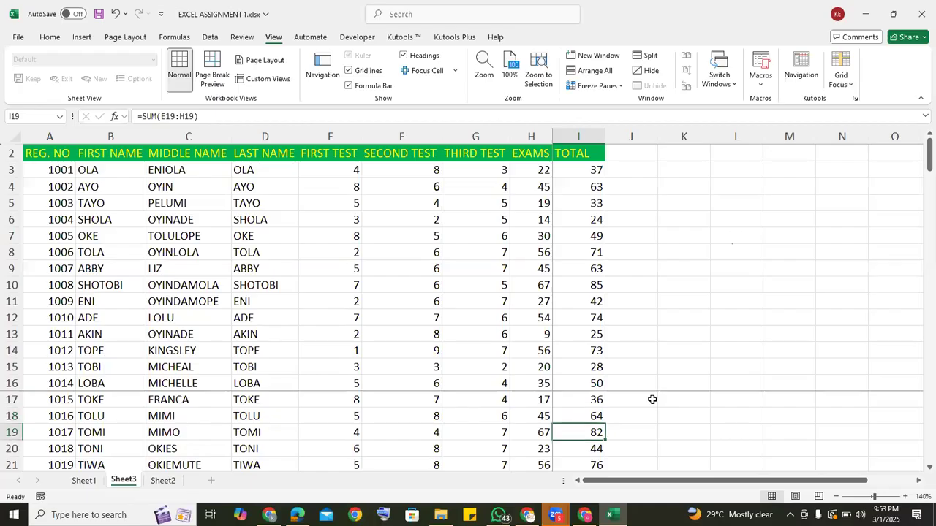
{"action": "key", "text": "Down"}
{"action": "key", "text": "Down"}
{"action": "key", "text": "Down"}
{"action": "key", "text": "Down"}
{"action": "key", "text": "Down"}
{"action": "key", "text": "Down"}
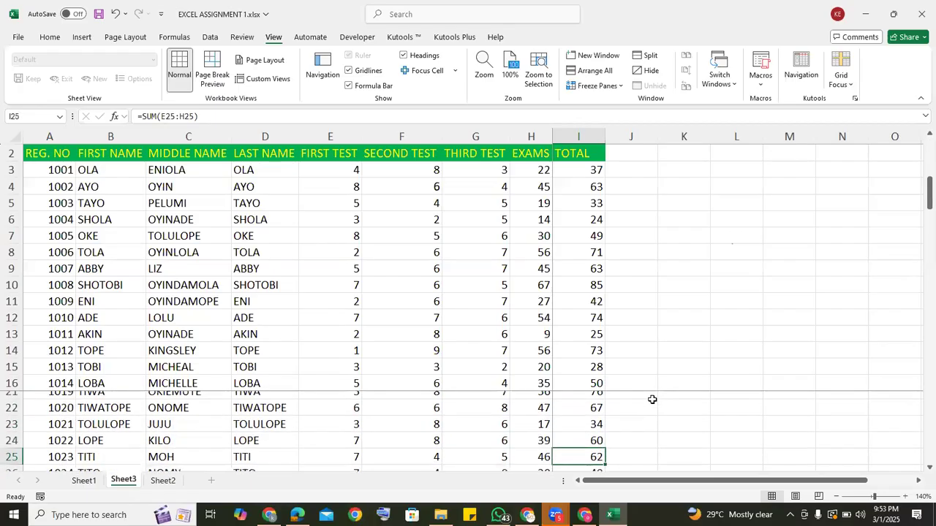
{"action": "key", "text": "Down"}
{"action": "key", "text": "Down"}
{"action": "key", "text": "Down"}
{"action": "key", "text": "Down"}
{"action": "key", "text": "Down"}
{"action": "key", "text": "Down"}
{"action": "key", "text": "Down"}
{"action": "key", "text": "Down"}
{"action": "key", "text": "Down"}
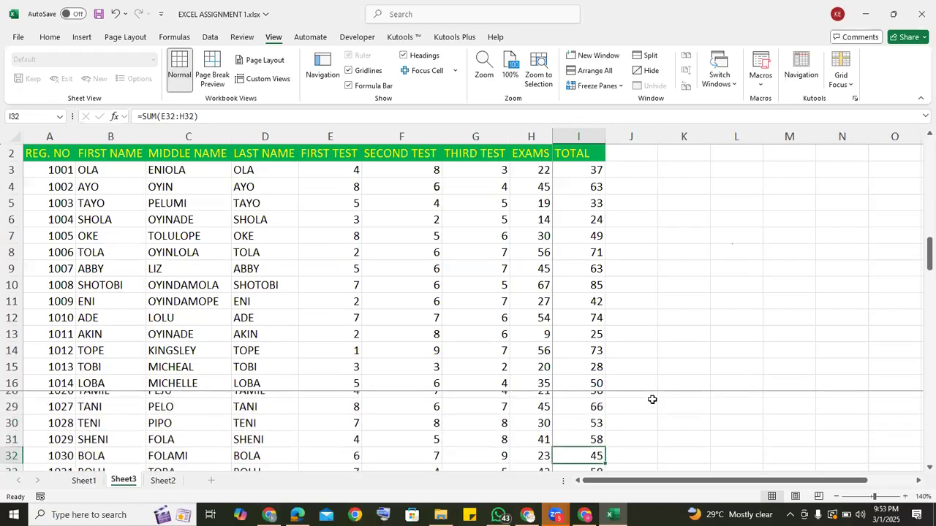
{"action": "key", "text": "Down"}
{"action": "key", "text": "Down"}
{"action": "key", "text": "Down"}
{"action": "key", "text": "Down"}
{"action": "key", "text": "Down"}
{"action": "key", "text": "Down"}
{"action": "key", "text": "Down"}
{"action": "key", "text": "Down"}
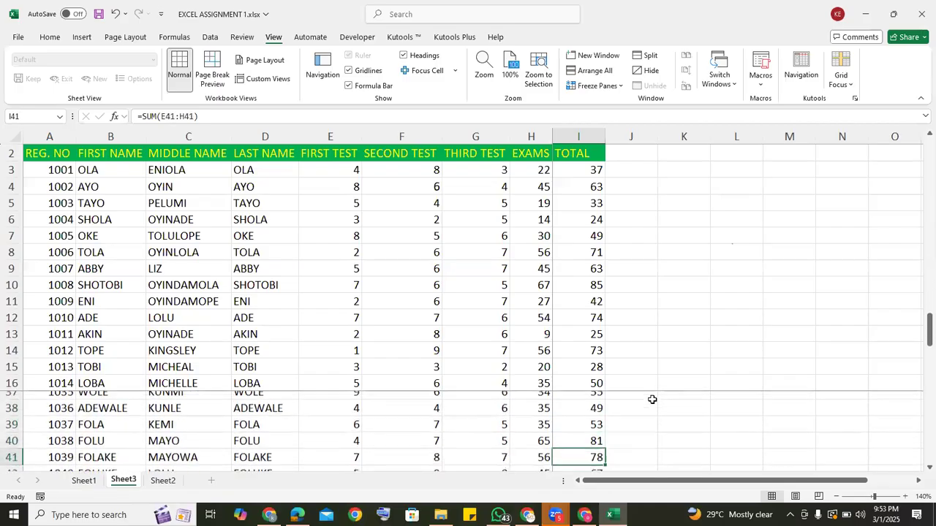
{"action": "key", "text": "Down"}
{"action": "key", "text": "Down"}
{"action": "key", "text": "Down"}
{"action": "key", "text": "Down"}
{"action": "key", "text": "Down"}
{"action": "key", "text": "Down"}
{"action": "key", "text": "Down"}
{"action": "key", "text": "Down"}
{"action": "key", "text": "Down"}
{"action": "key", "text": "Down"}
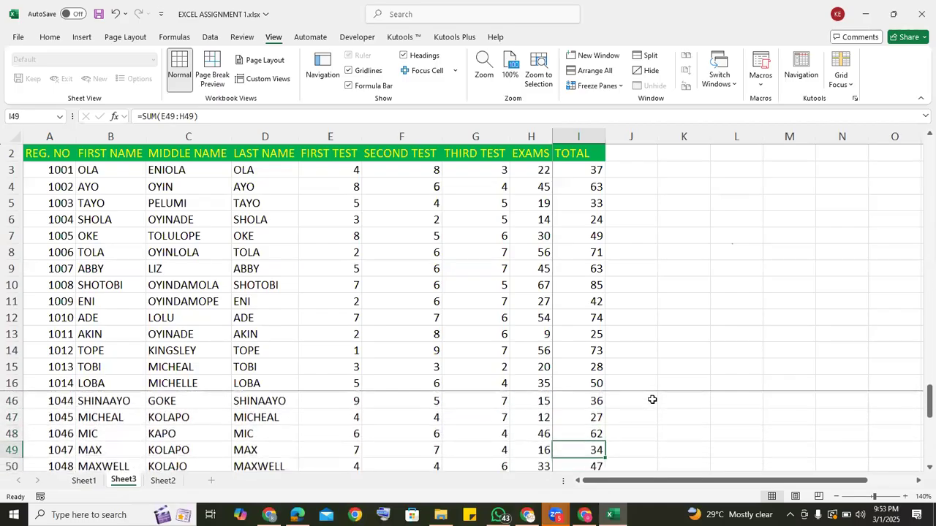
{"action": "key", "text": "Down"}
{"action": "key", "text": "Down"}
{"action": "key", "text": "Down"}
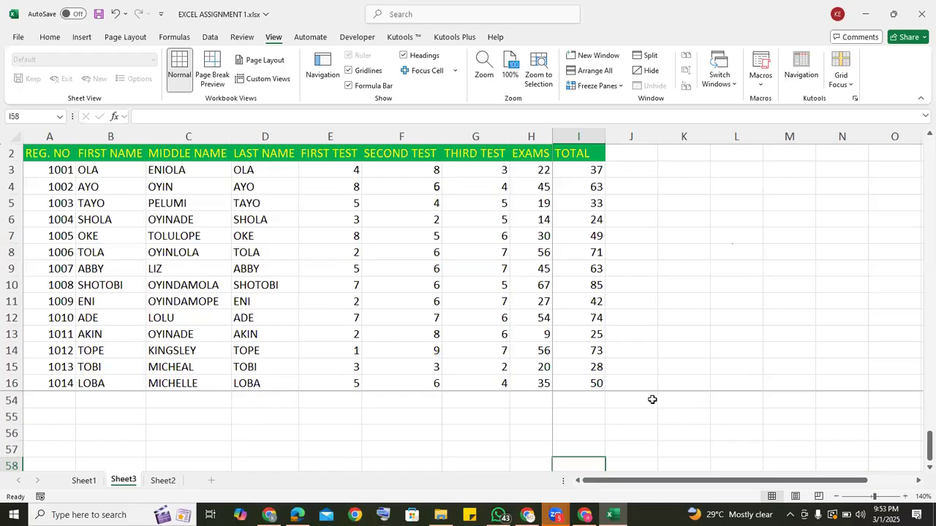
{"action": "key", "text": "Up"}
{"action": "key", "text": "Up"}
{"action": "key", "text": "Up"}
{"action": "key", "text": "Up"}
{"action": "key", "text": "Up"}
{"action": "key", "text": "Up"}
{"action": "key", "text": "Up"}
{"action": "key", "text": "Up"}
{"action": "key", "text": "Up"}
{"action": "key", "text": "Up"}
{"action": "key", "text": "Up"}
{"action": "key", "text": "Up"}
{"action": "key", "text": "Up"}
{"action": "key", "text": "Up"}
{"action": "key", "text": "Up"}
{"action": "key", "text": "Up"}
{"action": "key", "text": "Up"}
{"action": "key", "text": "Up"}
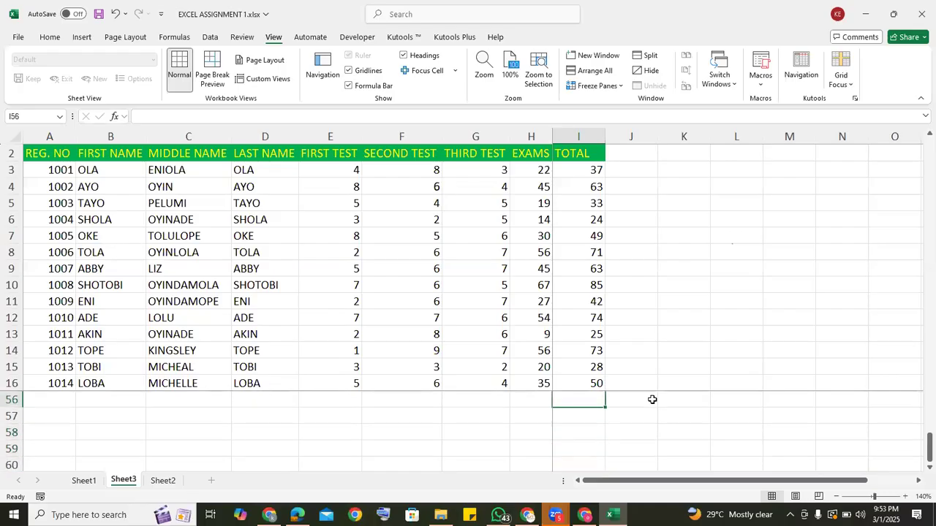
{"action": "key", "text": "Up"}
{"action": "key", "text": "Up"}
{"action": "key", "text": "Up"}
{"action": "key", "text": "Up"}
{"action": "key", "text": "Up"}
{"action": "key", "text": "Up"}
{"action": "key", "text": "Up"}
{"action": "key", "text": "Up"}
{"action": "key", "text": "Up"}
{"action": "key", "text": "Up"}
{"action": "key", "text": "Up"}
{"action": "key", "text": "Up"}
{"action": "key", "text": "Up"}
{"action": "key", "text": "Up"}
{"action": "key", "text": "Up"}
{"action": "key", "text": "Up"}
{"action": "key", "text": "Up"}
{"action": "key", "text": "Up"}
{"action": "key", "text": "Up"}
{"action": "key", "text": "Up"}
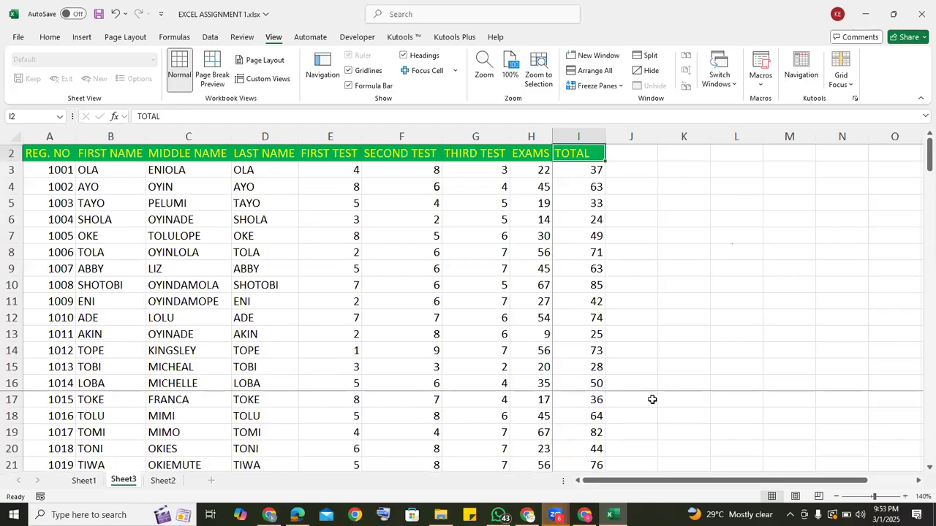
Unfreeze the panes and unhide row 1 with the SS3 MATHEMATICS EXAMINATION RECORD title.
{"action": "left_click", "coordinate": [620, 89]}
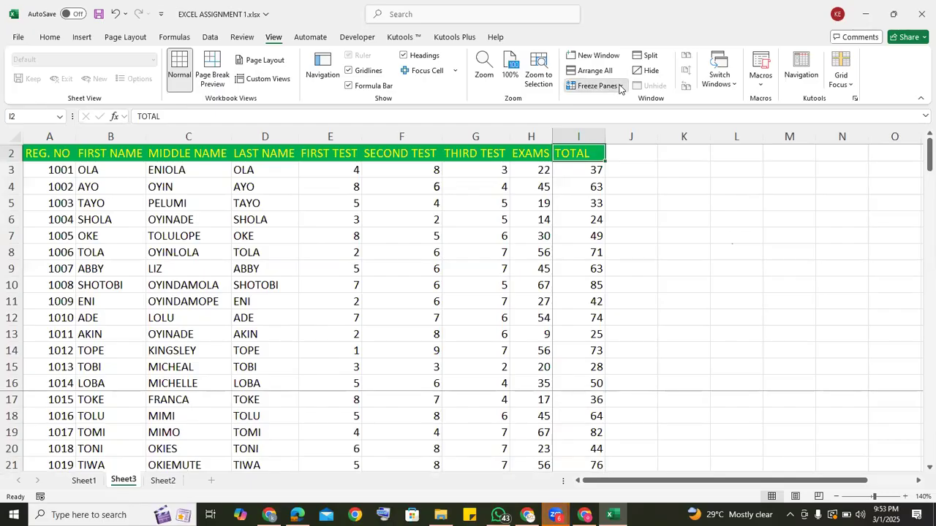
{"action": "left_click", "coordinate": [623, 107]}
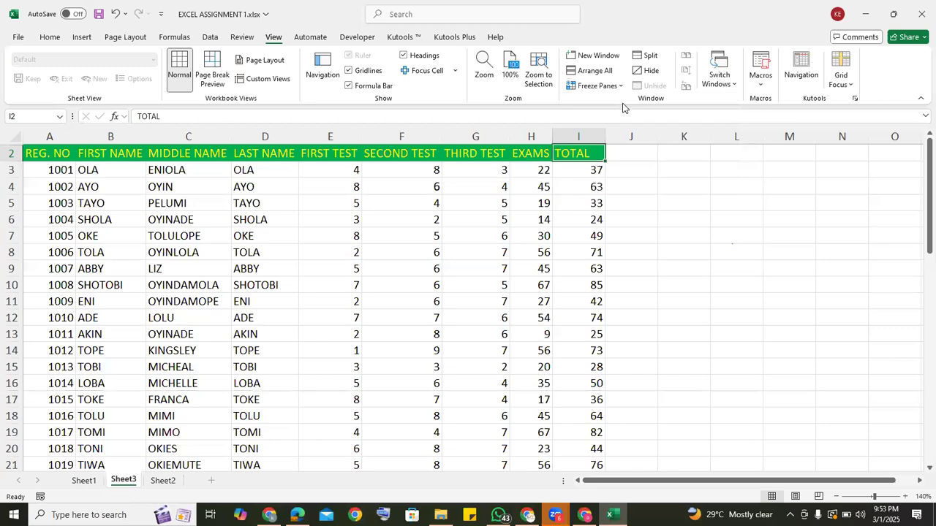
{"action": "left_click", "coordinate": [689, 282]}
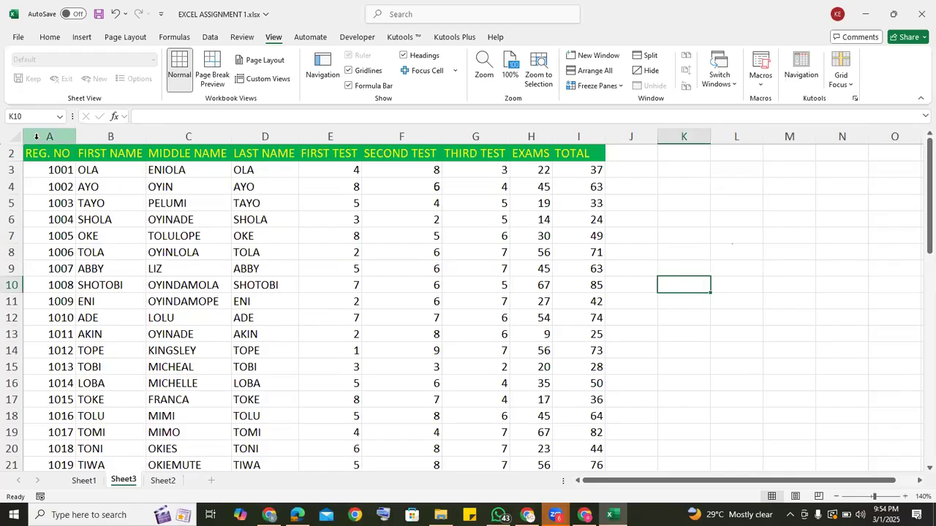
{"action": "double_click", "coordinate": [14, 146]}
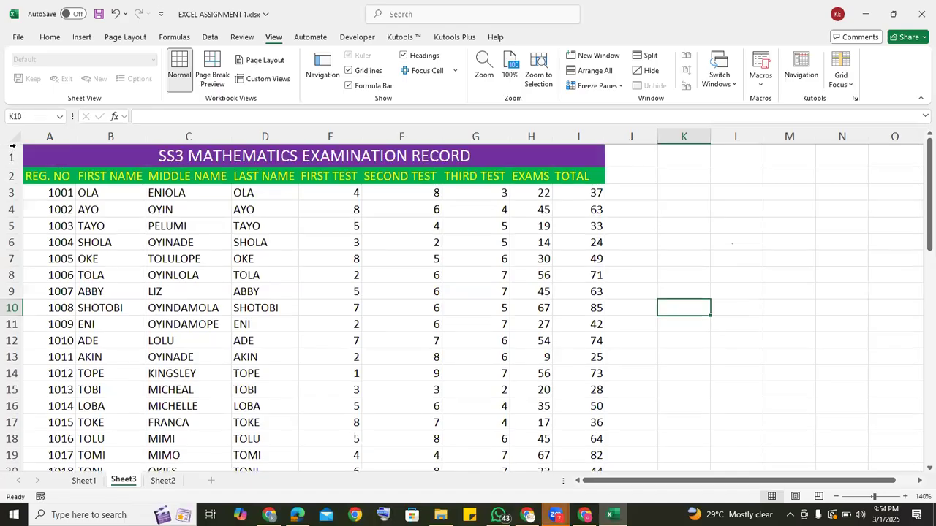
{"action": "left_click", "coordinate": [621, 203]}
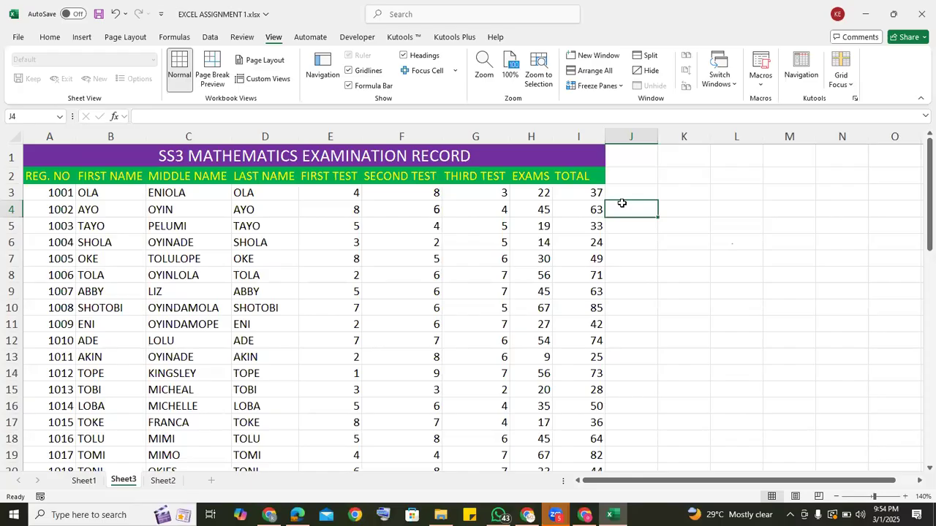
Replace the student's last name in cell D4 with a different last name to show that the cells can be edited.
{"action": "left_click", "coordinate": [256, 208]}
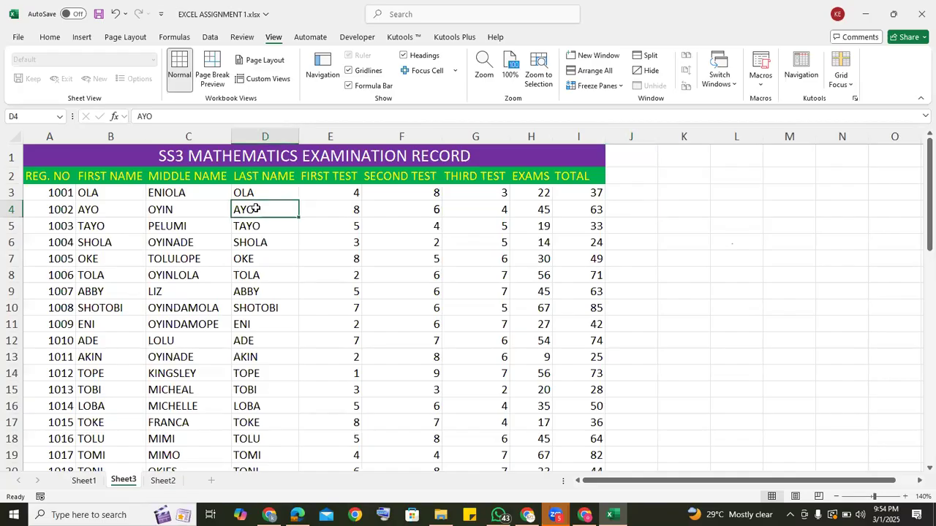
{"action": "type", "text": "ENI"}
{"action": "type", "text": "B"}
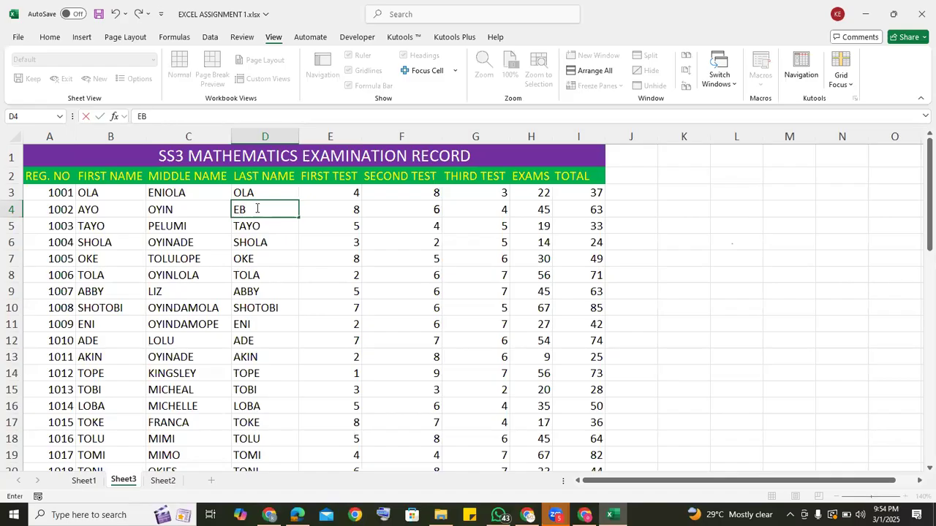
{"action": "type", "text": "I"}
{"action": "left_click", "coordinate": [240, 246]}
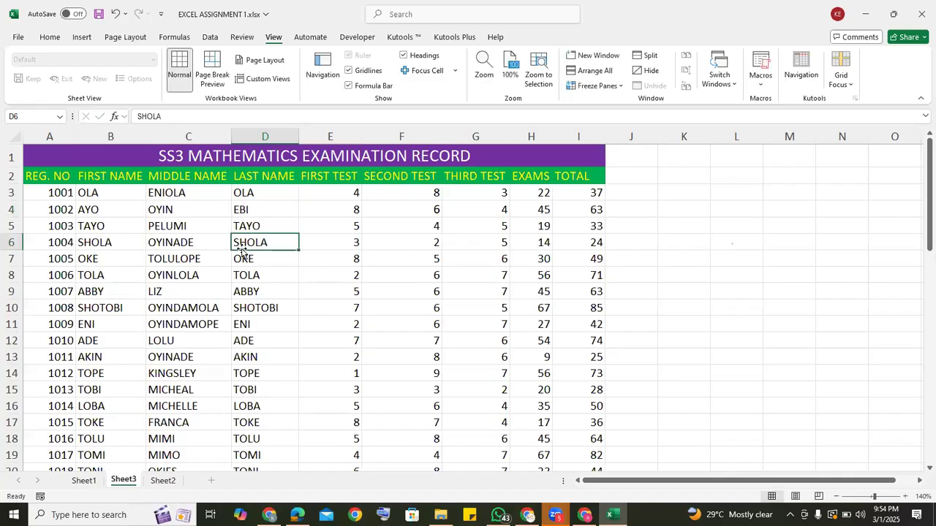
{"action": "left_click", "coordinate": [364, 226]}
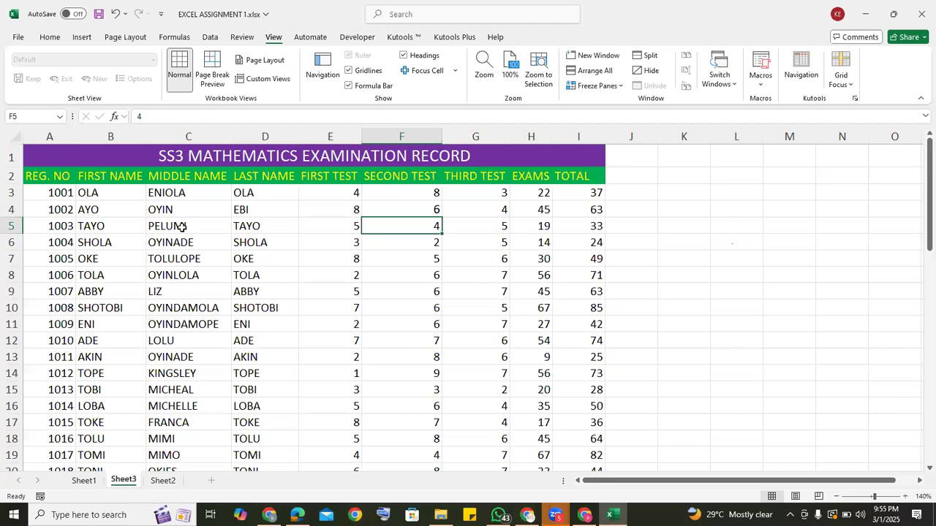
{"action": "left_click", "coordinate": [619, 249]}
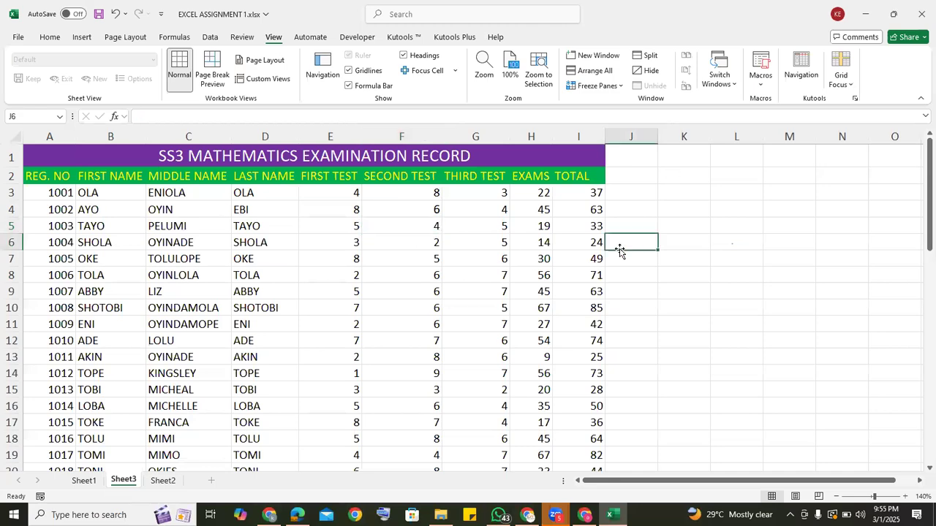
Select all cells of the sheet, open their Protection format settings with the Locked option, and confirm them.
{"action": "left_click", "coordinate": [16, 137]}
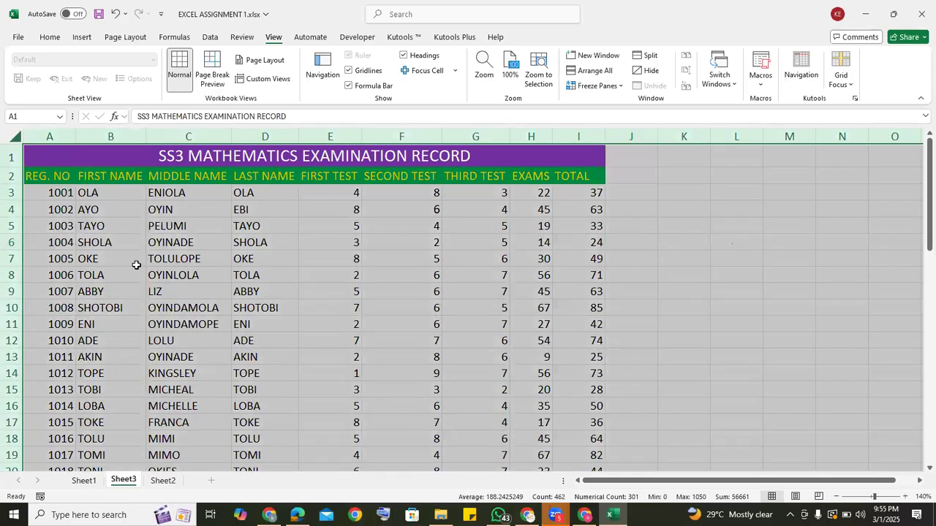
{"action": "right_click", "coordinate": [281, 239]}
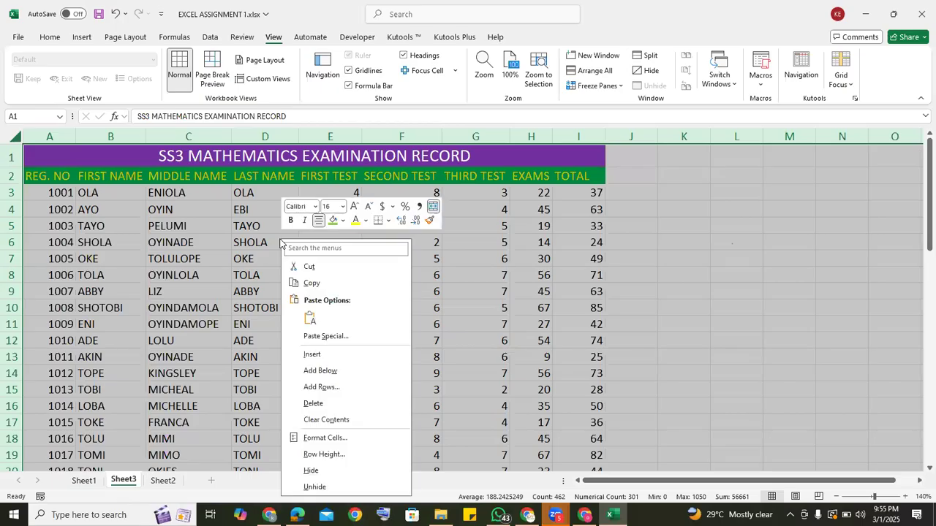
{"action": "left_click", "coordinate": [324, 438]}
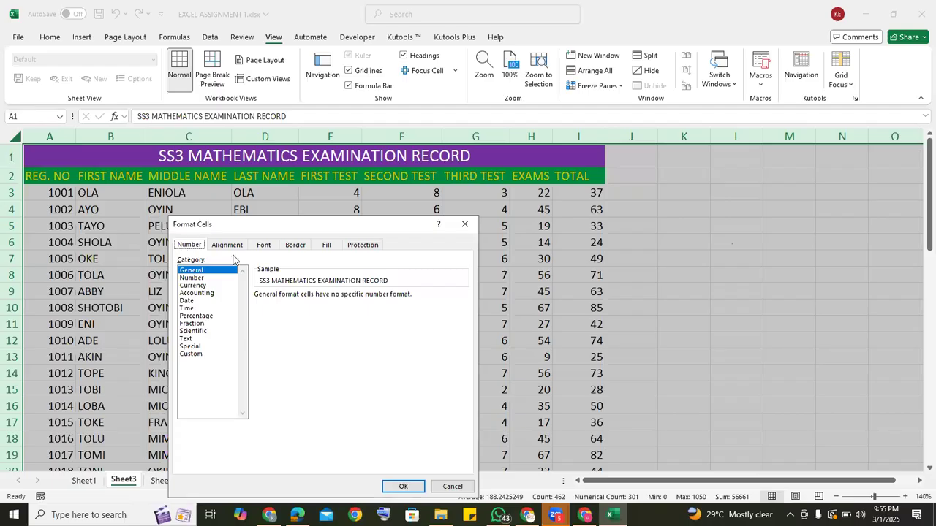
{"action": "left_click", "coordinate": [366, 246]}
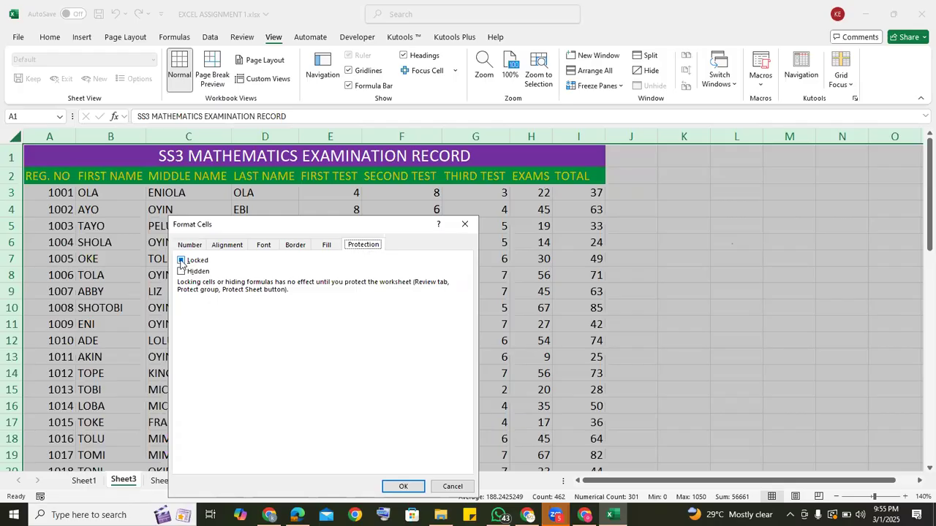
{"action": "left_click", "coordinate": [411, 488]}
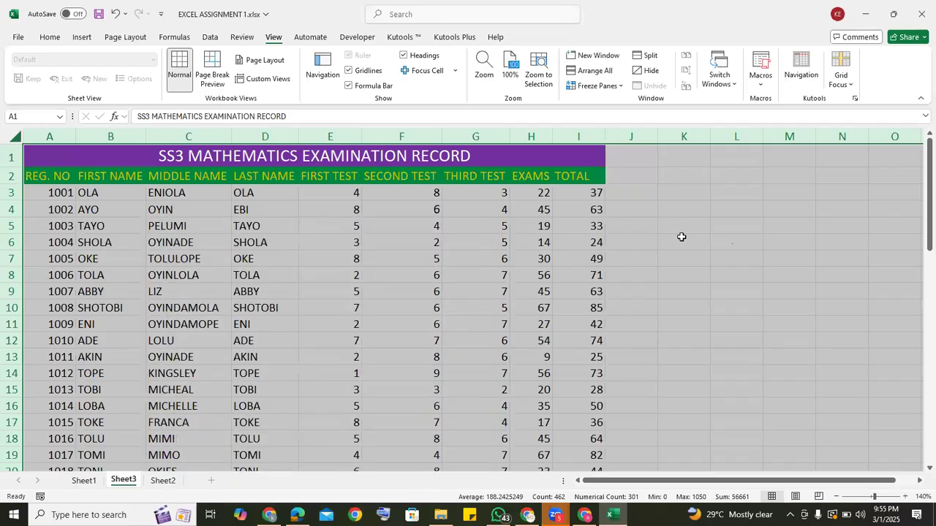
{"action": "left_click", "coordinate": [712, 251]}
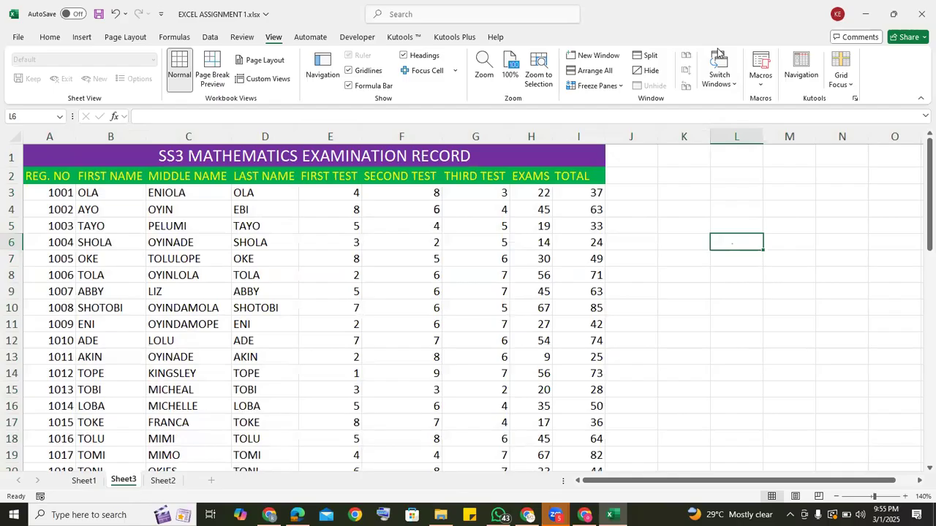
Protect the sheet without a password, allowing users to select locked and unlocked cells.
{"action": "left_click", "coordinate": [48, 39]}
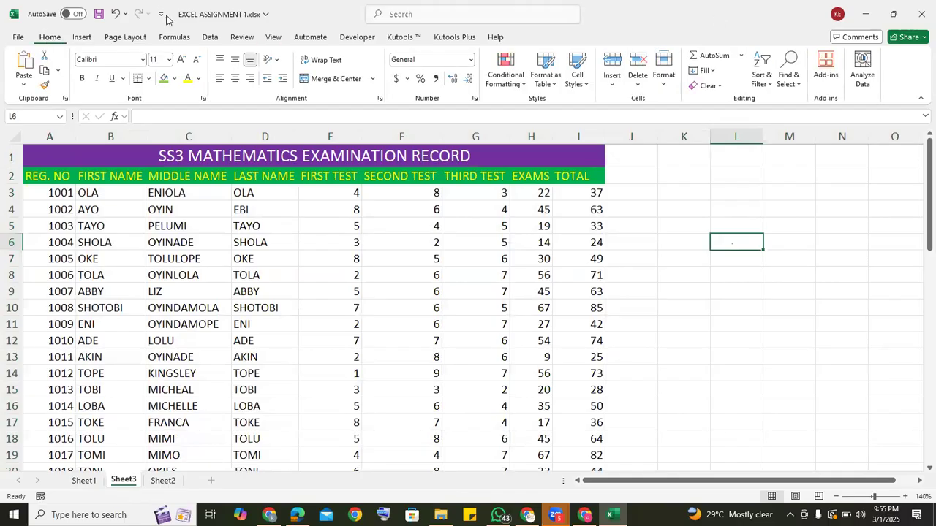
{"action": "left_click", "coordinate": [241, 38]}
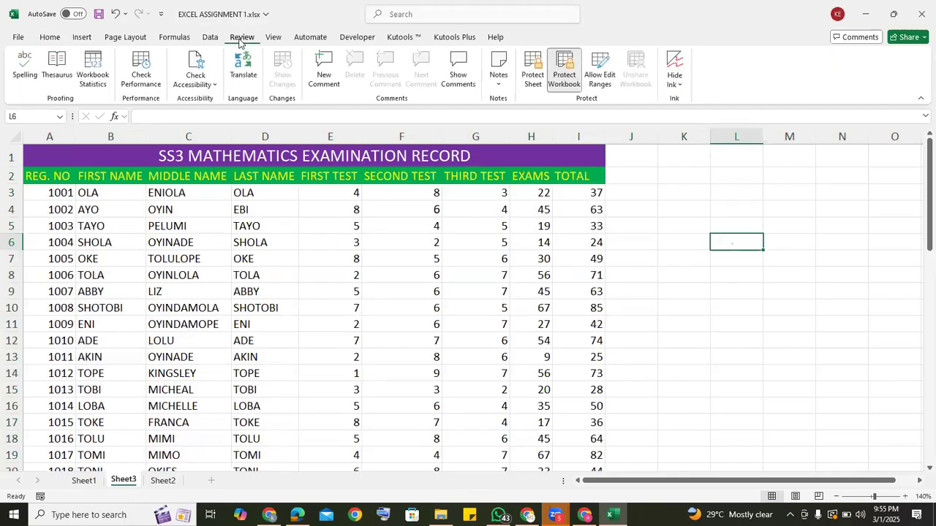
{"action": "left_click", "coordinate": [536, 75]}
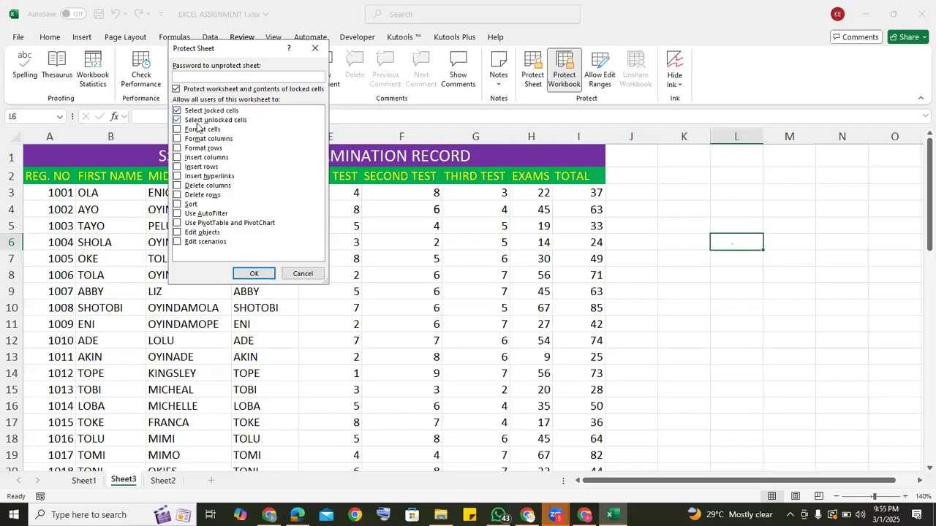
{"action": "left_click", "coordinate": [243, 274]}
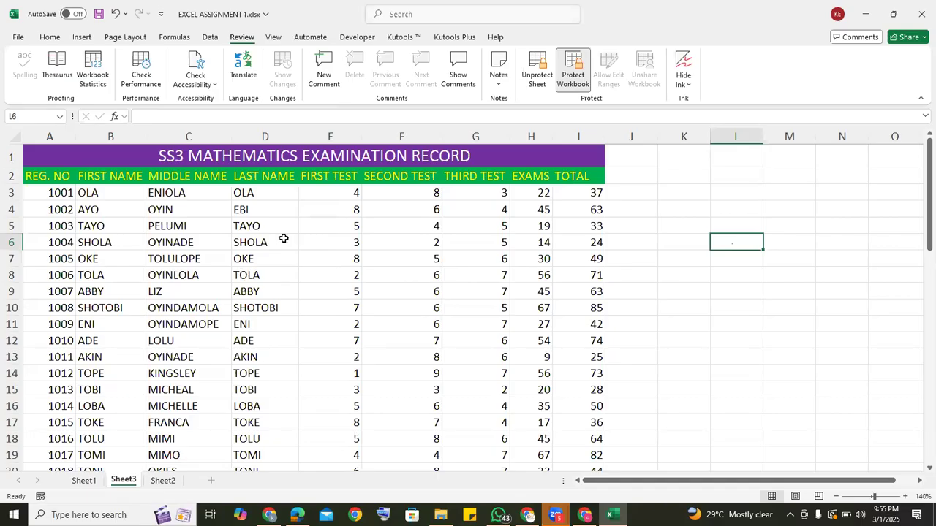
Set the FIRST TEST score in cell E7 to 6 to test the sheet protection.
{"action": "left_click", "coordinate": [357, 256]}
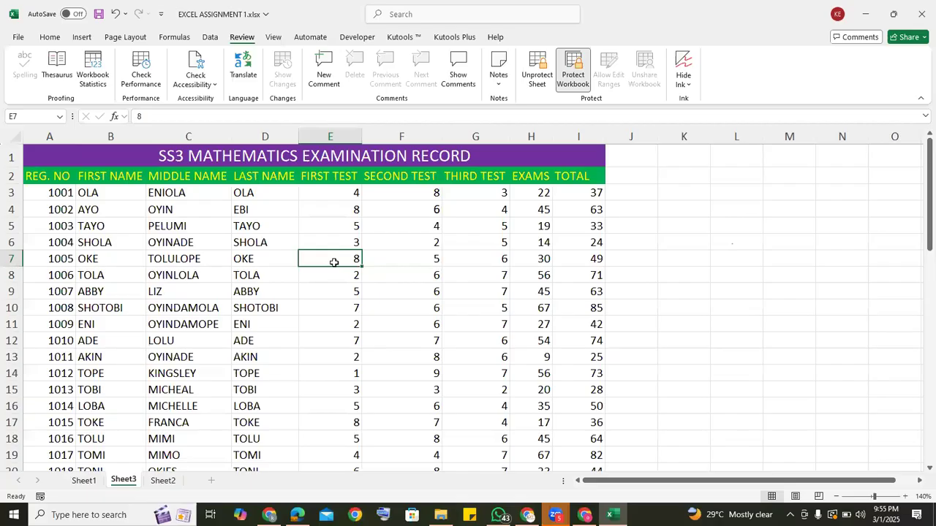
{"action": "type", "text": "6"}
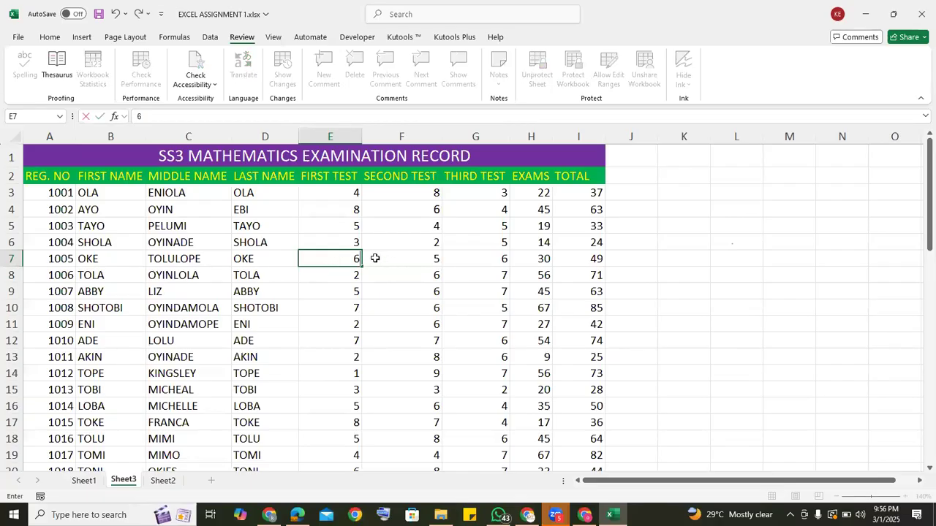
{"action": "left_click", "coordinate": [186, 228]}
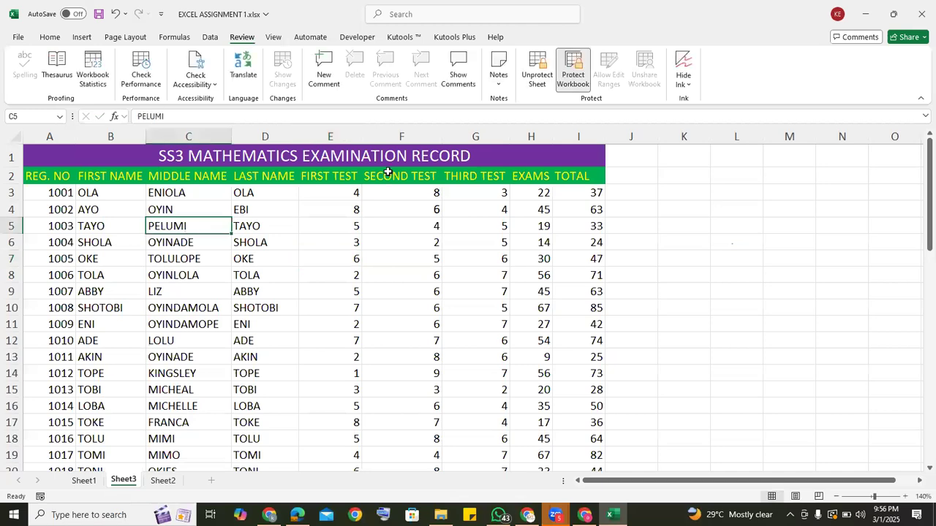
Unprotect the sheet and turn on the Locked option for all of its cells in the Protection format settings.
{"action": "left_click", "coordinate": [536, 76]}
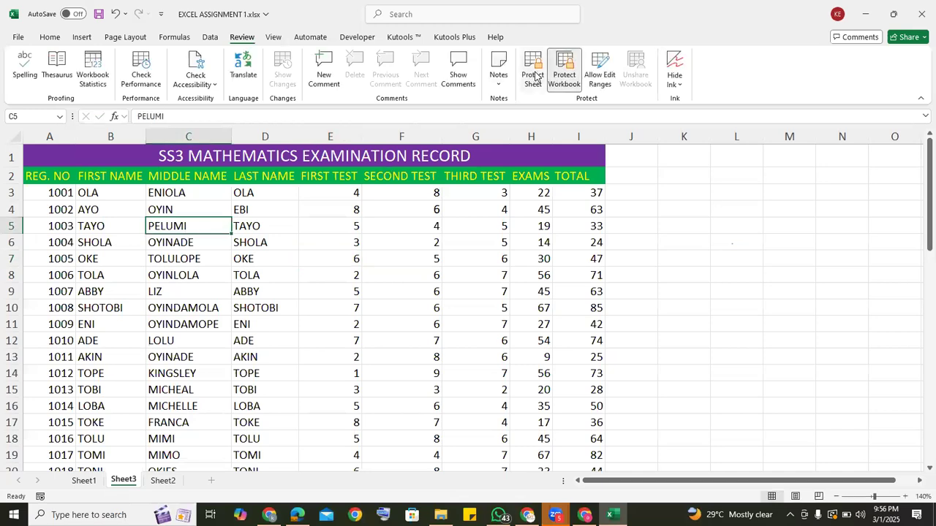
{"action": "left_click", "coordinate": [722, 232]}
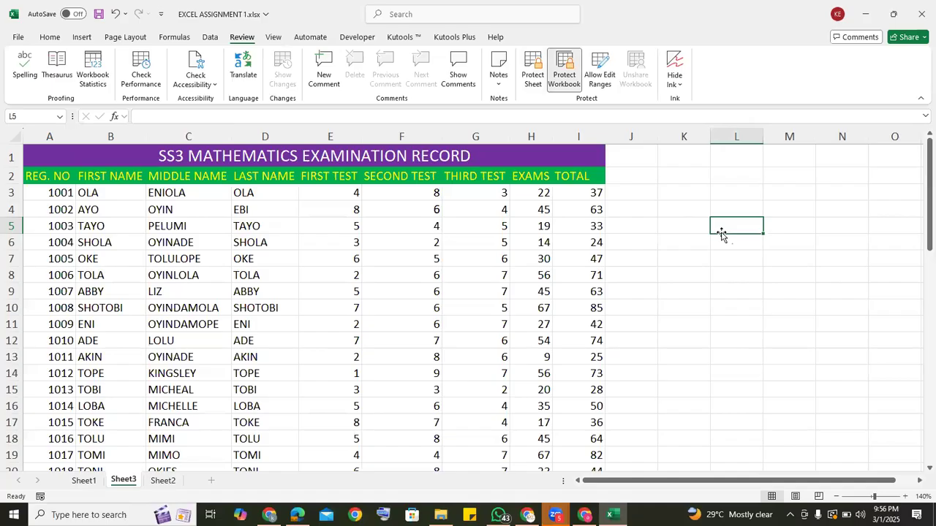
{"action": "left_click", "coordinate": [12, 137]}
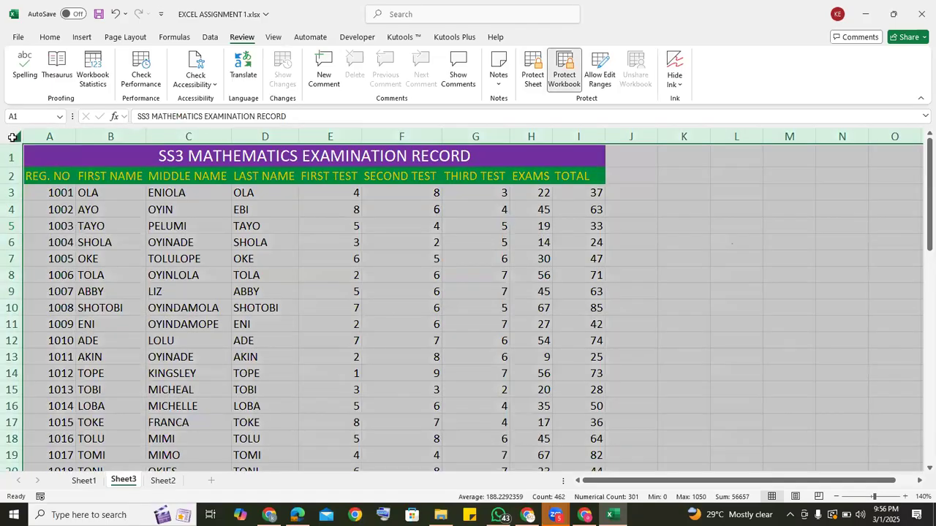
{"action": "right_click", "coordinate": [171, 204]}
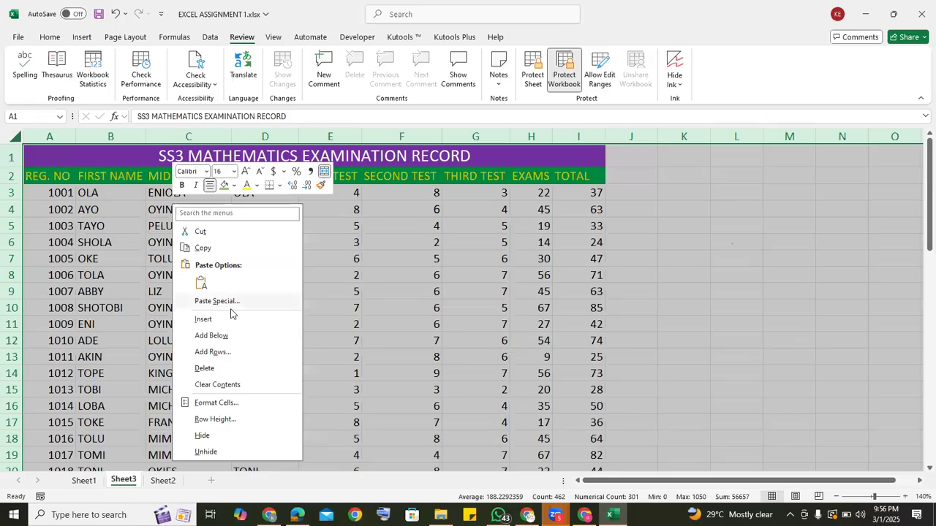
{"action": "left_click", "coordinate": [216, 403]}
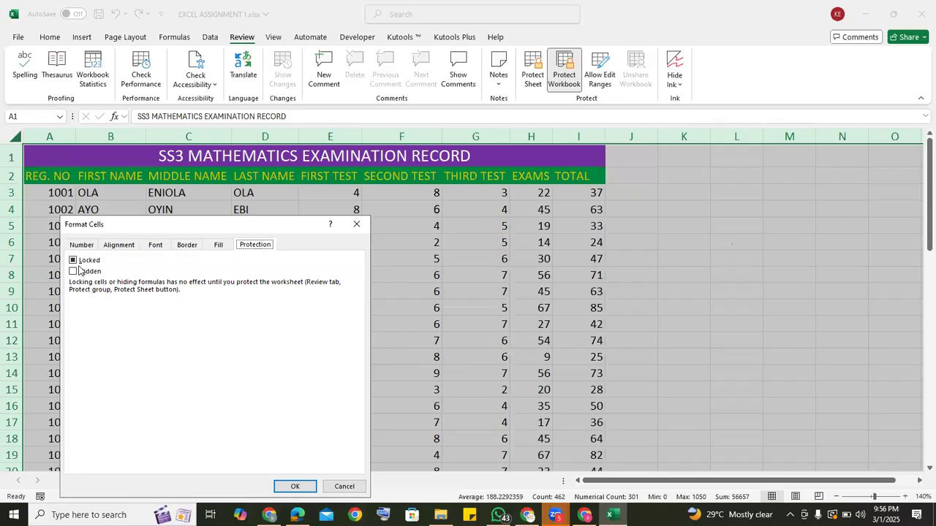
{"action": "left_click", "coordinate": [75, 261]}
{"action": "left_click", "coordinate": [295, 486]}
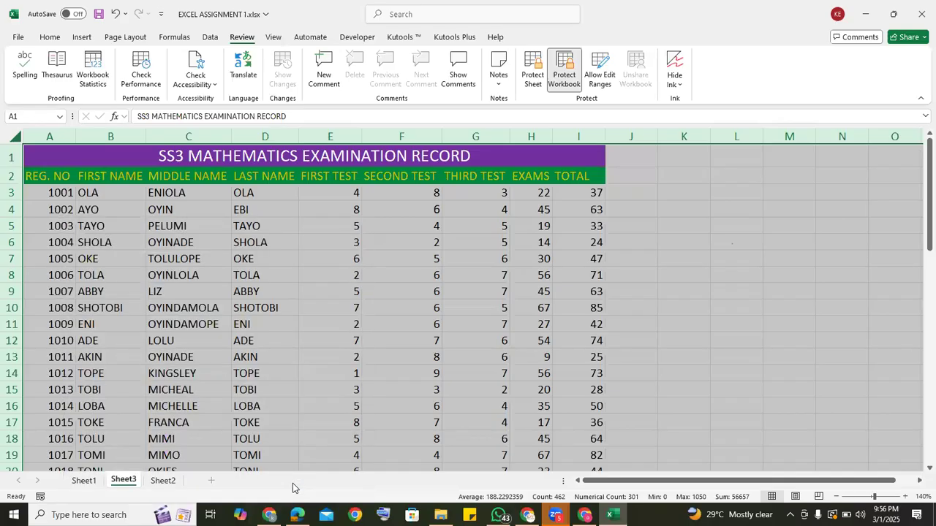
Protect the sheet without a password, allowing only the selection of locked and unlocked cells.
{"action": "left_click", "coordinate": [720, 271]}
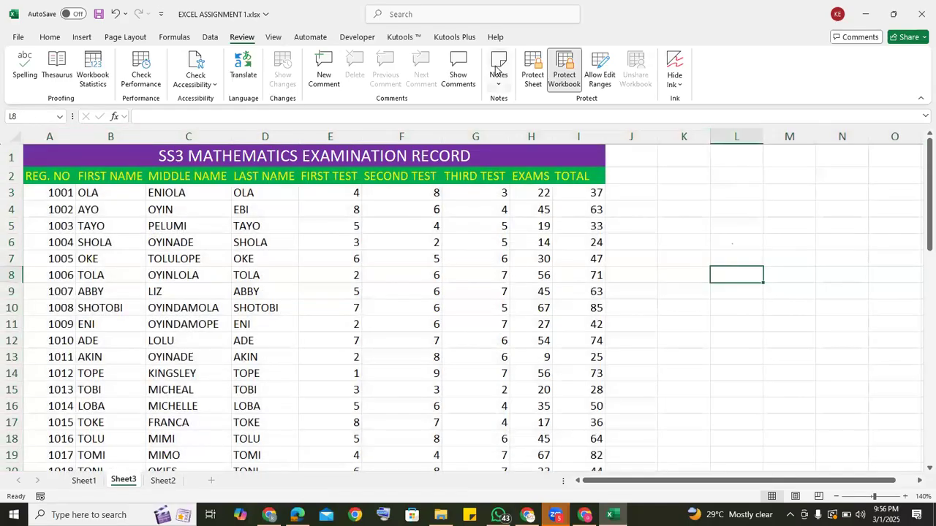
{"action": "left_click", "coordinate": [543, 77]}
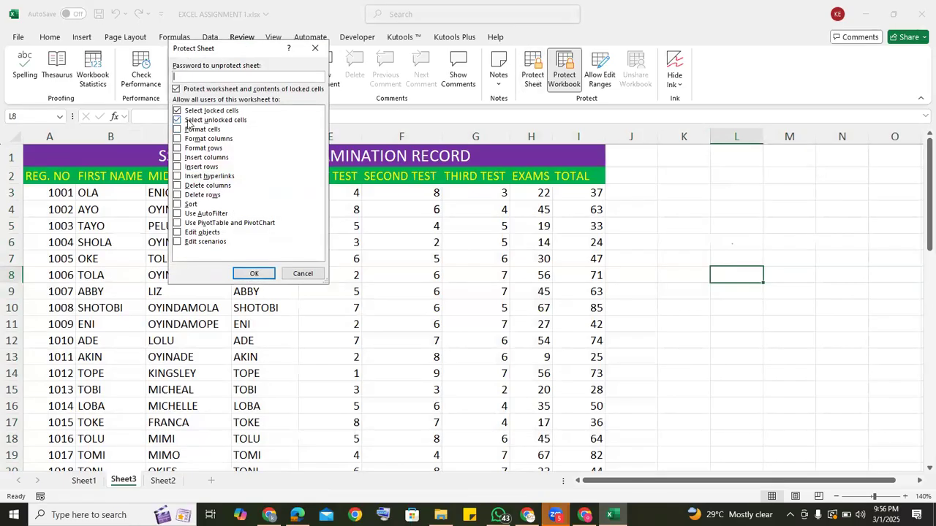
{"action": "left_click", "coordinate": [261, 278]}
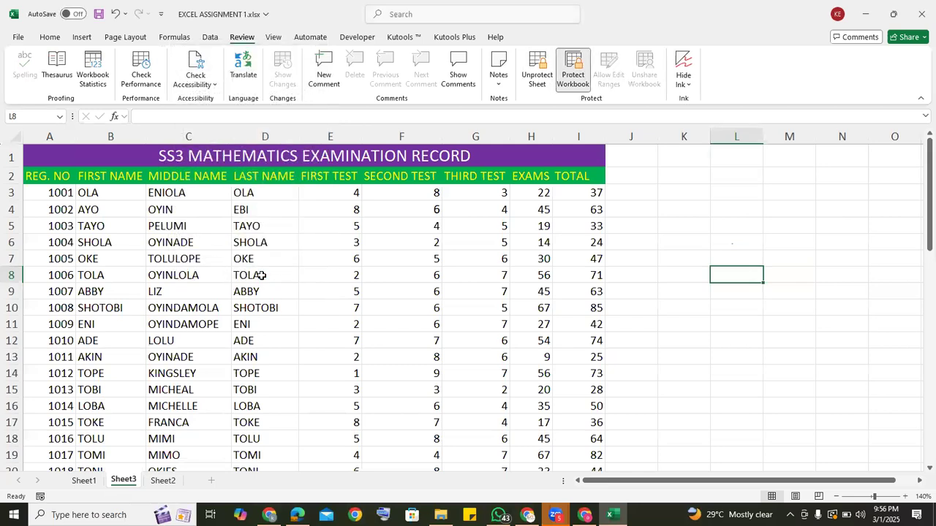
Try to edit the FIRST TEST score in E3 and the first name in B6 to test the protection.
{"action": "left_click", "coordinate": [319, 192]}
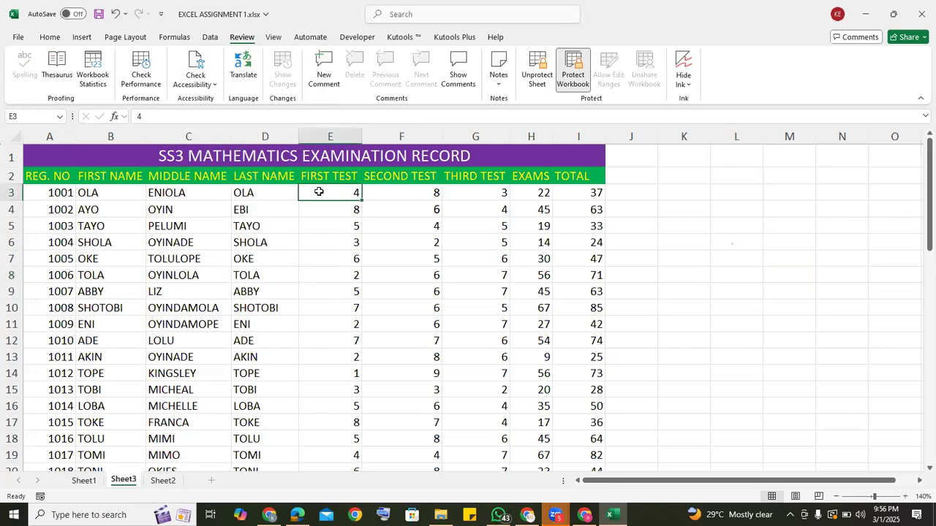
{"action": "double_click", "coordinate": [318, 192]}
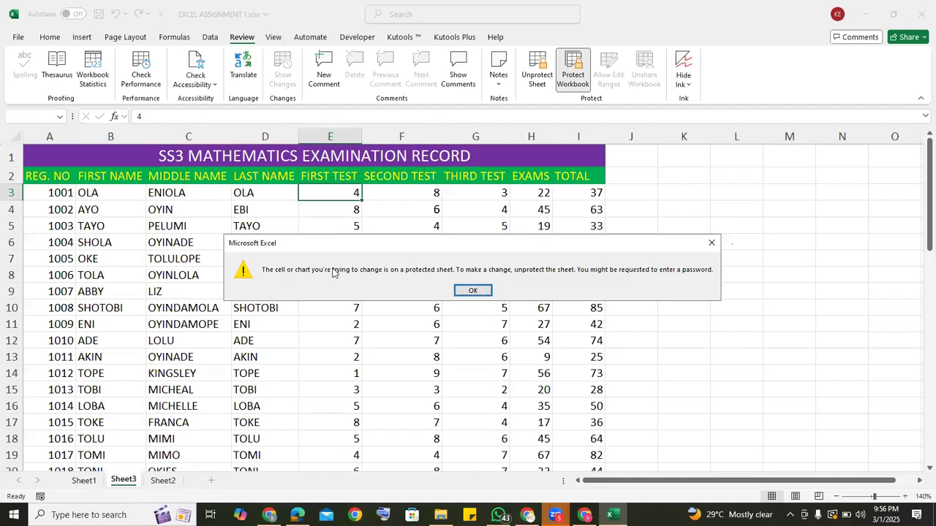
{"action": "left_click", "coordinate": [472, 291]}
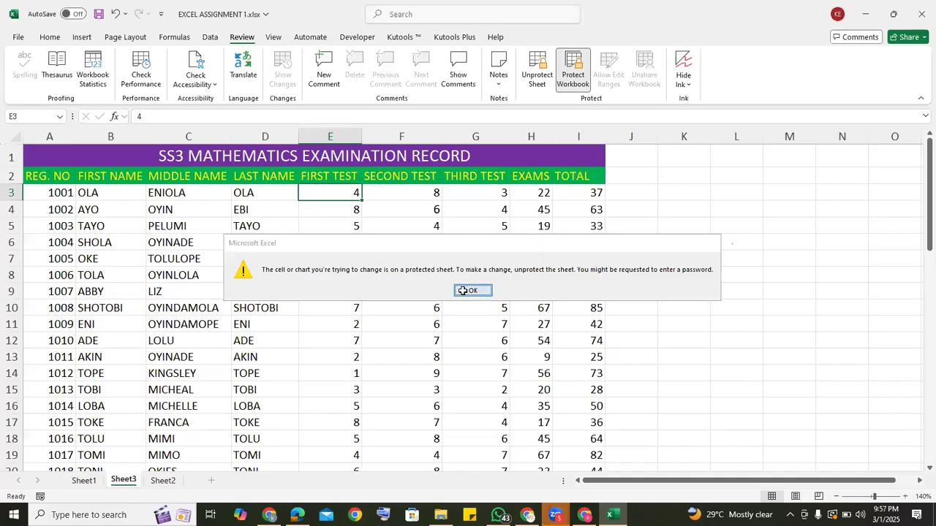
{"action": "left_click", "coordinate": [119, 246]}
{"action": "double_click", "coordinate": [119, 246]}
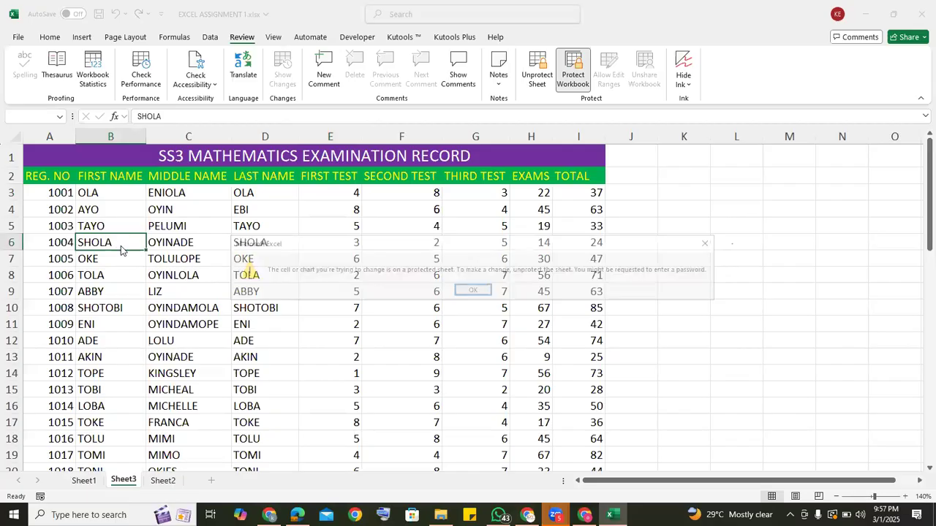
{"action": "left_click", "coordinate": [472, 291]}
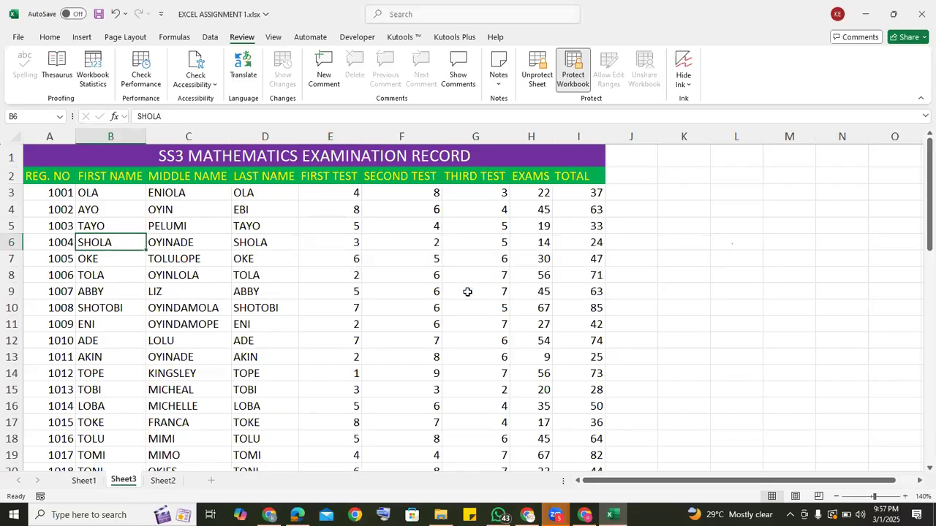
Remove the sheet protection and confirm the Protection format settings for all cells with Locked on.
{"action": "left_click", "coordinate": [535, 70]}
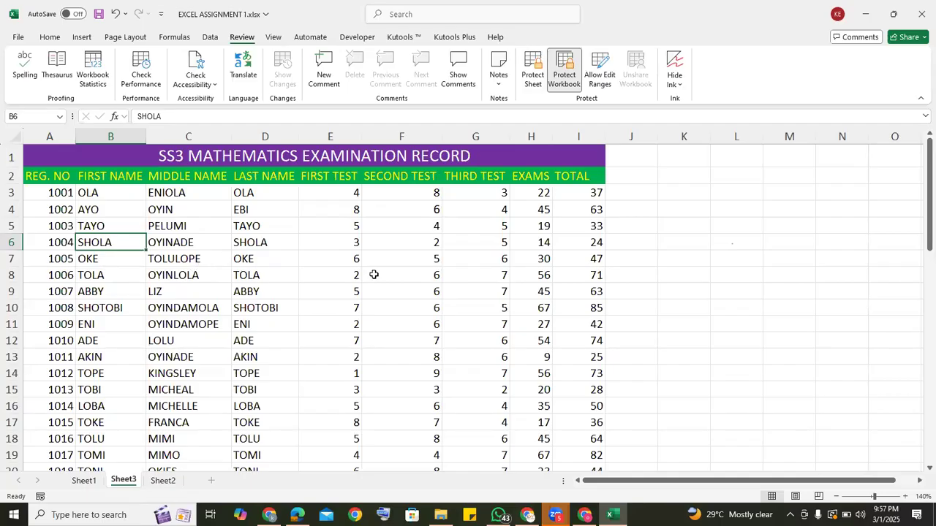
{"action": "left_click", "coordinate": [15, 136]}
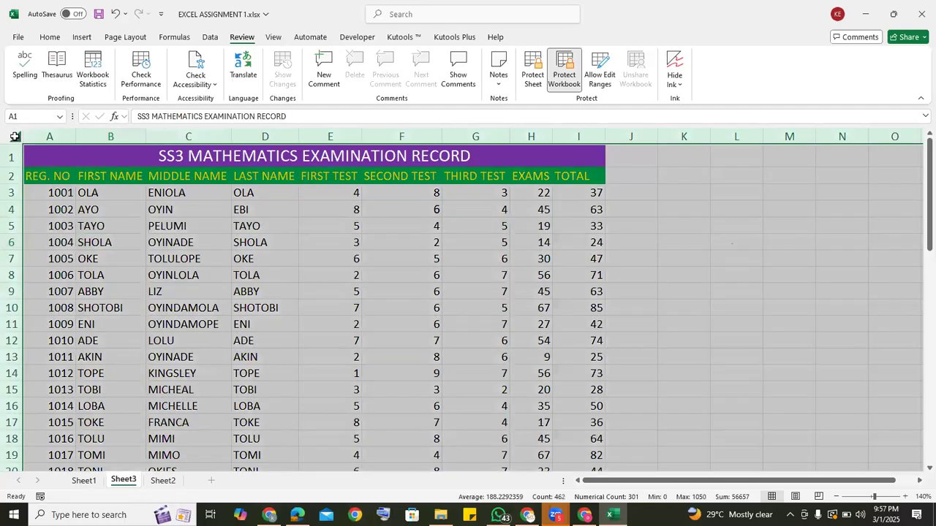
{"action": "right_click", "coordinate": [177, 241]}
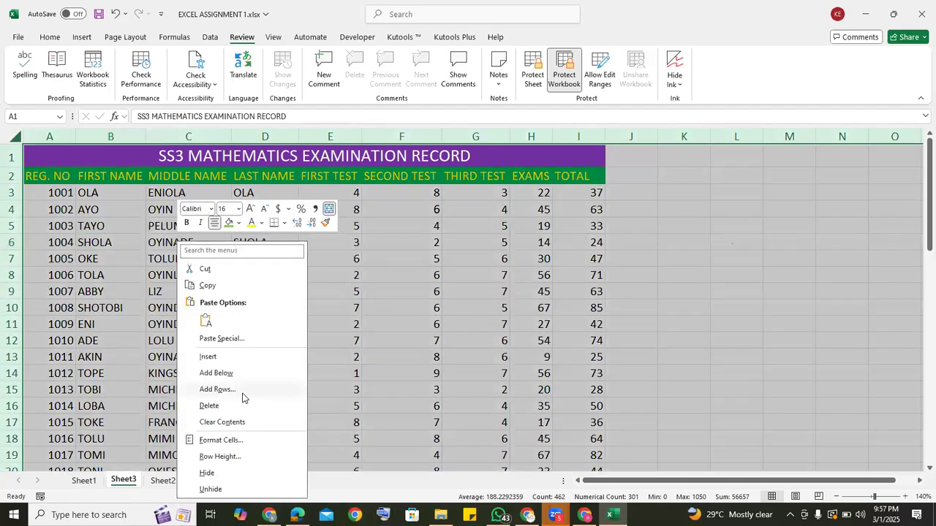
{"action": "left_click", "coordinate": [216, 441]}
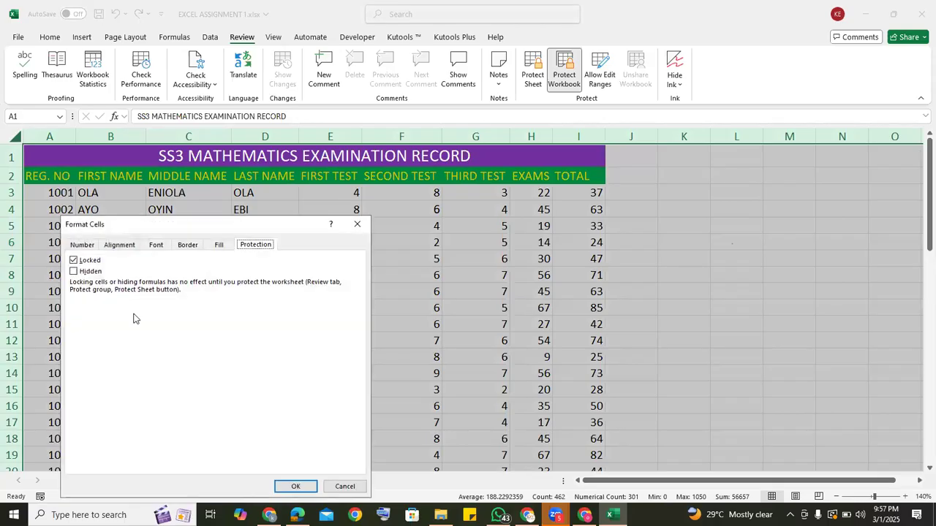
{"action": "left_click", "coordinate": [299, 486]}
{"action": "left_click", "coordinate": [283, 270]}
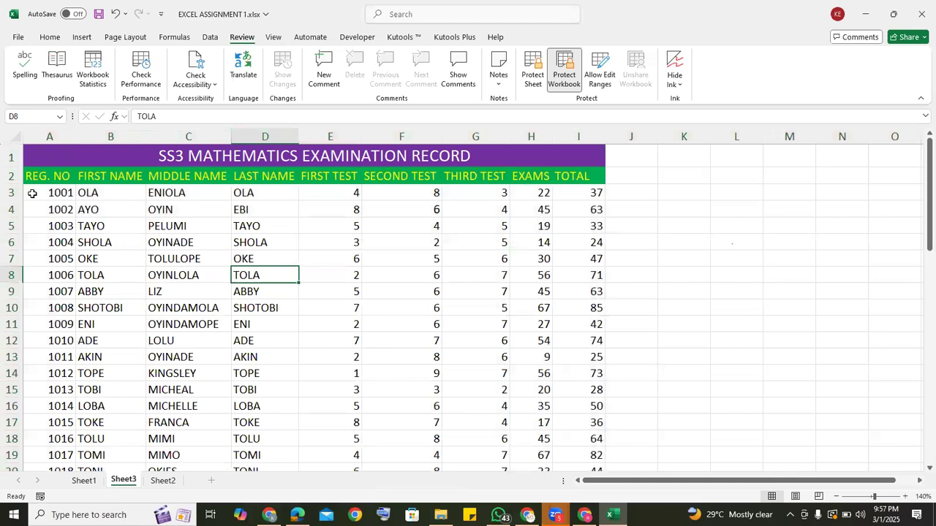
Turn off the Locked option for the registration numbers and student names in A3:D52.
{"action": "left_click_drag", "start_coordinate": [41, 189], "coordinate": [300, 421]}
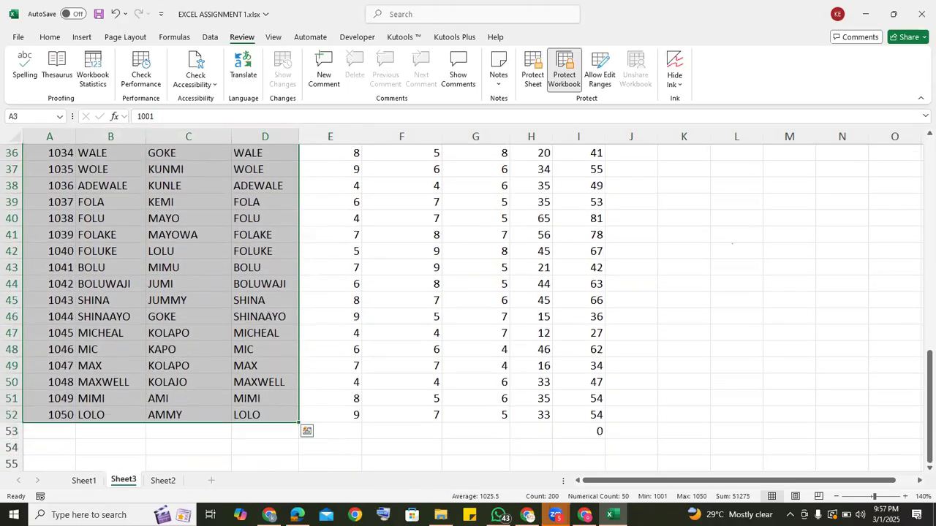
{"action": "right_click", "coordinate": [228, 325]}
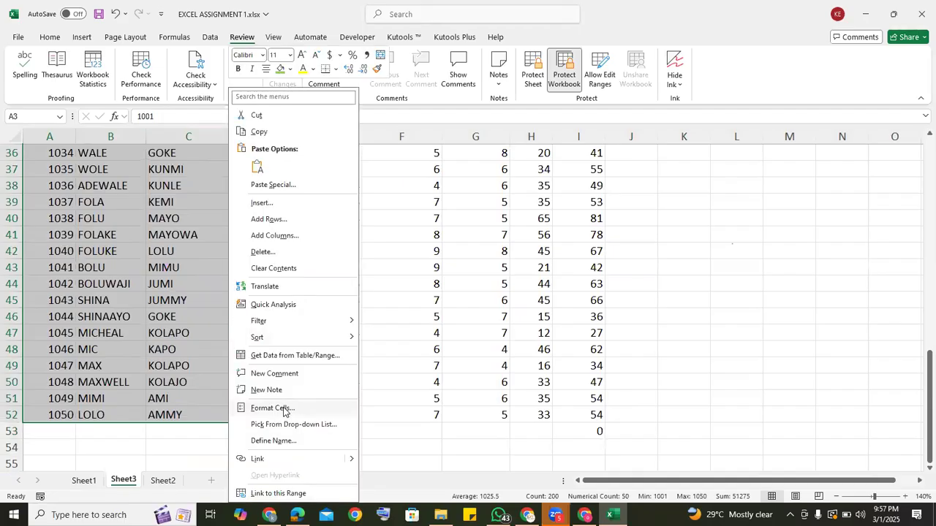
{"action": "left_click", "coordinate": [284, 410]}
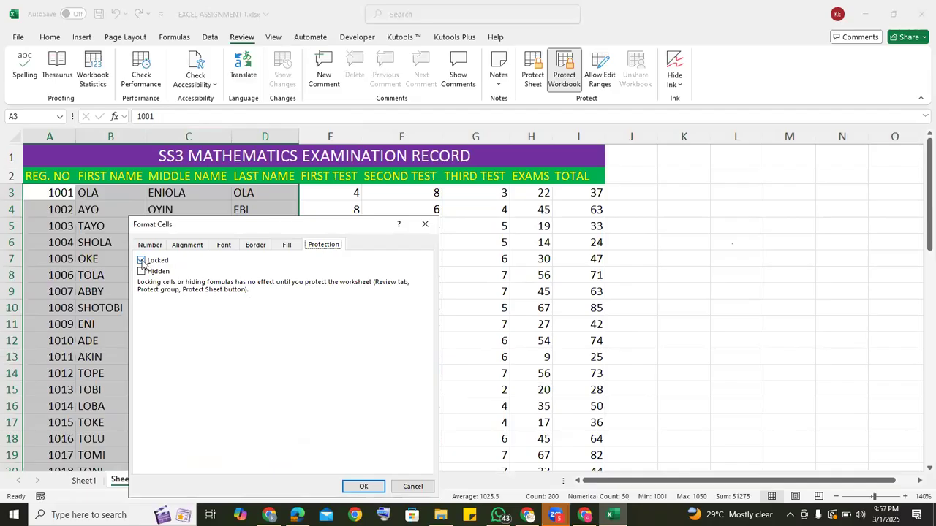
{"action": "left_click", "coordinate": [143, 261]}
{"action": "left_click", "coordinate": [363, 487]}
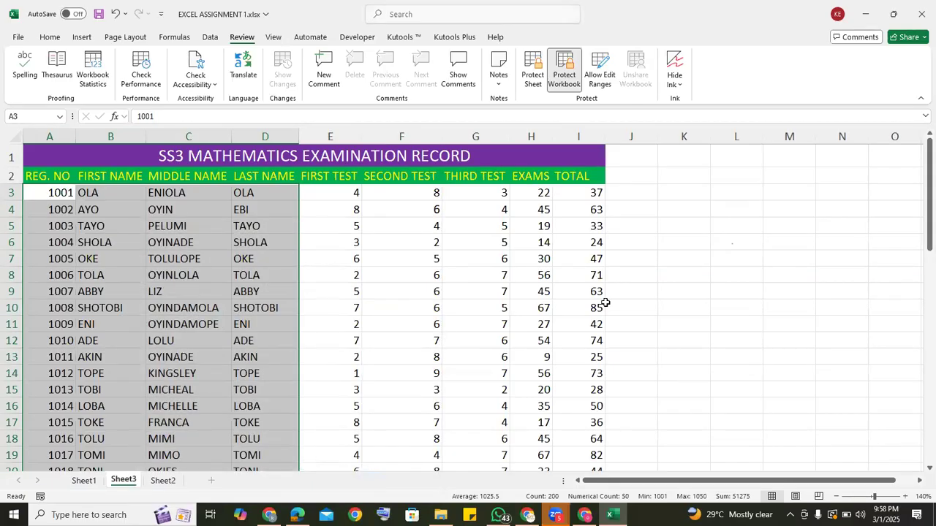
Protect the sheet with a password, entering and confirming it, while allowing selection of locked and unlocked cells.
{"action": "left_click", "coordinate": [664, 256]}
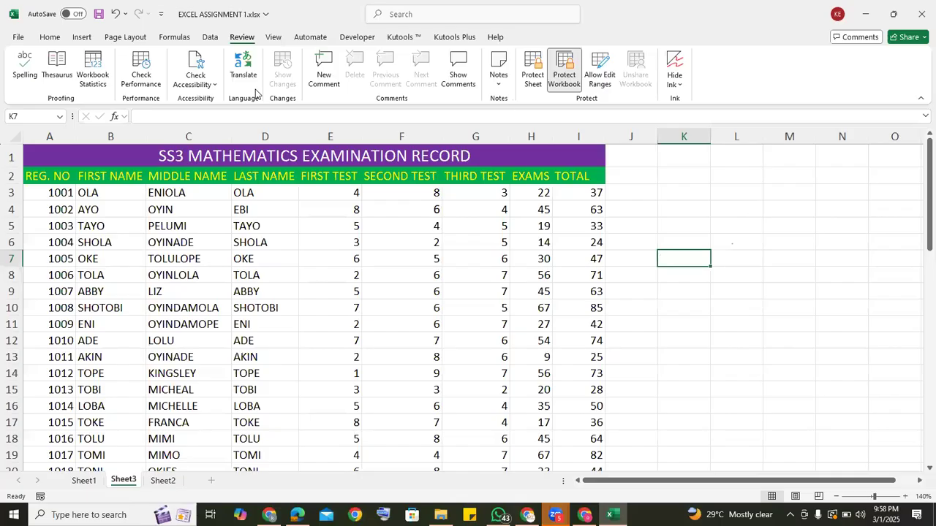
{"action": "left_click", "coordinate": [533, 73]}
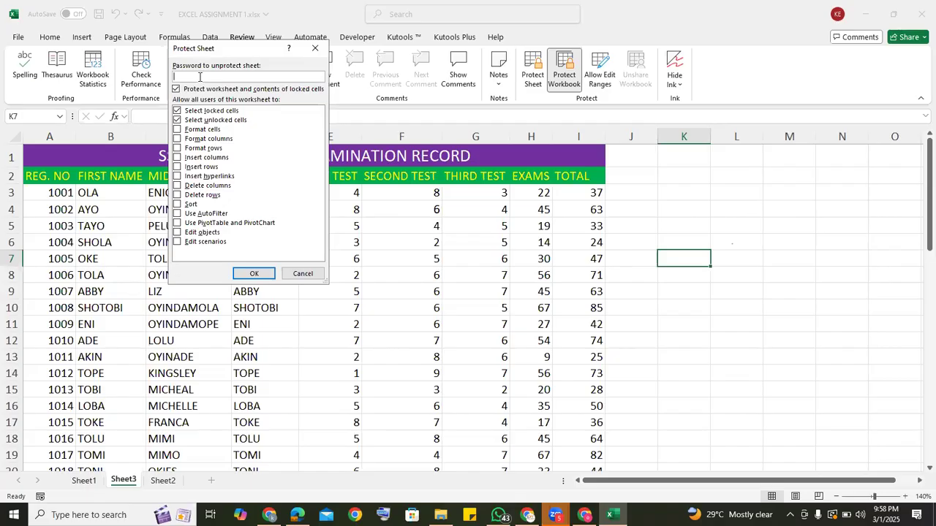
{"action": "type", "text": "1"}
{"action": "left_click", "coordinate": [251, 275]}
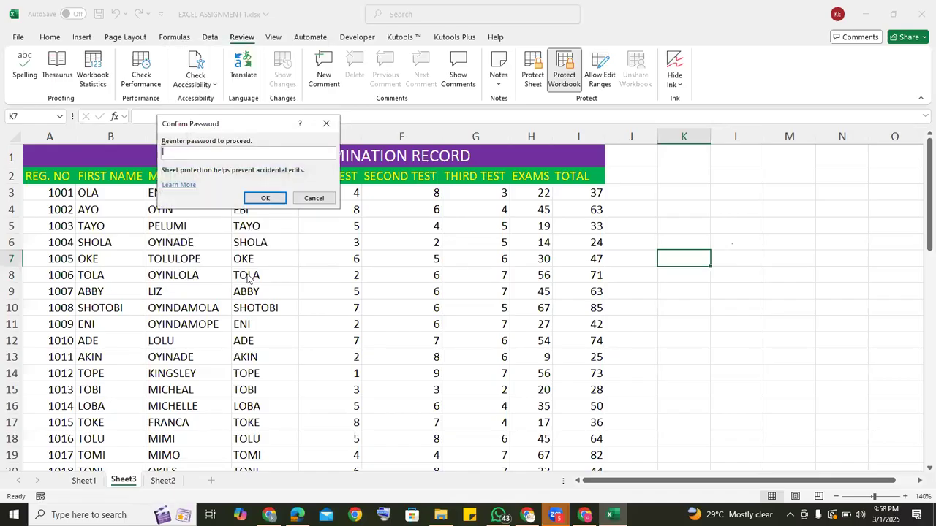
{"action": "type", "text": "123"}
{"action": "left_click", "coordinate": [266, 198]}
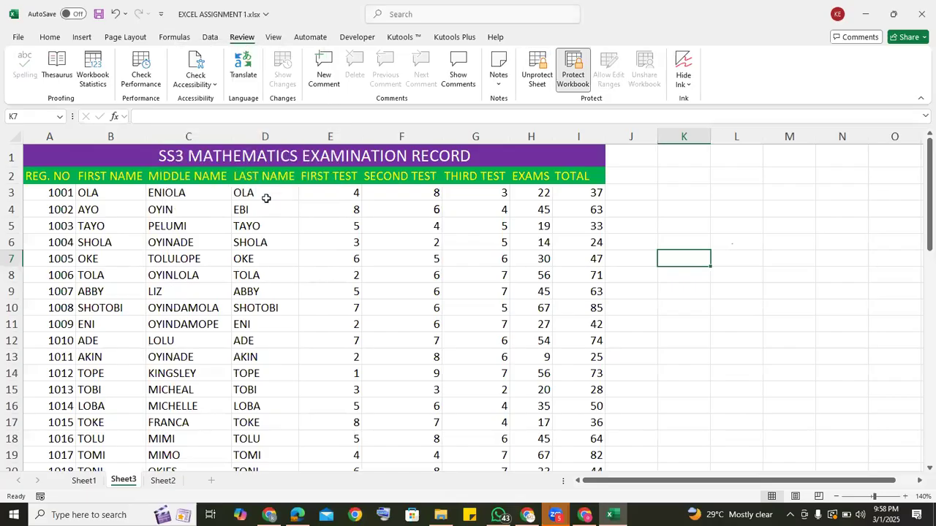
Try to edit the SECOND TEST score in the locked cell F6.
{"action": "left_click", "coordinate": [386, 238]}
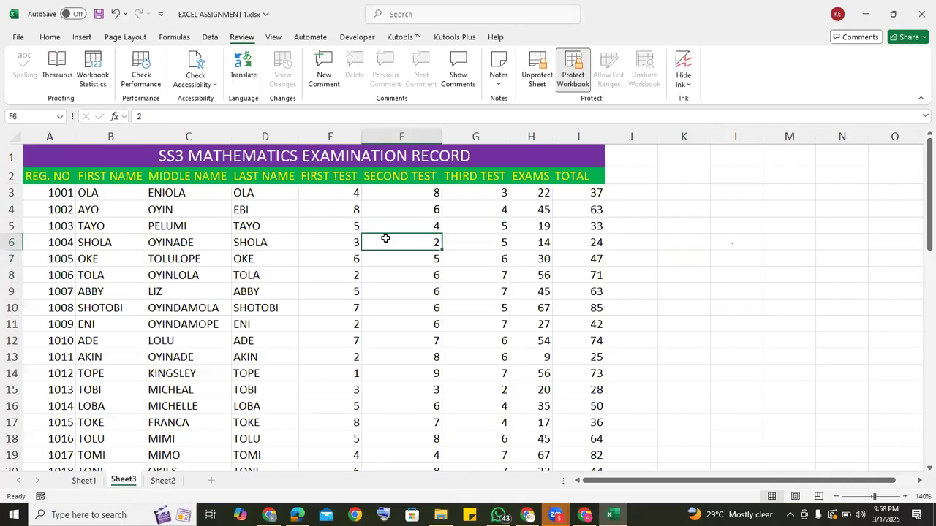
{"action": "double_click", "coordinate": [386, 240]}
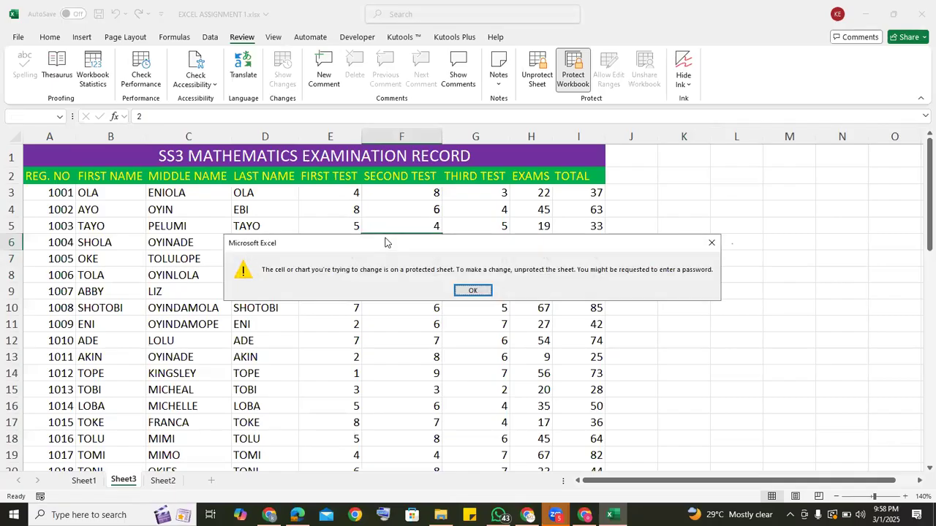
{"action": "left_click", "coordinate": [472, 292]}
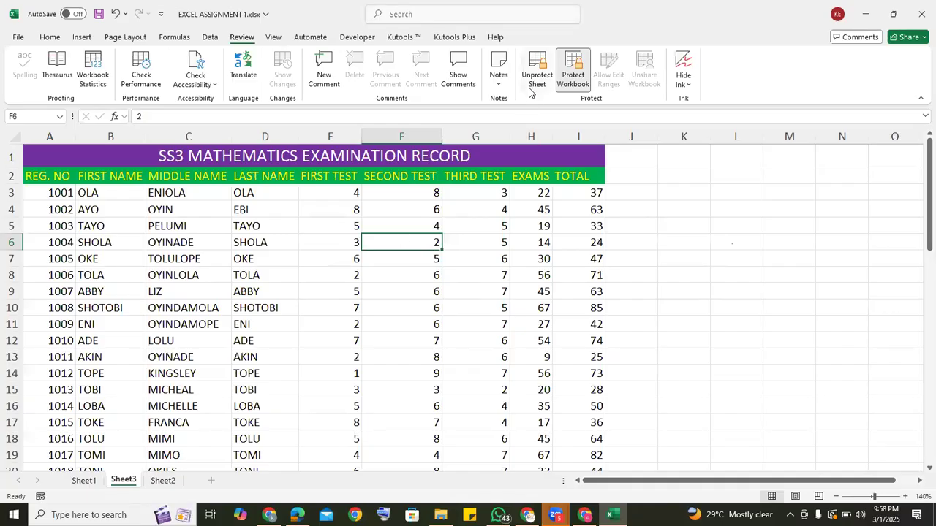
Replace the student's middle name in the unlocked cell C6 with a different name.
{"action": "left_click", "coordinate": [154, 248]}
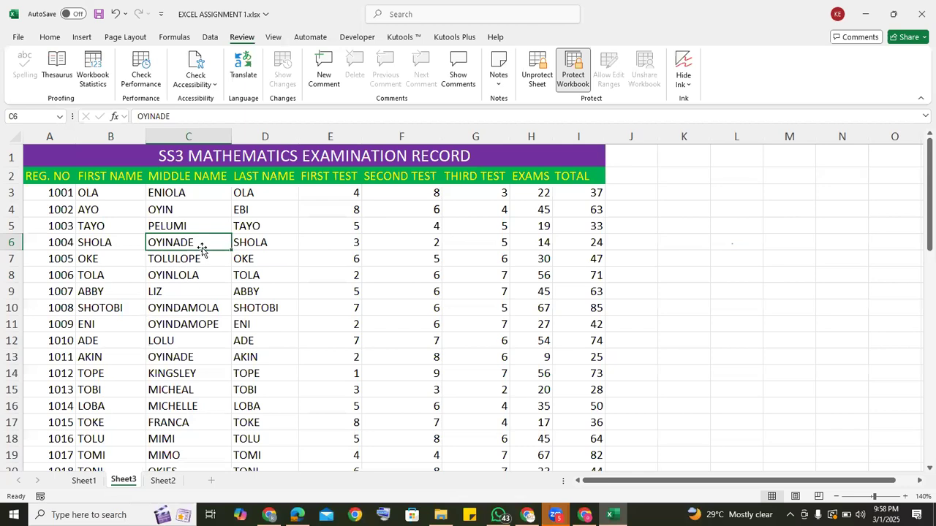
{"action": "type", "text": "D"}
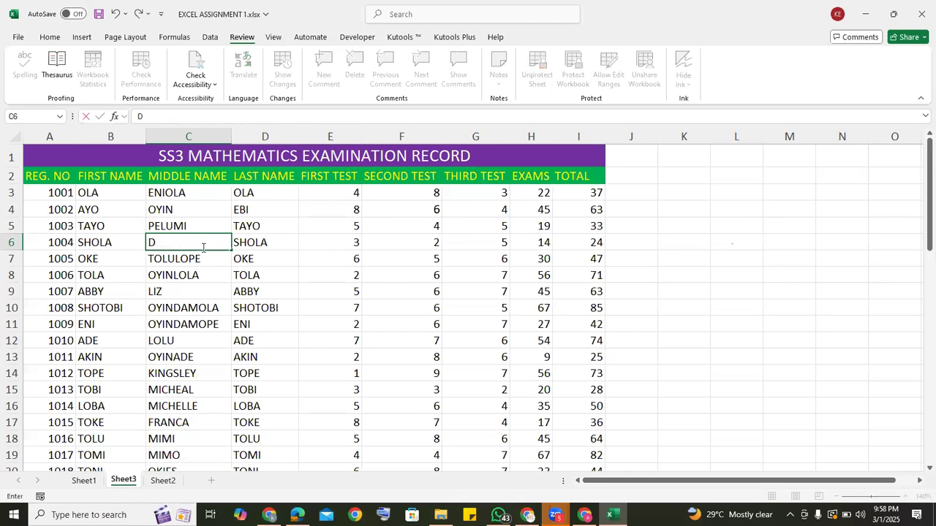
{"action": "type", "text": "AVID"}
Try to edit the TOTAL formula in the locked cell I11.
{"action": "left_click", "coordinate": [558, 319]}
{"action": "double_click", "coordinate": [557, 320]}
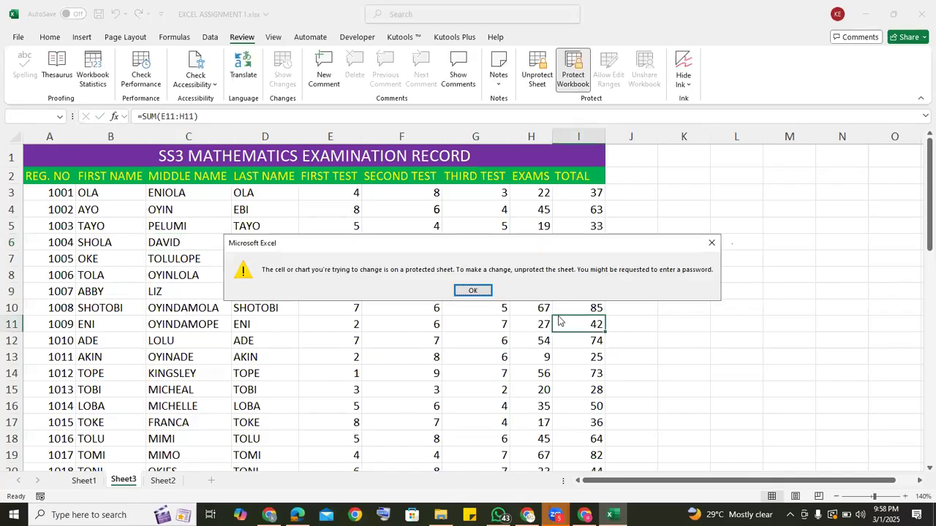
{"action": "left_click", "coordinate": [475, 291]}
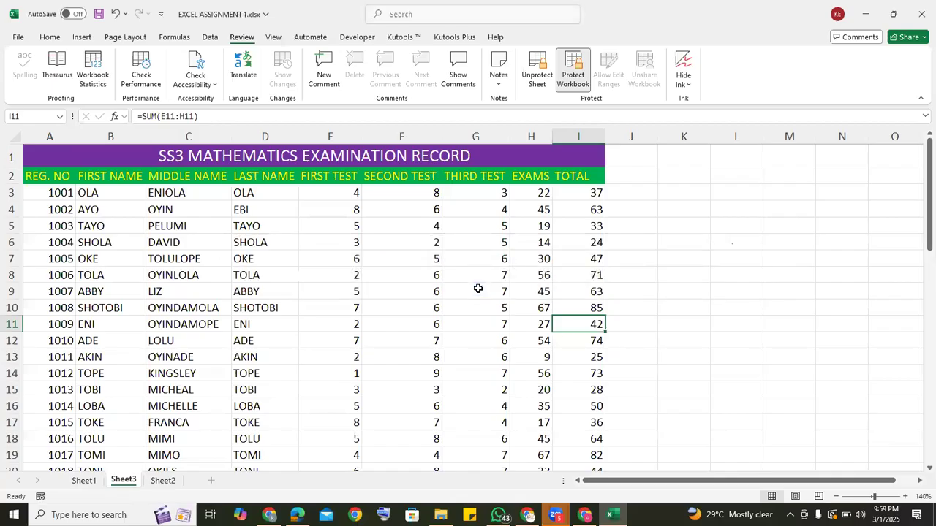
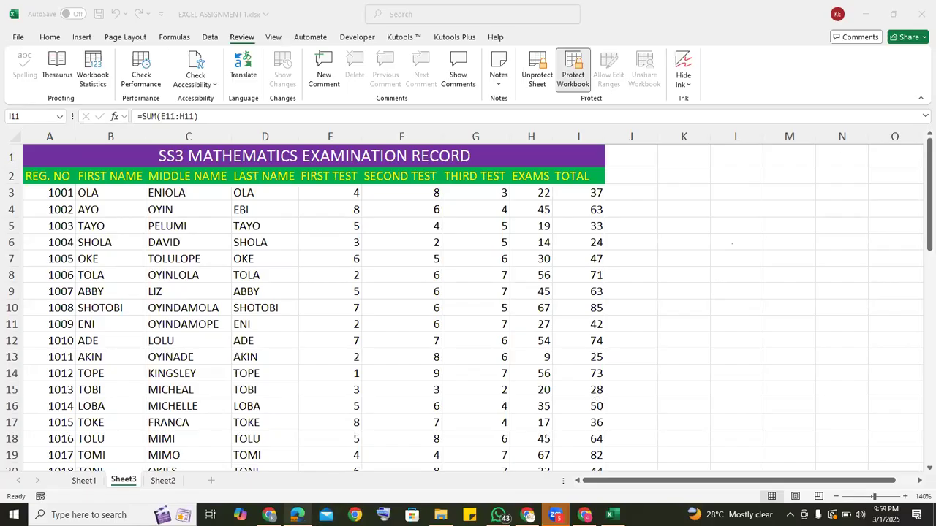
Switch to the data analytics syllabus PDF in Edge, review its Excel topics and aggregate functions list, and return to the Excel workbook.
{"action": "left_click", "coordinate": [298, 515]}
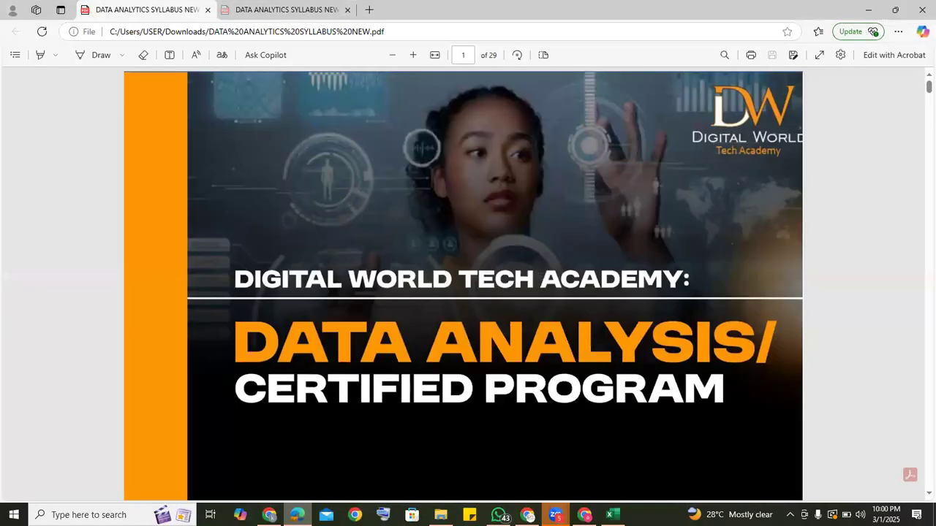
{"action": "scroll", "coordinate": [920, 271], "scroll_direction": "down", "scroll_amount": 5}
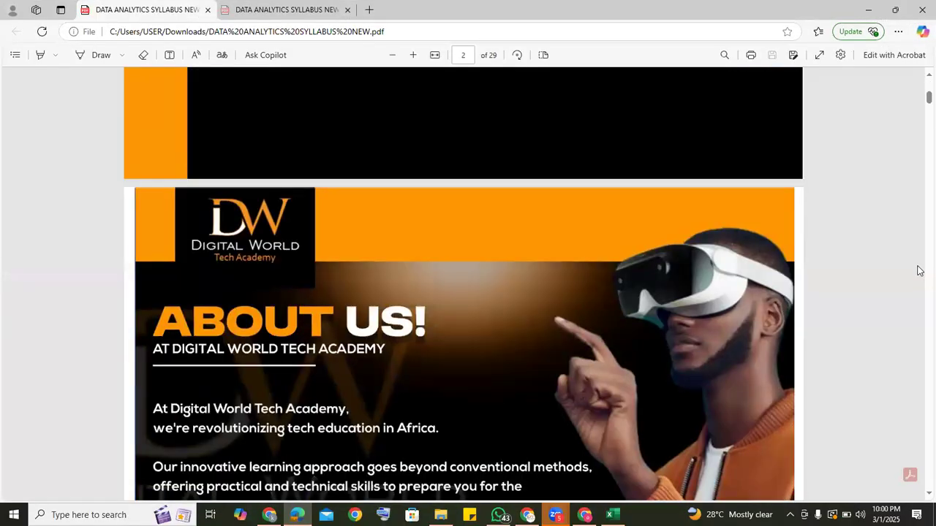
{"action": "scroll", "coordinate": [920, 271], "scroll_direction": "down", "scroll_amount": 5}
{"action": "scroll", "coordinate": [919, 271], "scroll_direction": "down", "scroll_amount": 15}
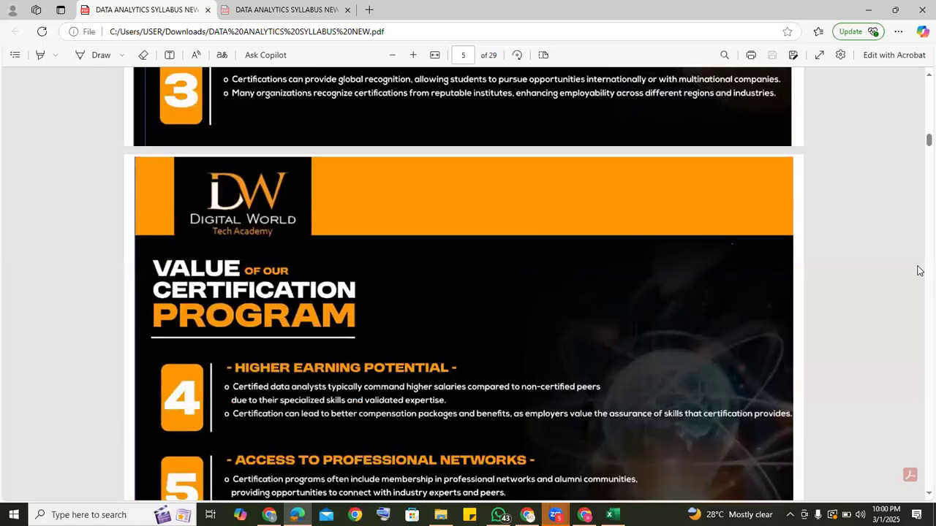
{"action": "scroll", "coordinate": [919, 270], "scroll_direction": "down", "scroll_amount": 5}
{"action": "scroll", "coordinate": [919, 271], "scroll_direction": "down", "scroll_amount": 15}
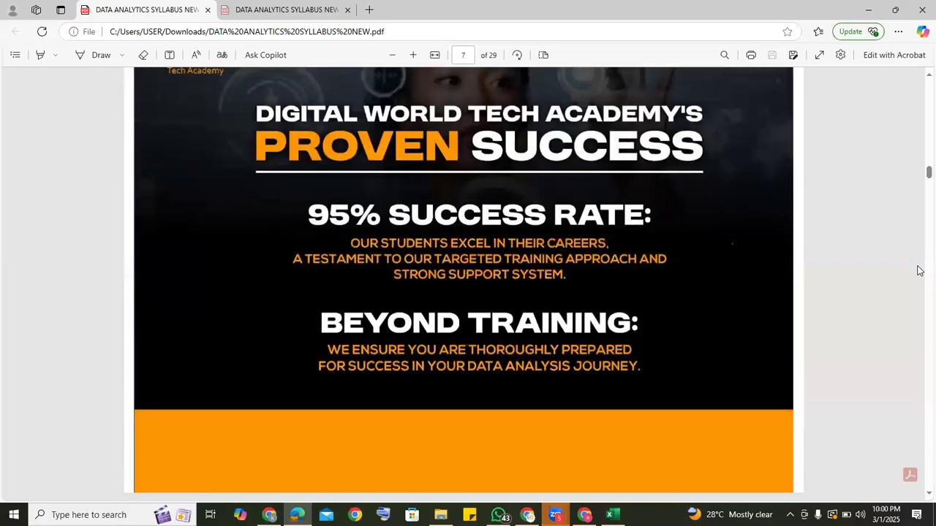
{"action": "scroll", "coordinate": [919, 270], "scroll_direction": "down", "scroll_amount": 5}
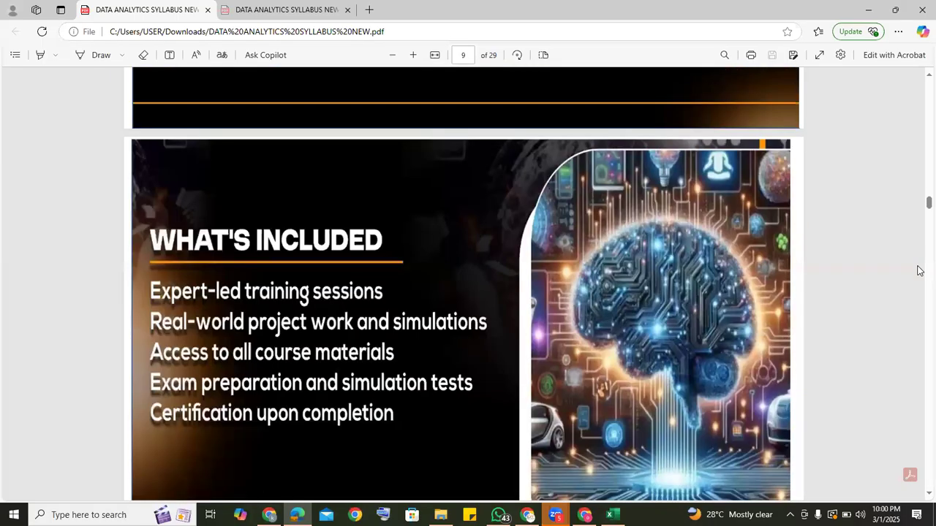
{"action": "scroll", "coordinate": [920, 271], "scroll_direction": "down", "scroll_amount": 10}
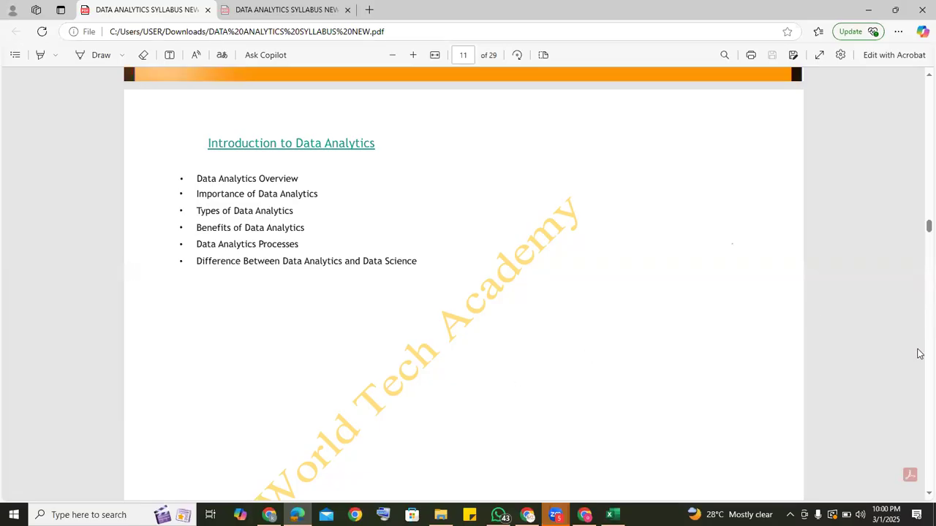
{"action": "scroll", "coordinate": [919, 356], "scroll_direction": "down", "scroll_amount": 4}
{"action": "scroll", "coordinate": [919, 357], "scroll_direction": "down", "scroll_amount": 1}
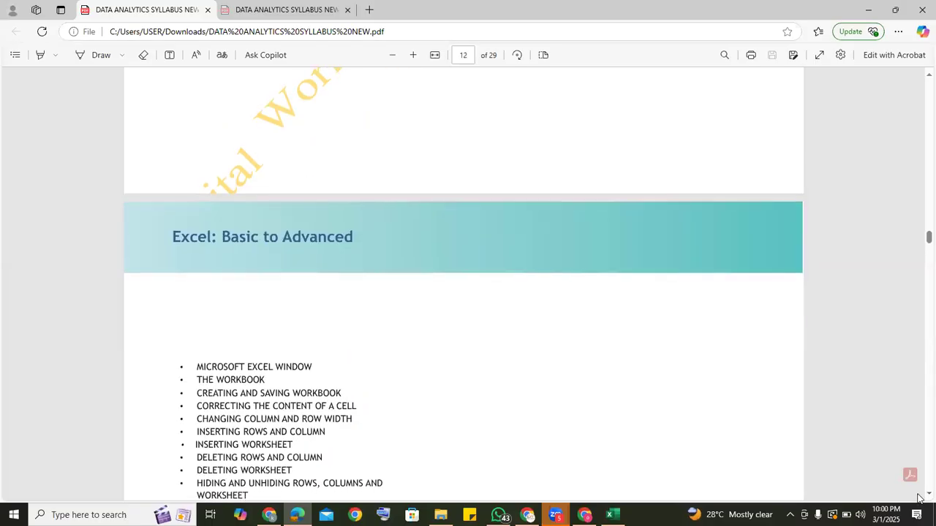
{"action": "scroll", "coordinate": [919, 498], "scroll_direction": "down", "scroll_amount": 3}
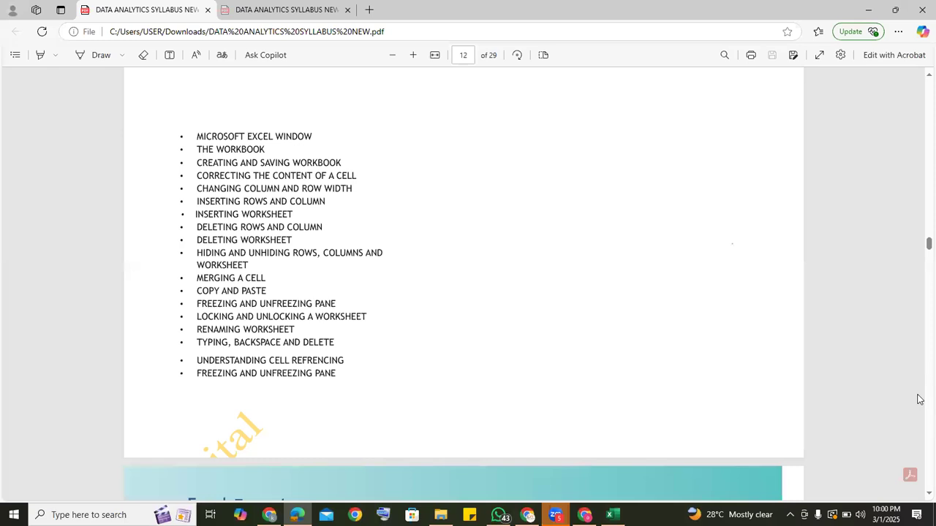
{"action": "scroll", "coordinate": [919, 399], "scroll_direction": "down", "scroll_amount": 5}
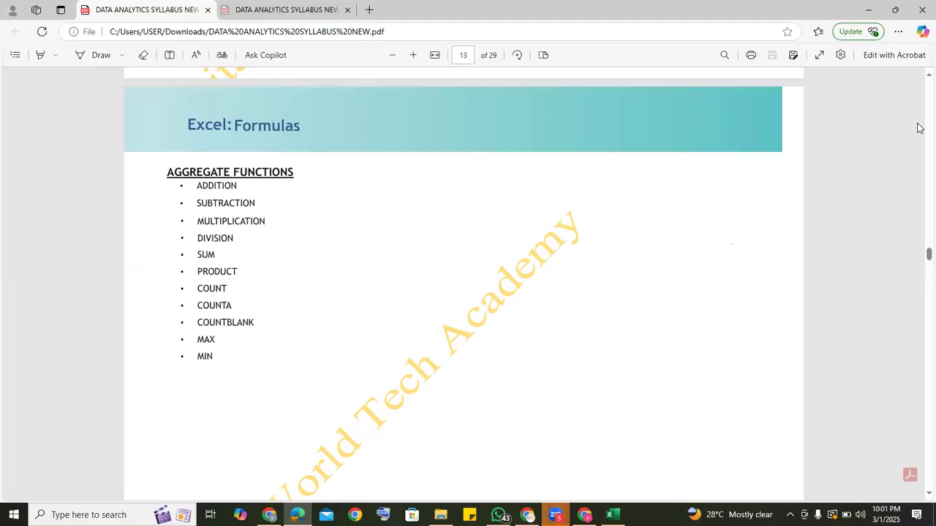
{"action": "scroll", "coordinate": [919, 128], "scroll_direction": "up", "scroll_amount": 5}
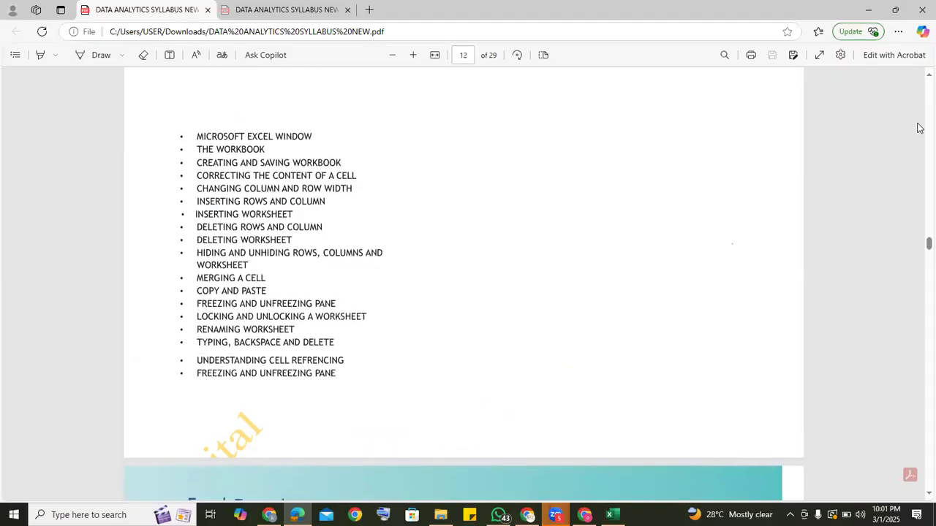
{"action": "scroll", "coordinate": [919, 338], "scroll_direction": "down", "scroll_amount": 5}
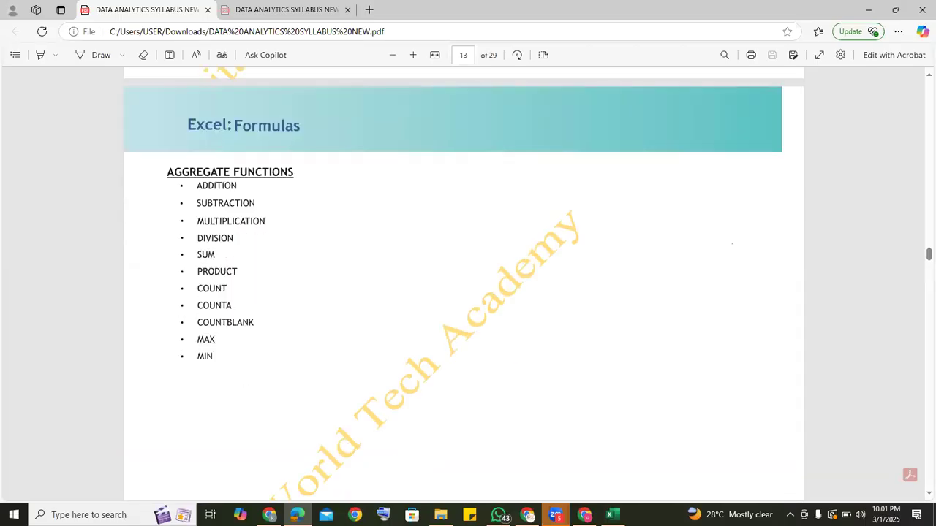
{"action": "key", "text": "alt+Tab"}
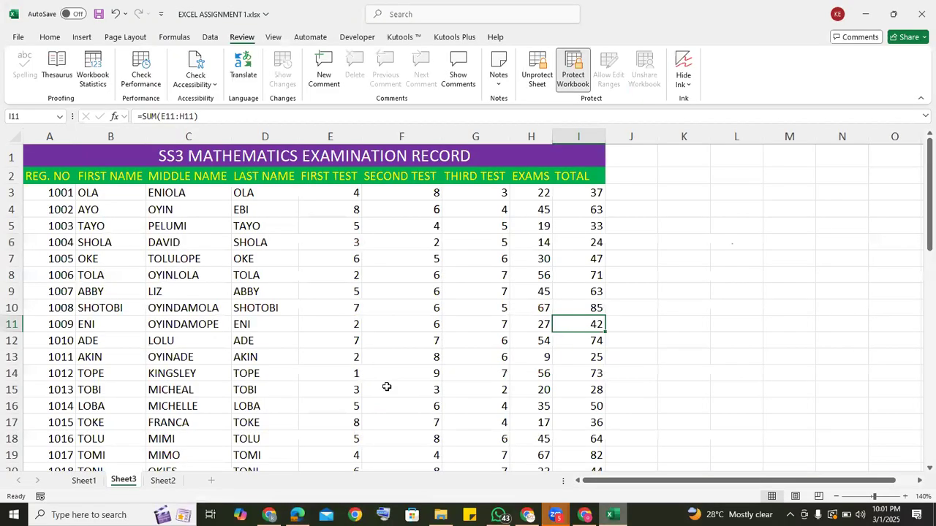
Try to edit the blank cell K3 beside the examination record on the protected sheet.
{"action": "left_click", "coordinate": [631, 242]}
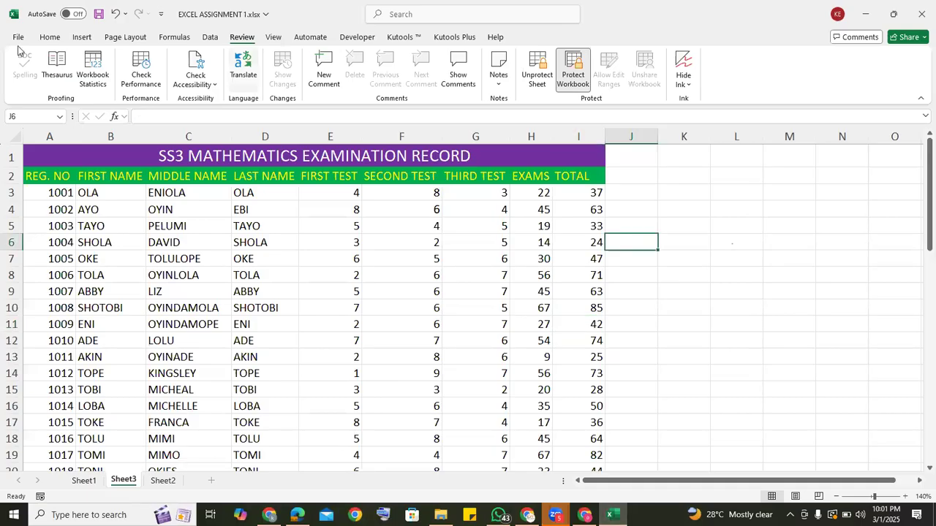
{"action": "left_click", "coordinate": [50, 37]}
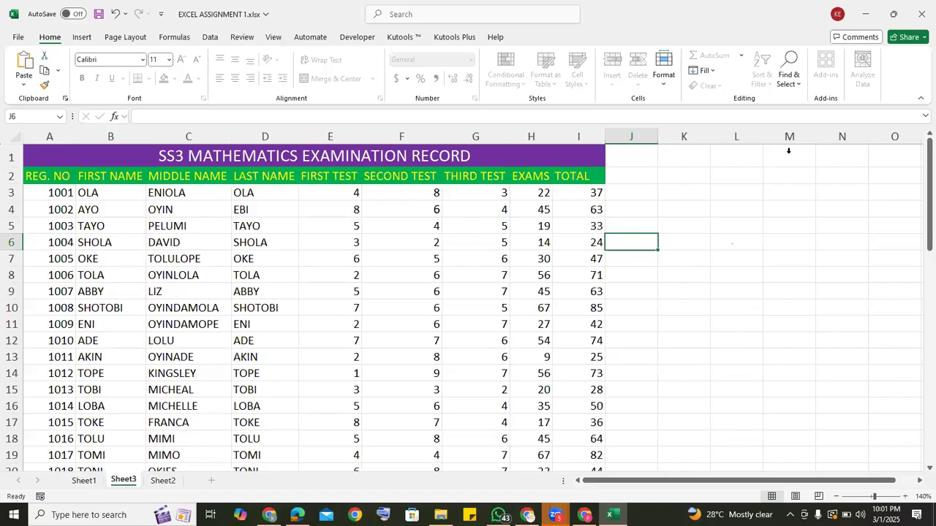
{"action": "left_click", "coordinate": [685, 196]}
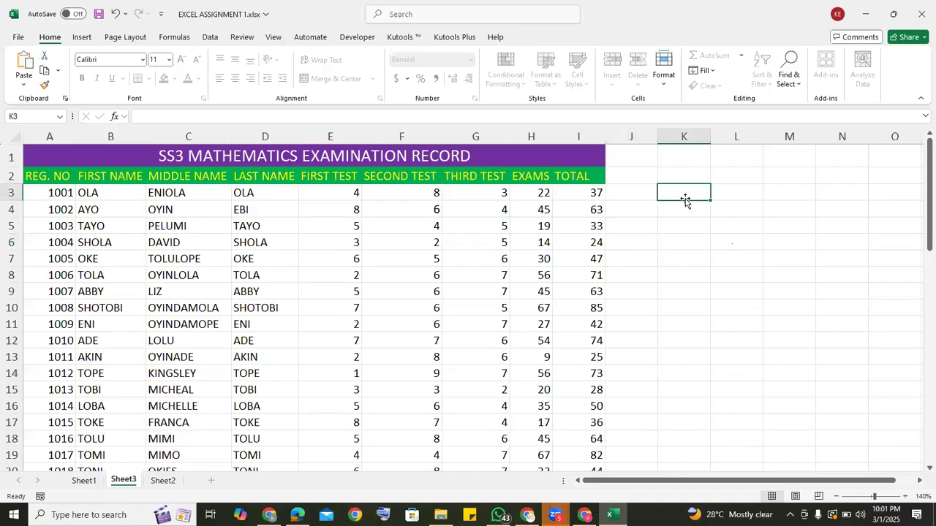
{"action": "double_click", "coordinate": [686, 199]}
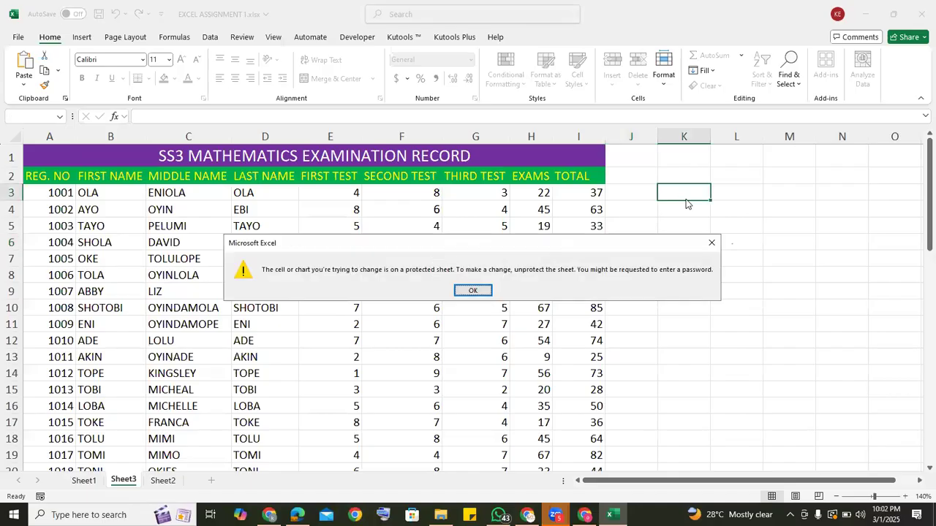
{"action": "left_click", "coordinate": [710, 243]}
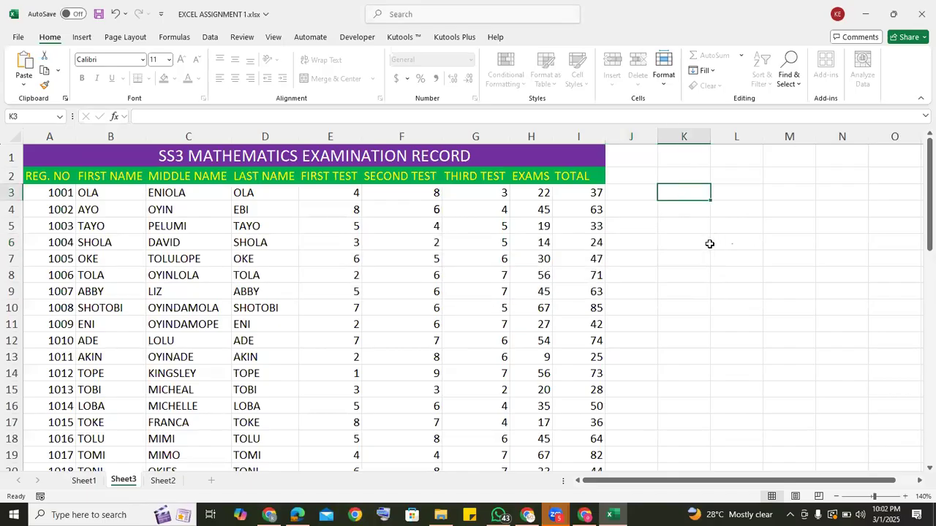
Unprotect Sheet3 by entering the sheet protection password.
{"action": "left_click", "coordinate": [244, 37]}
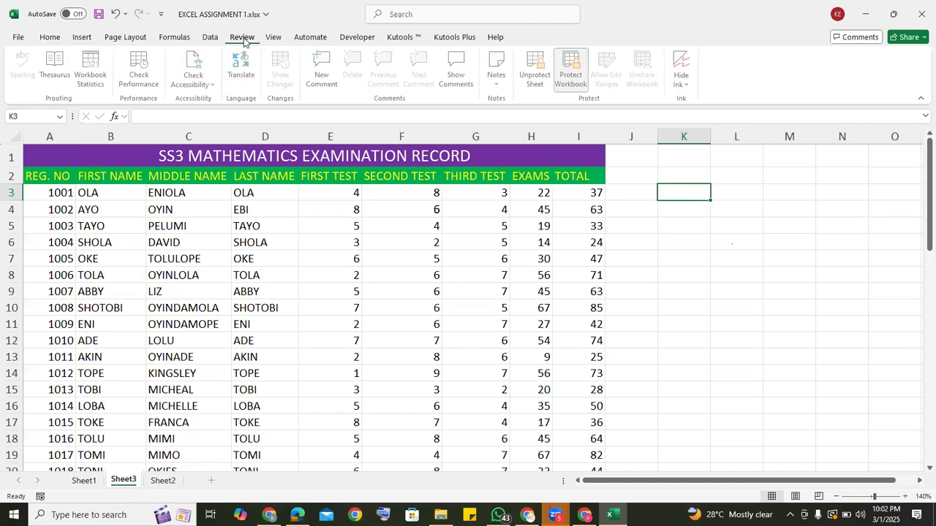
{"action": "left_click", "coordinate": [538, 71]}
{"action": "type", "text": "•••"}
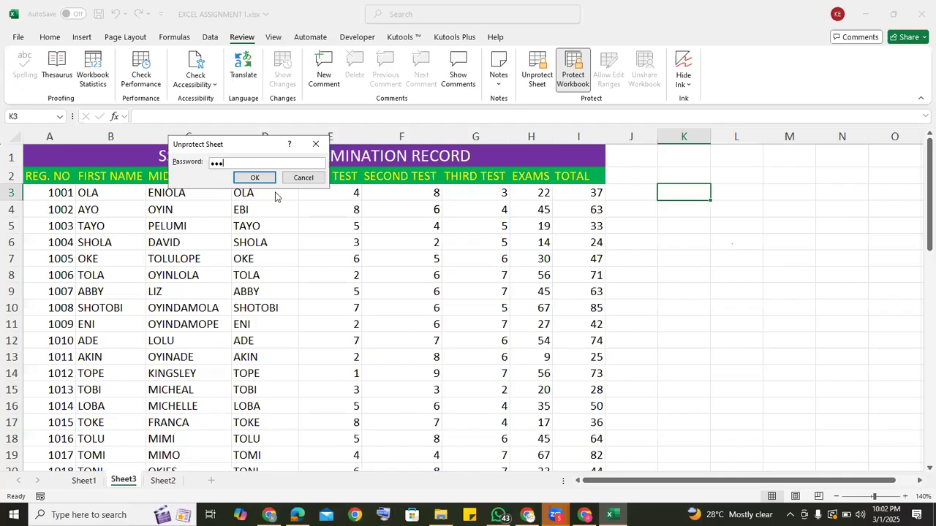
{"action": "left_click", "coordinate": [249, 178]}
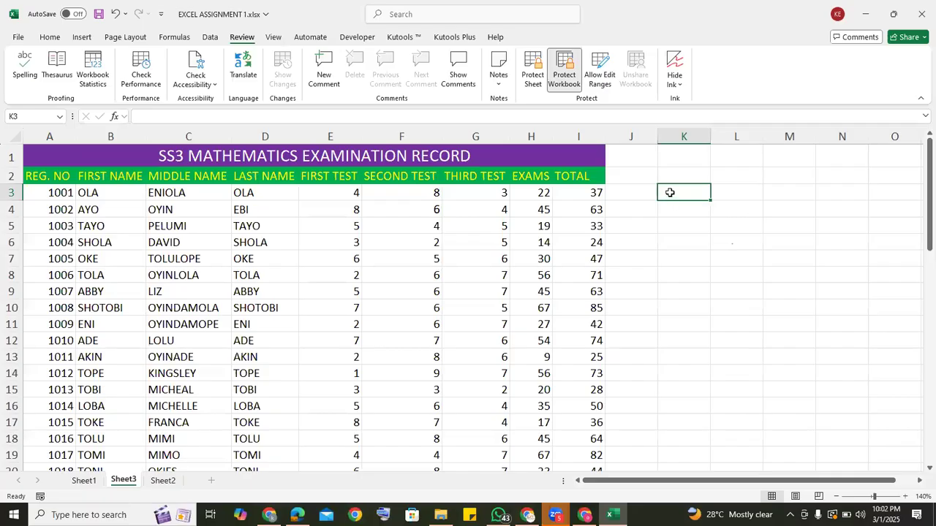
Enter the labels COUNT, COUNTA and COUNTBLANK in cells K3, K4 and K5.
{"action": "type", "text": "COU"}
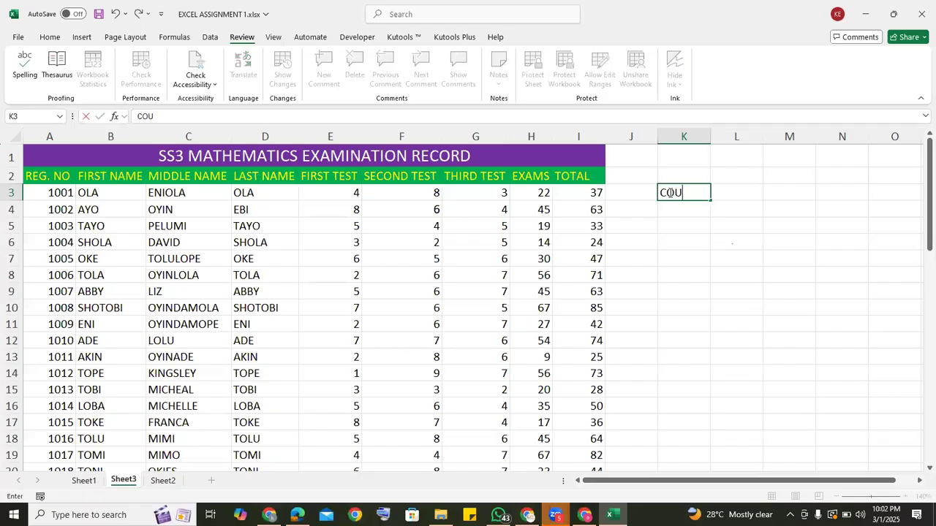
{"action": "type", "text": "NT"}
{"action": "key", "text": "Return"}
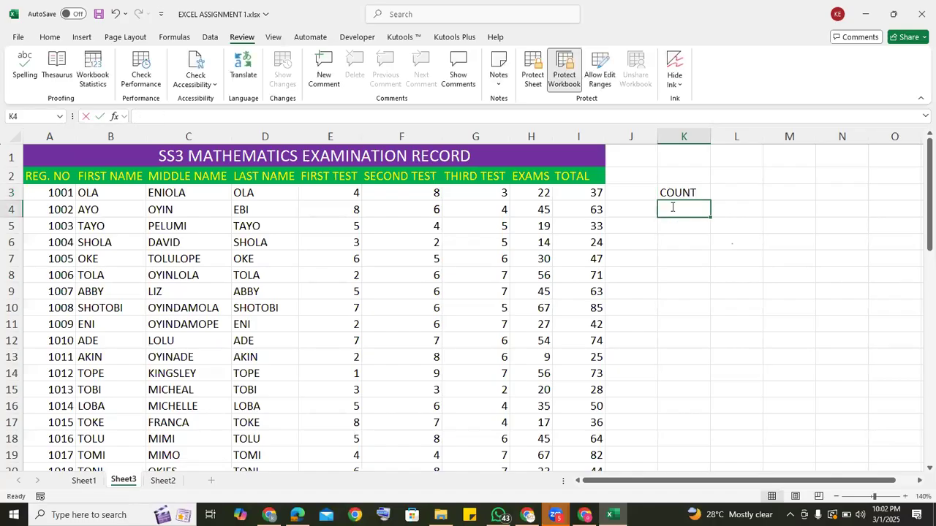
{"action": "type", "text": "COUNTA"}
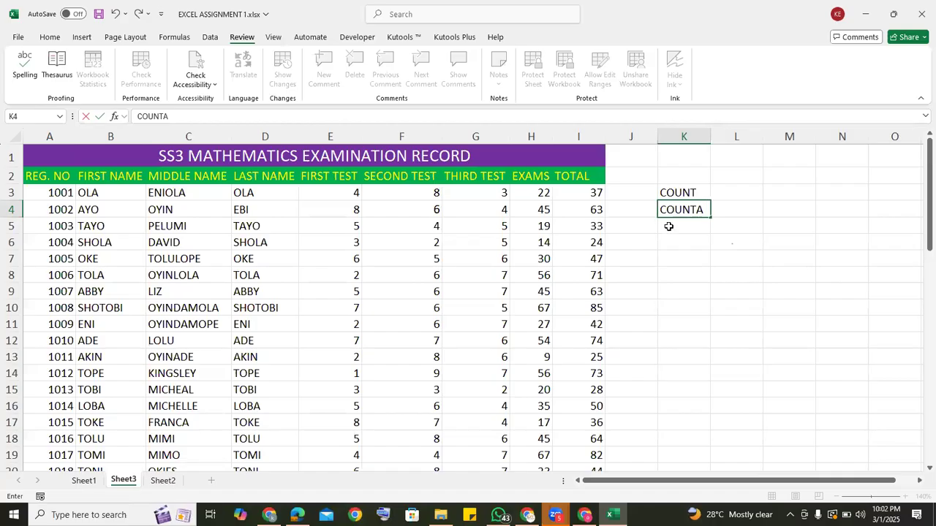
{"action": "key", "text": "Return"}
{"action": "type", "text": "CO"}
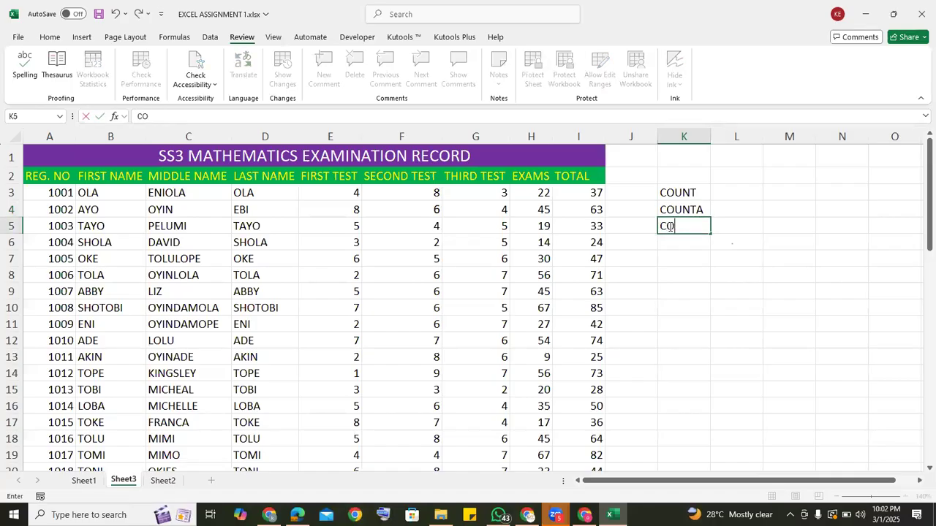
{"action": "type", "text": "UNTBLANK"}
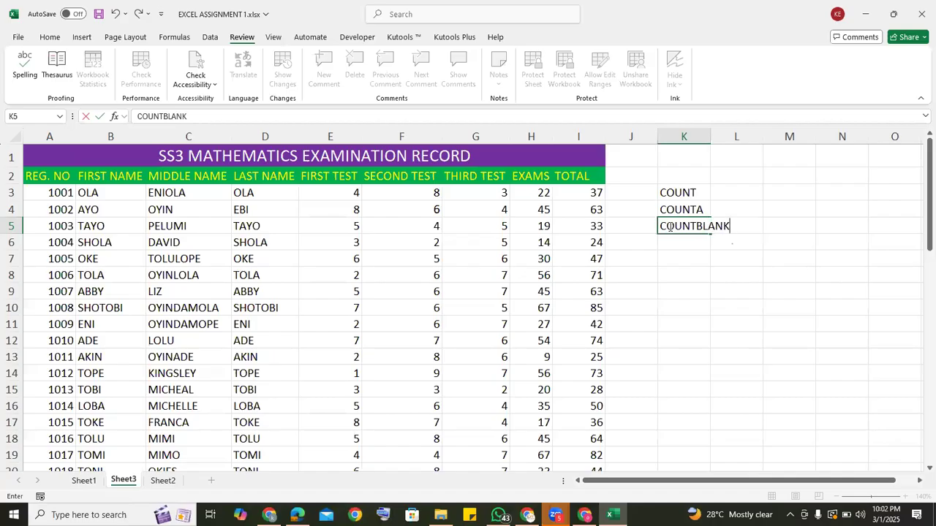
Enter the labels MAX and MIN in cells K6 and K7, and widen column K to fit the COUNTBLANK label.
{"action": "left_click", "coordinate": [665, 239]}
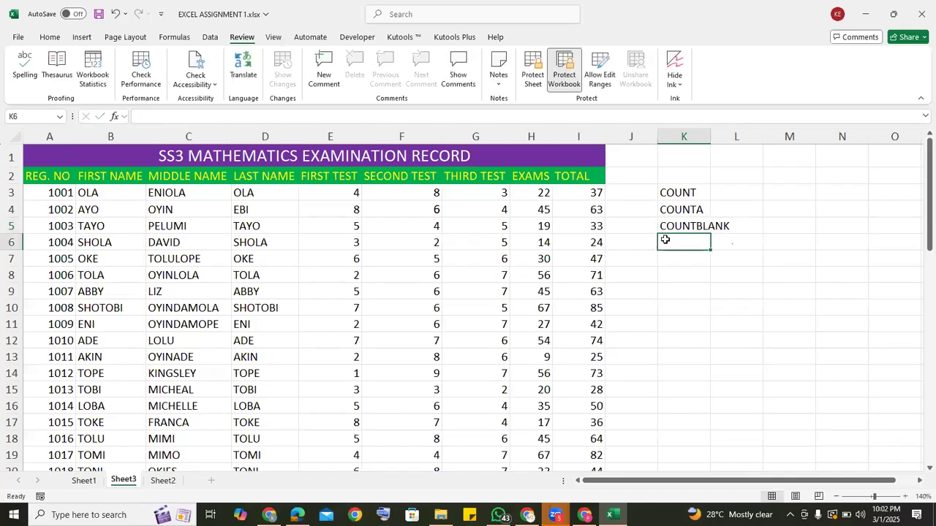
{"action": "type", "text": "MA"}
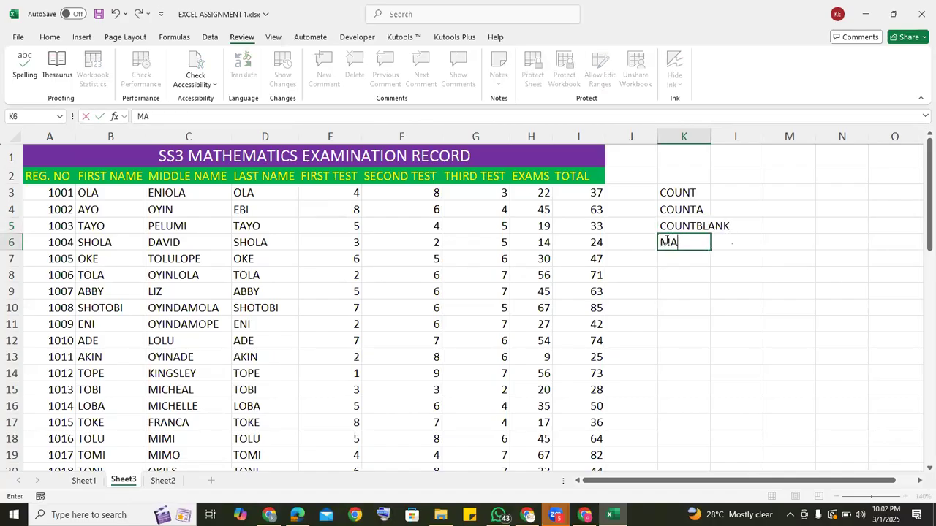
{"action": "type", "text": "X"}
{"action": "key", "text": "Return"}
{"action": "type", "text": "MIN"}
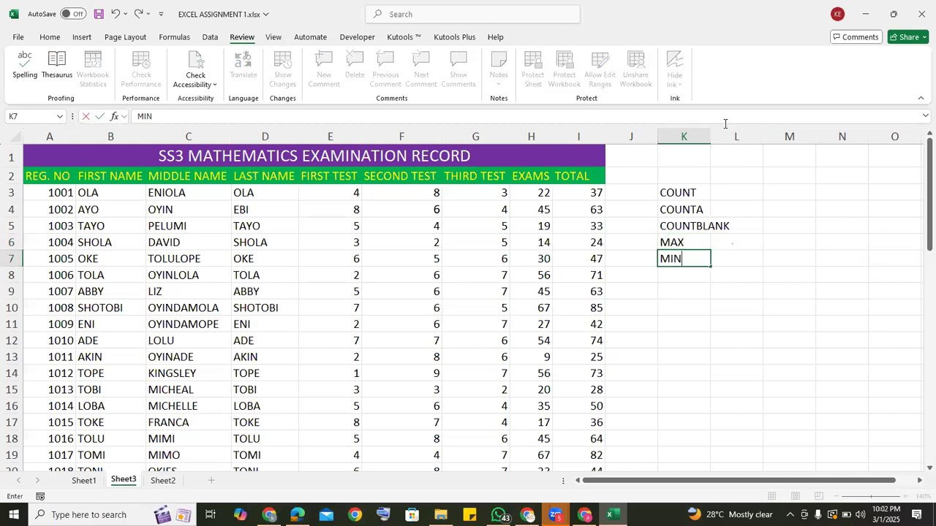
{"action": "left_click", "coordinate": [721, 191]}
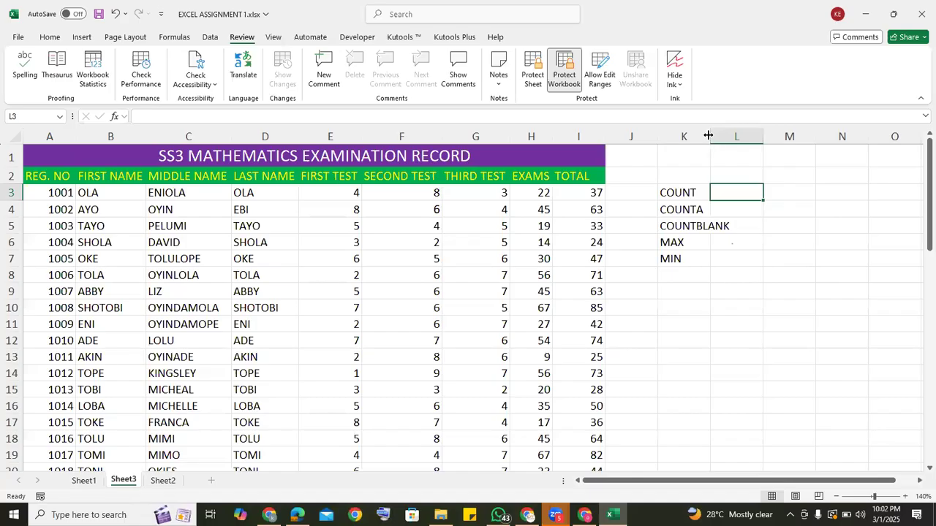
{"action": "left_click_drag", "start_coordinate": [710, 137], "coordinate": [734, 136]}
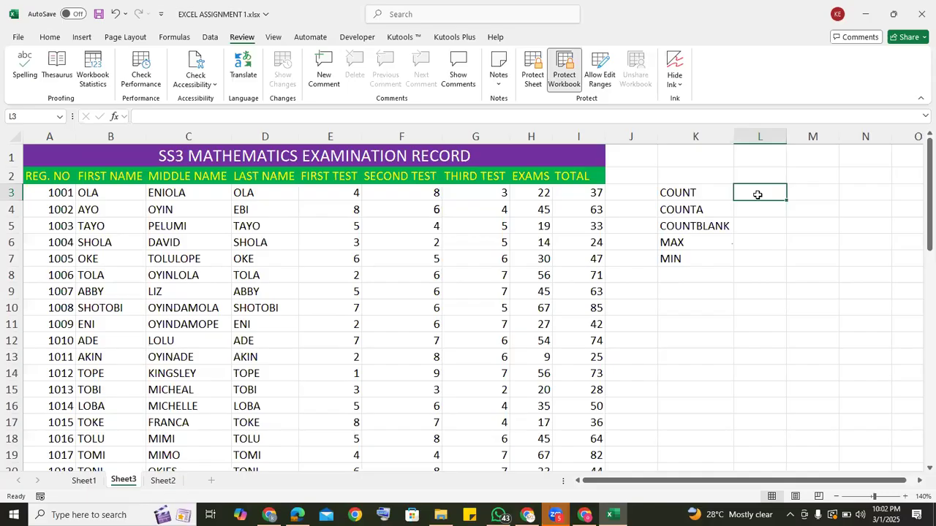
Enter a COUNT formula in cell L3 covering the range A3:I17 of the examination record.
{"action": "type", "text": "="}
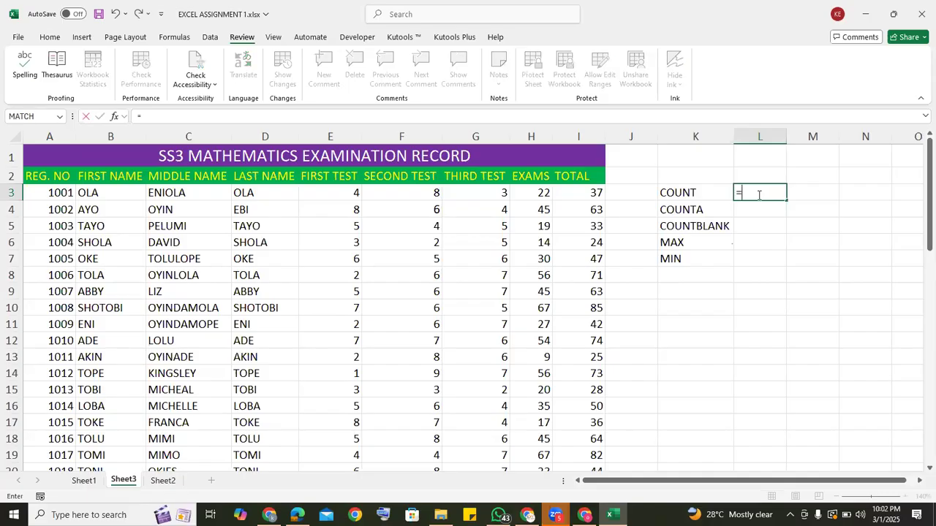
{"action": "type", "text": "COUNT"}
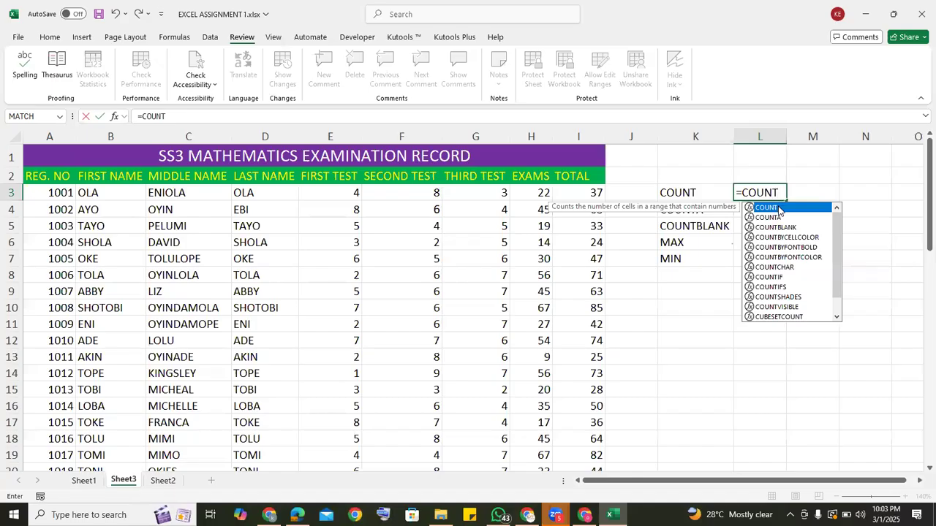
{"action": "double_click", "coordinate": [766, 208]}
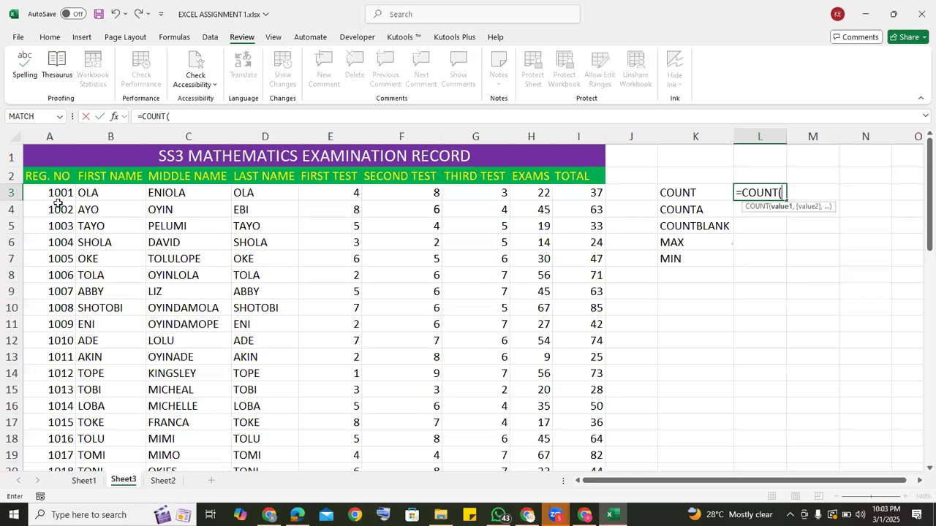
{"action": "left_click_drag", "start_coordinate": [54, 191], "coordinate": [545, 396]}
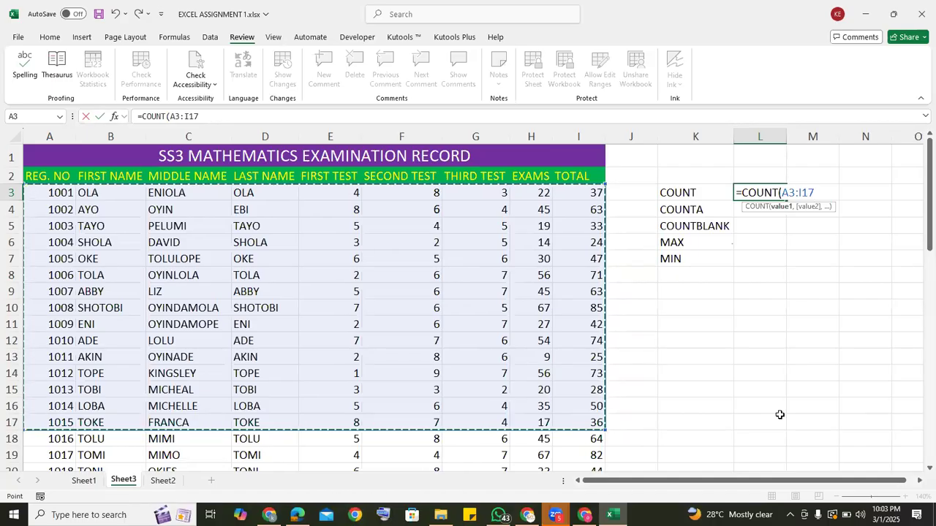
{"action": "type", "text": ")"}
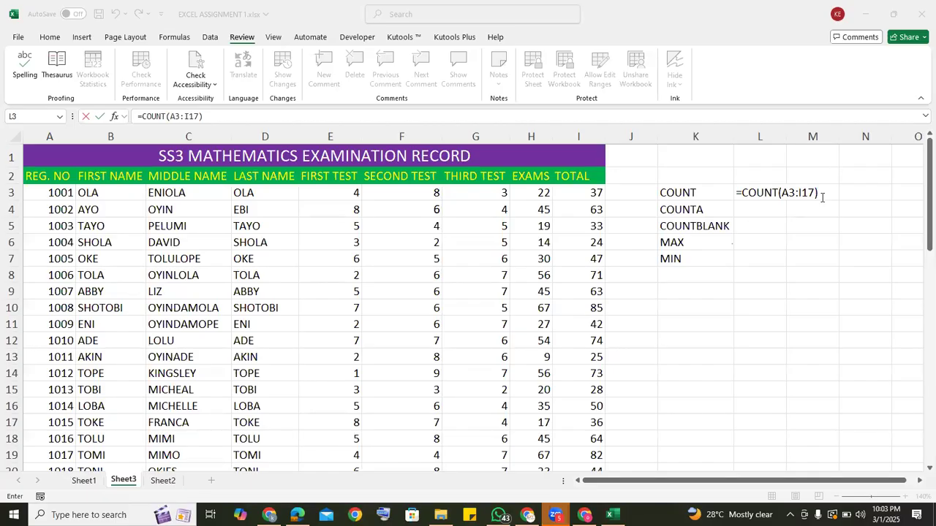
{"action": "left_click", "coordinate": [820, 193]}
{"action": "left_click", "coordinate": [820, 193]}
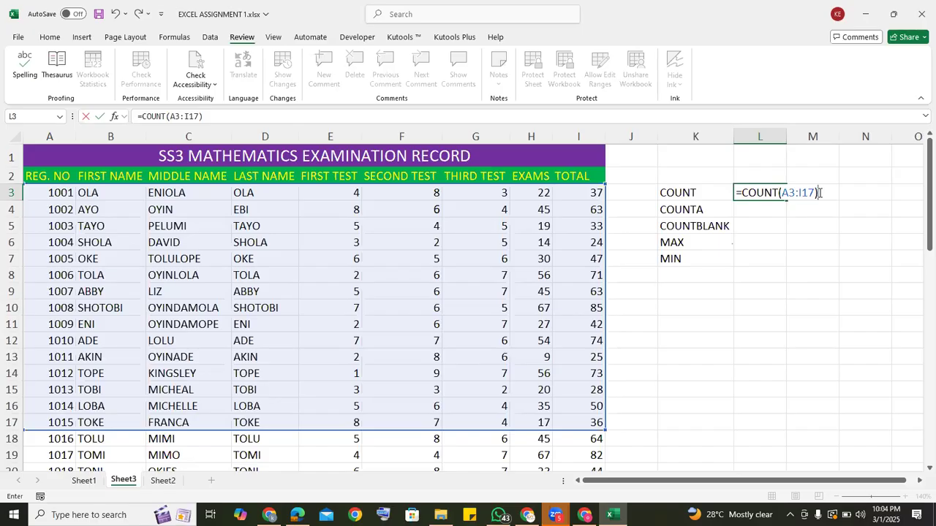
{"action": "left_click", "coordinate": [920, 312]}
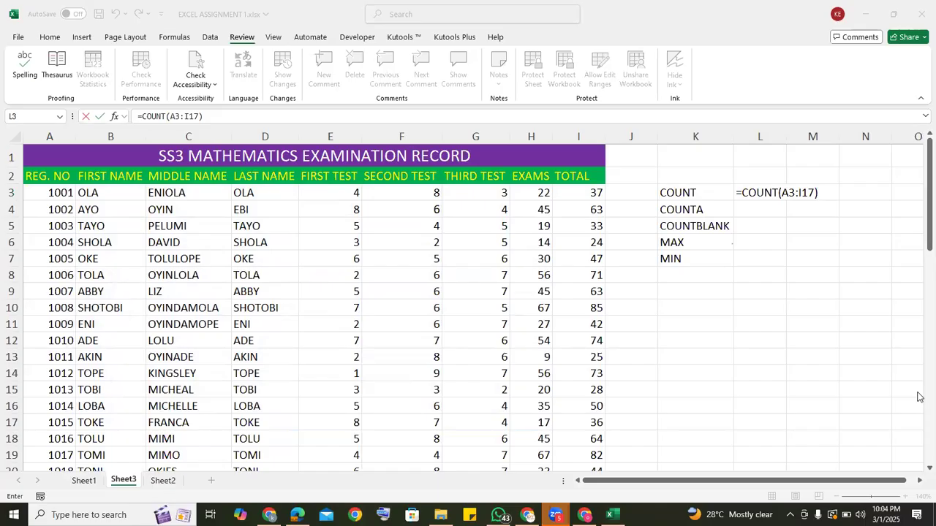
{"action": "left_click", "coordinate": [827, 192]}
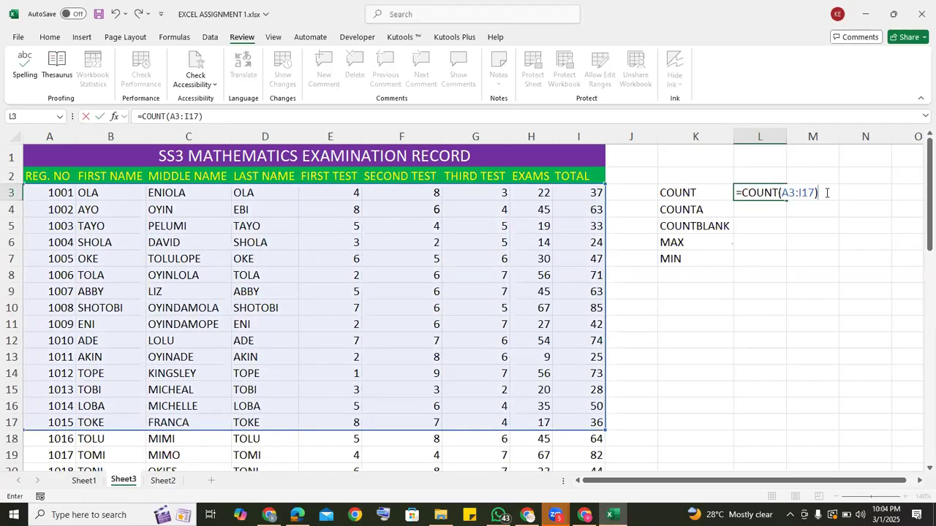
{"action": "key", "text": "Return"}
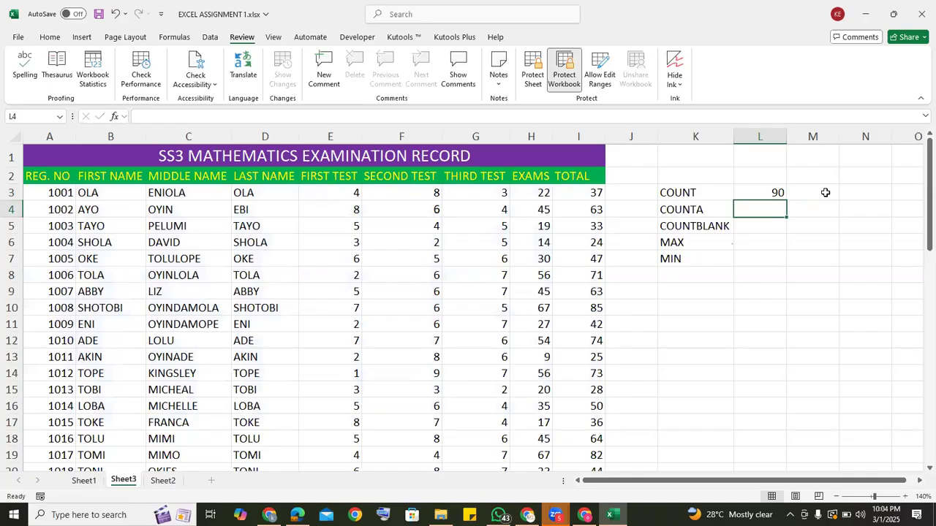
Inspect the COUNT formula in cell L3 and its highlighted range, leaving it as entered.
{"action": "left_click", "coordinate": [750, 189]}
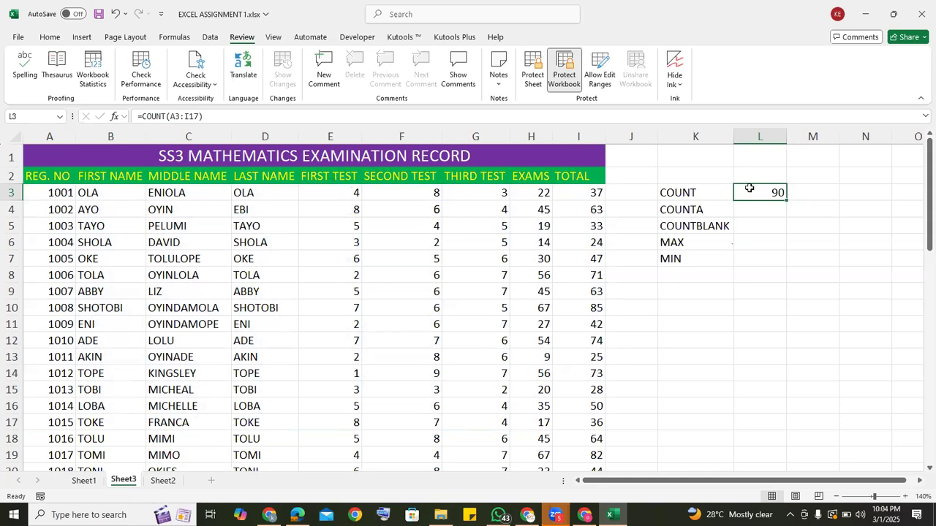
{"action": "double_click", "coordinate": [749, 189]}
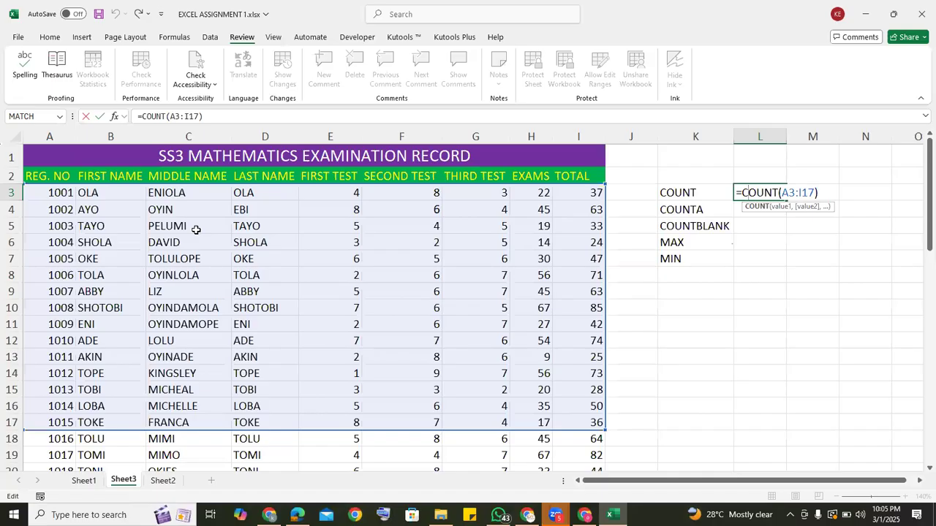
{"action": "left_click", "coordinate": [823, 194]}
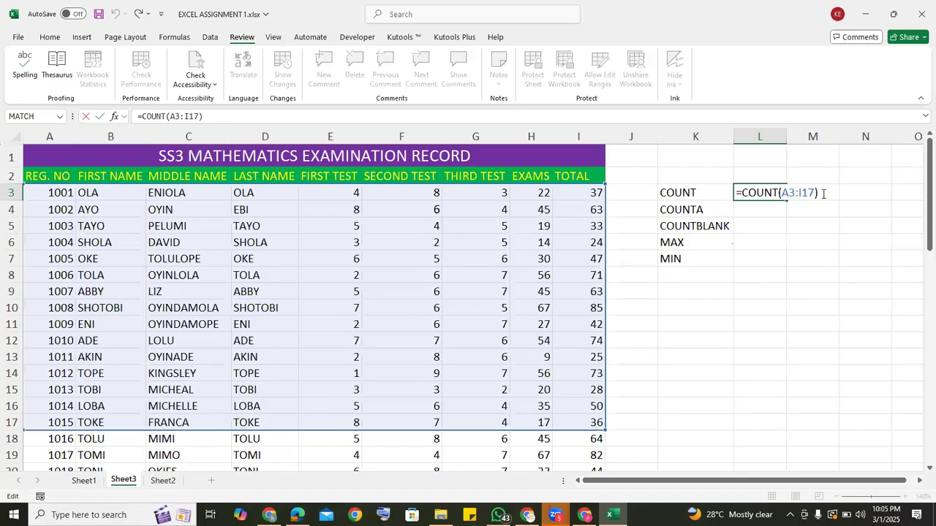
{"action": "key", "text": "Return"}
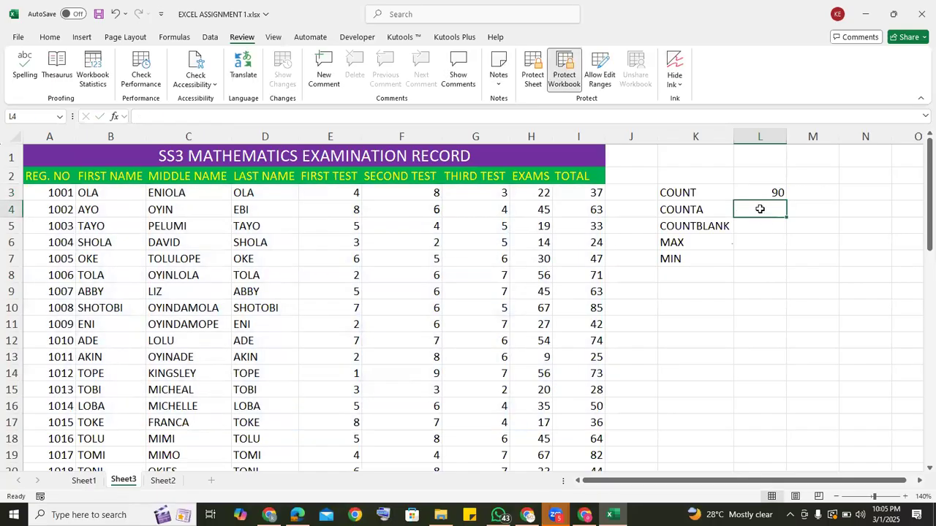
Enter a COUNTA formula in cell L4 covering the range A3:I17.
{"action": "type", "text": "="}
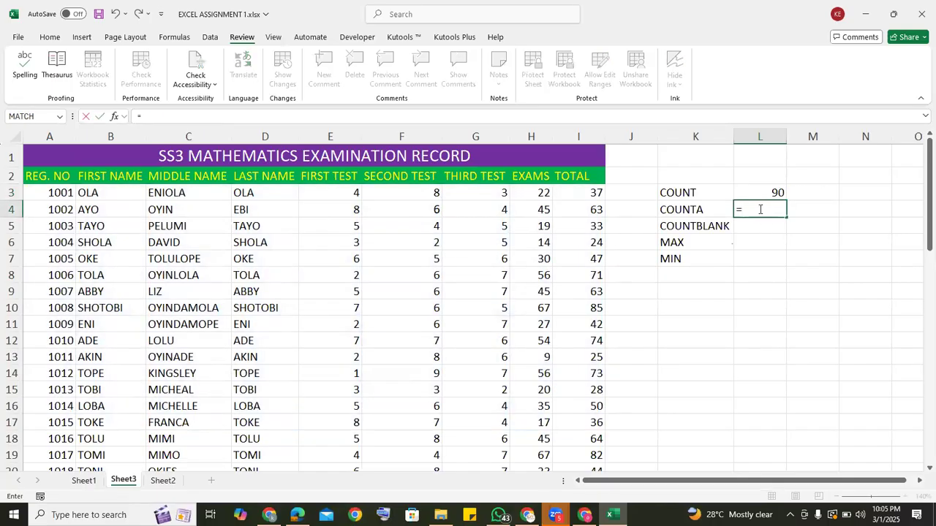
{"action": "type", "text": "COUNT"}
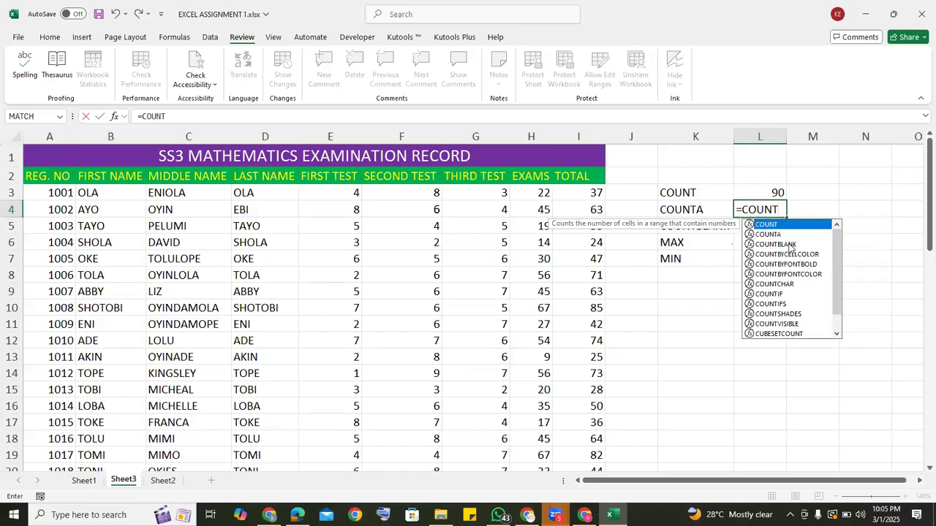
{"action": "left_click", "coordinate": [783, 235]}
{"action": "double_click", "coordinate": [783, 235]}
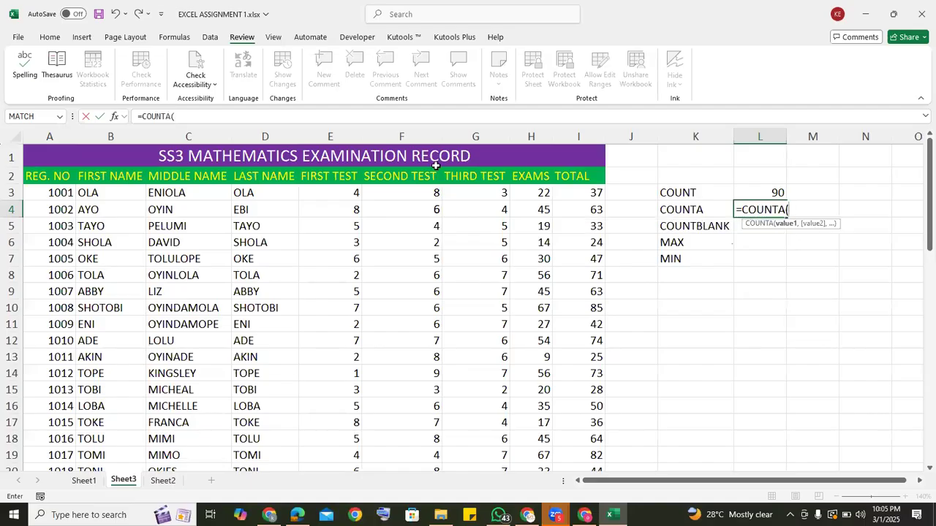
{"action": "mouse_move", "coordinate": [38, 188]}
{"action": "left_mouse_down"}
{"action": "mouse_move", "coordinate": [59, 192]}
{"action": "mouse_move", "coordinate": [65, 369]}
{"action": "mouse_move", "coordinate": [166, 432]}
{"action": "mouse_move", "coordinate": [265, 424]}
{"action": "mouse_move", "coordinate": [578, 454]}
{"action": "mouse_move", "coordinate": [578, 424]}
{"action": "left_mouse_up"}
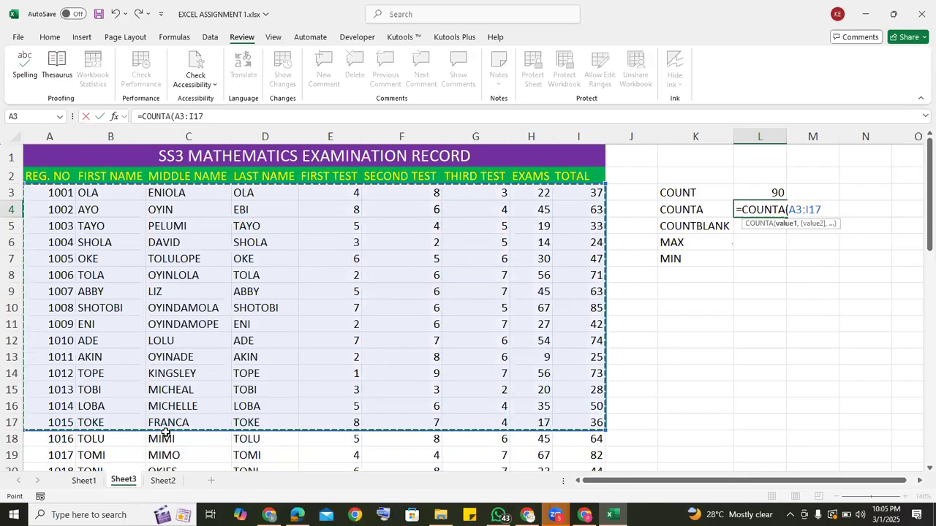
{"action": "type", "text": ")"}
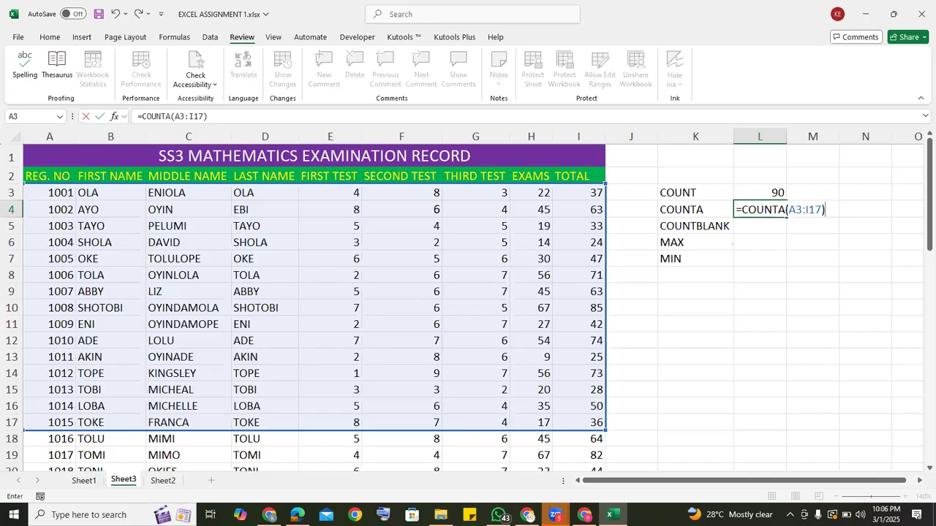
{"action": "left_click", "coordinate": [829, 210]}
{"action": "key", "text": "Return"}
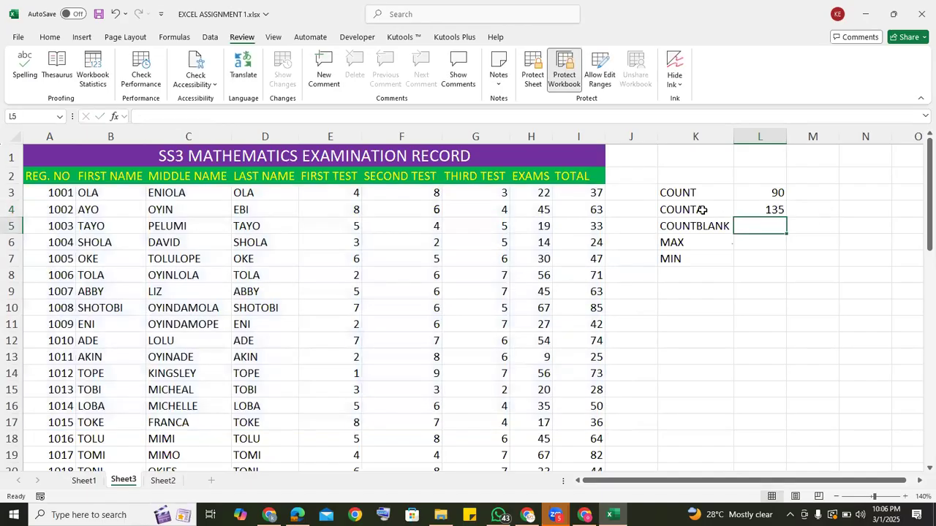
{"action": "left_click", "coordinate": [772, 210]}
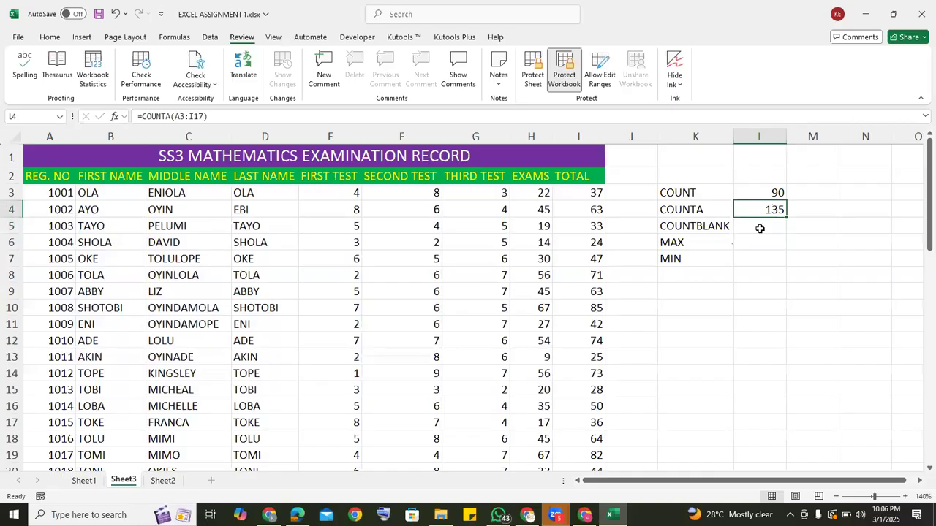
Enter a COUNTBLANK formula in cell L5 covering the range A3:I17.
{"action": "left_click", "coordinate": [759, 227]}
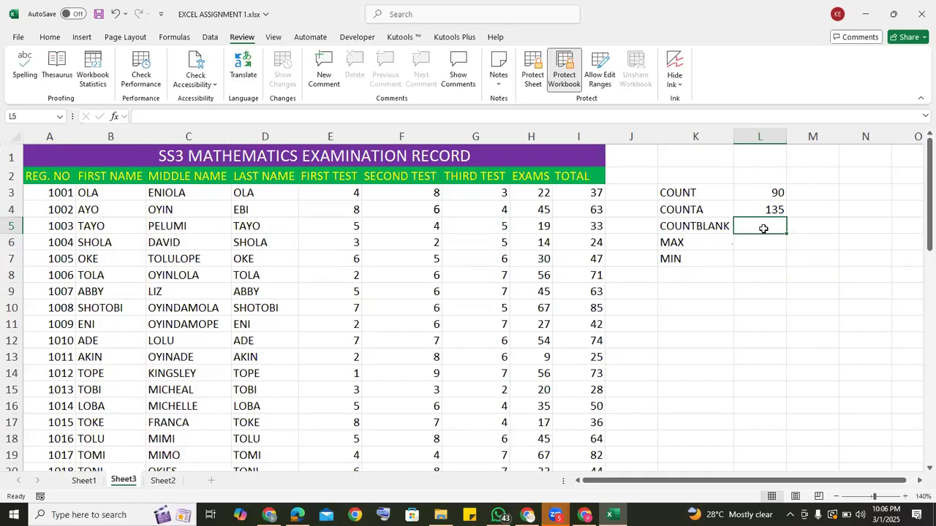
{"action": "type", "text": "="}
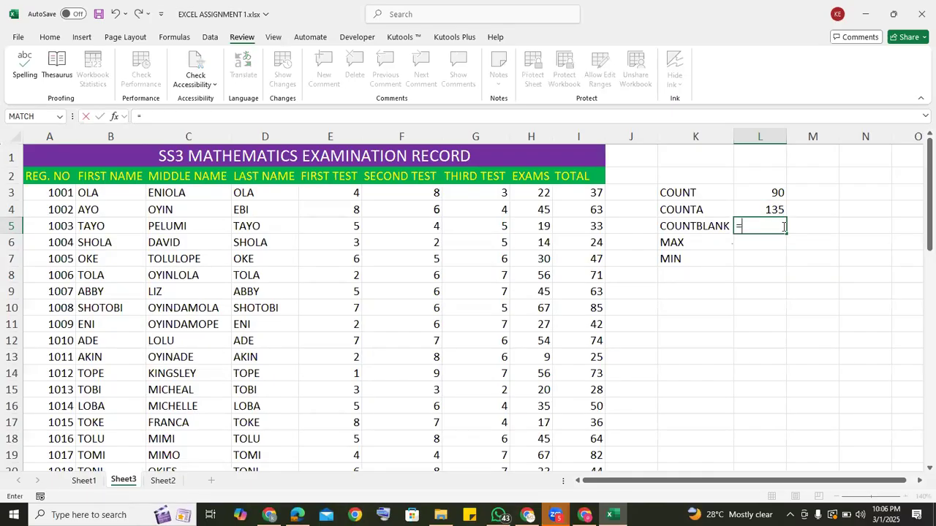
{"action": "type", "text": "COUN"}
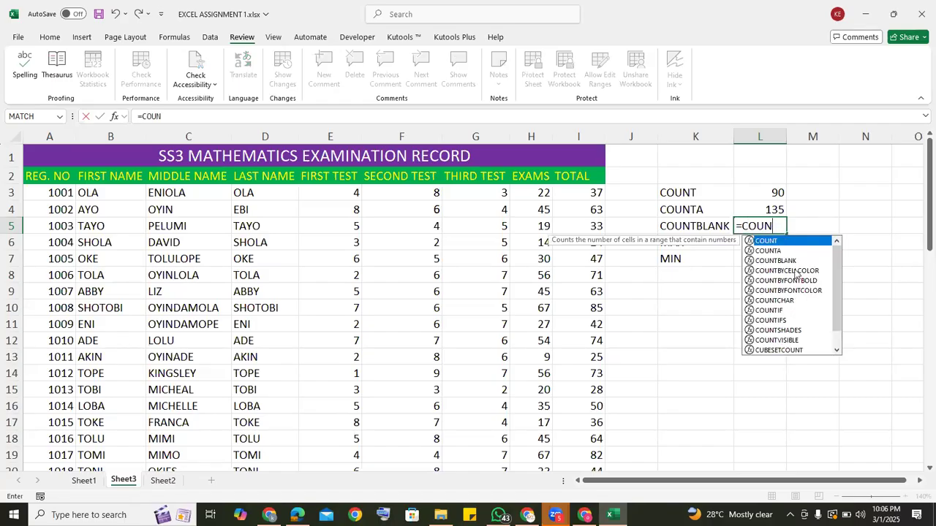
{"action": "left_click", "coordinate": [792, 261]}
{"action": "double_click", "coordinate": [792, 261]}
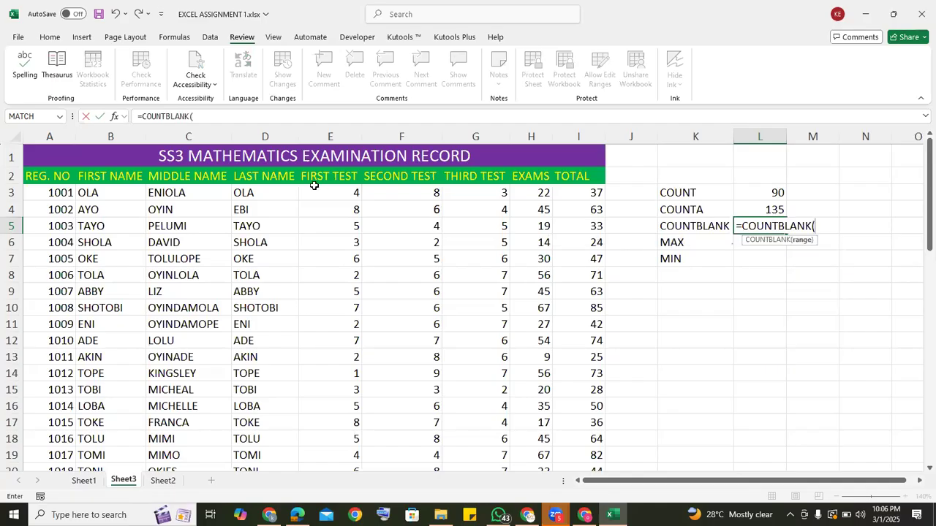
{"action": "mouse_move", "coordinate": [47, 193]}
{"action": "left_mouse_down"}
{"action": "mouse_move", "coordinate": [67, 230]}
{"action": "mouse_move", "coordinate": [69, 328]}
{"action": "mouse_move", "coordinate": [232, 404]}
{"action": "mouse_move", "coordinate": [410, 439]}
{"action": "mouse_move", "coordinate": [534, 439]}
{"action": "mouse_move", "coordinate": [537, 407]}
{"action": "mouse_move", "coordinate": [578, 422]}
{"action": "left_mouse_up"}
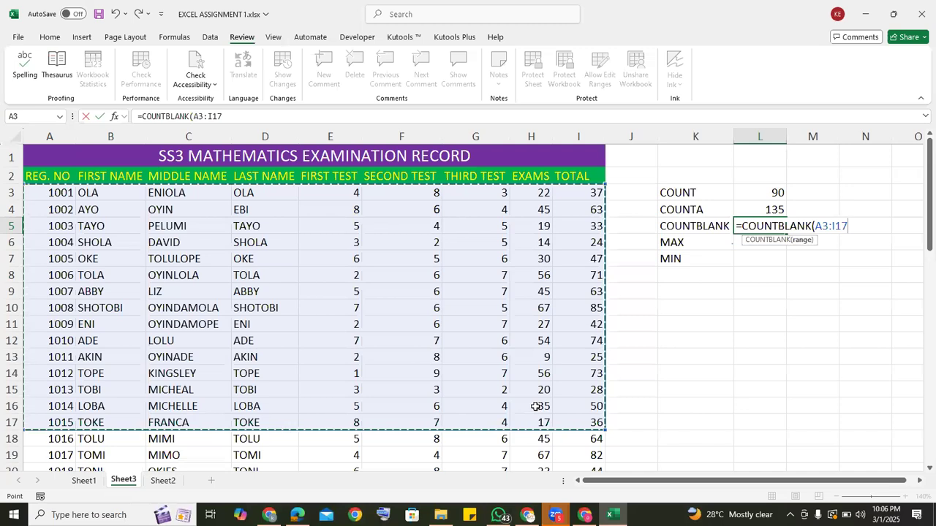
{"action": "key", "text": "Return"}
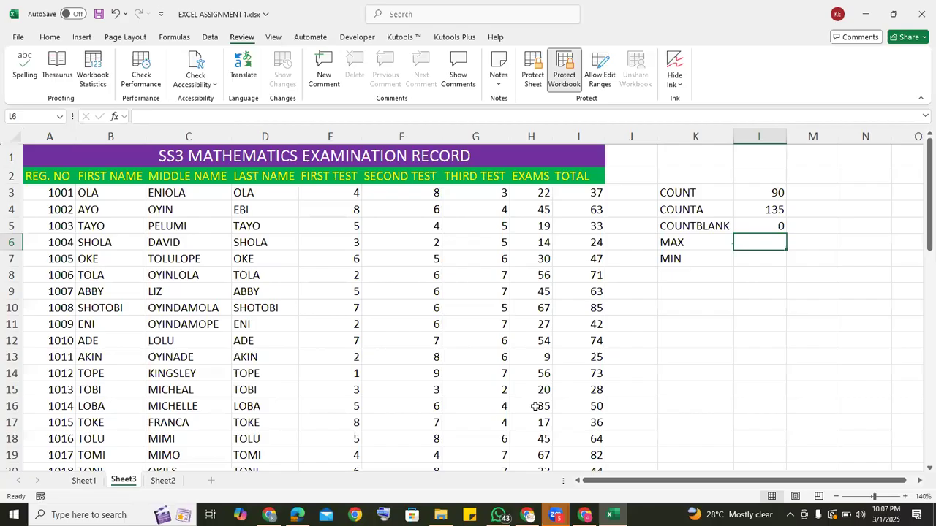
{"action": "left_click", "coordinate": [753, 225]}
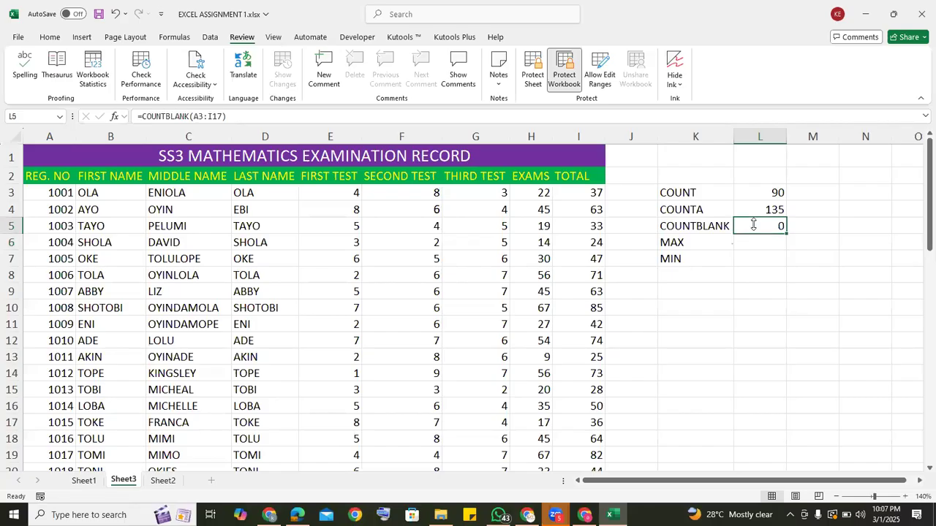
Clear the middle name in C7 and the first test score in E7 to test the count formulas, and undo both deletions.
{"action": "left_click", "coordinate": [176, 261]}
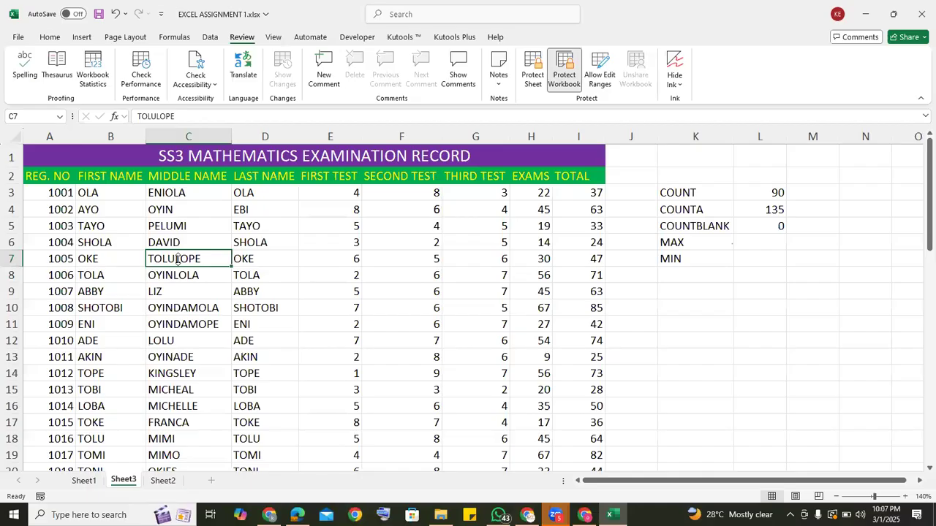
{"action": "key", "text": "Delete"}
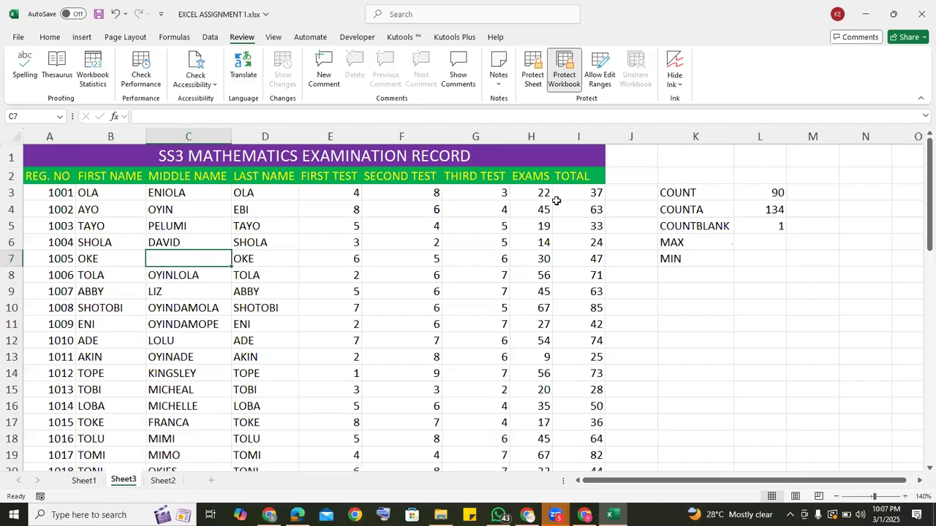
{"action": "left_click", "coordinate": [868, 223]}
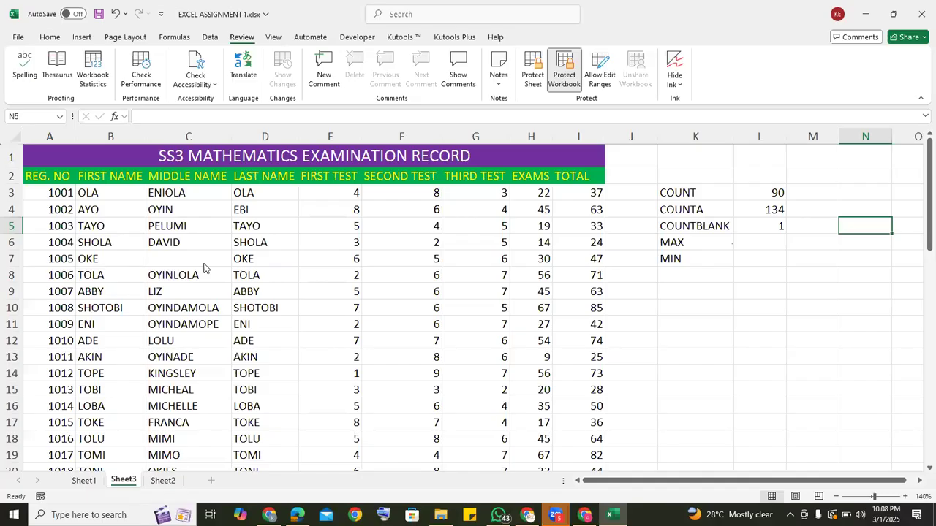
{"action": "left_click", "coordinate": [353, 267]}
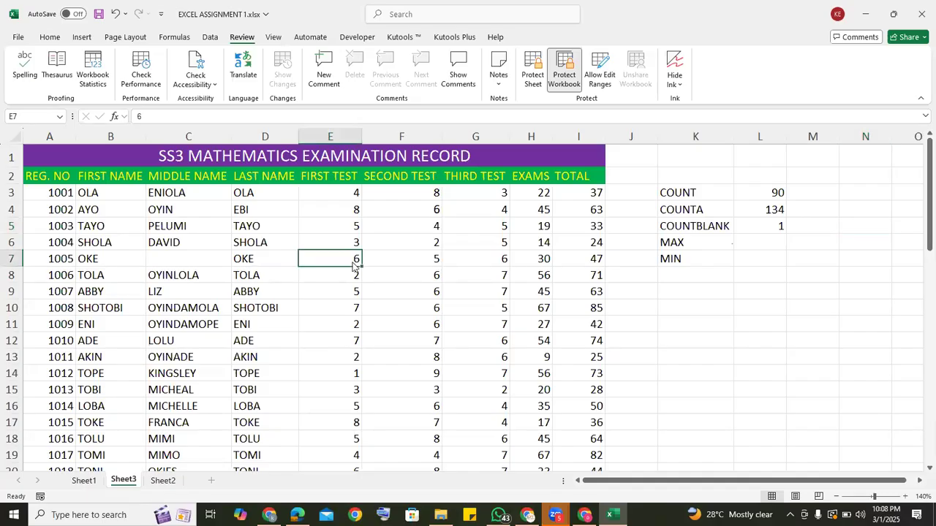
{"action": "key", "text": "Delete"}
{"action": "key", "text": "ctrl+z"}
{"action": "key", "text": "ctrl+z"}
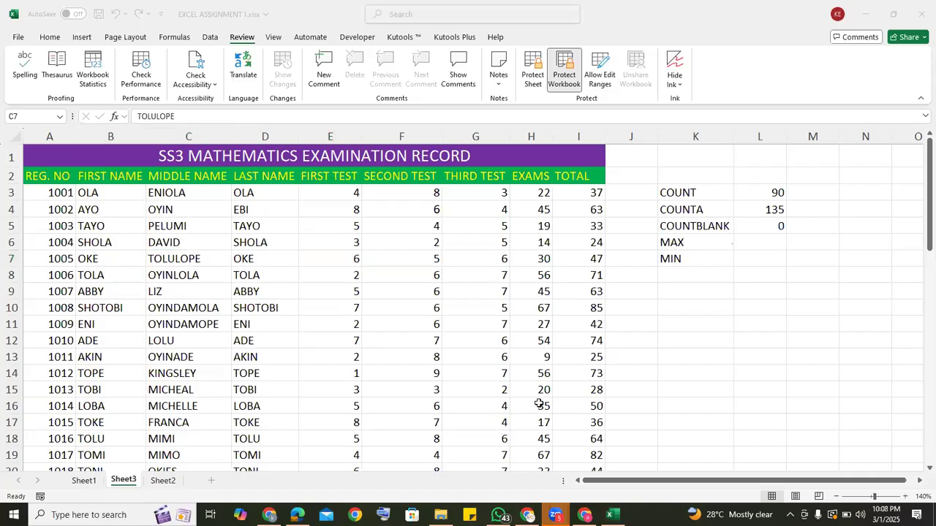
Enter a MAX formula in cell L6 covering the Total column range I3:I53.
{"action": "left_click", "coordinate": [757, 240]}
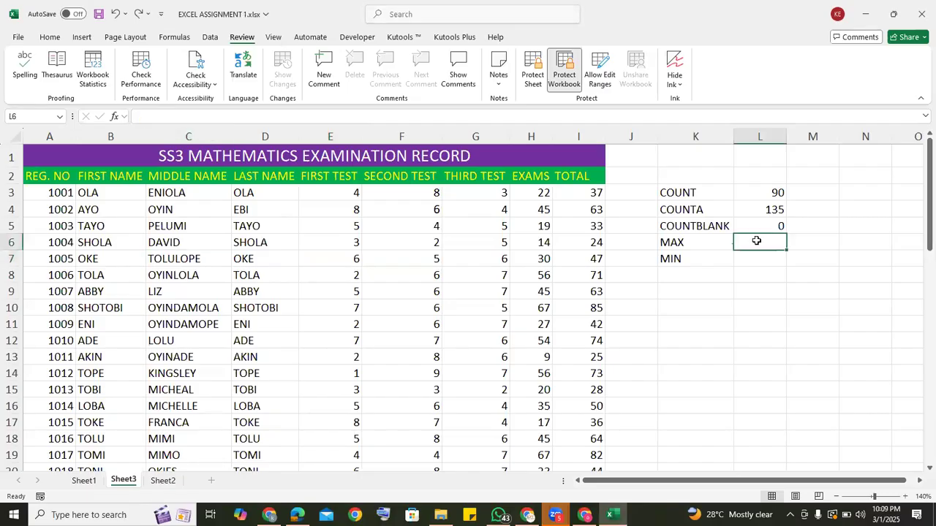
{"action": "type", "text": "=MAX"}
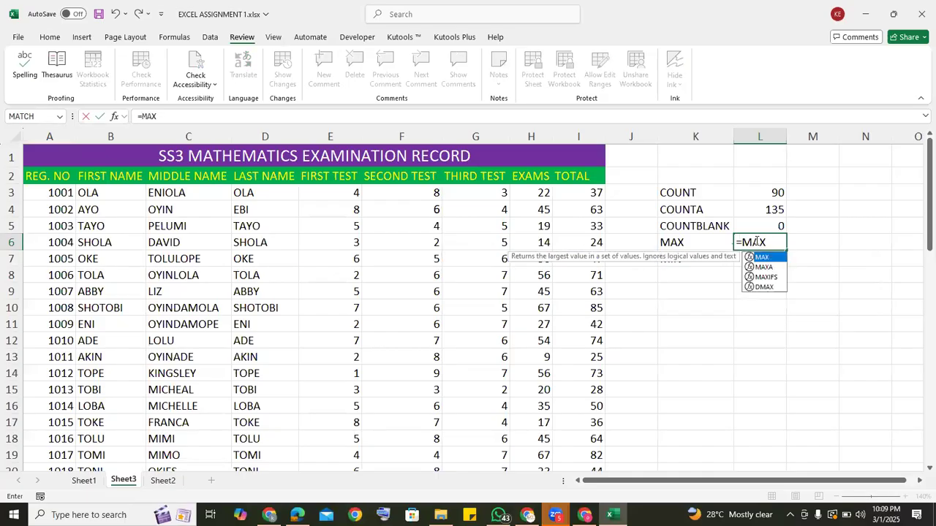
{"action": "double_click", "coordinate": [778, 259]}
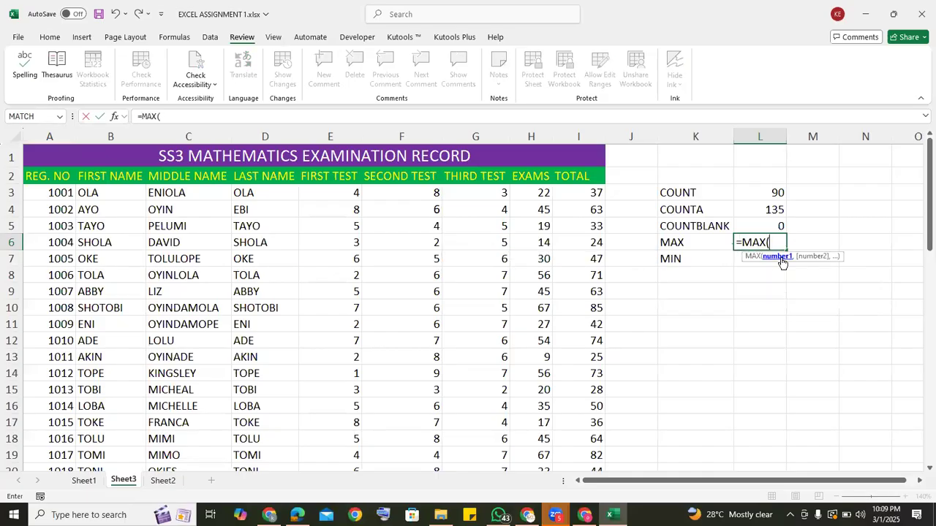
{"action": "left_click", "coordinate": [580, 192]}
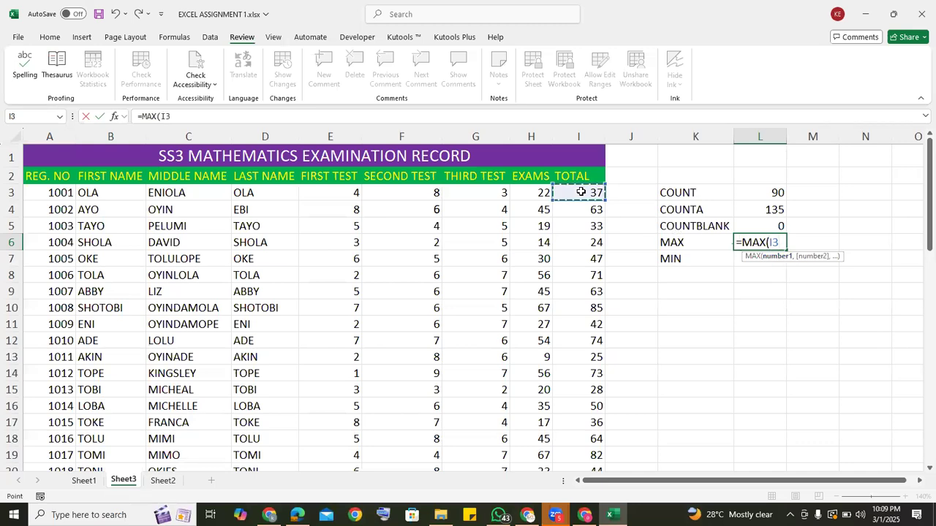
{"action": "key", "text": "ctrl+shift+Down"}
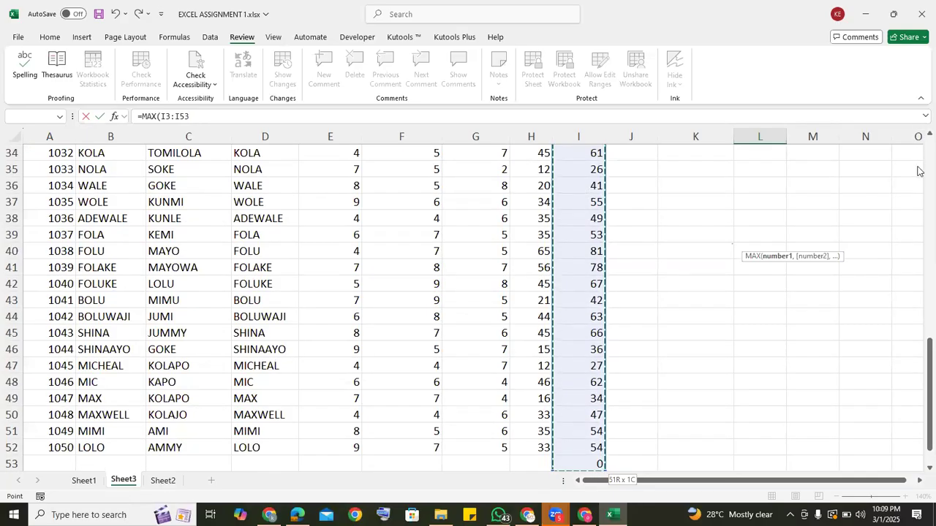
{"action": "scroll", "coordinate": [920, 171], "scroll_direction": "up", "scroll_amount": 7}
{"action": "scroll", "coordinate": [920, 171], "scroll_direction": "up", "scroll_amount": 5}
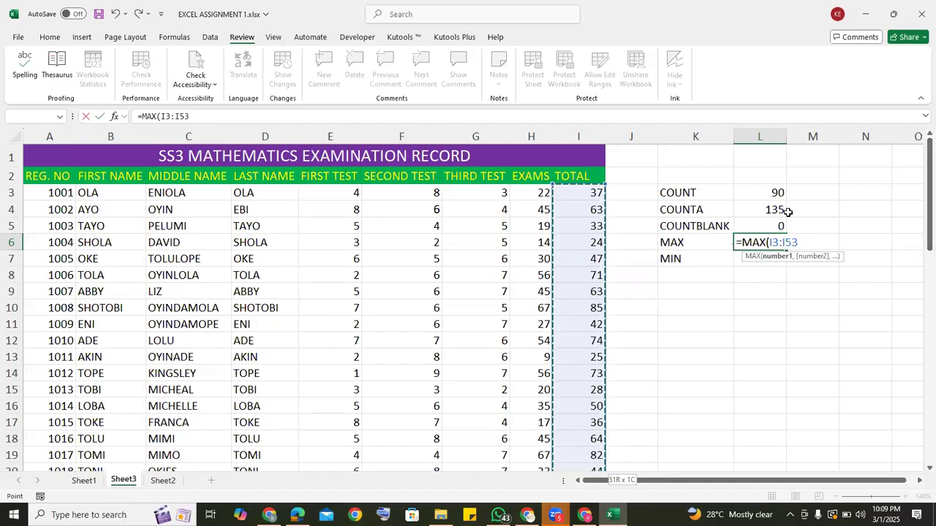
{"action": "type", "text": ")"}
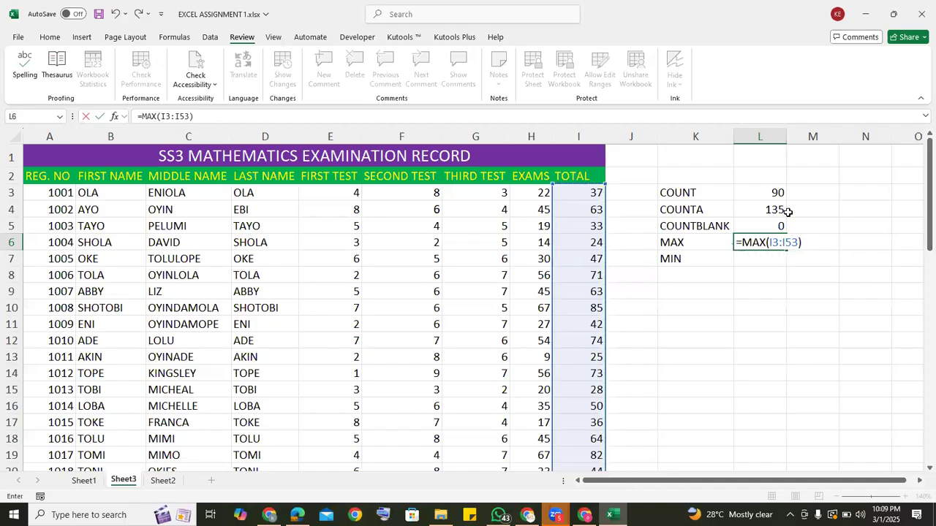
{"action": "key", "text": "Return"}
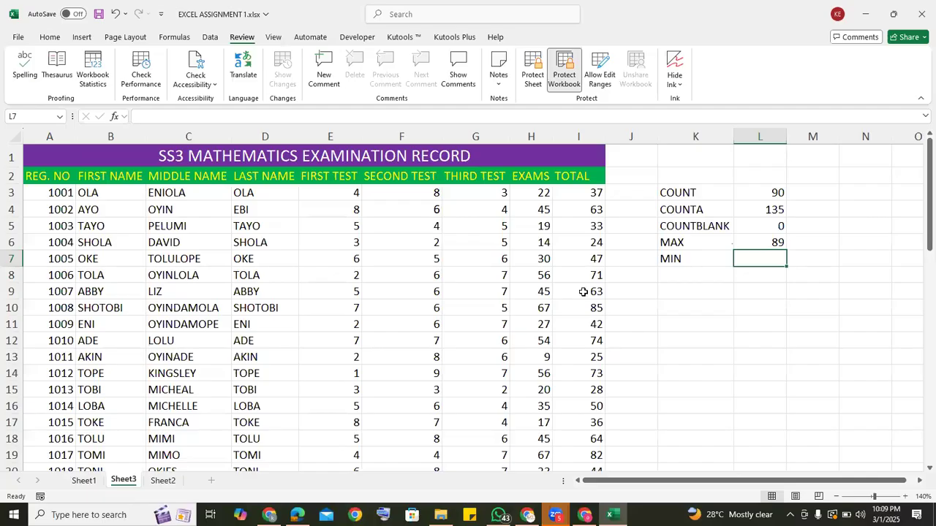
{"action": "left_click", "coordinate": [766, 242]}
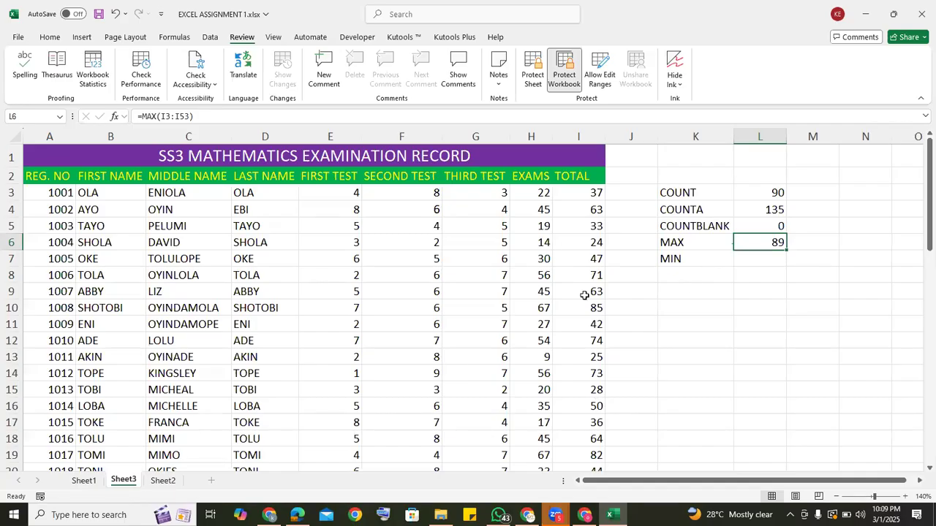
Enter a MIN formula in cell L7 covering the Total column range I3:I53.
{"action": "left_click_drag", "start_coordinate": [764, 272], "coordinate": [760, 258]}
{"action": "left_click", "coordinate": [761, 257]}
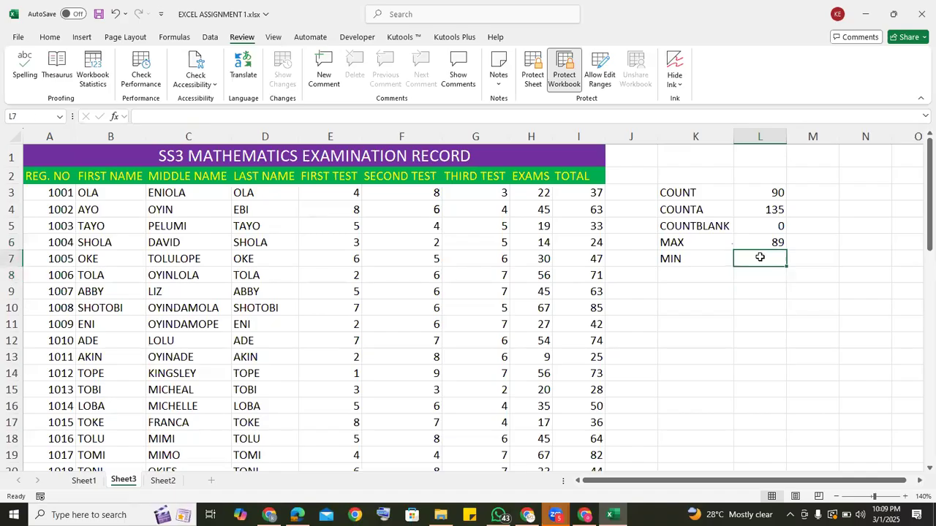
{"action": "type", "text": "="}
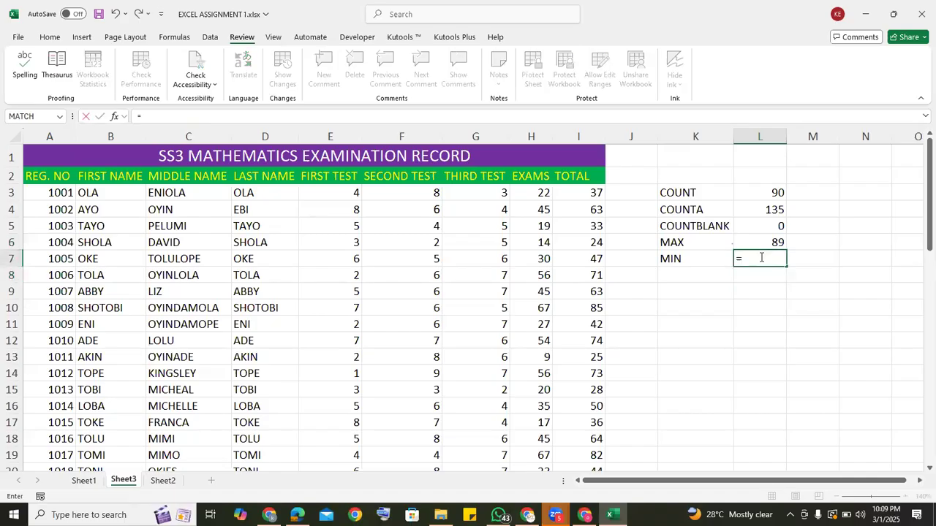
{"action": "type", "text": "MIN"}
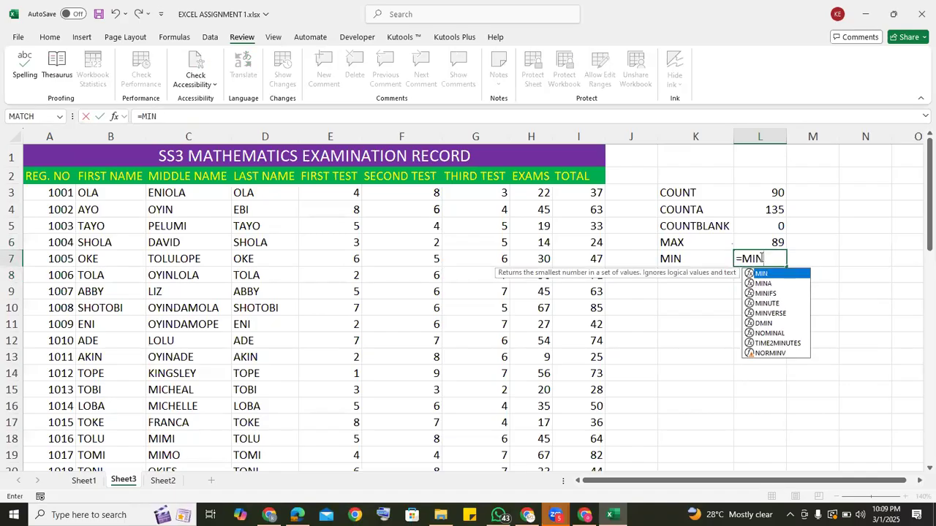
{"action": "double_click", "coordinate": [764, 283]}
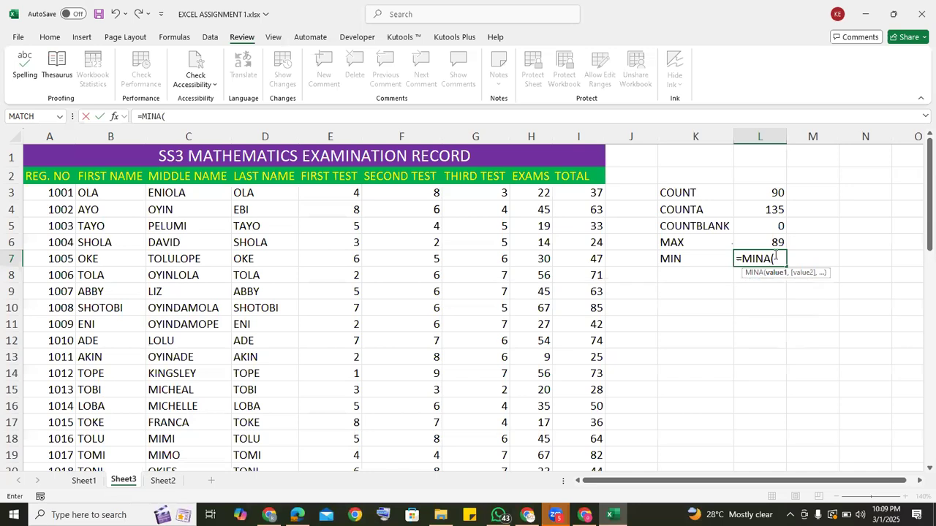
{"action": "key", "text": "BackSpace"}
{"action": "key", "text": "BackSpace"}
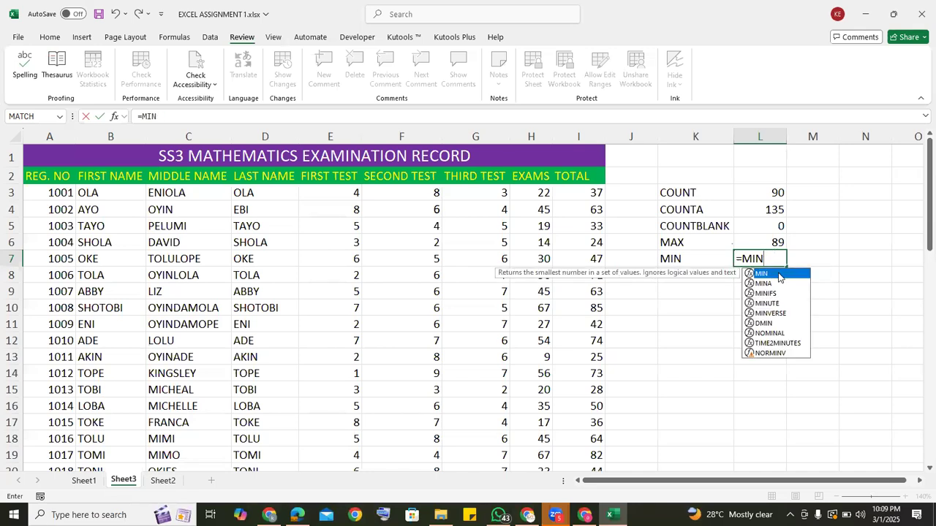
{"action": "double_click", "coordinate": [777, 273]}
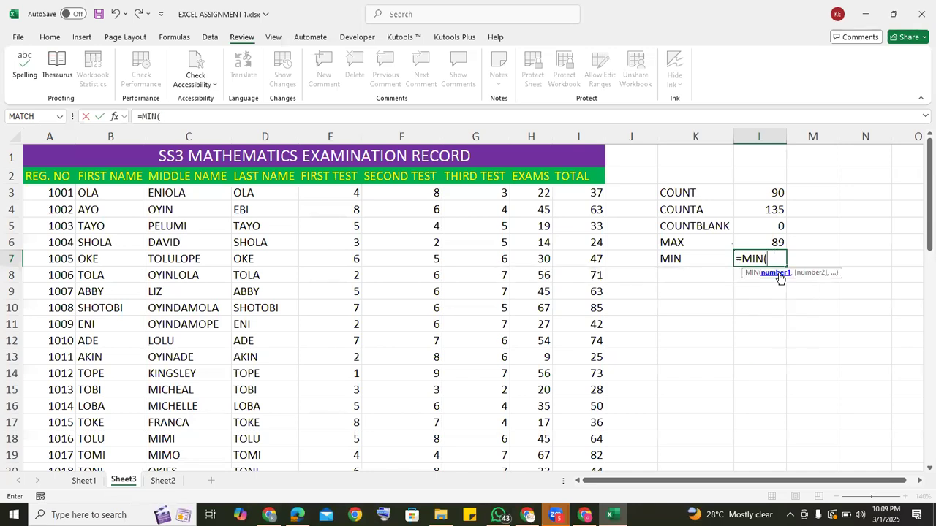
{"action": "left_click", "coordinate": [574, 194]}
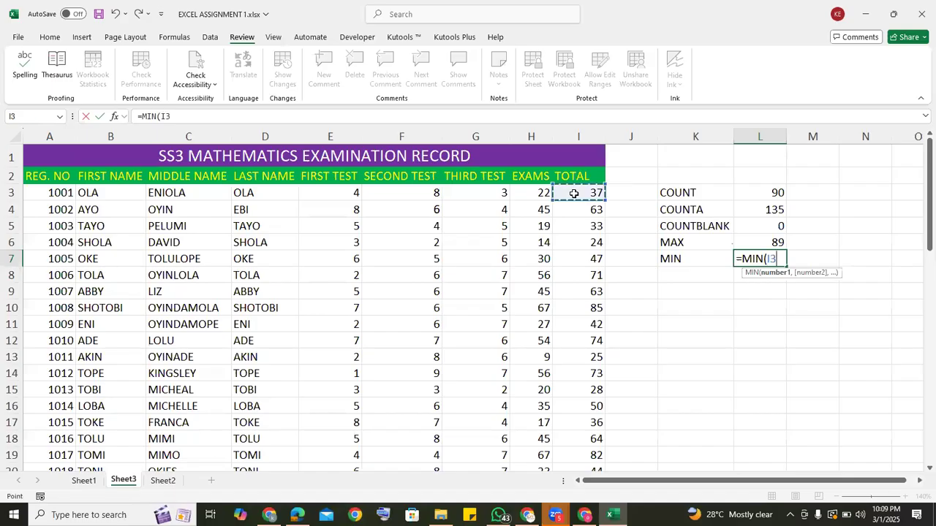
{"action": "key", "text": "ctrl+shift+Down"}
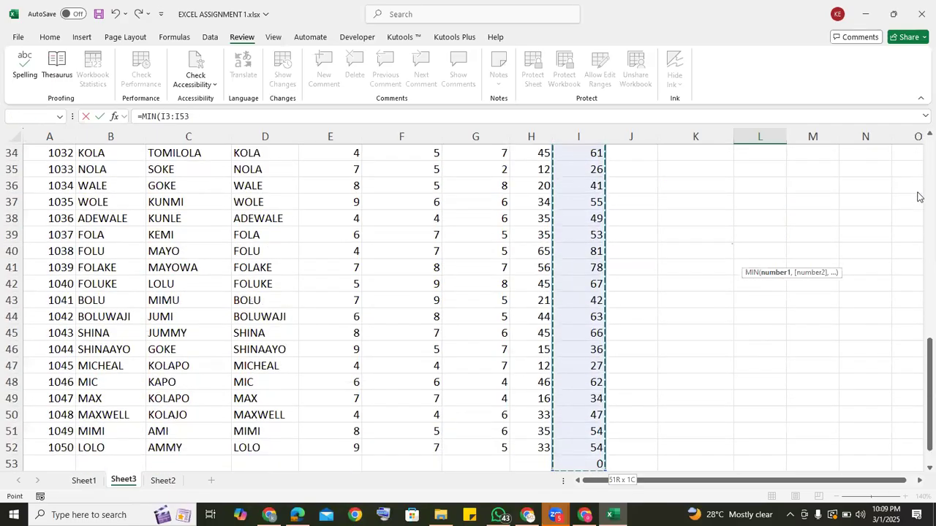
{"action": "type", "text": ")"}
{"action": "key", "text": "Return"}
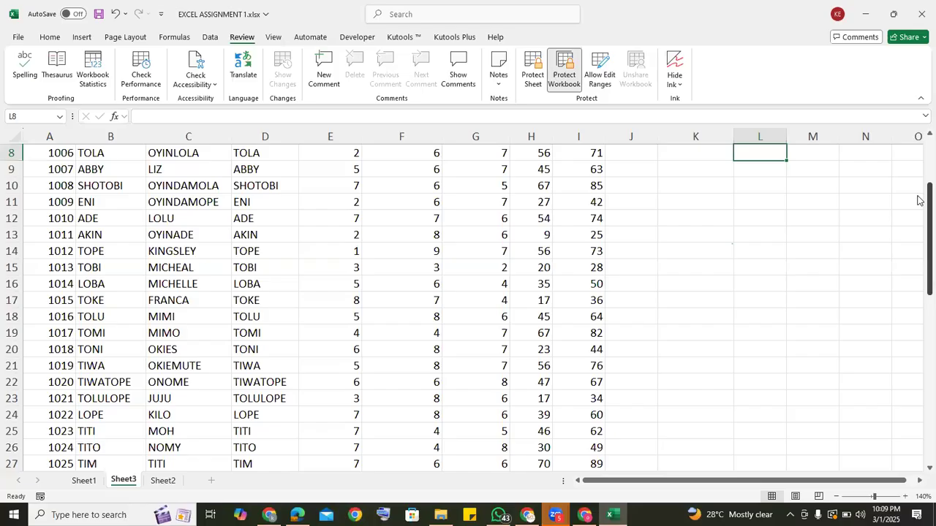
{"action": "scroll", "coordinate": [919, 158], "scroll_direction": "up", "scroll_amount": 3}
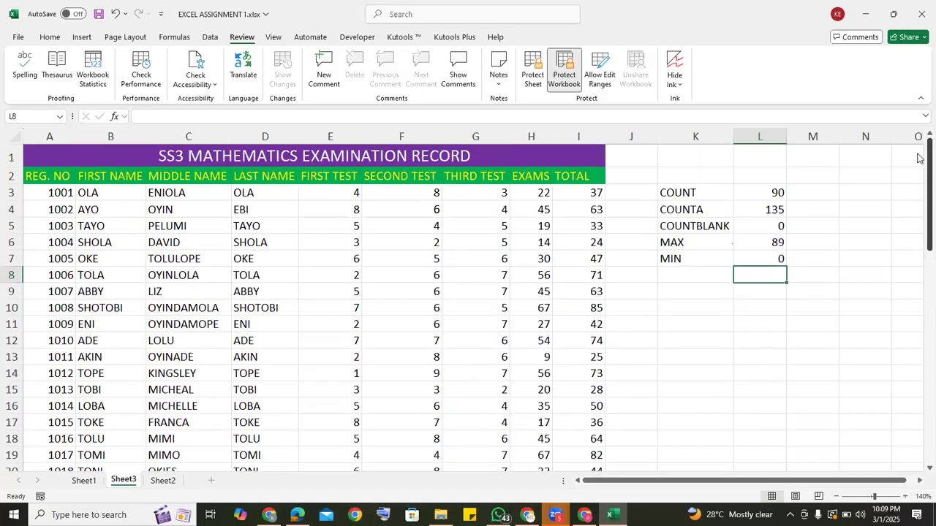
Delete the extra SUM formula in cell I53, below the last student's total.
{"action": "left_click", "coordinate": [768, 256]}
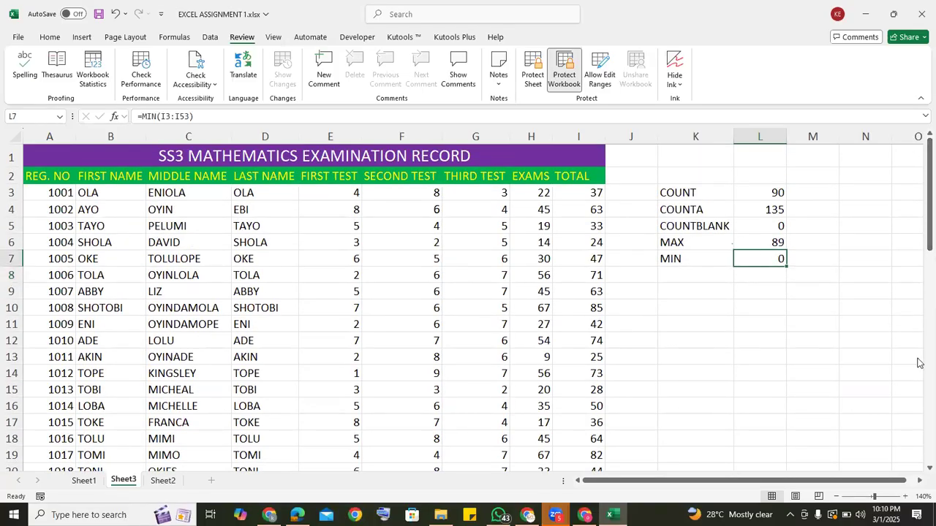
{"action": "scroll", "coordinate": [918, 386], "scroll_direction": "down", "scroll_amount": 13}
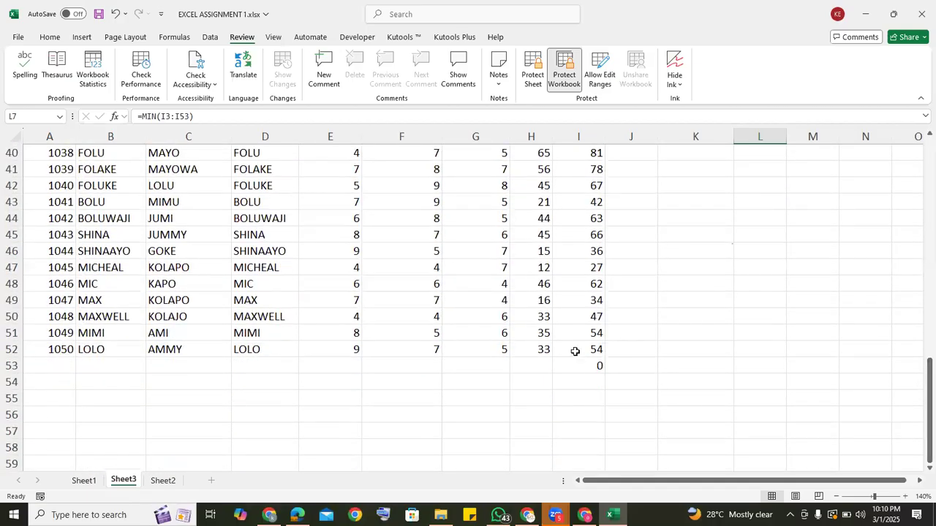
{"action": "left_click", "coordinate": [576, 363]}
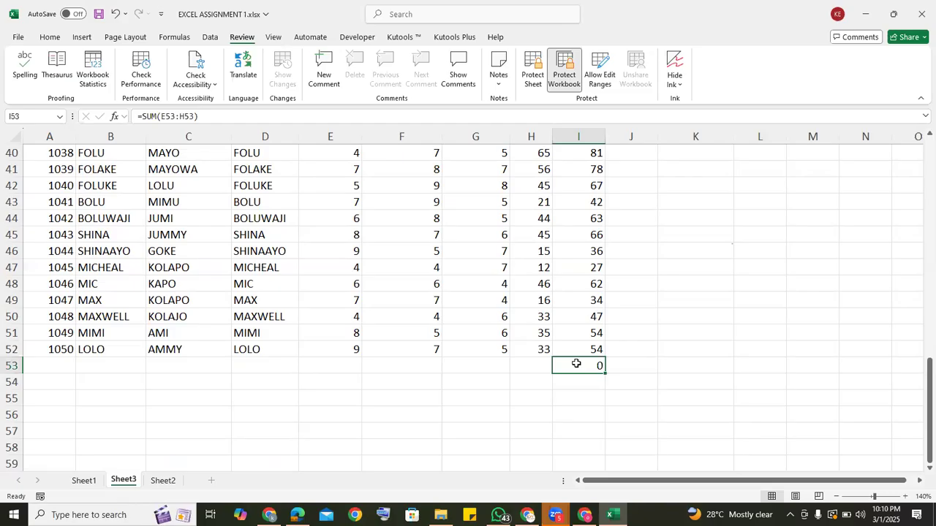
{"action": "key", "text": "Delete"}
{"action": "scroll", "coordinate": [919, 249], "scroll_direction": "up", "scroll_amount": 7}
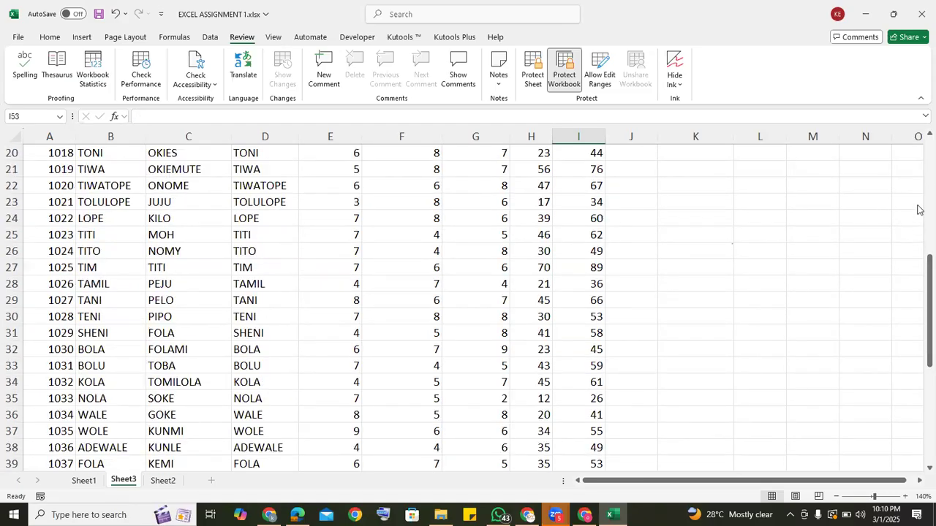
{"action": "scroll", "coordinate": [919, 210], "scroll_direction": "up", "scroll_amount": 6}
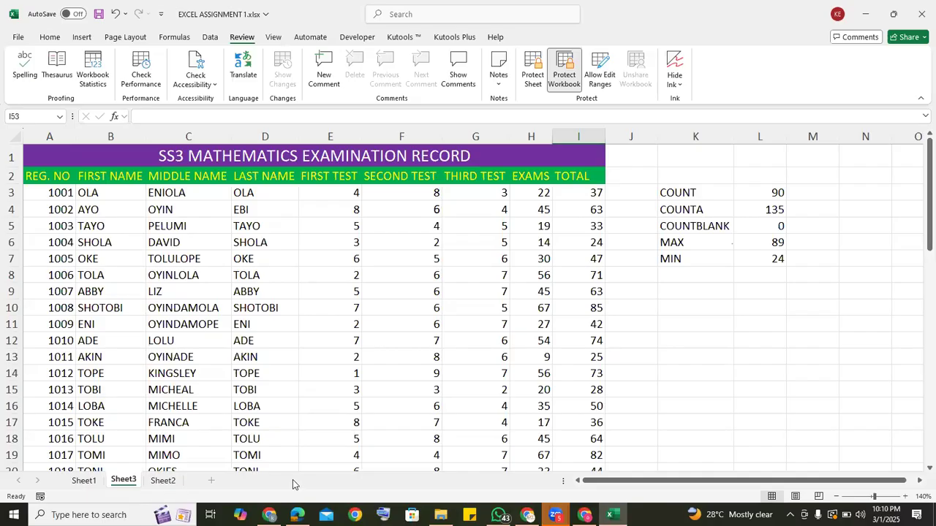
Switch to the data analytics syllabus PDF in Edge and review its lists of Excel topics and functions.
{"action": "left_click", "coordinate": [297, 515]}
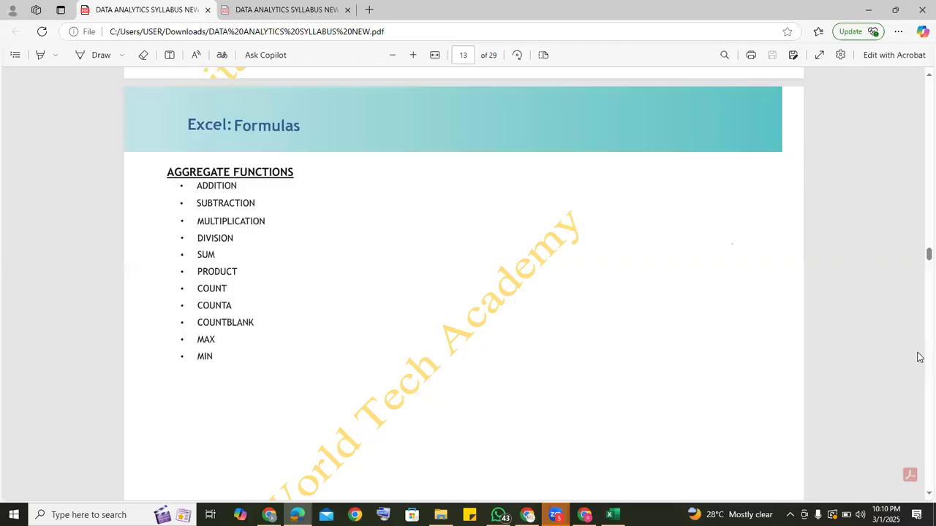
{"action": "scroll", "coordinate": [920, 357], "scroll_direction": "down", "scroll_amount": 5}
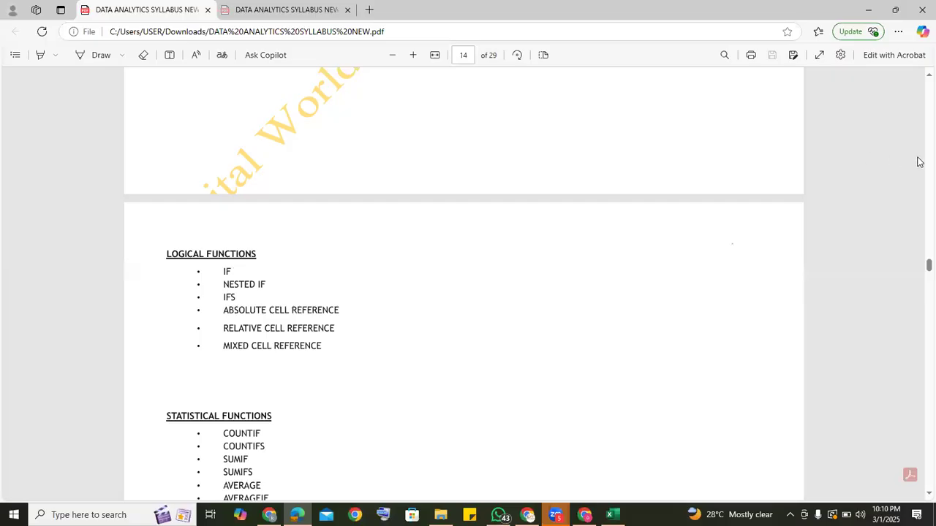
{"action": "scroll", "coordinate": [920, 157], "scroll_direction": "up", "scroll_amount": 5}
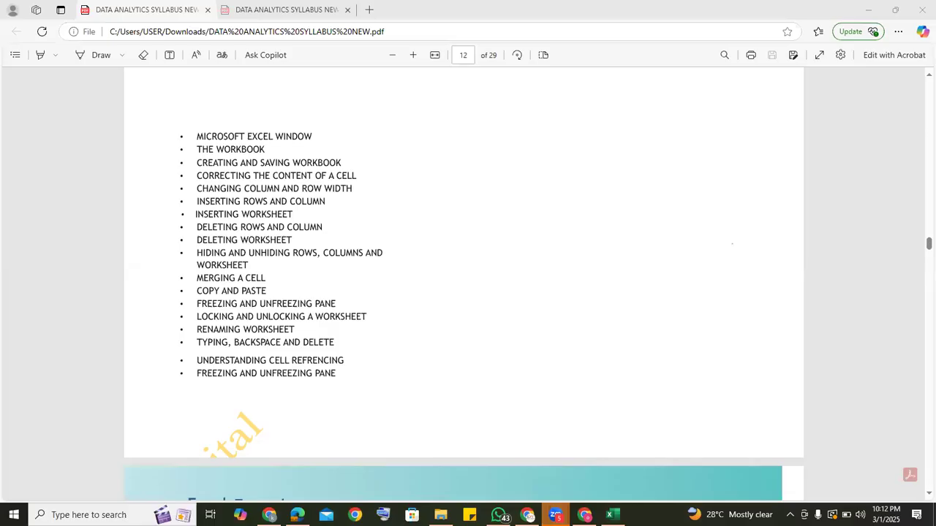
{"action": "type", "text": "M"}
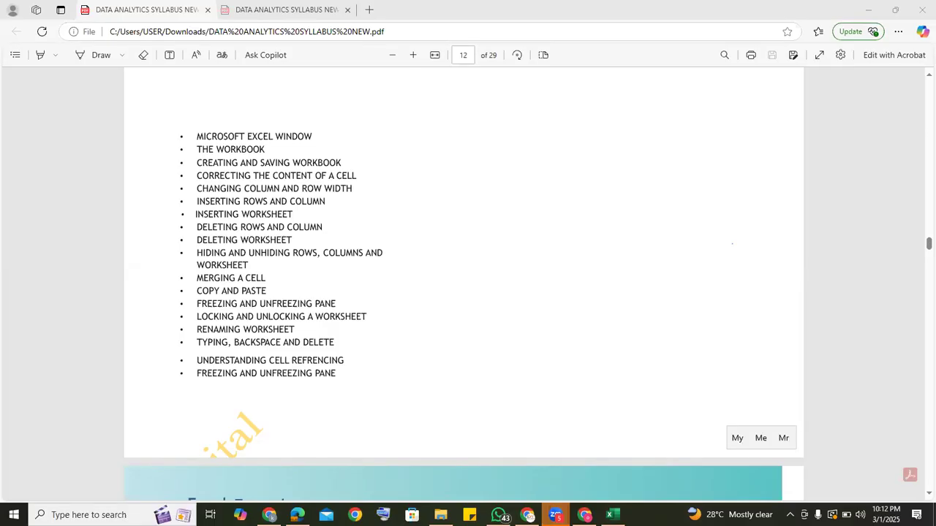
{"action": "type", "text": "E"}
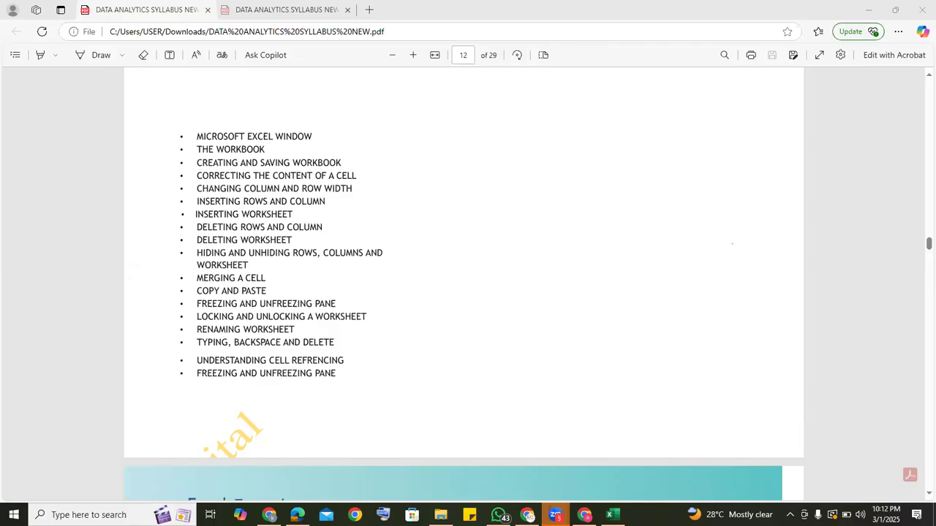
{"action": "type", "text": "E"}
Switch back to the Excel workbook and inspect the COUNT formula in cell L3 and its referenced range.
{"action": "left_click", "coordinate": [613, 515]}
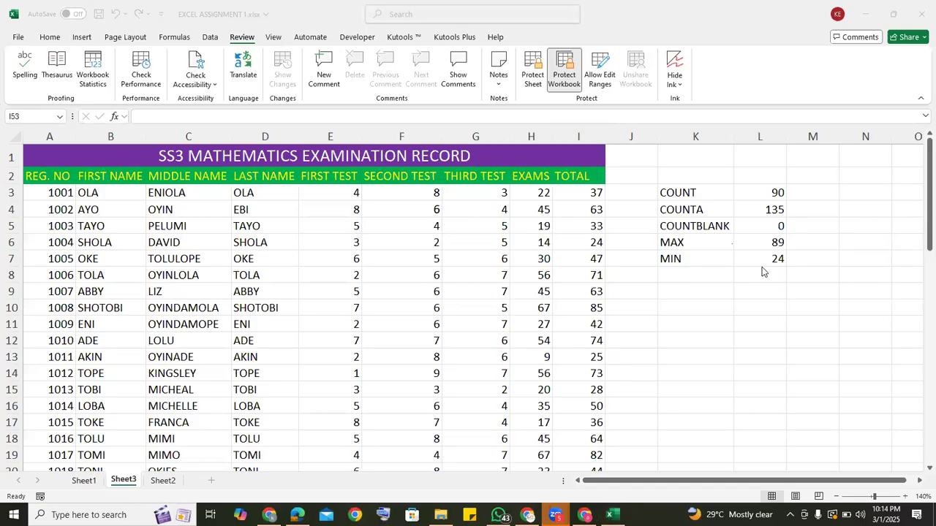
{"action": "left_click", "coordinate": [772, 192]}
{"action": "double_click", "coordinate": [772, 192]}
{"action": "double_click", "coordinate": [772, 192]}
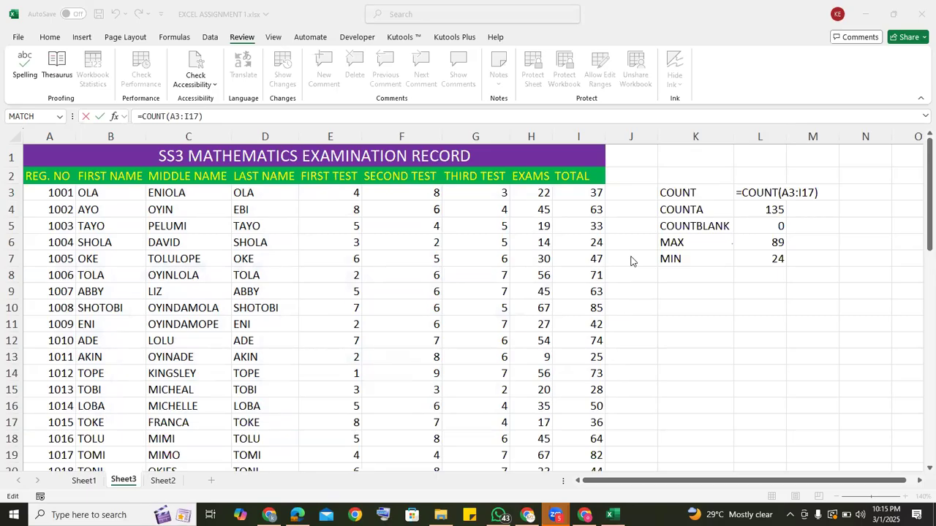
{"action": "left_click", "coordinate": [623, 173]}
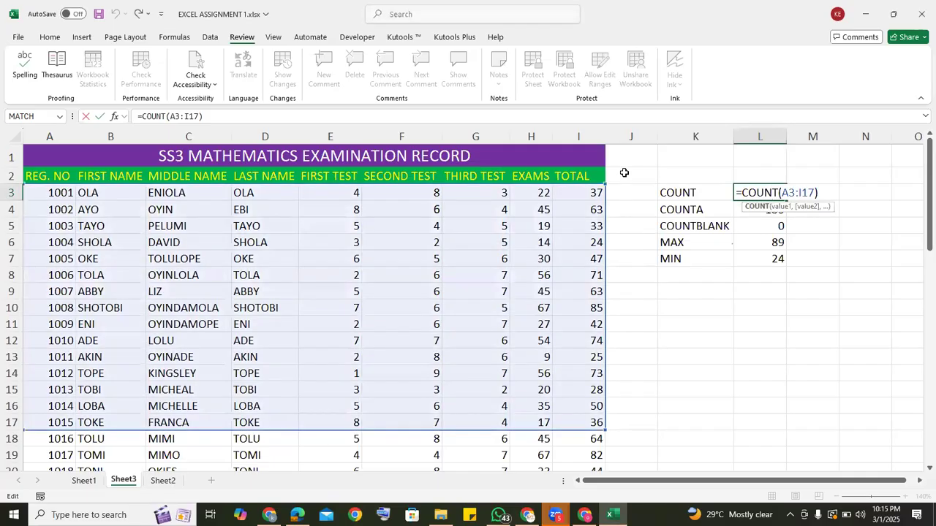
{"action": "left_click", "coordinate": [623, 172]}
{"action": "left_click", "coordinate": [720, 175]}
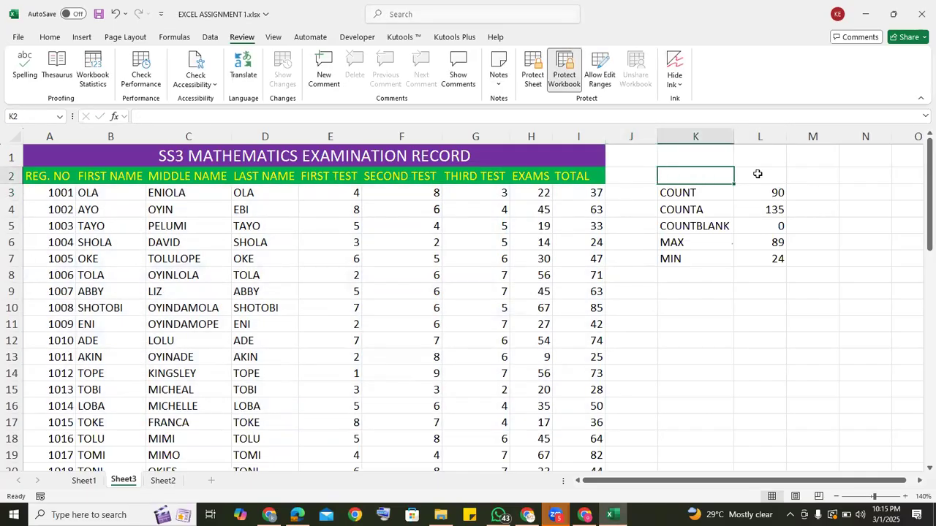
{"action": "left_click", "coordinate": [758, 174]}
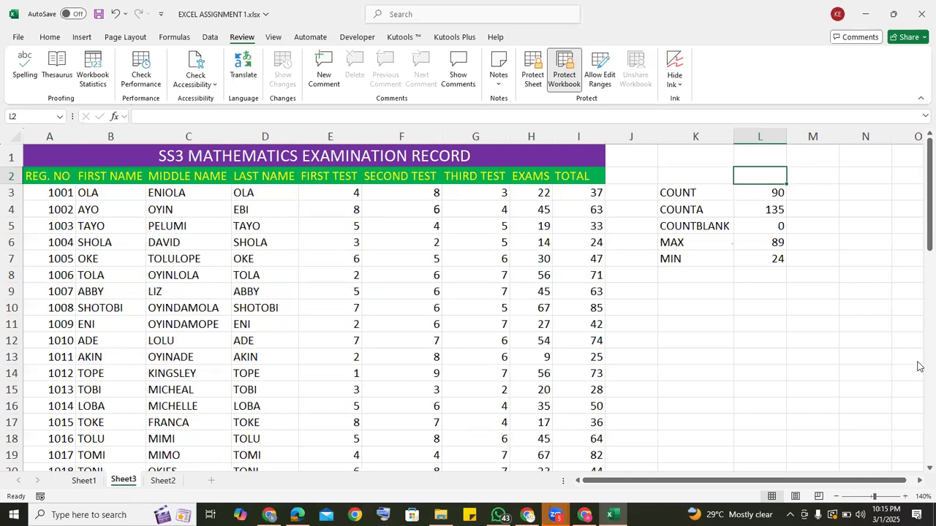
{"action": "scroll", "coordinate": [919, 367], "scroll_direction": "down", "scroll_amount": 6}
{"action": "scroll", "coordinate": [919, 386], "scroll_direction": "down", "scroll_amount": 7}
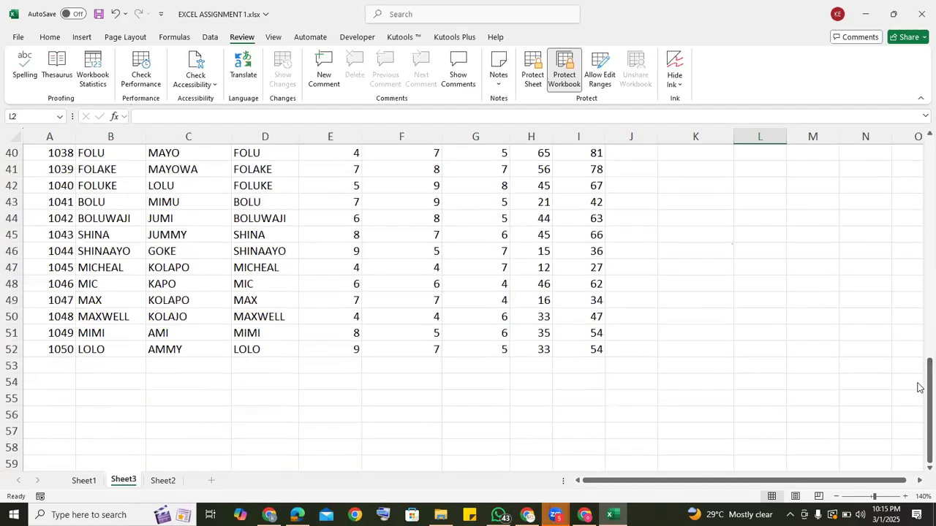
{"action": "left_click", "coordinate": [58, 368]}
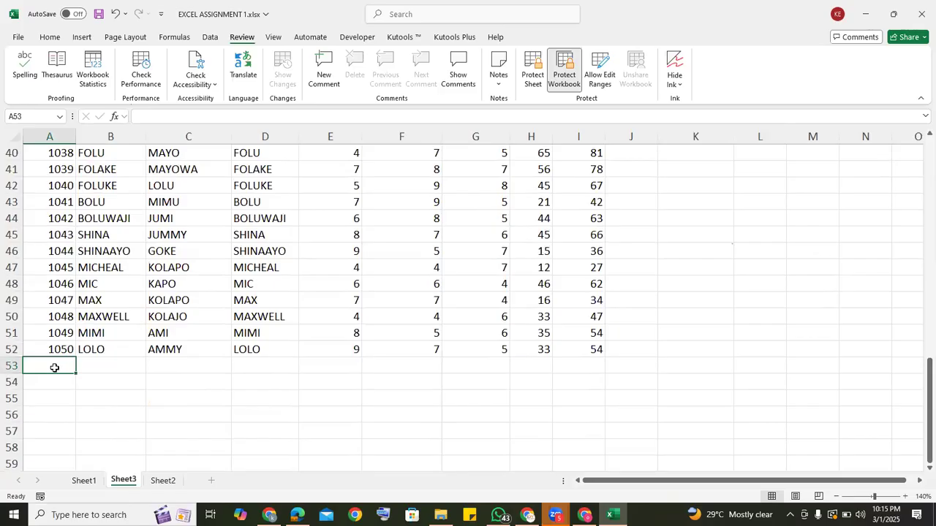
{"action": "type", "text": "C"}
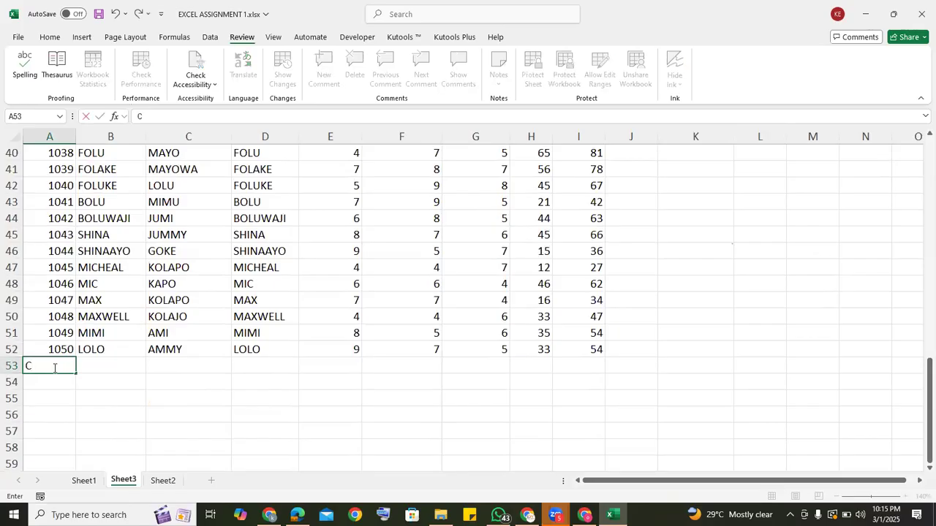
{"action": "type", "text": "OUNT"}
{"action": "key", "text": "BackSpace"}
{"action": "key", "text": "BackSpace"}
{"action": "key", "text": "BackSpace"}
{"action": "key", "text": "BackSpace"}
{"action": "key", "text": "BackSpace"}
{"action": "left_click", "coordinate": [683, 309]}
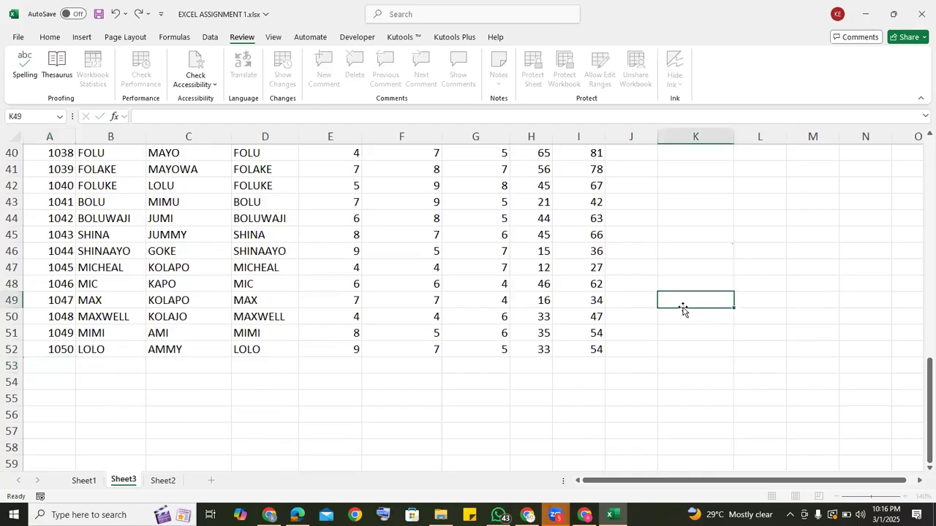
{"action": "scroll", "coordinate": [919, 204], "scroll_direction": "up", "scroll_amount": 5}
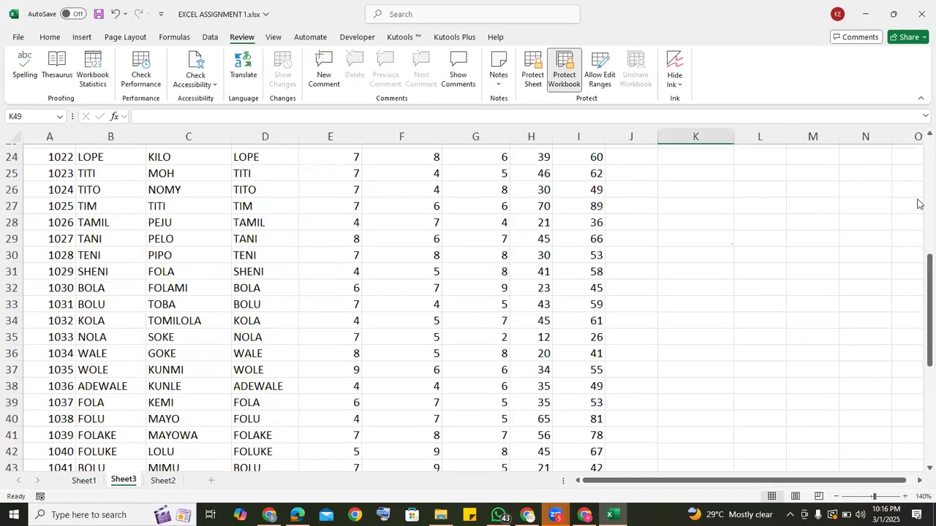
{"action": "scroll", "coordinate": [919, 204], "scroll_direction": "up", "scroll_amount": 1}
{"action": "scroll", "coordinate": [919, 204], "scroll_direction": "up", "scroll_amount": 5}
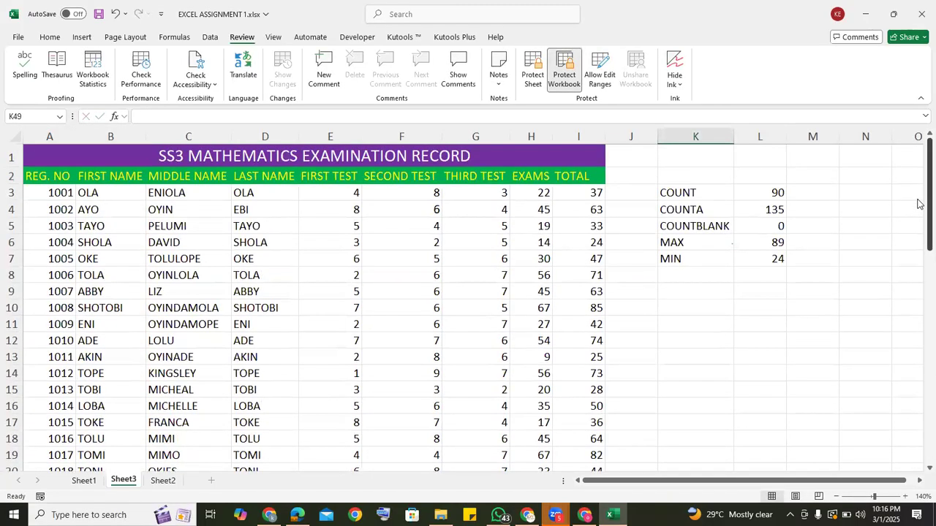
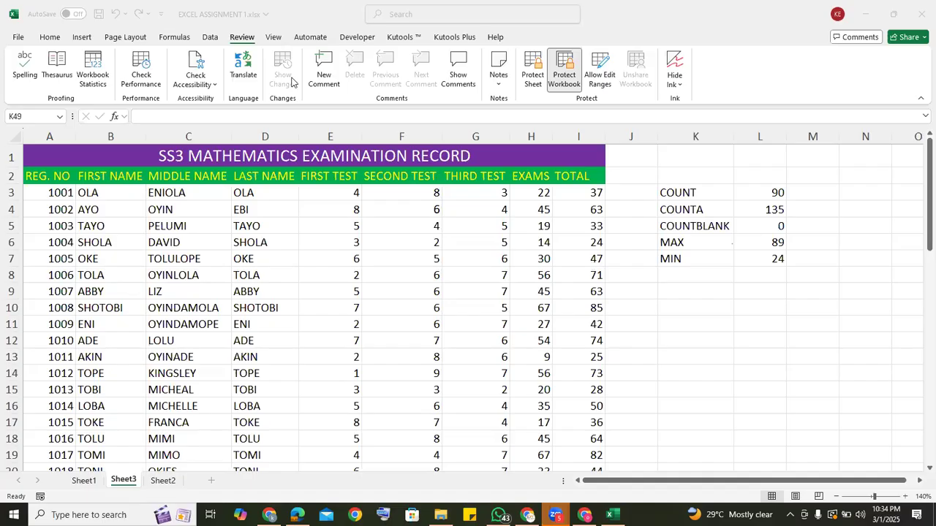
Bring up the worksheet's view, zoom and window arrangement options.
{"action": "left_click", "coordinate": [271, 42]}
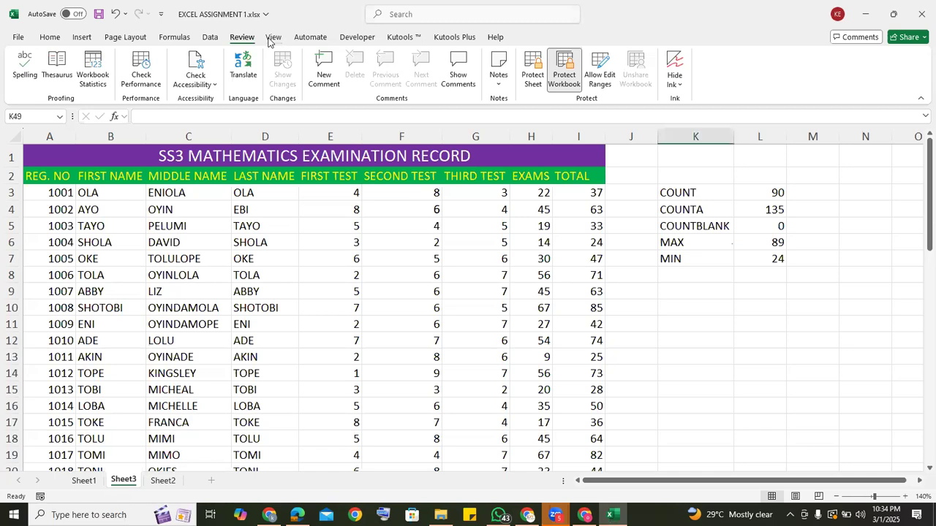
{"action": "left_click", "coordinate": [270, 38]}
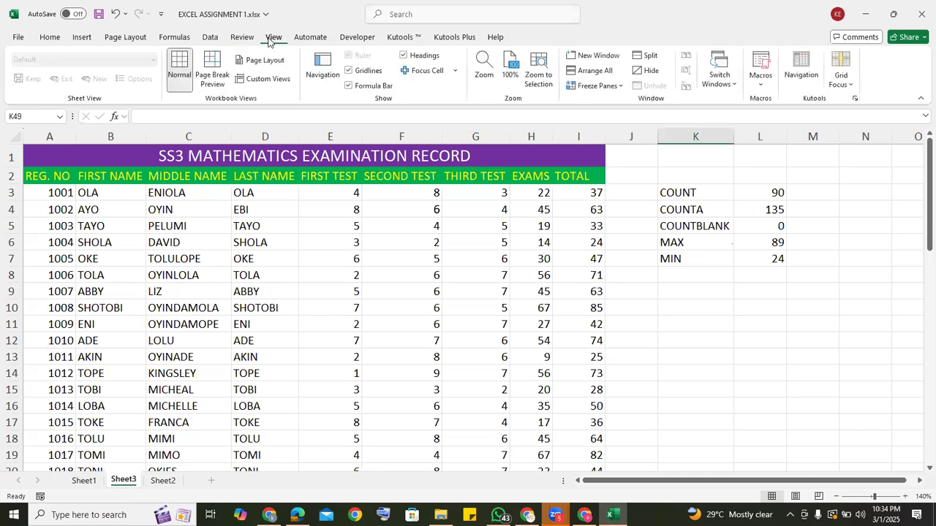